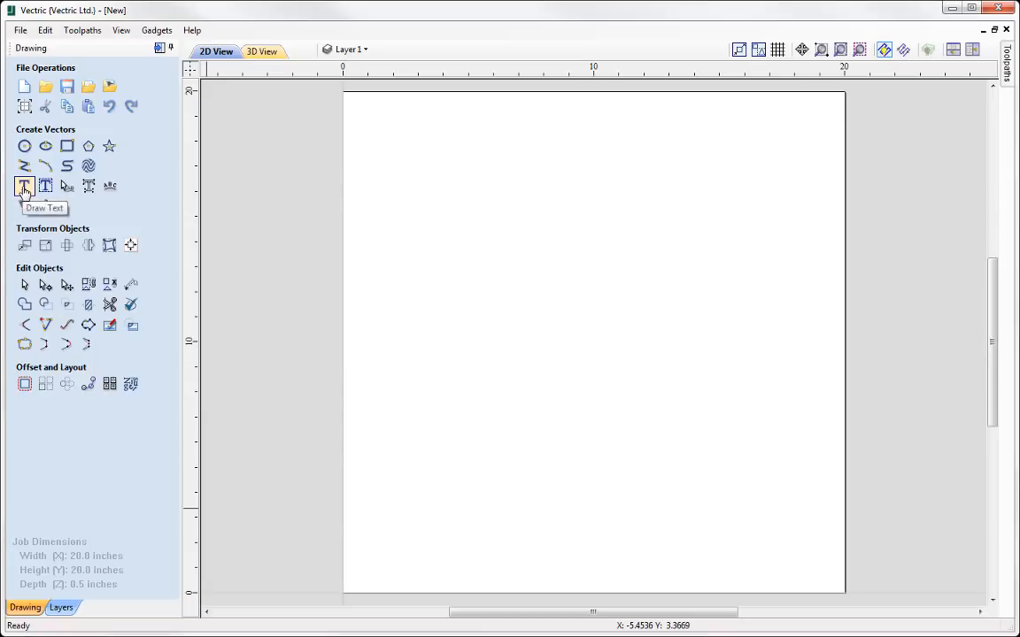
# Step: Create the text VECTRIC with the Draw Text tool
pyautogui.click(24, 187)
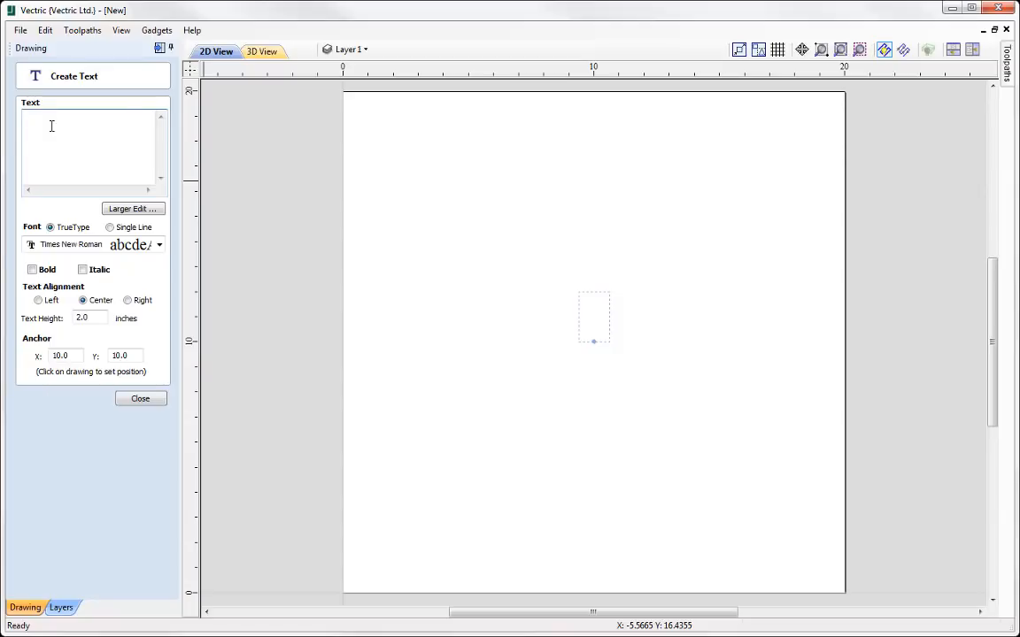
pyautogui.write('VECTRI')
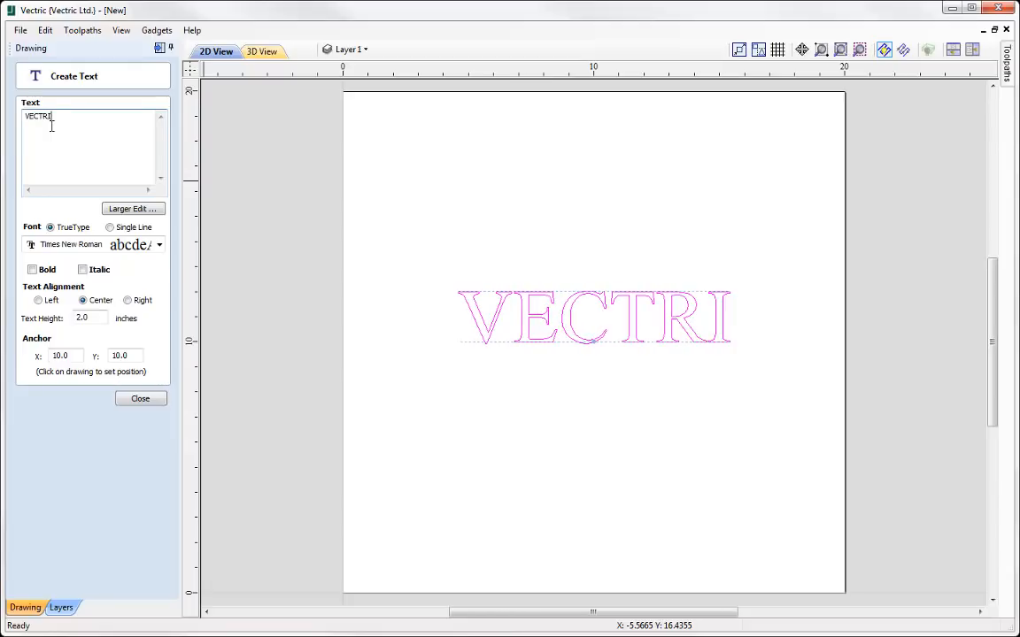
pyautogui.write('C')
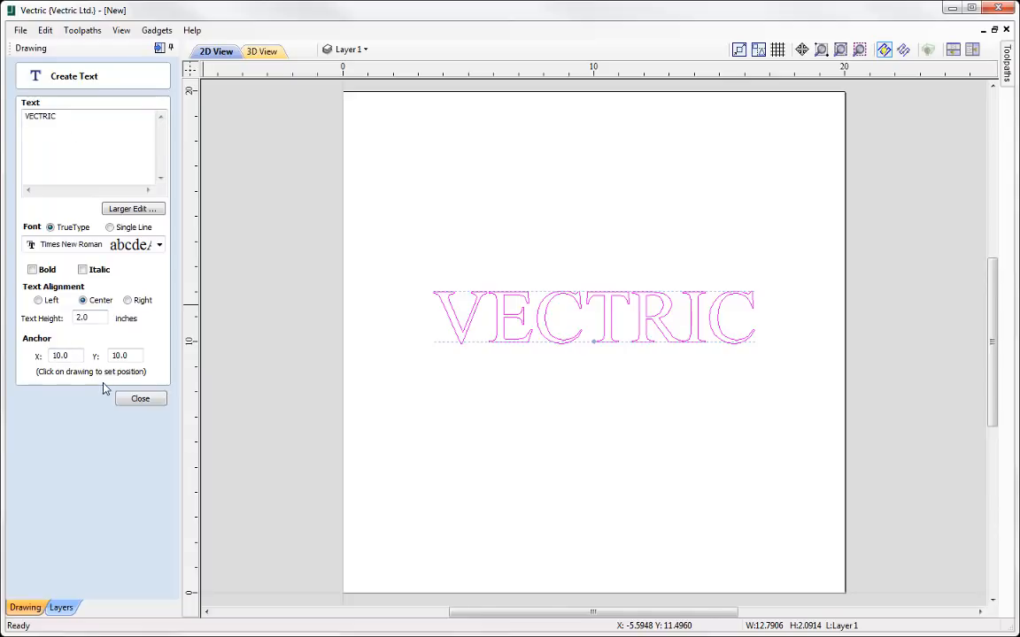
# Step: Look at the editing options for the text and its larger editor, and accept the wording as it is
pyautogui.rightClick(80, 128)
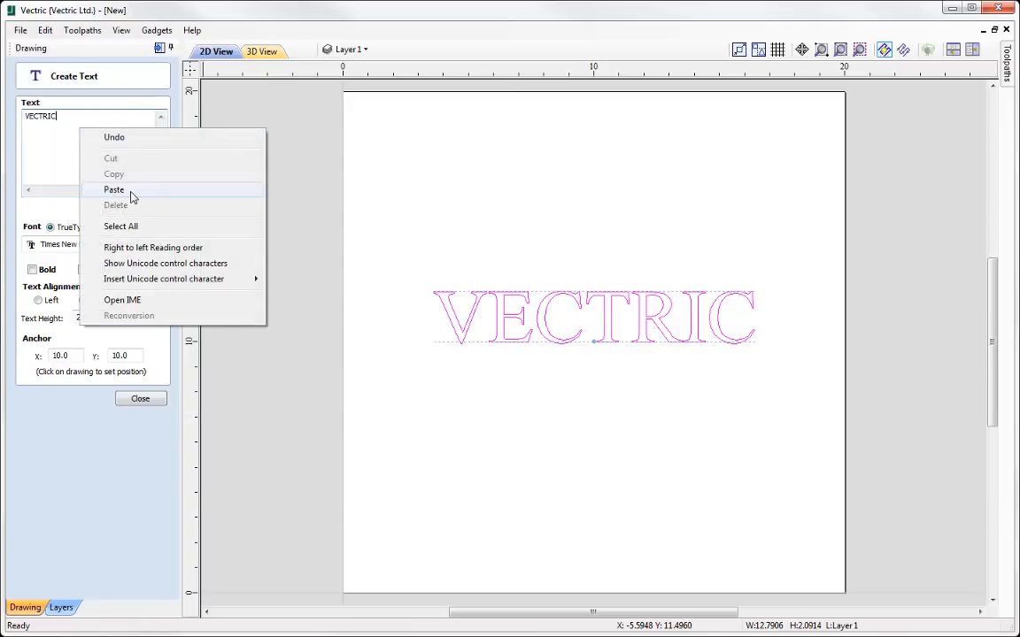
pyautogui.click(55, 146)
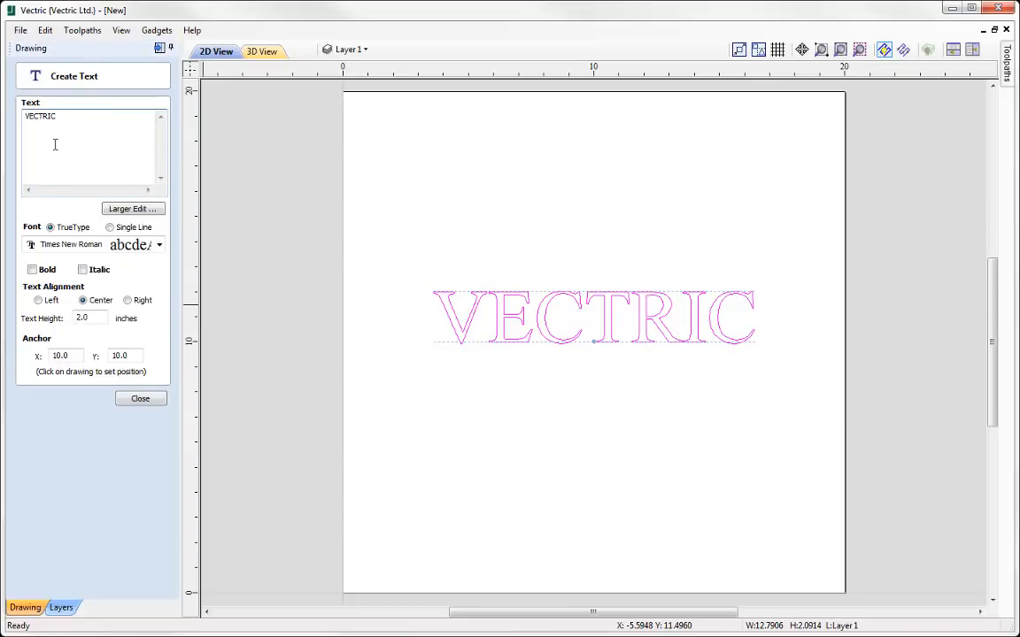
pyautogui.click(133, 209)
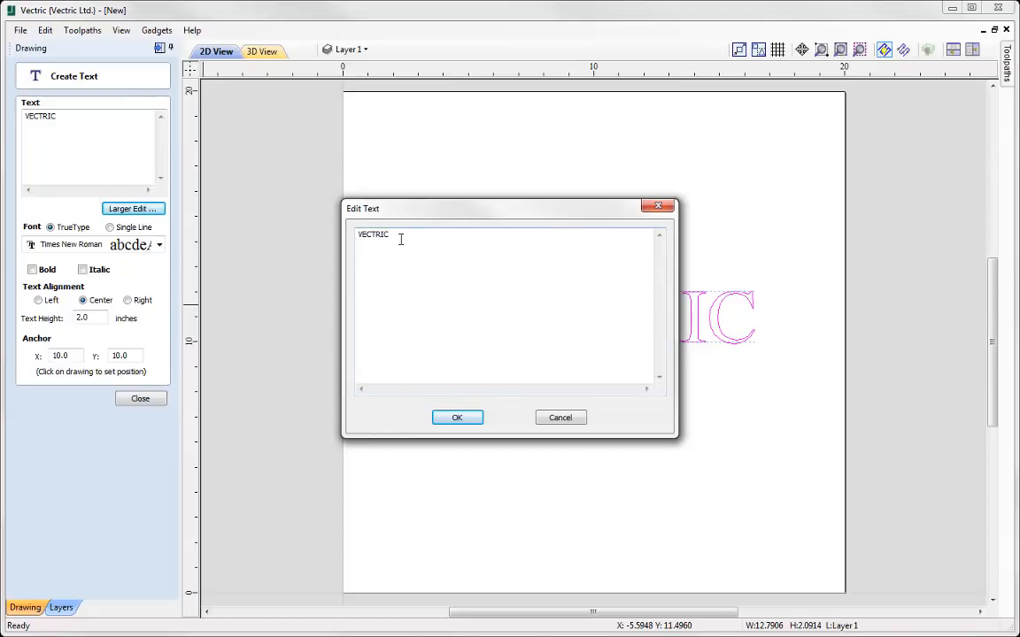
pyautogui.rightClick(407, 297)
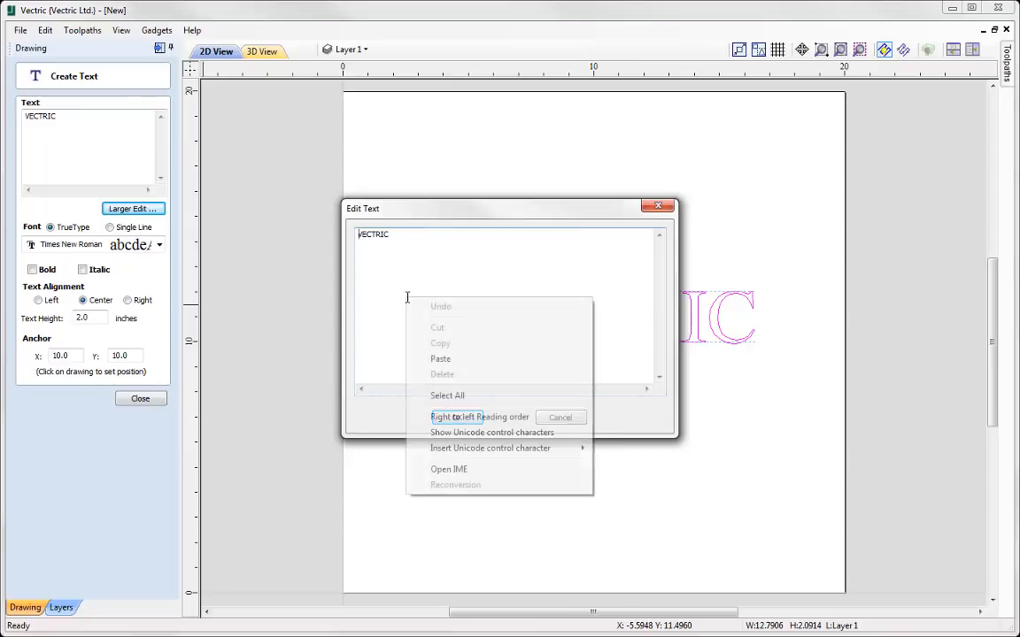
pyautogui.click(379, 340)
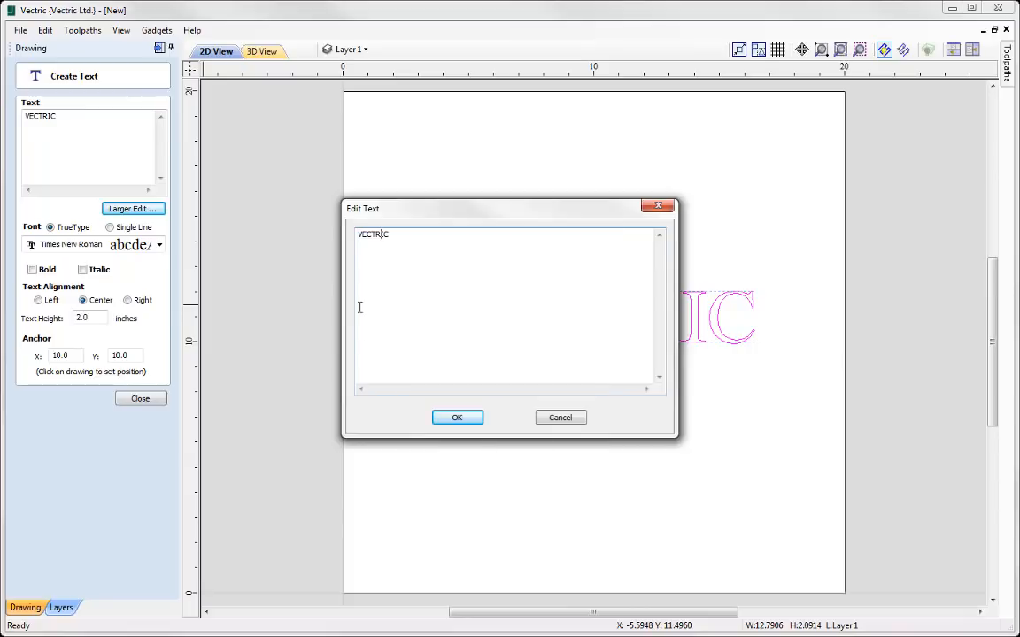
pyautogui.click(469, 422)
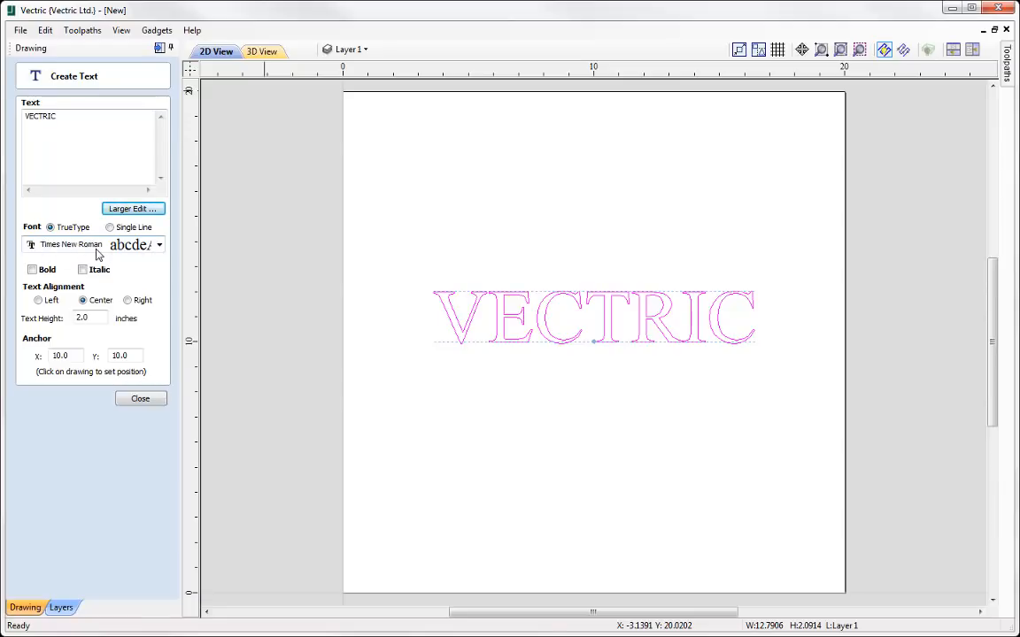
# Step: Change the text's TrueType font to Calibri
pyautogui.click(159, 245)
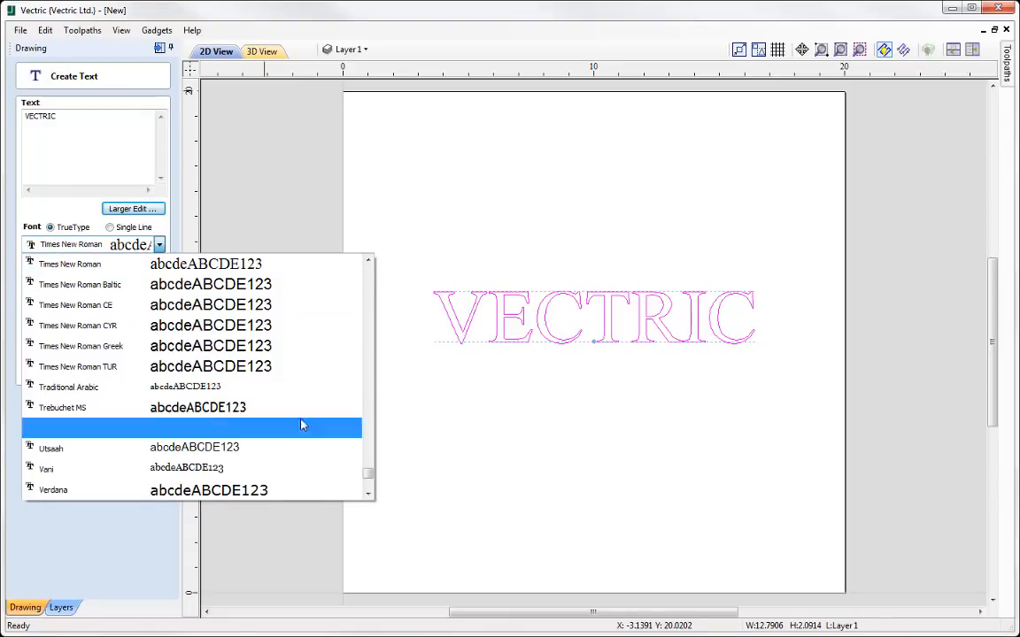
pyautogui.moveTo(367, 473); pyautogui.dragTo(368, 327)
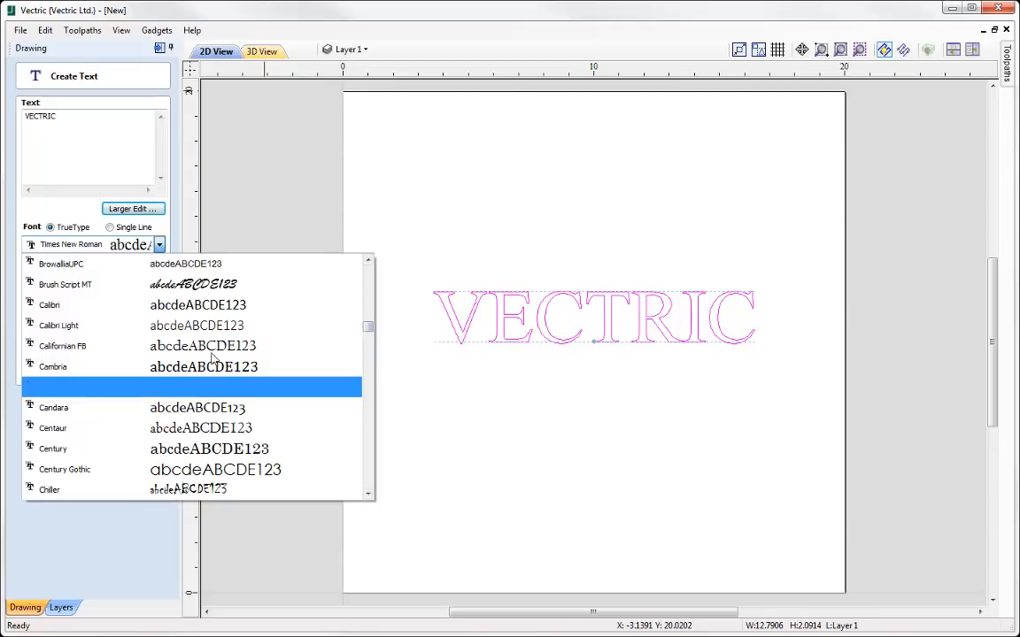
pyautogui.click(242, 304)
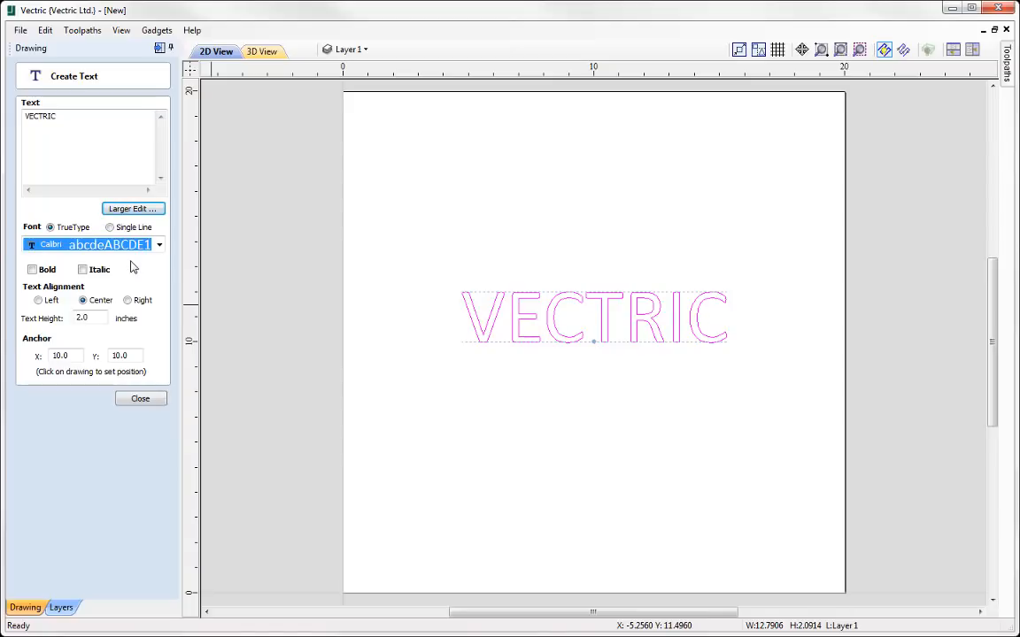
# Step: Preview the text in successive TrueType fonts from Calibri Light through Courier New CE
pyautogui.press('Down')
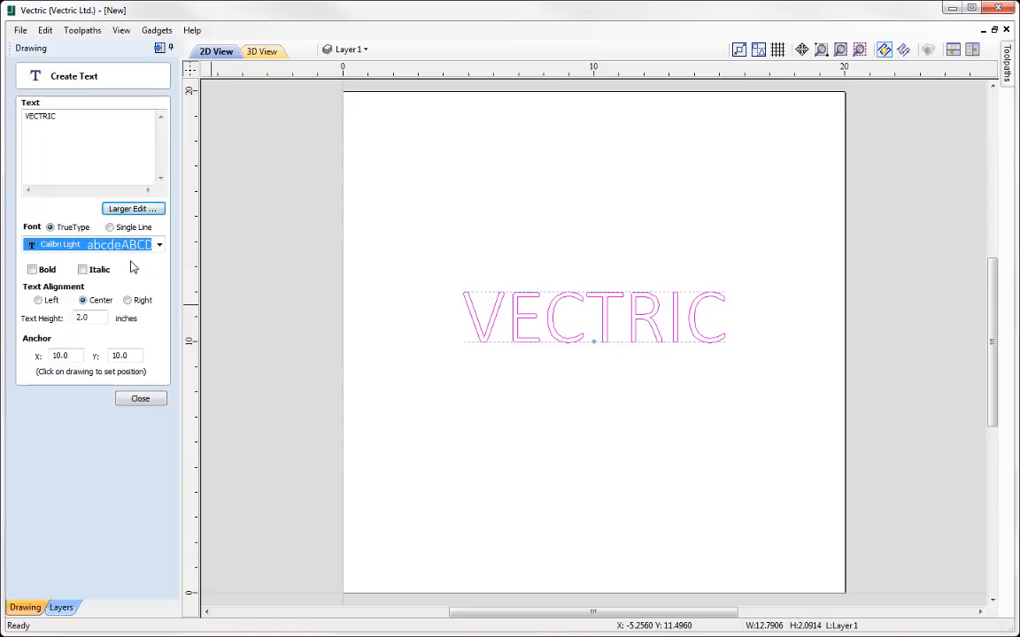
pyautogui.press('Down')
pyautogui.press('Down')
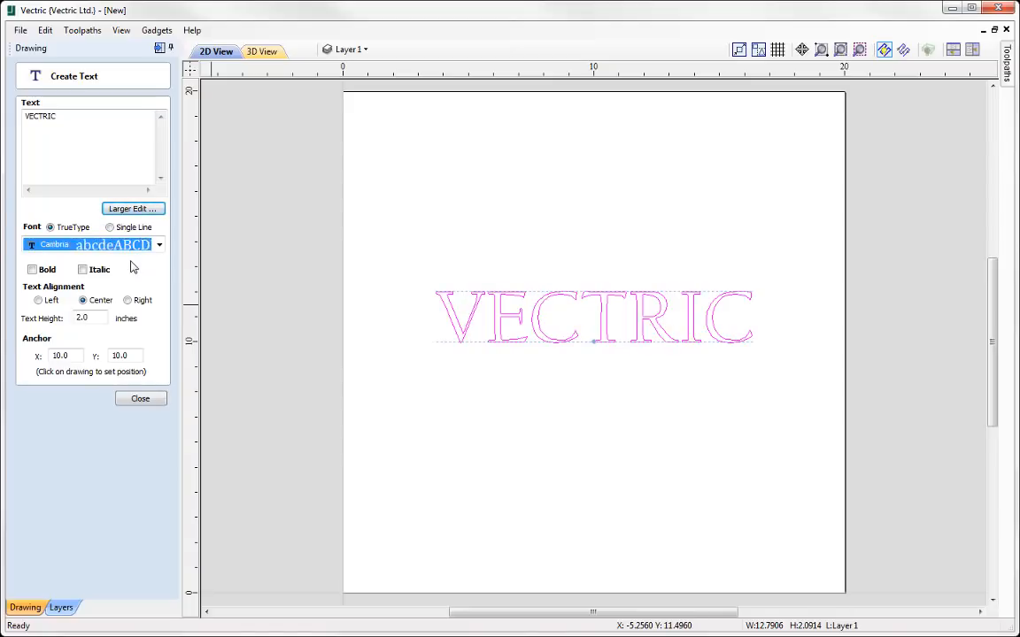
pyautogui.press('Down')
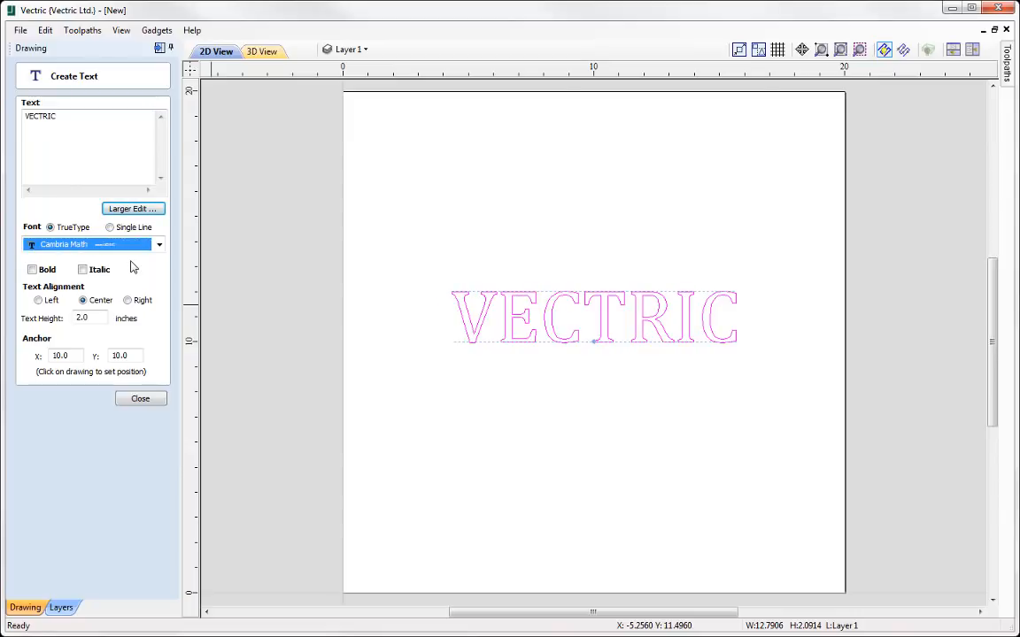
pyautogui.press('Down')
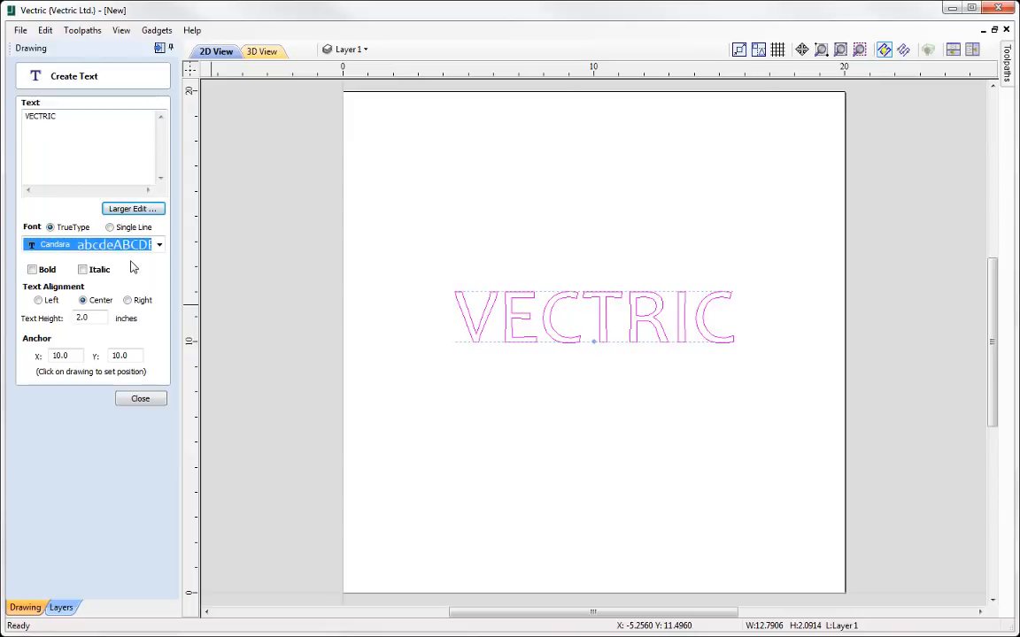
pyautogui.press('Down')
pyautogui.press('Down')
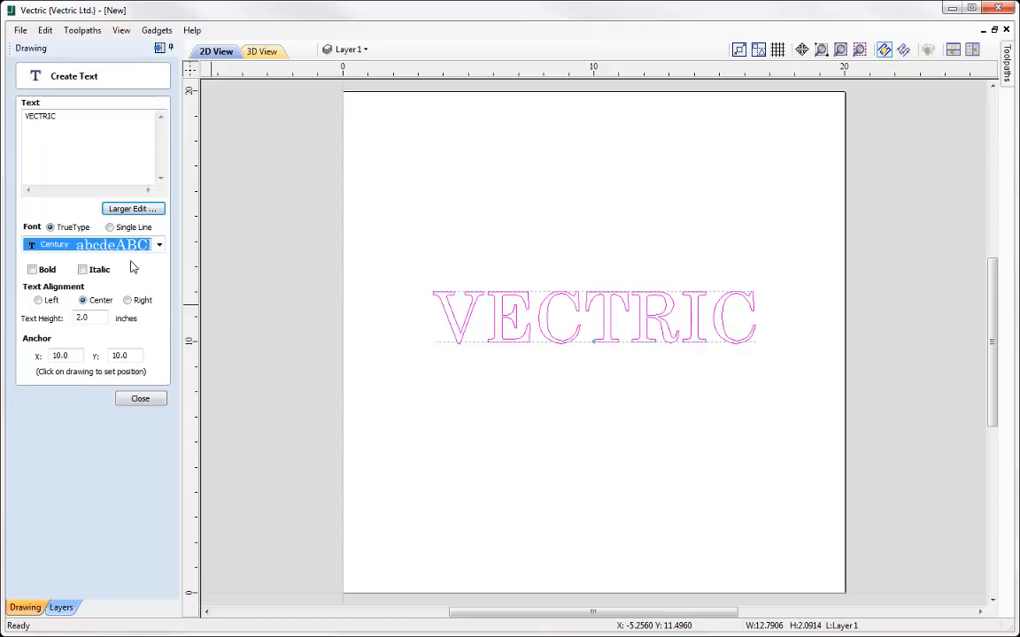
pyautogui.press('Down')
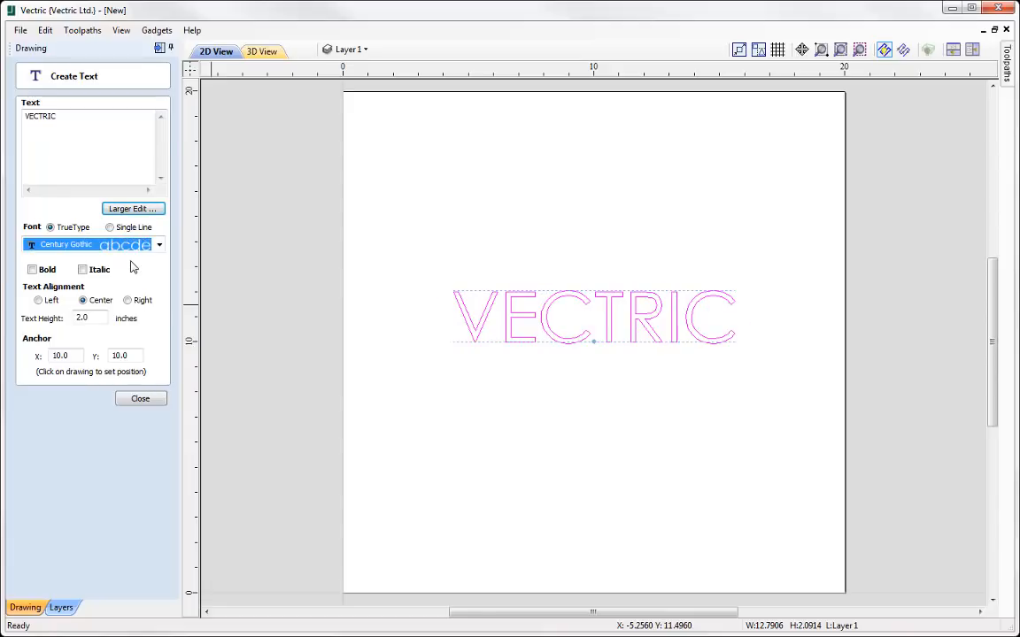
pyautogui.press('Down')
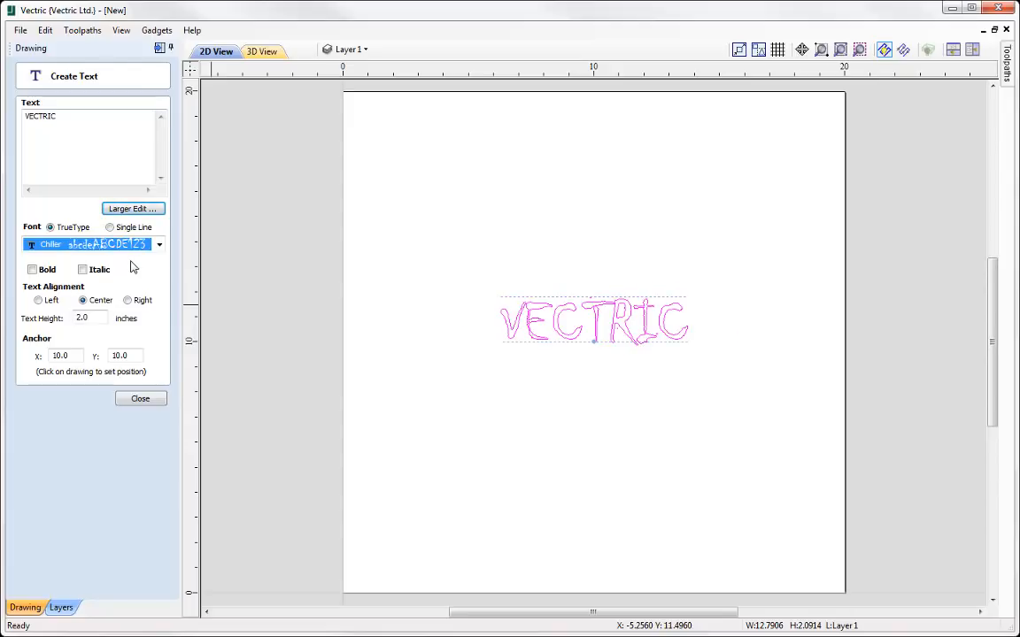
pyautogui.press('Down')
pyautogui.press('Down')
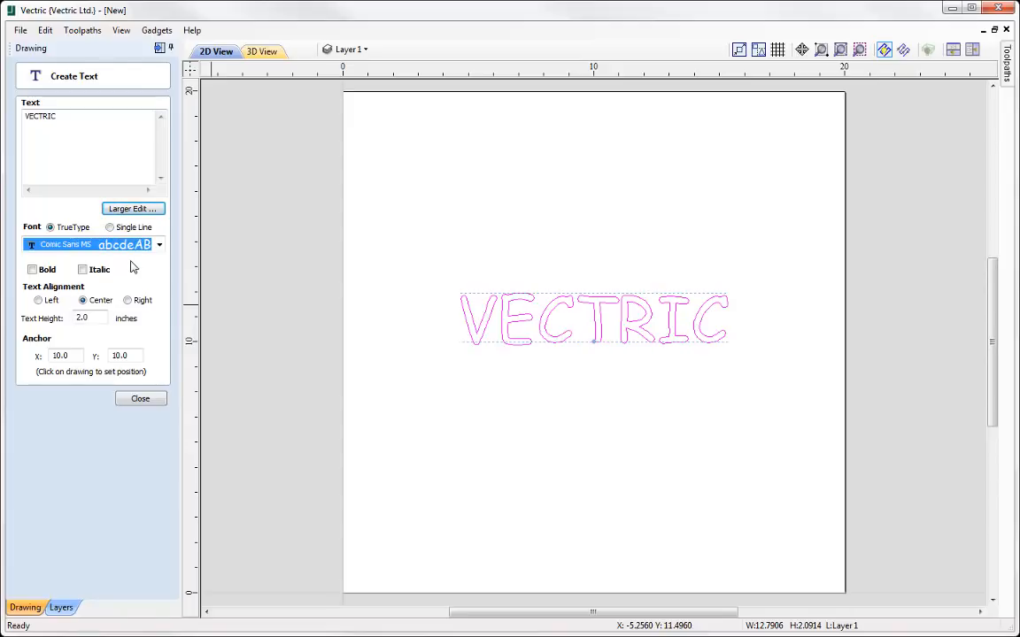
pyautogui.press('Down')
pyautogui.press('Down')
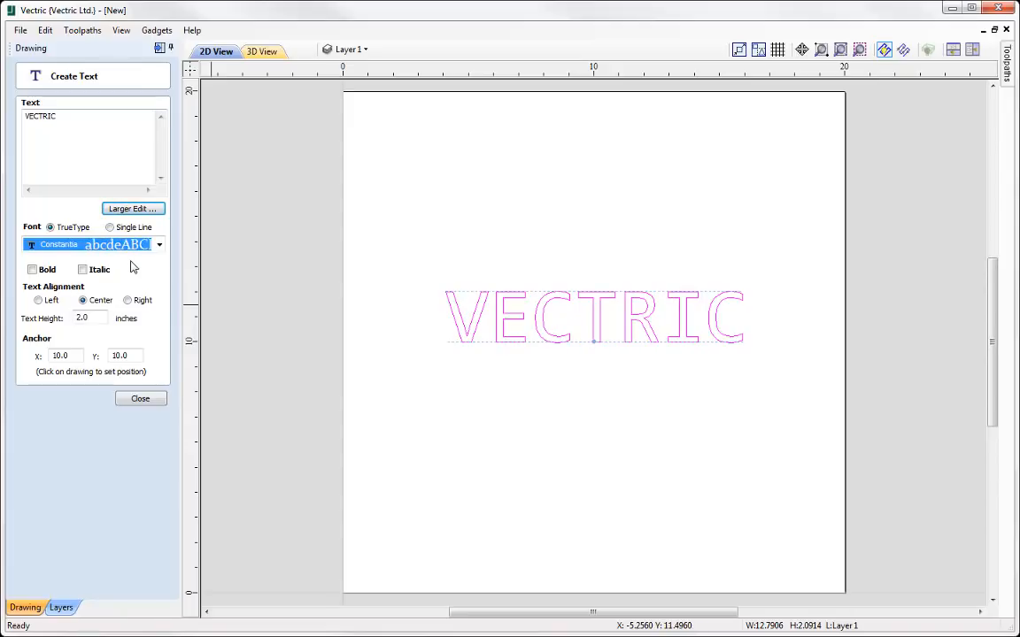
pyautogui.press('Down')
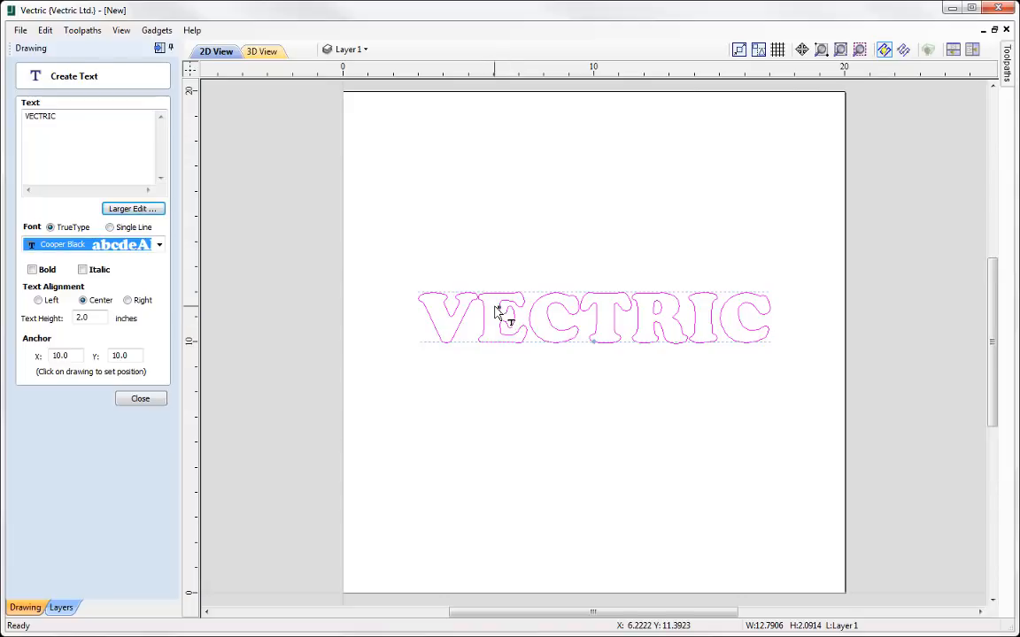
pyautogui.press('Down')
pyautogui.press('Down')
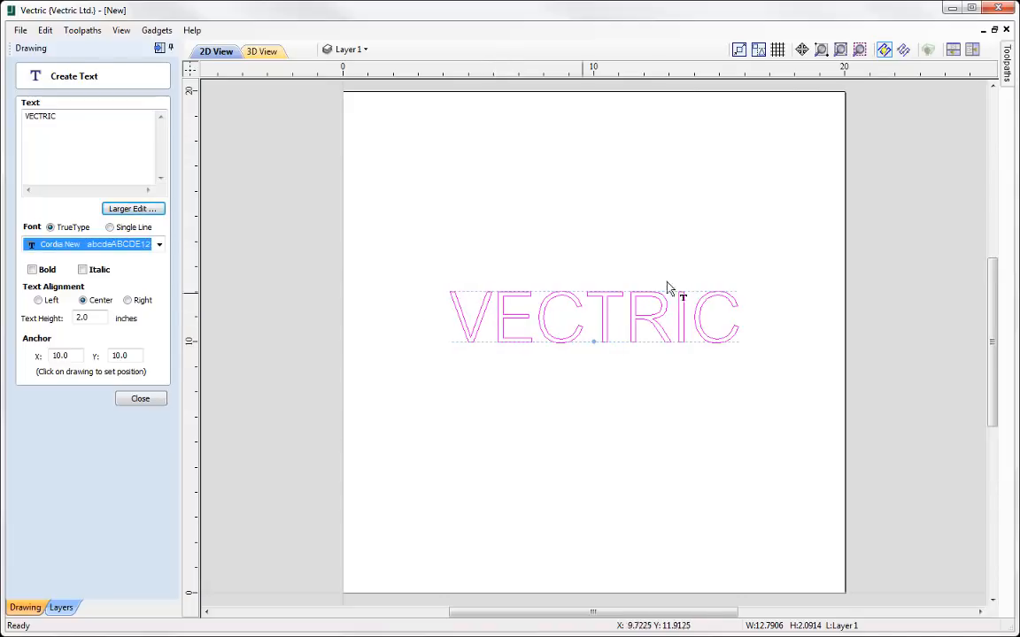
pyautogui.press('Down')
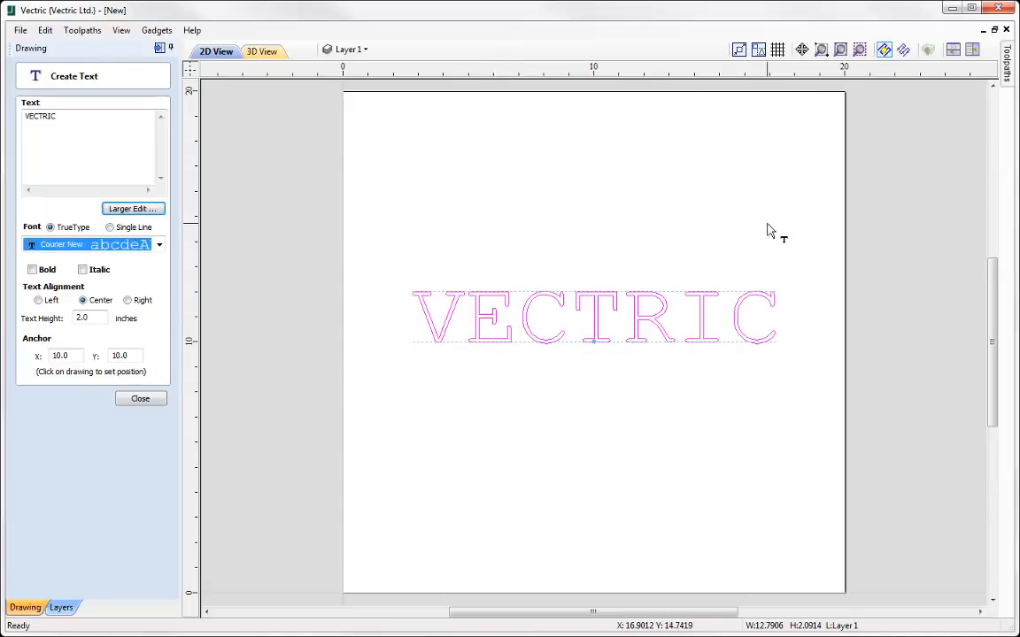
pyautogui.press('Down')
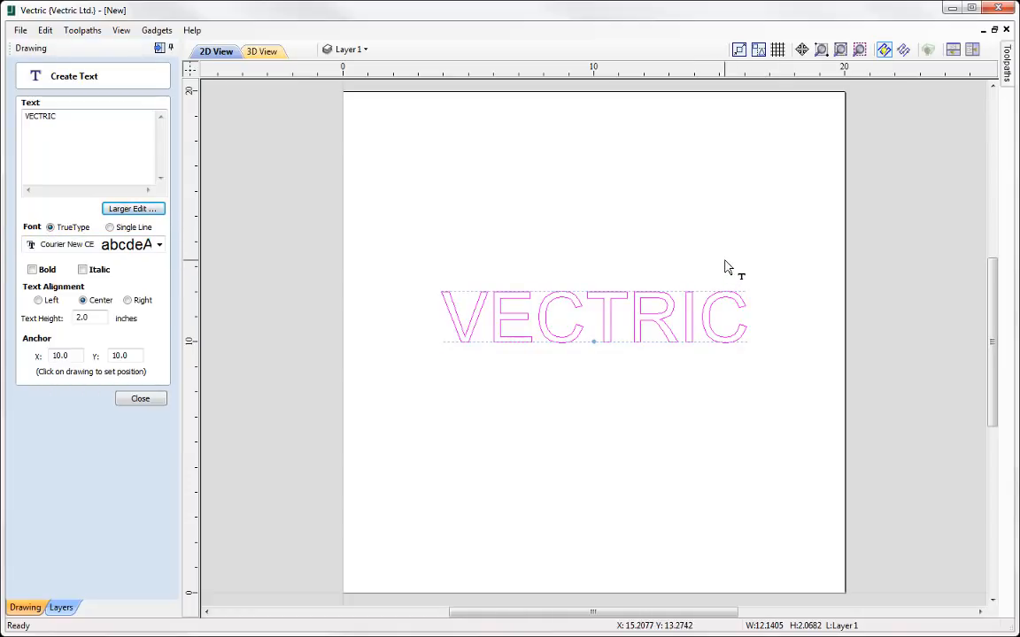
# Step: Set the text's TrueType font to Arial
pyautogui.click(160, 245)
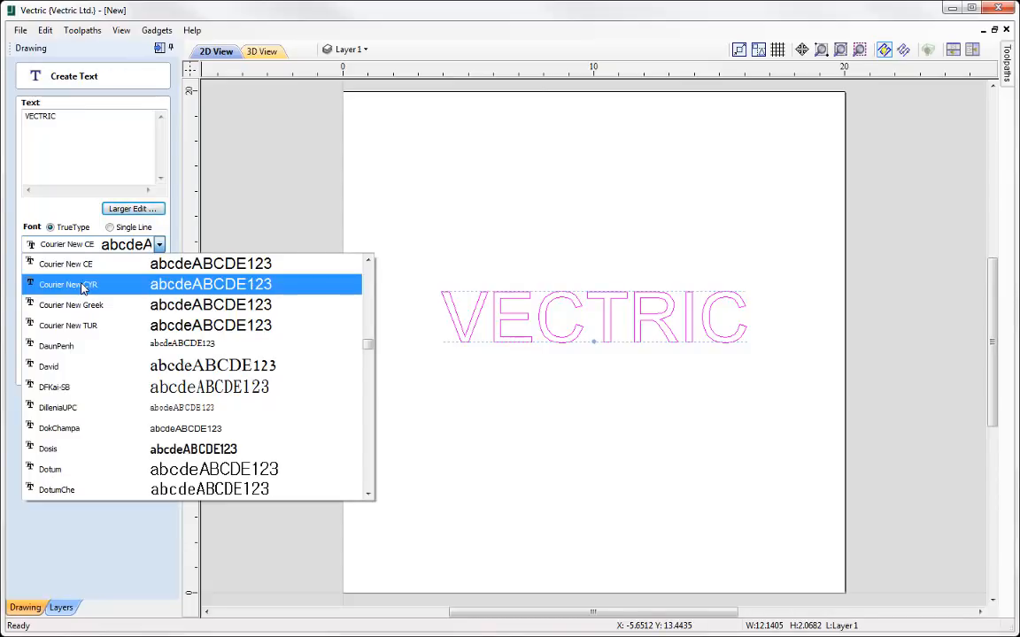
pyautogui.press('a')
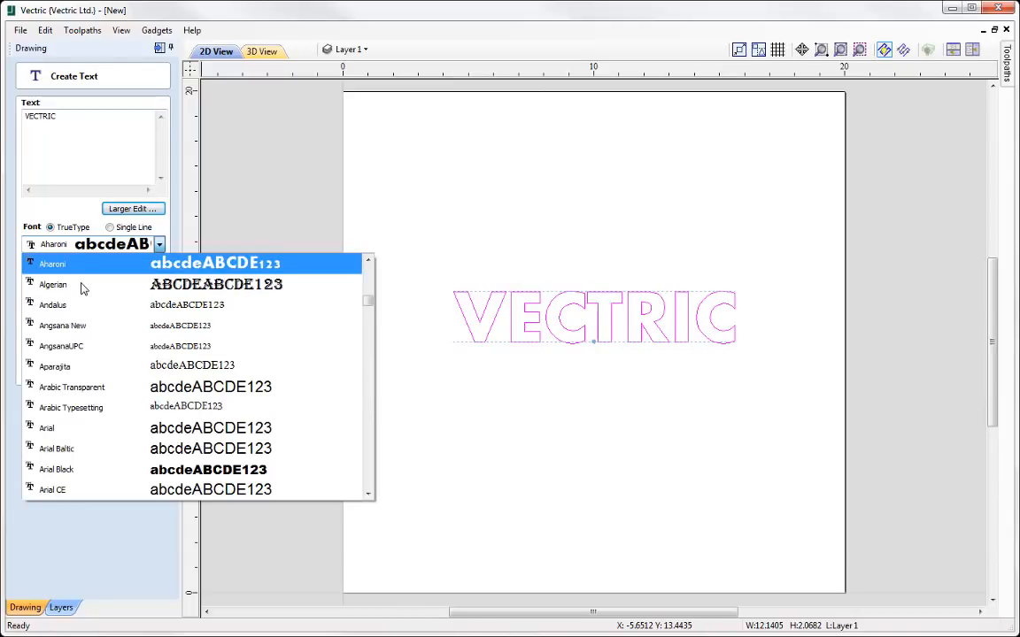
pyautogui.click(96, 436)
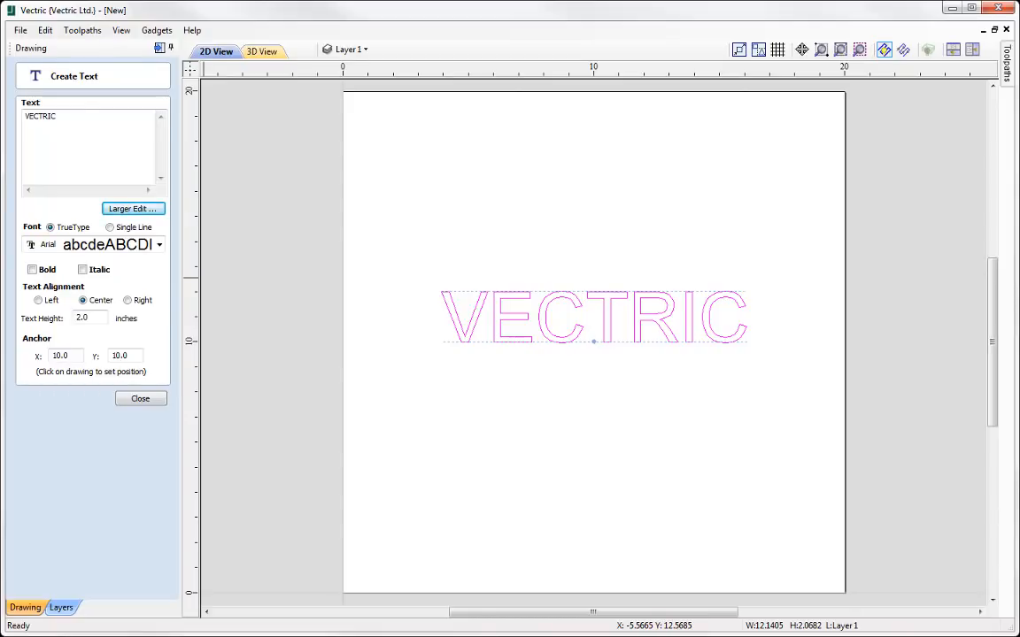
# Step: Try the single-line Helvetica 1L font on the text and switch back to the TrueType font
pyautogui.click(110, 228)
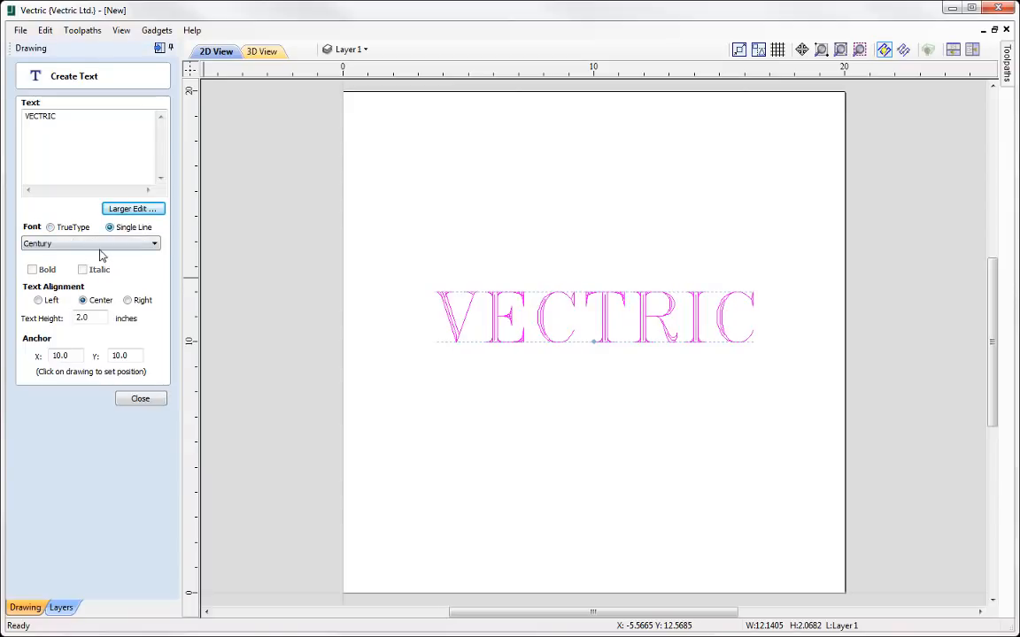
pyautogui.click(85, 246)
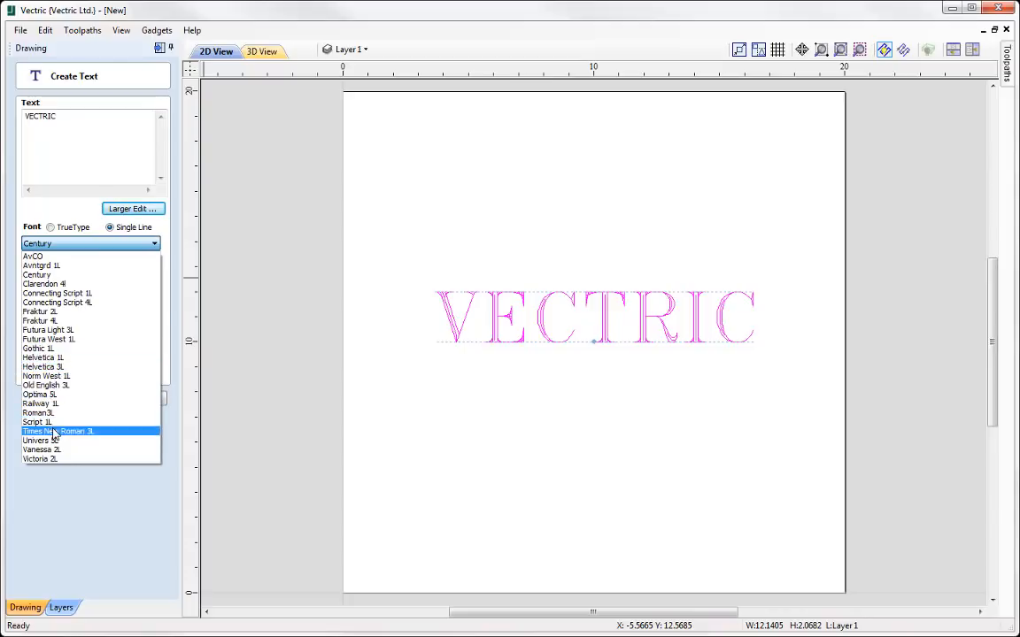
pyautogui.click(50, 358)
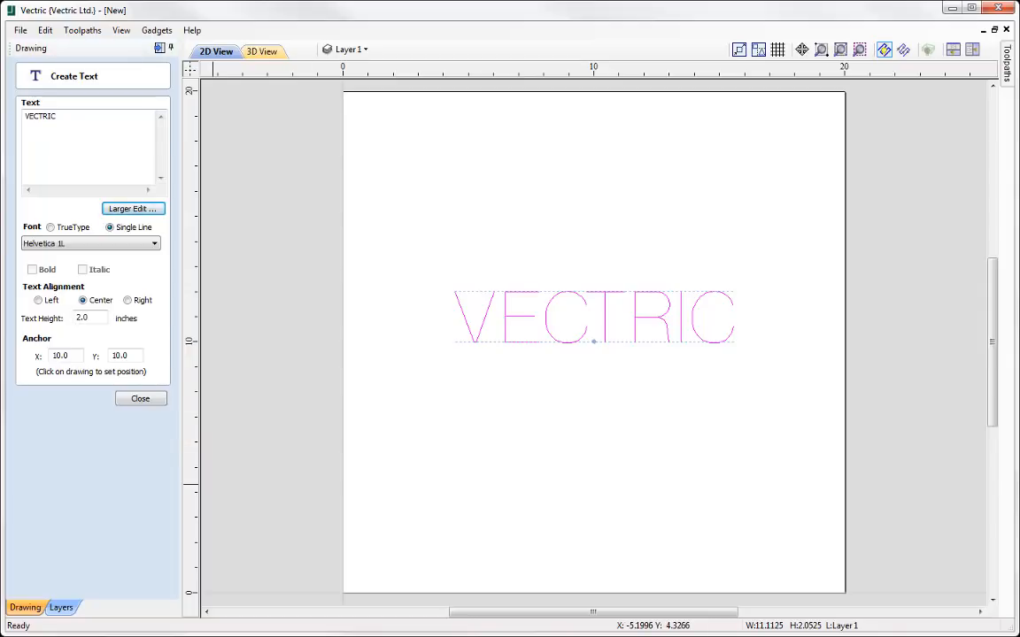
pyautogui.click(71, 228)
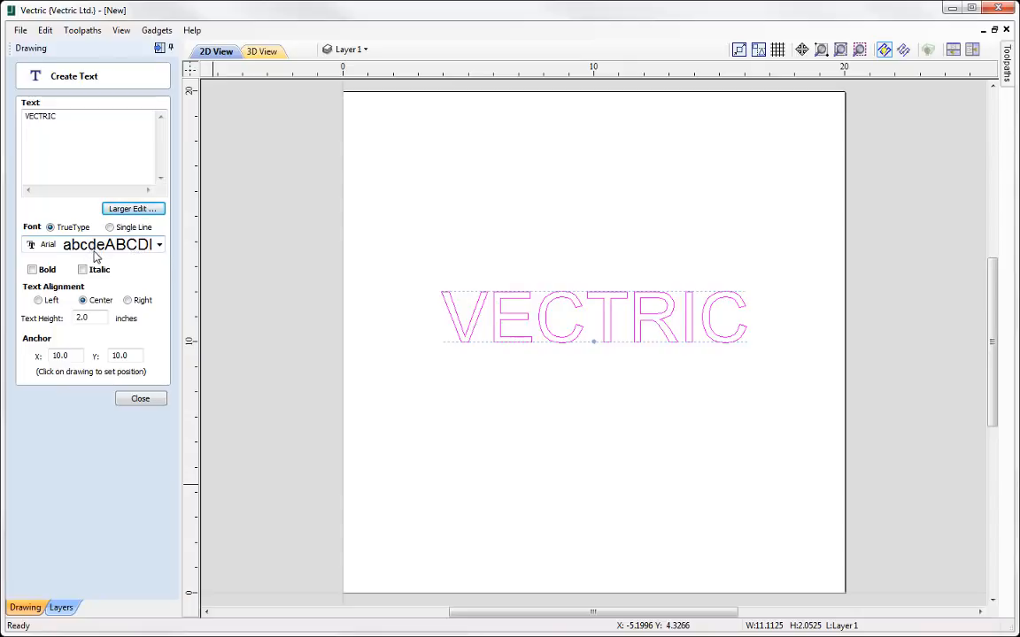
# Step: Try the bold style on the text, remove it and apply italic instead
pyautogui.click(32, 270)
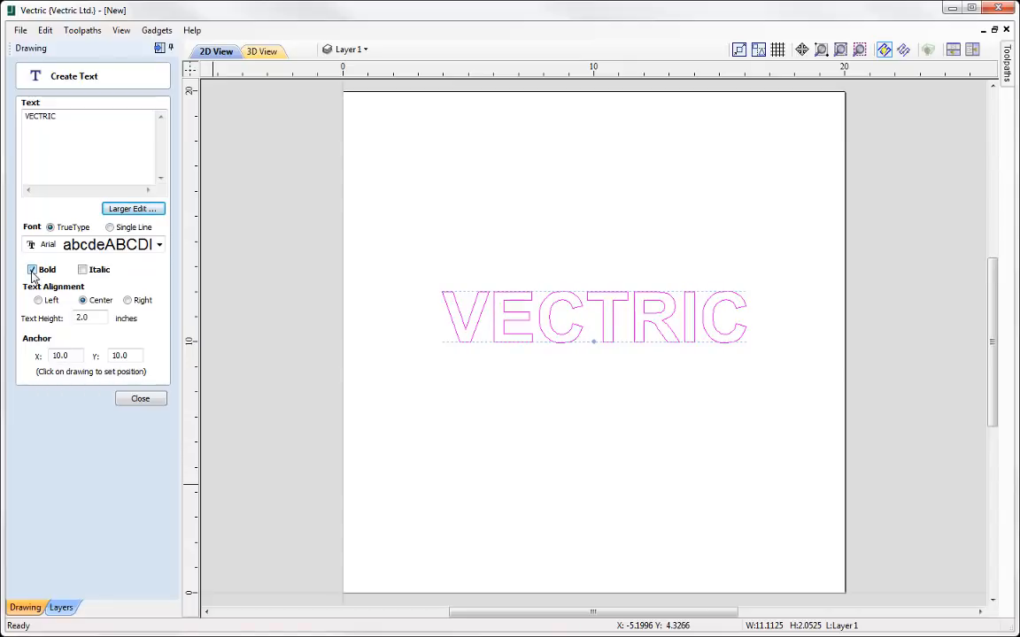
pyautogui.click(31, 270)
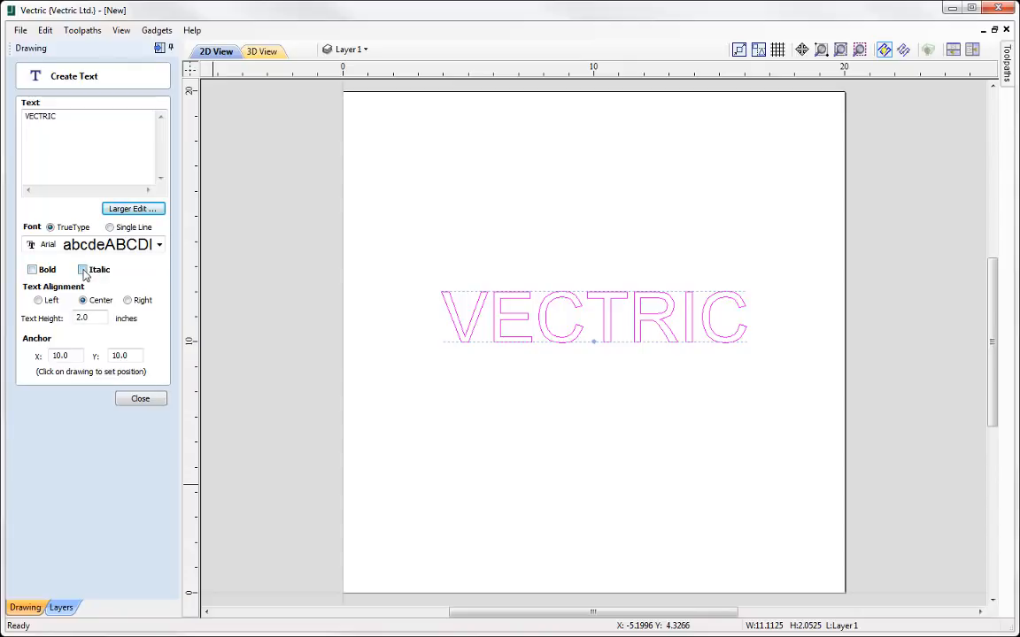
pyautogui.click(83, 270)
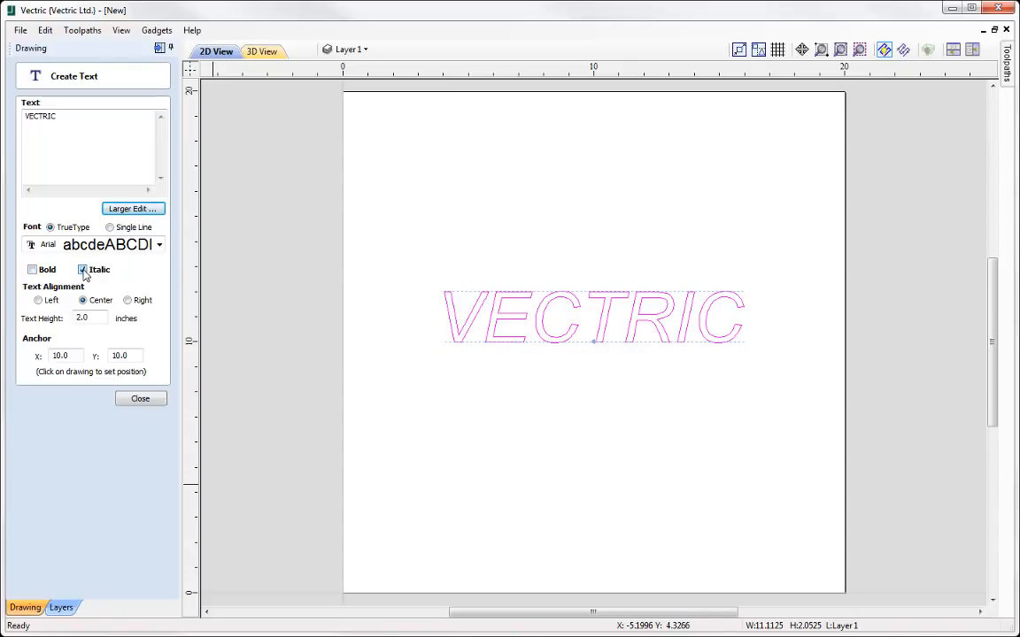
# Step: Remove the italic style, try left and right alignment on the text, and restore center alignment
pyautogui.click(83, 270)
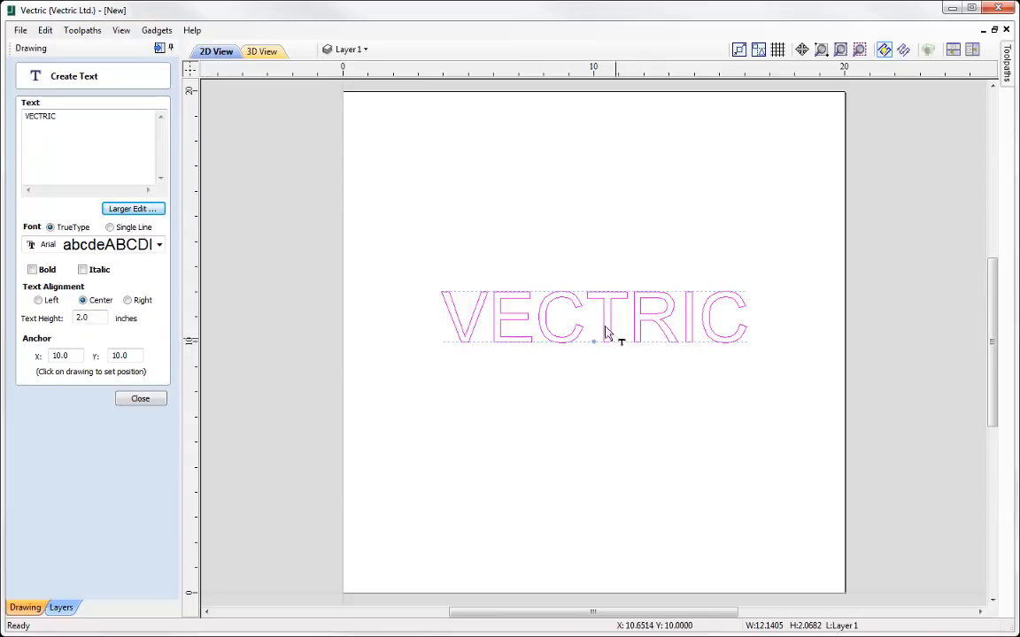
pyautogui.click(39, 300)
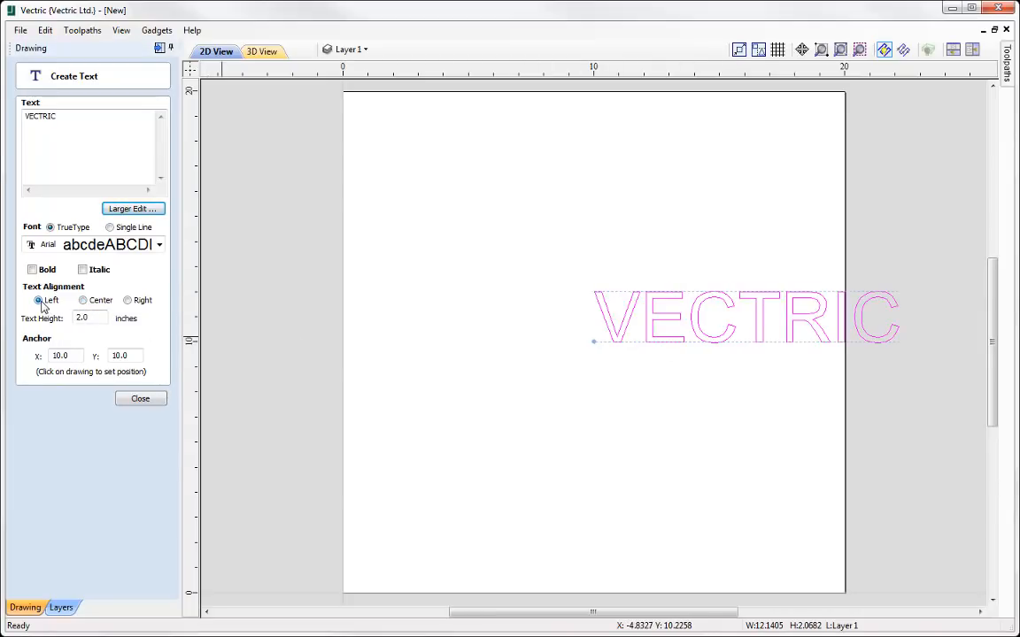
pyautogui.click(129, 300)
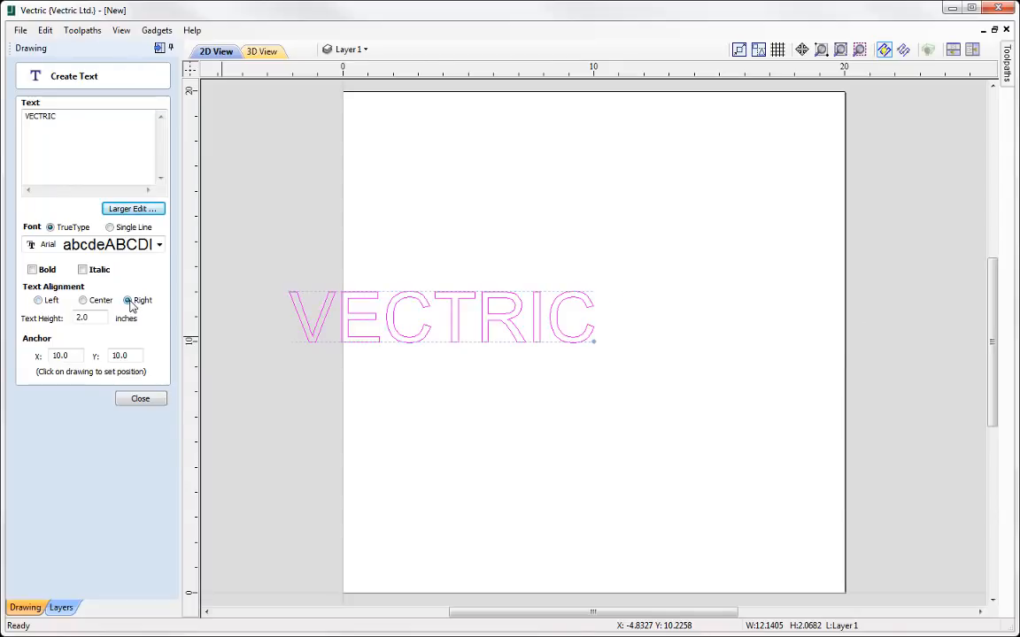
pyautogui.click(83, 300)
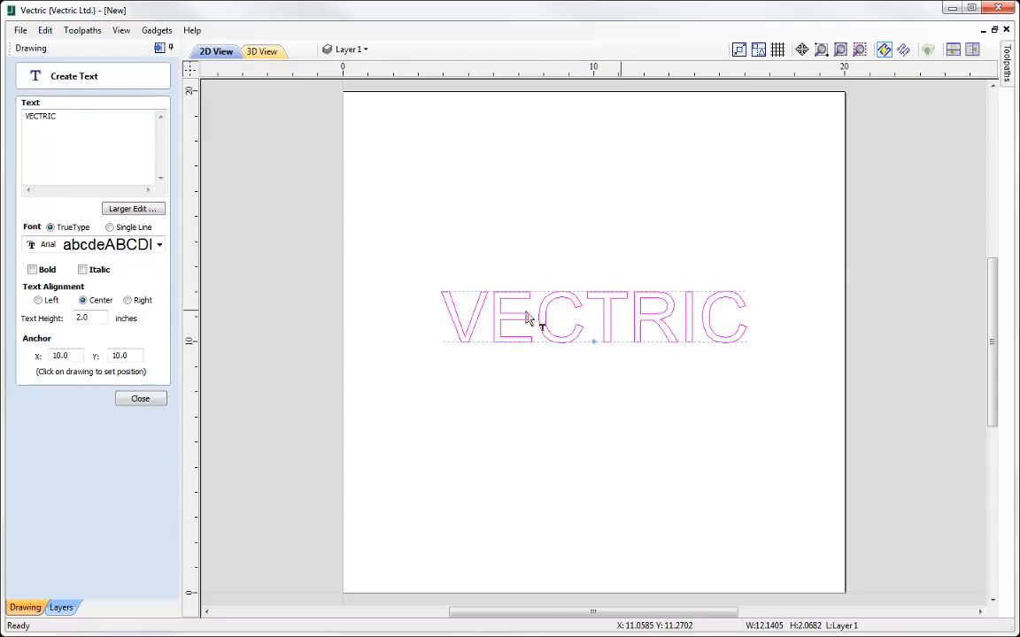
# Step: Set the text height to 3 inches
pyautogui.doubleClick(84, 317)
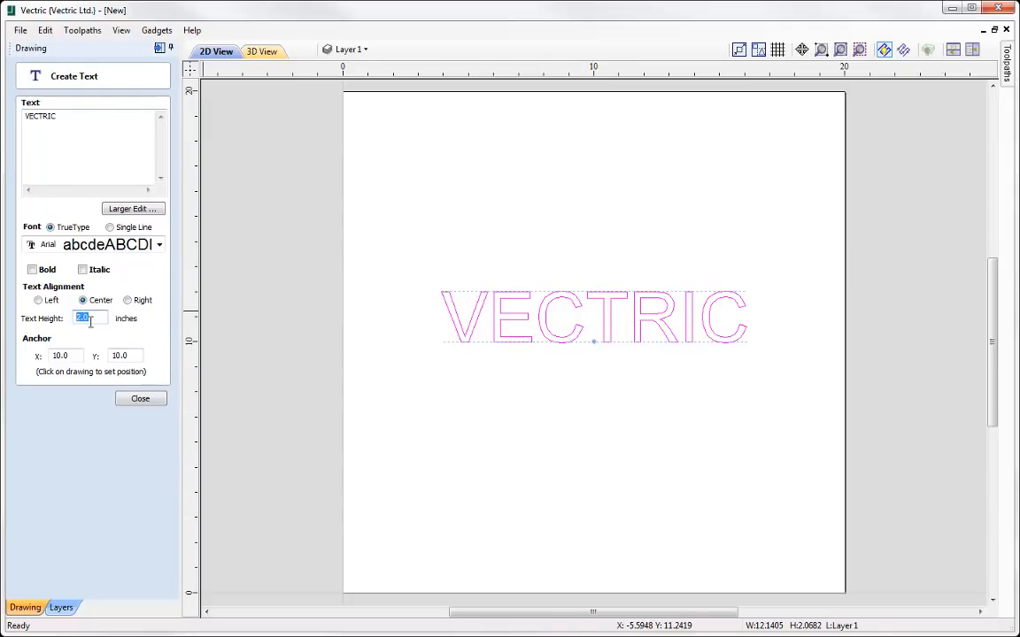
pyautogui.write('3')
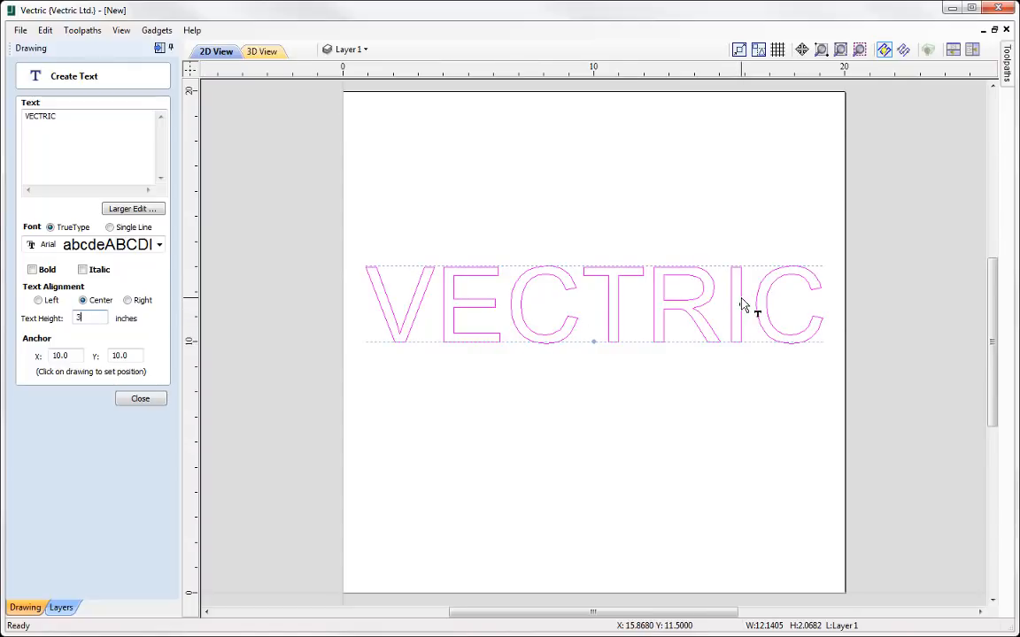
pyautogui.press('Return')
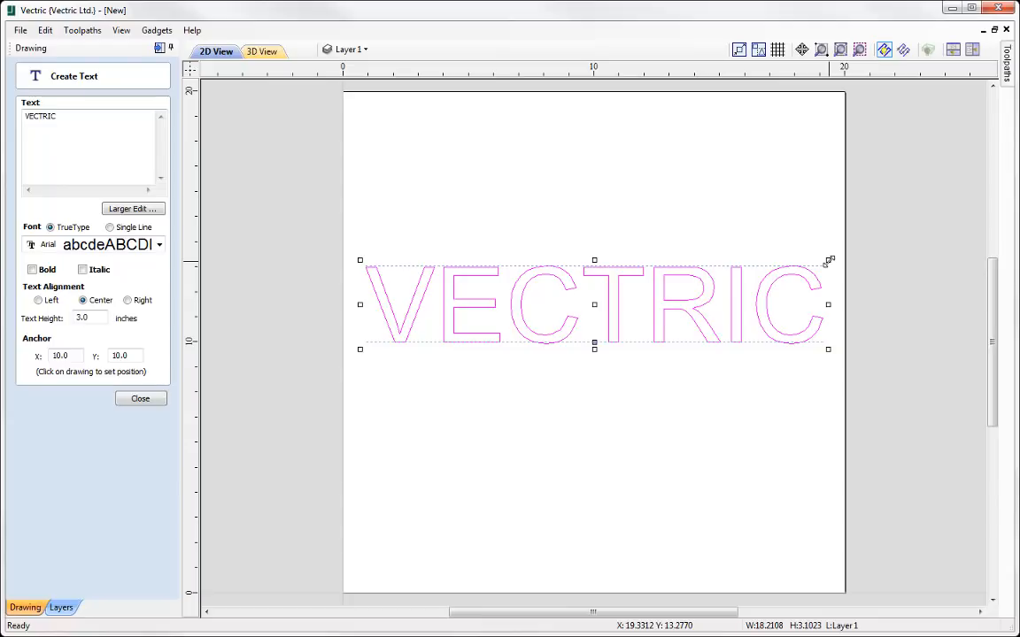
# Step: Scale the text down freehand to a height of about 1.9 inches and set its anchor Y to 10
pyautogui.moveTo(830, 260); pyautogui.dragTo(788, 282)
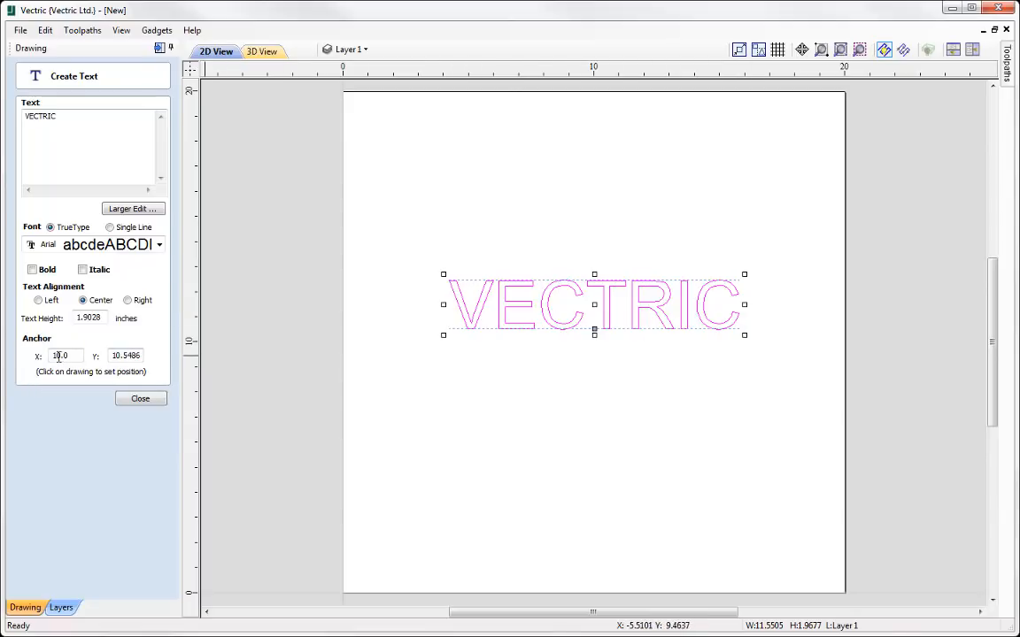
pyautogui.doubleClick(116, 355)
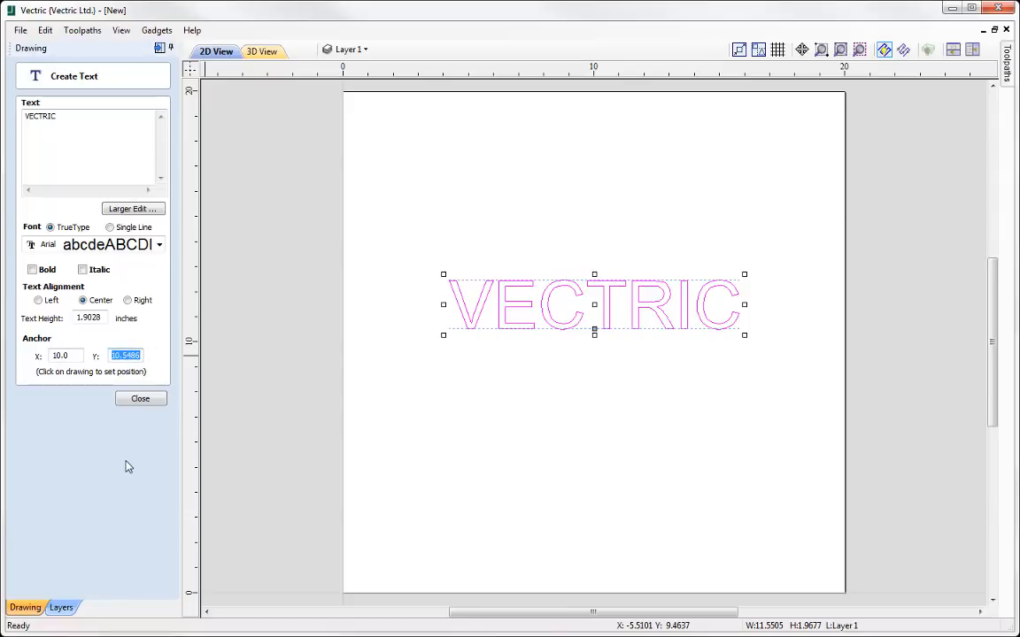
pyautogui.write('10')
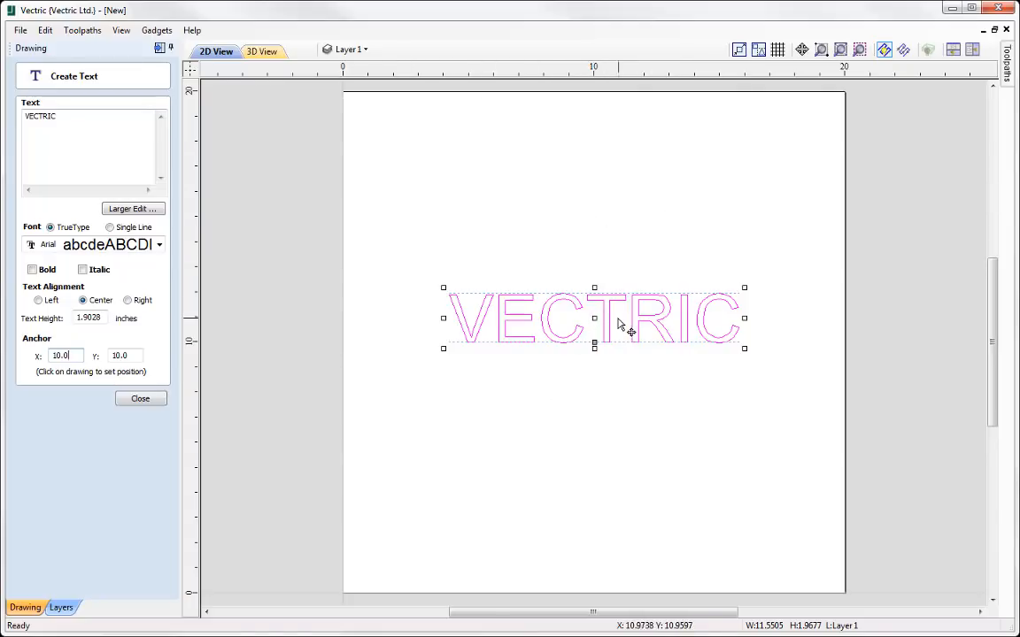
# Step: Move the text freehand to about X 10.7, Y 13.3, and reset its anchor to X 10, Y 10
pyautogui.moveTo(609, 316); pyautogui.dragTo(655, 237)
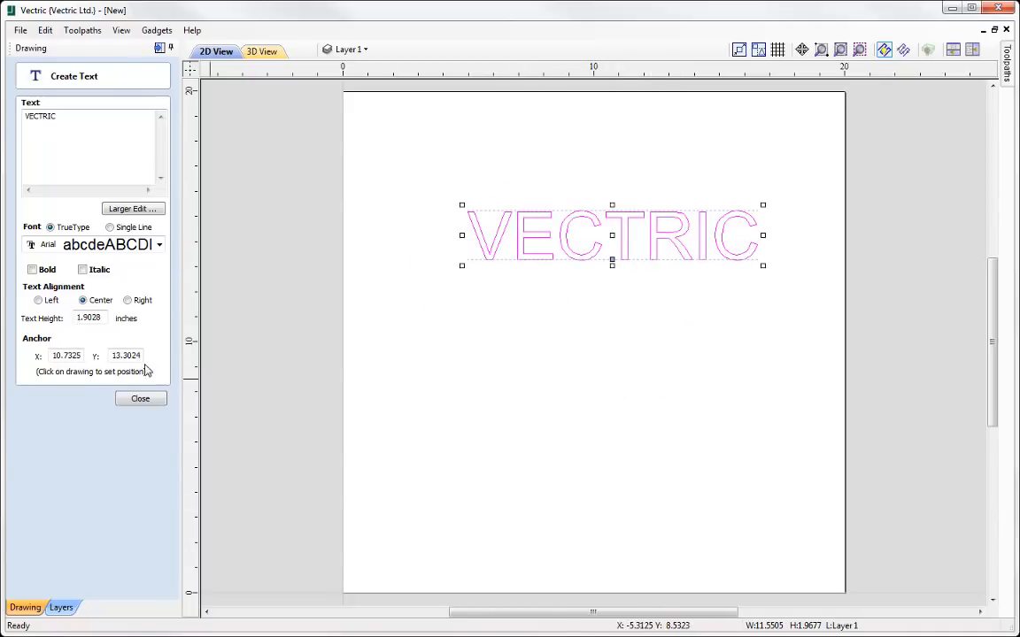
pyautogui.doubleClick(80, 356)
pyautogui.write('10')
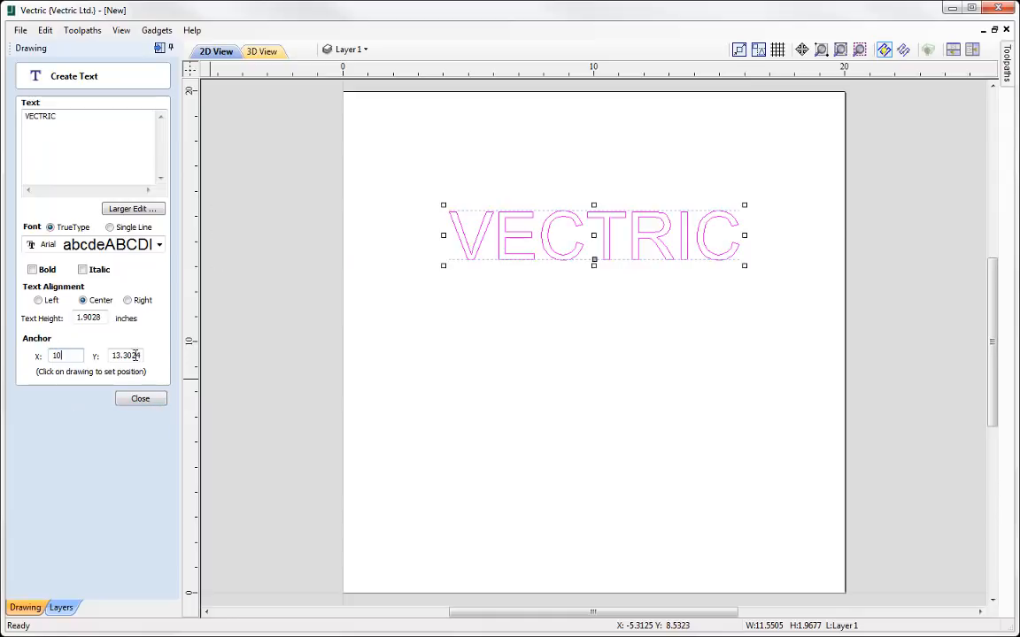
pyautogui.doubleClick(113, 355)
pyautogui.write('10')
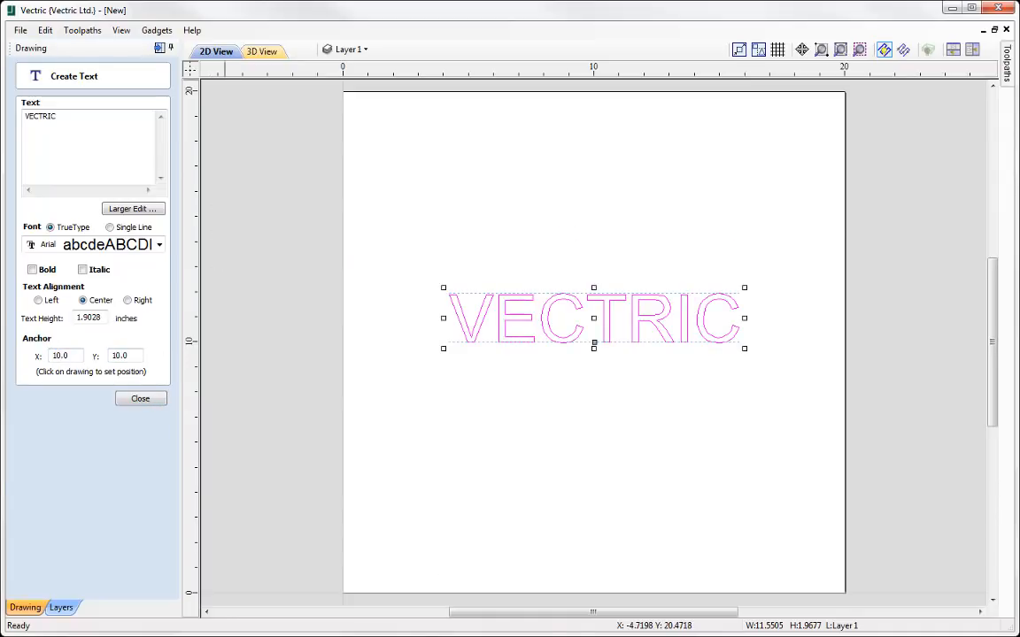
# Step: Add a second text reading VECTRIC below the first one, anchored at about X 10.1, Y 4.1
pyautogui.click(574, 501)
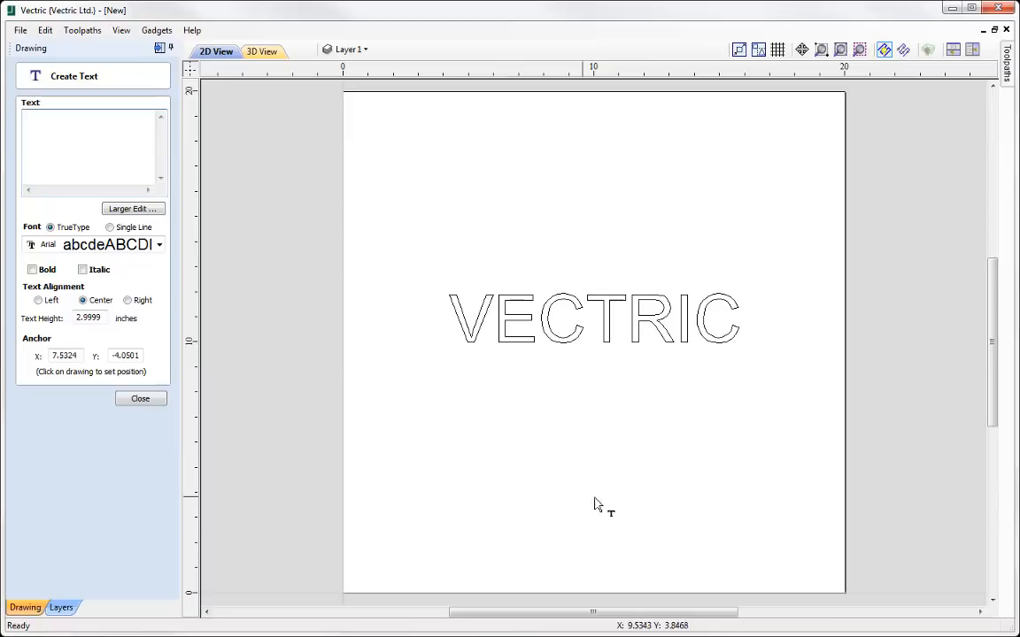
pyautogui.click(597, 490)
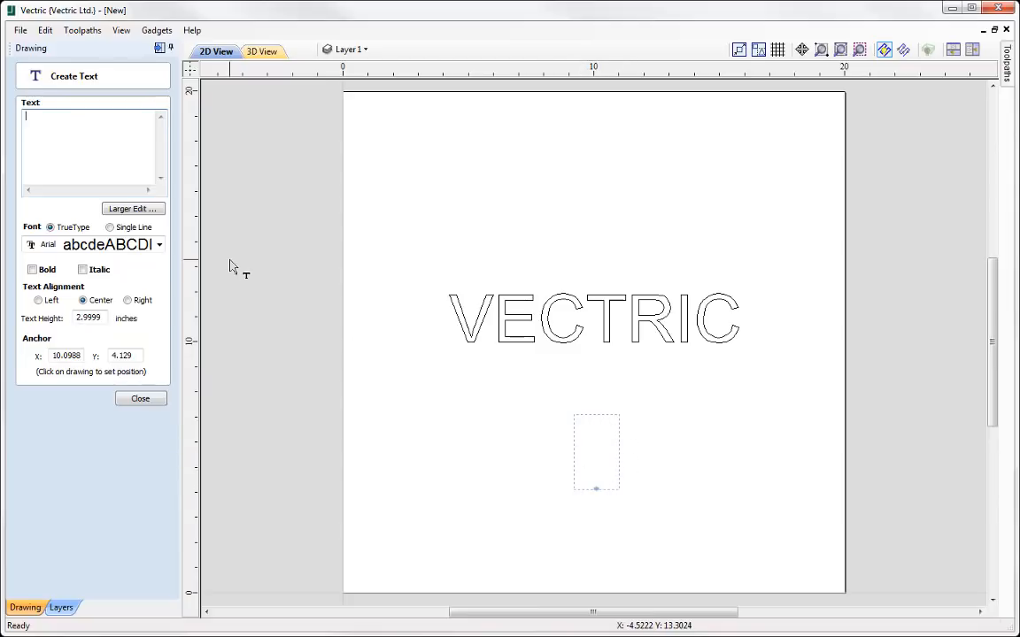
pyautogui.write('VECTRIC')
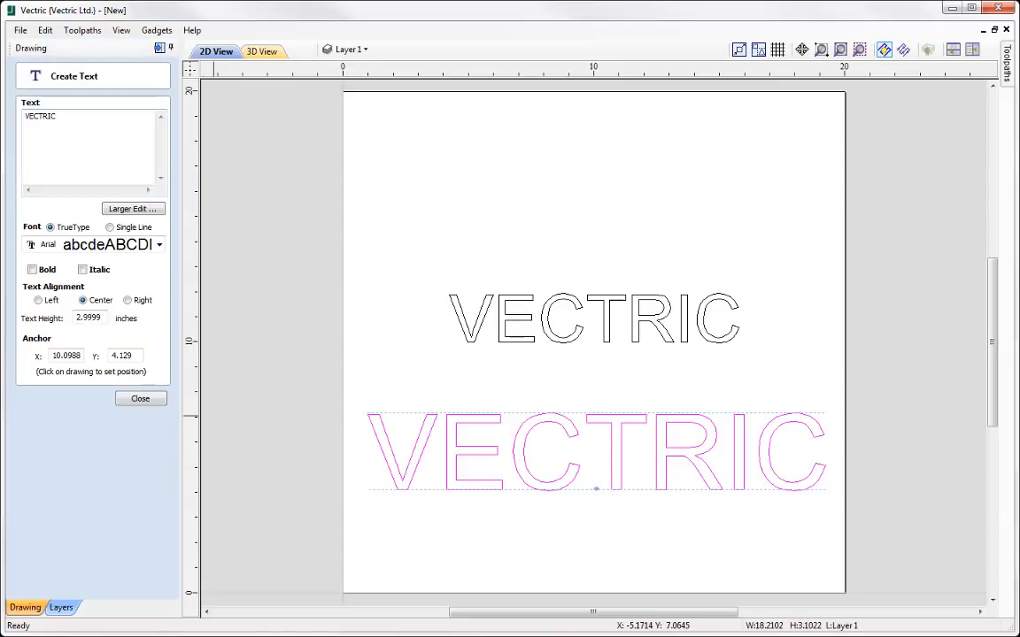
pyautogui.click(496, 527)
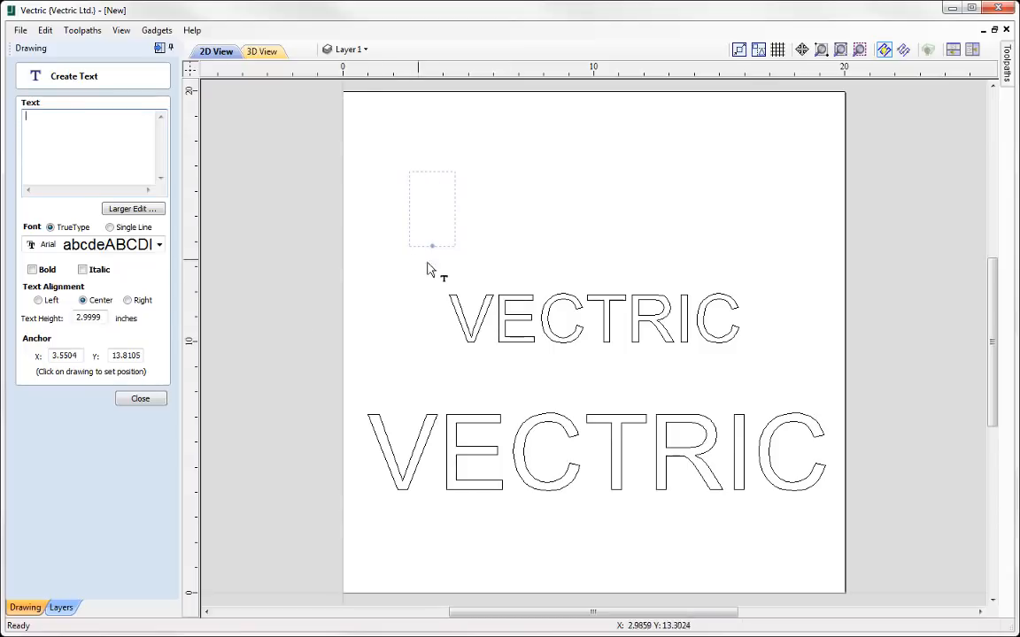
# Step: Try several starting positions for another new text in the empty area above the existing texts
pyautogui.click(699, 210)
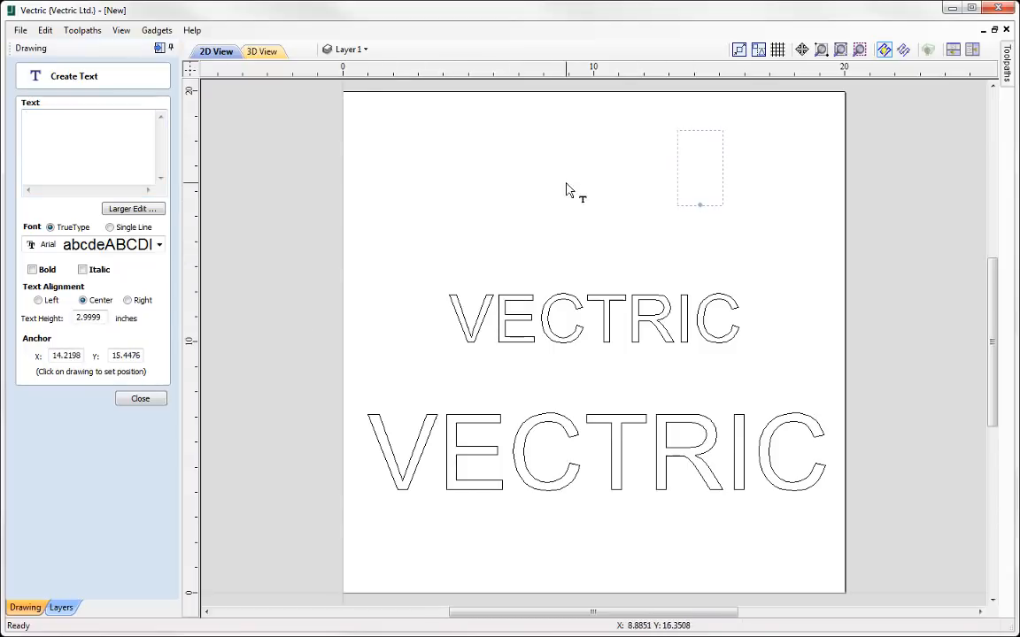
pyautogui.click(567, 183)
pyautogui.click(414, 192)
pyautogui.click(616, 233)
pyautogui.click(733, 225)
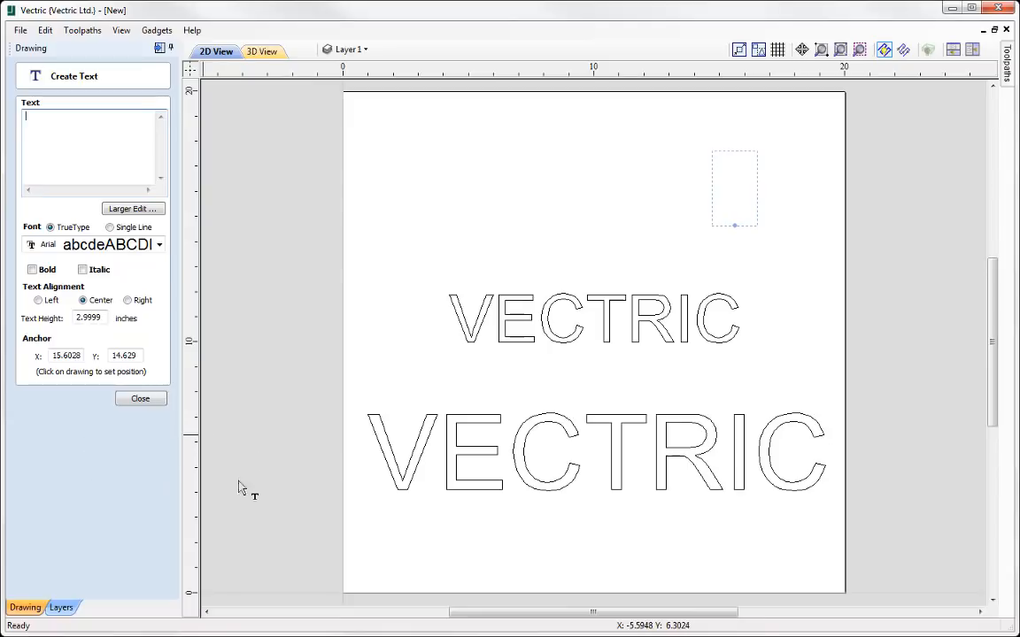
# Step: Delete the lower, larger VECTRIC text and finish text creation
pyautogui.click(450, 447)
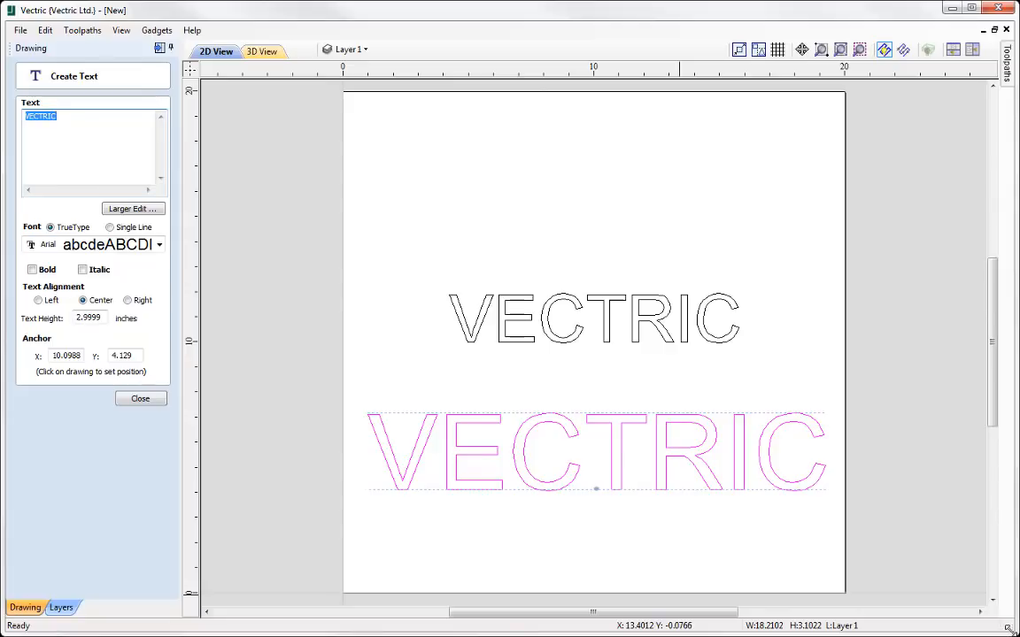
pyautogui.press('Delete')
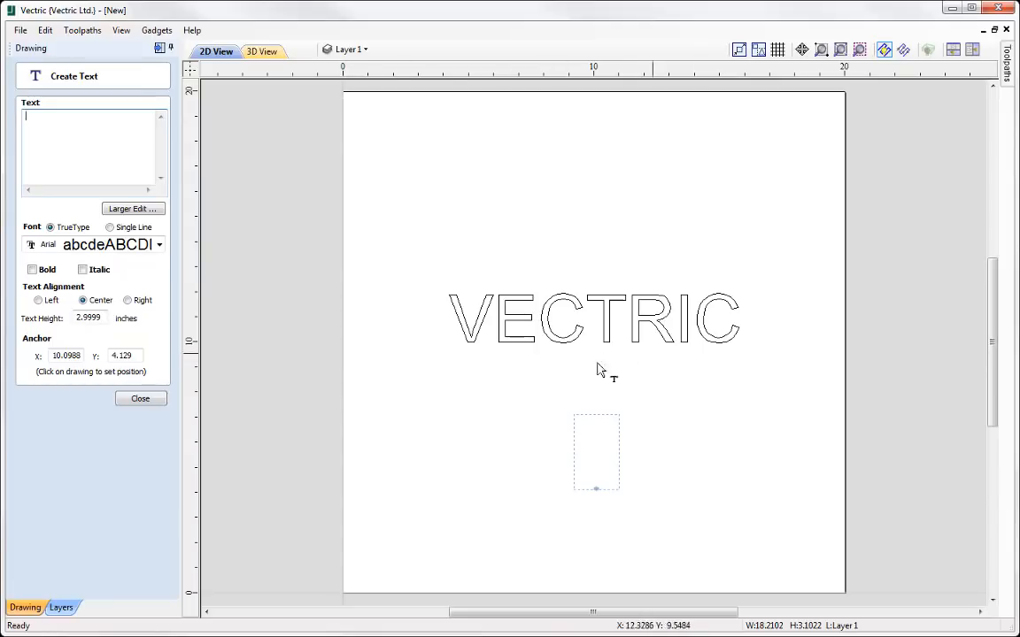
pyautogui.click(141, 399)
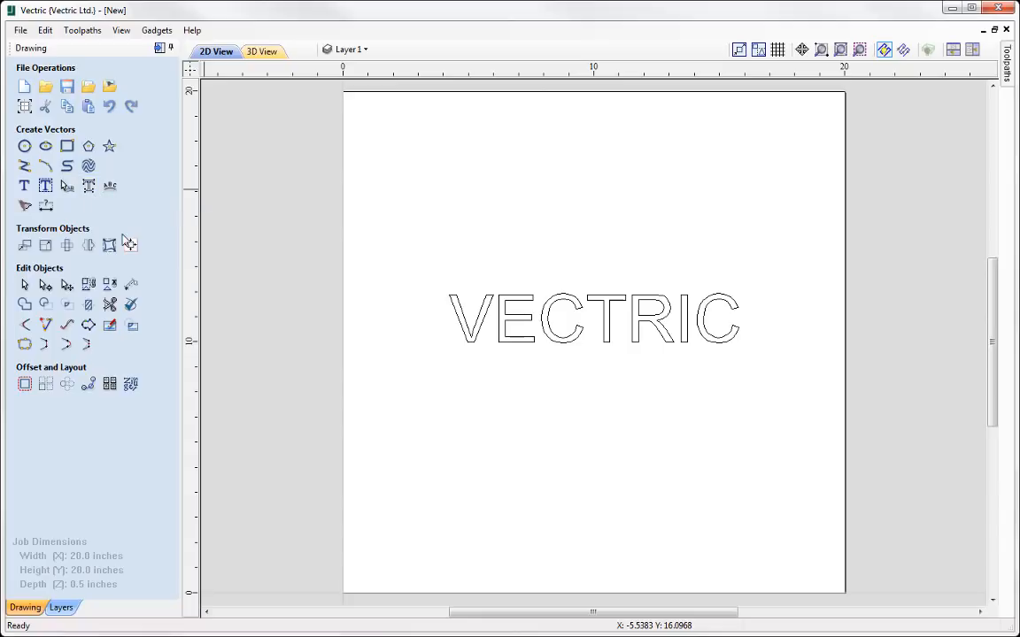
# Step: Reopen the remaining VECTRIC text for editing, try a lowercase ending and restore its last letters as IC
pyautogui.click(544, 310)
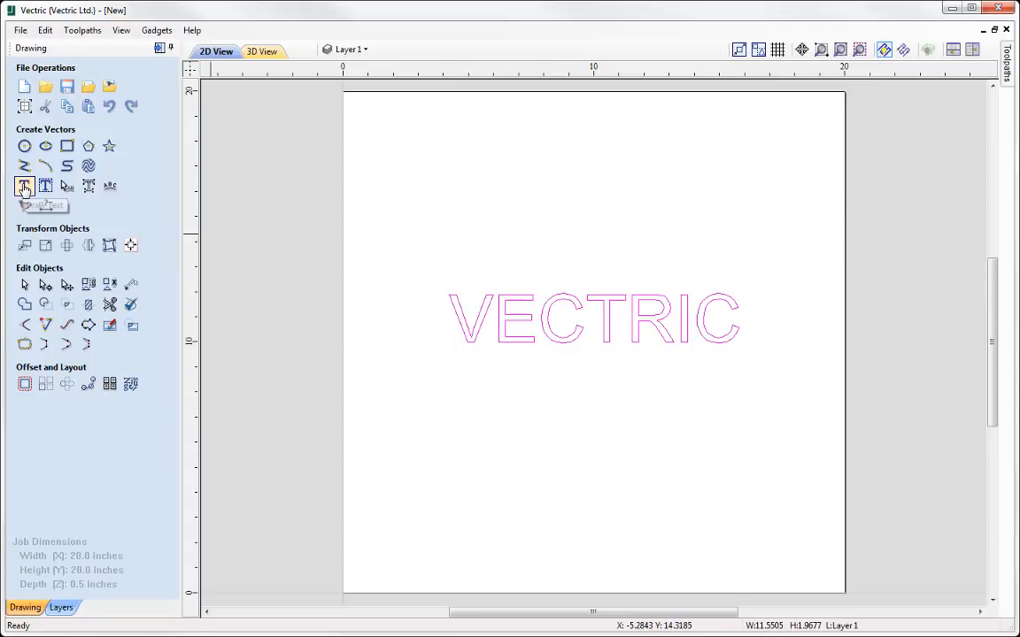
pyautogui.click(24, 186)
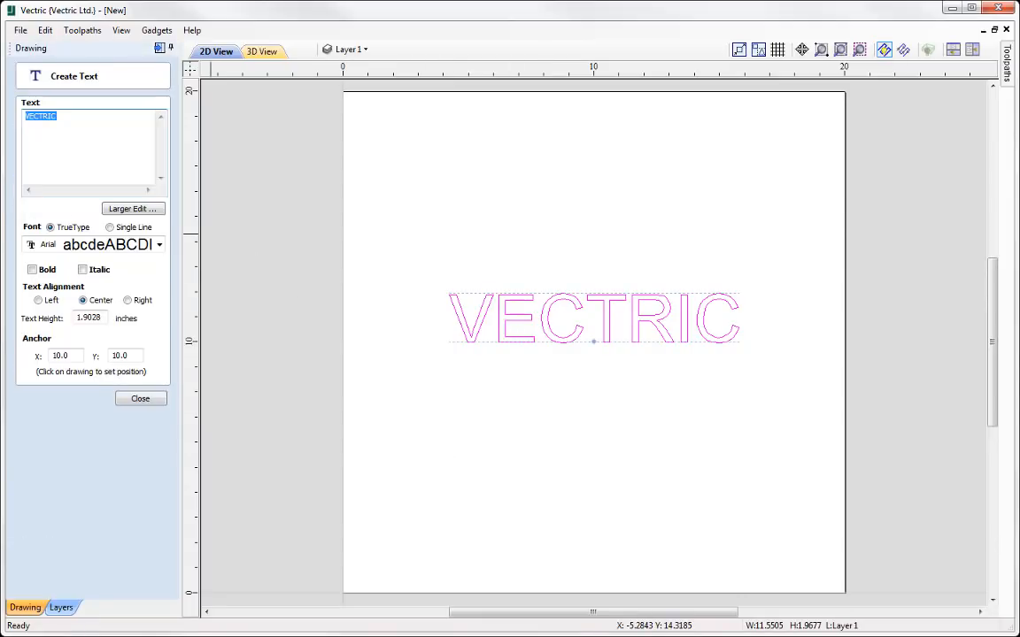
pyautogui.click(33, 143)
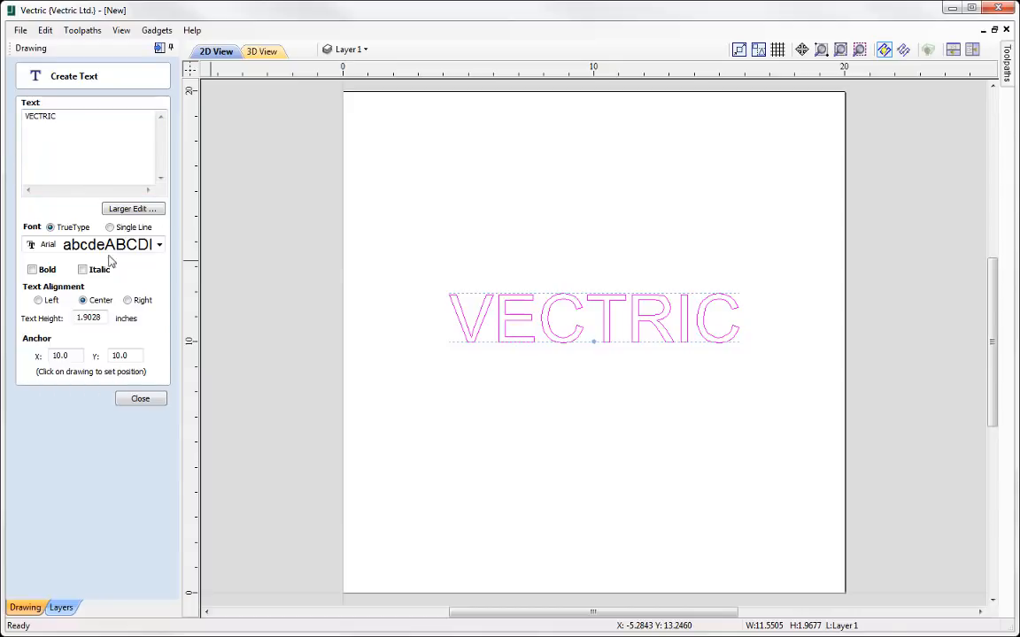
pyautogui.click(95, 117)
pyautogui.press('BackSpace')
pyautogui.press('BackSpace')
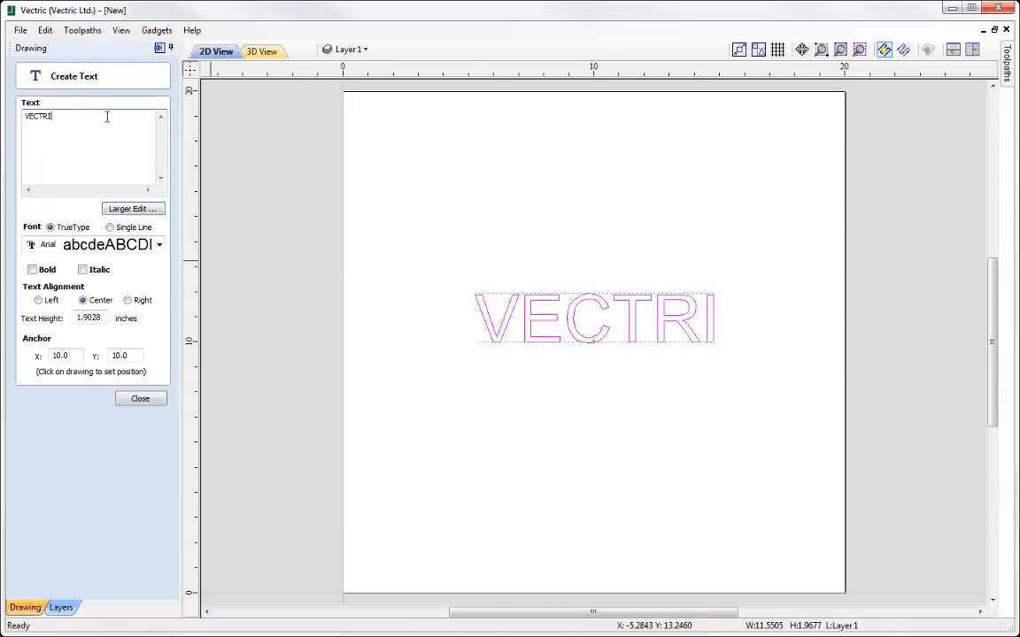
pyautogui.write('ic')
pyautogui.press('BackSpace')
pyautogui.press('BackSpace')
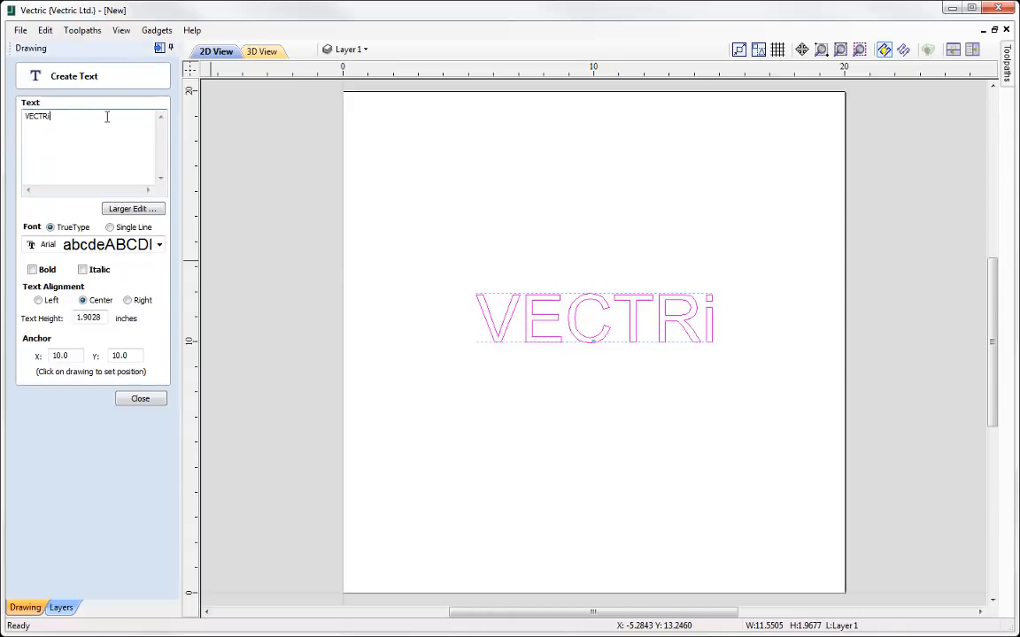
pyautogui.write('IC')
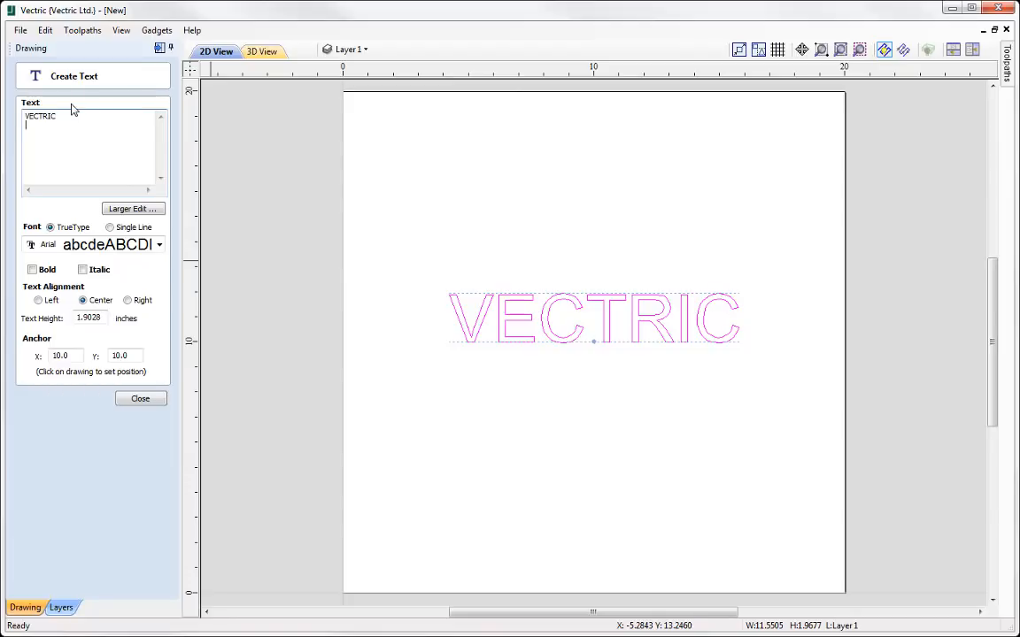
# Step: Add SOFTWARE as a second line below VECTRIC, make the text bold and finish editing
pyautogui.press('Return')
pyautogui.write('SOFTWARE')
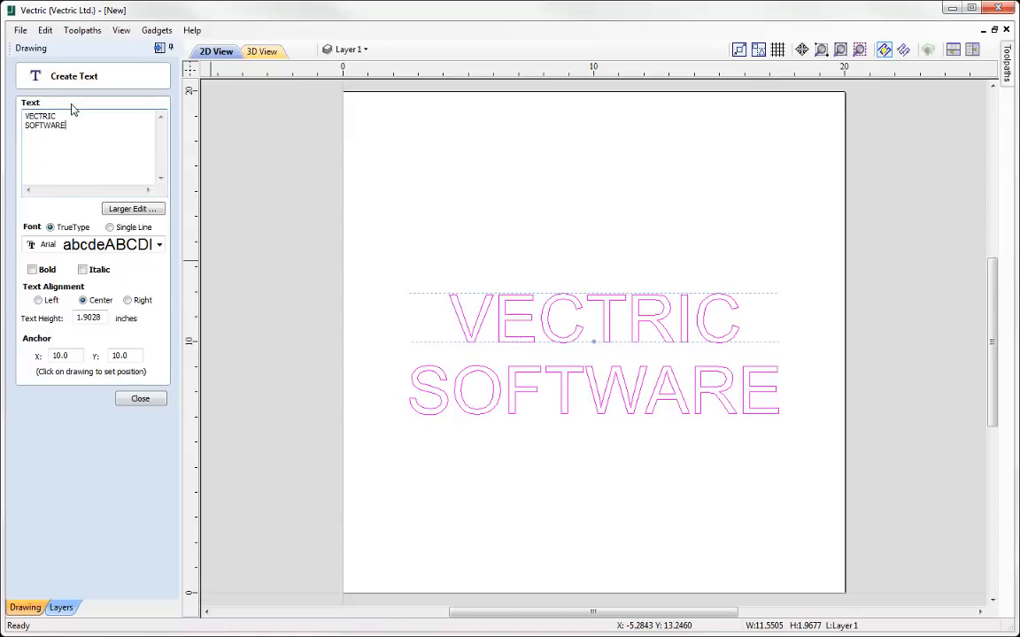
pyautogui.click(44, 269)
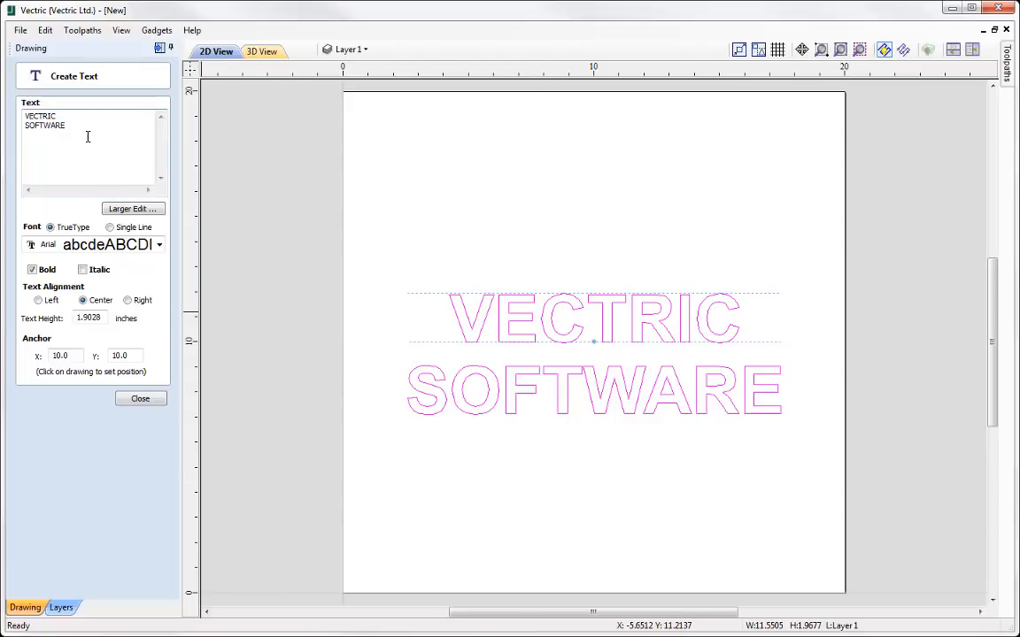
pyautogui.click(139, 399)
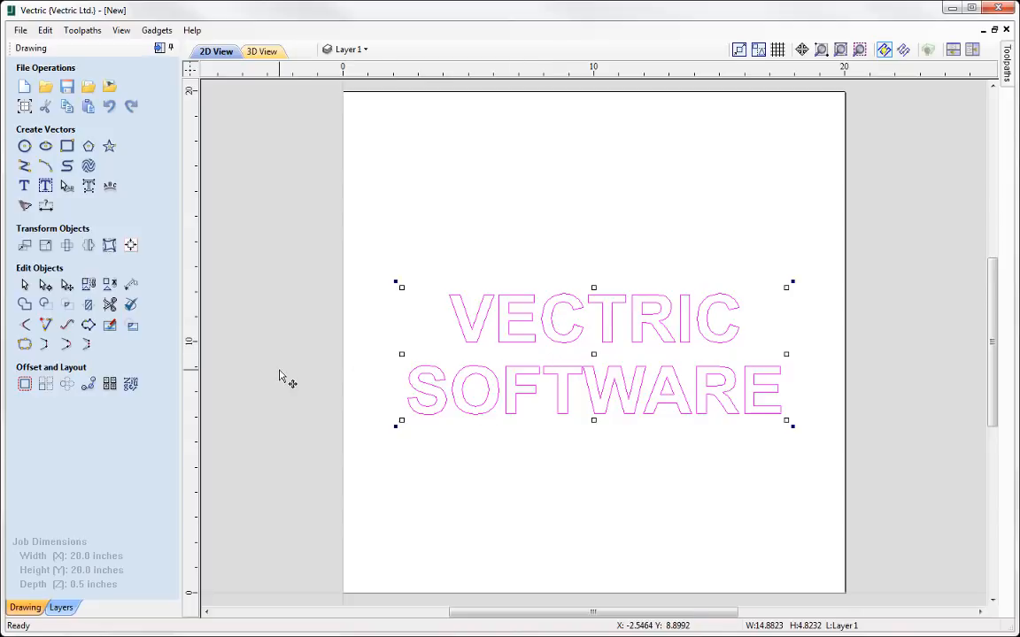
# Step: Delete the two-line VECTRIC SOFTWARE text from the drawing
pyautogui.press('Delete')
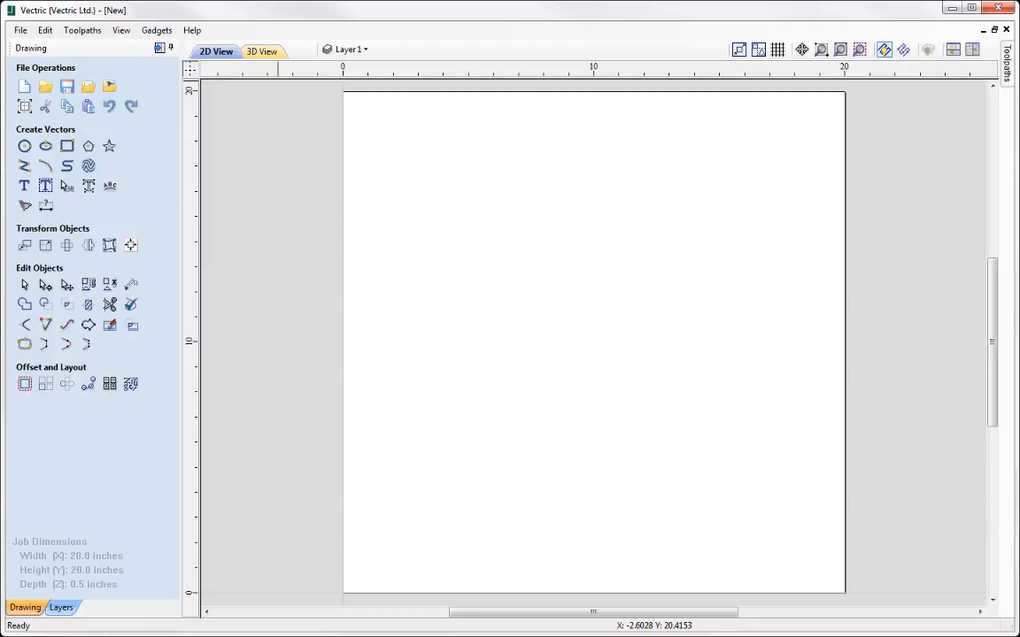
# Step: Draw a square-cornered rectangle 16 inches wide and 6 inches high, anchored by its center at X 10, Y 10
pyautogui.click(47, 189)
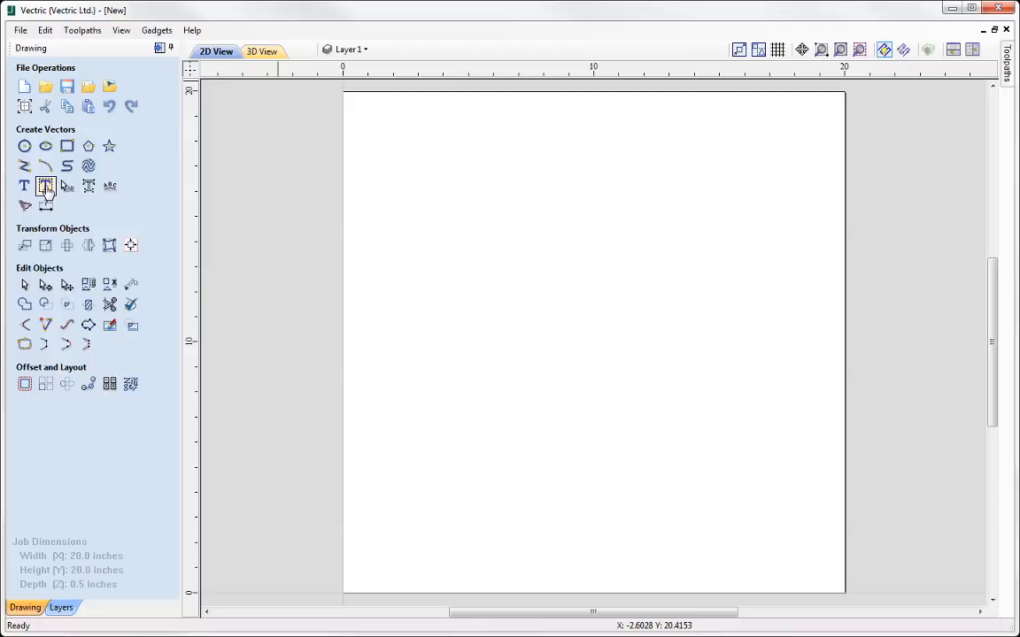
pyautogui.click(67, 147)
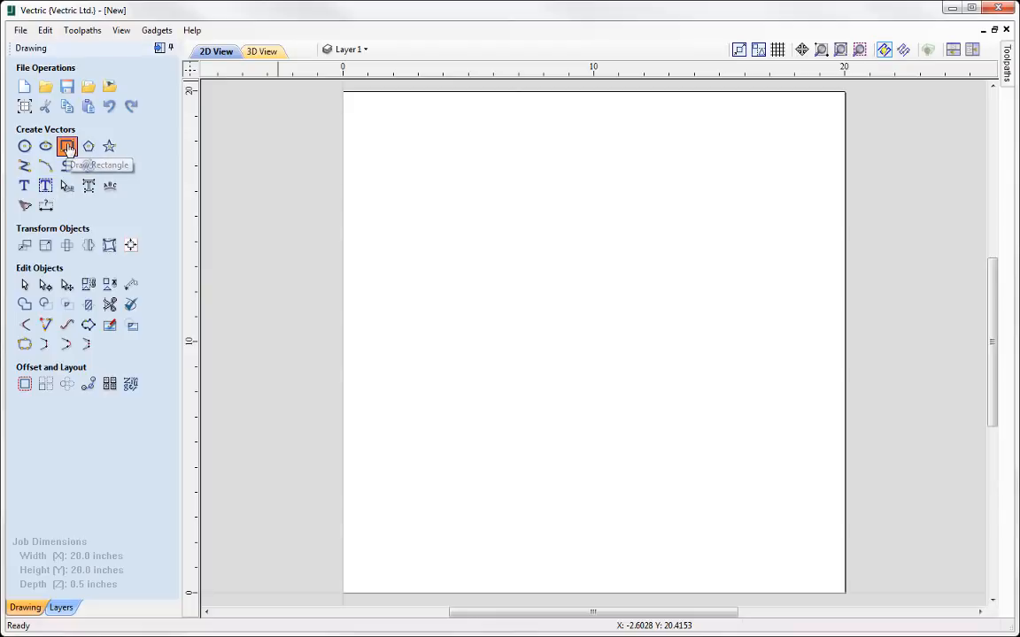
pyautogui.doubleClick(122, 294)
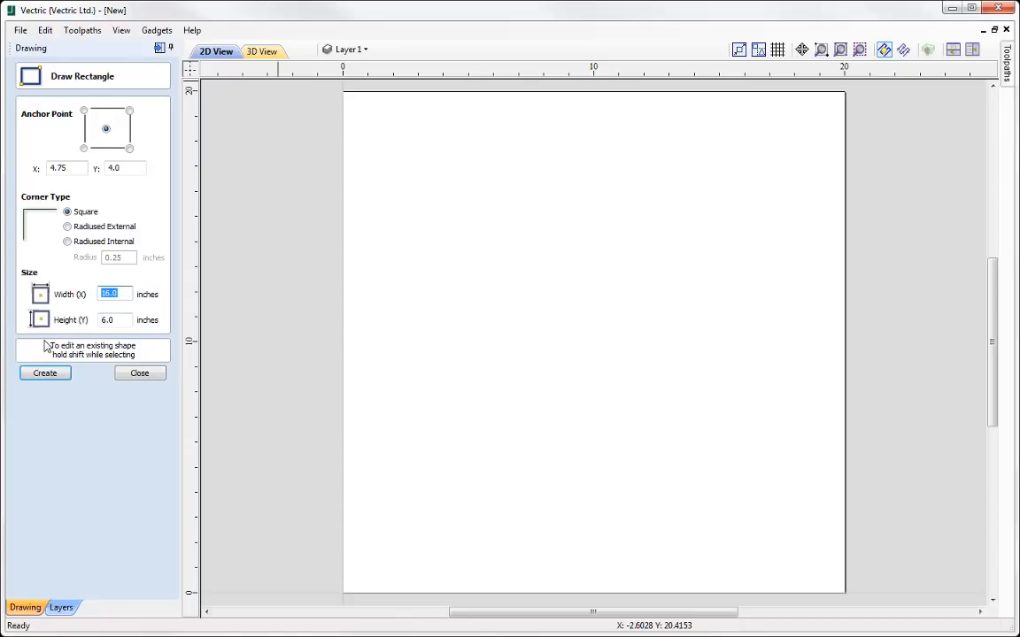
pyautogui.doubleClick(120, 319)
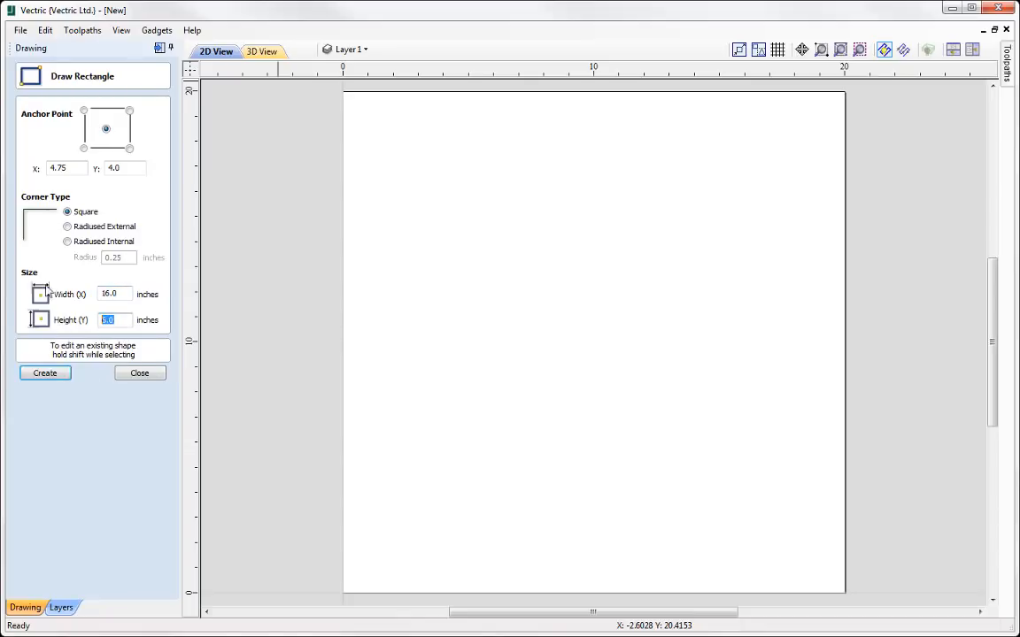
pyautogui.doubleClick(68, 167)
pyautogui.write('10')
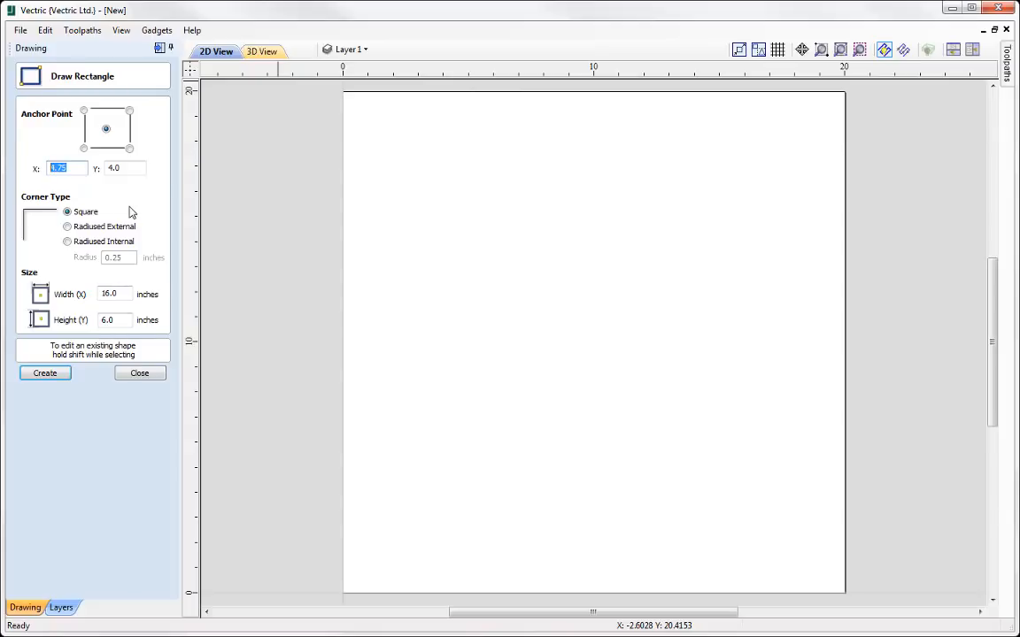
pyautogui.doubleClick(119, 168)
pyautogui.write('10')
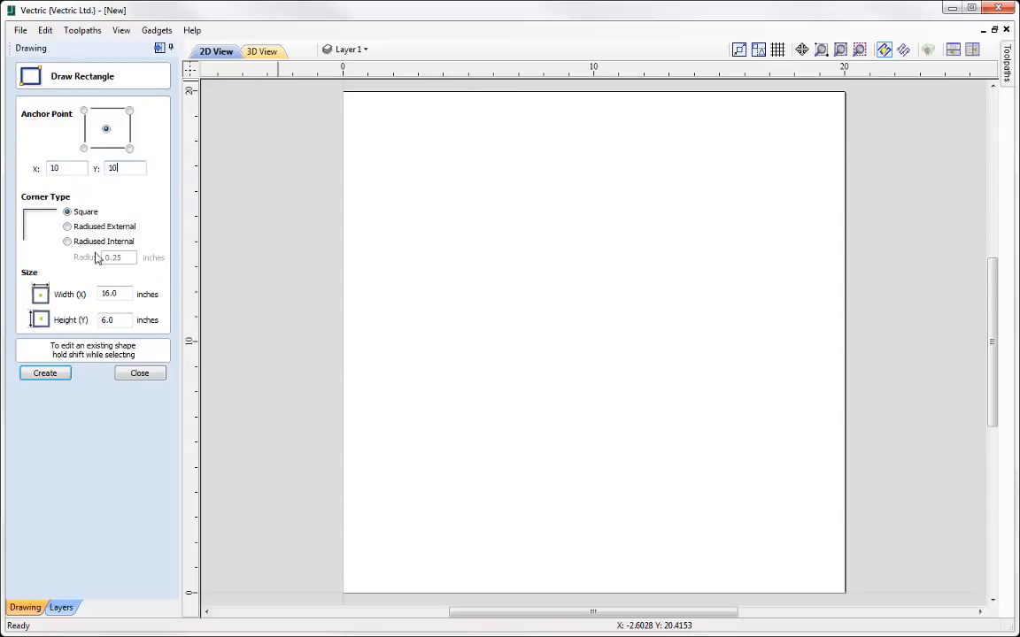
pyautogui.click(53, 375)
pyautogui.click(139, 374)
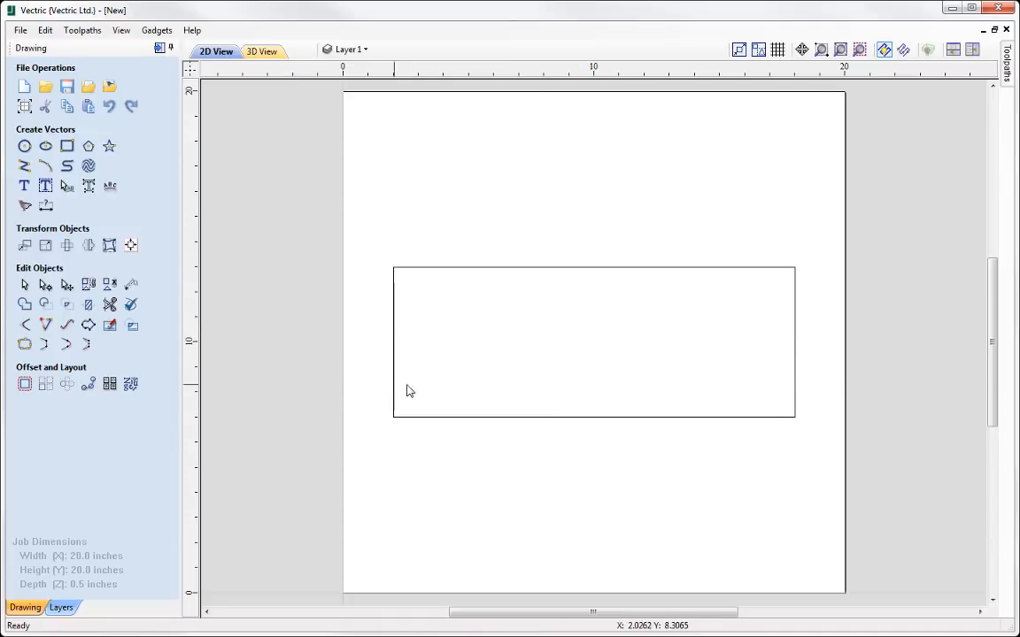
# Step: Create auto layout text inside the rectangle, reading VECTRIC, SOFTWARE and FOR CNC on three separate lines
pyautogui.click(540, 268)
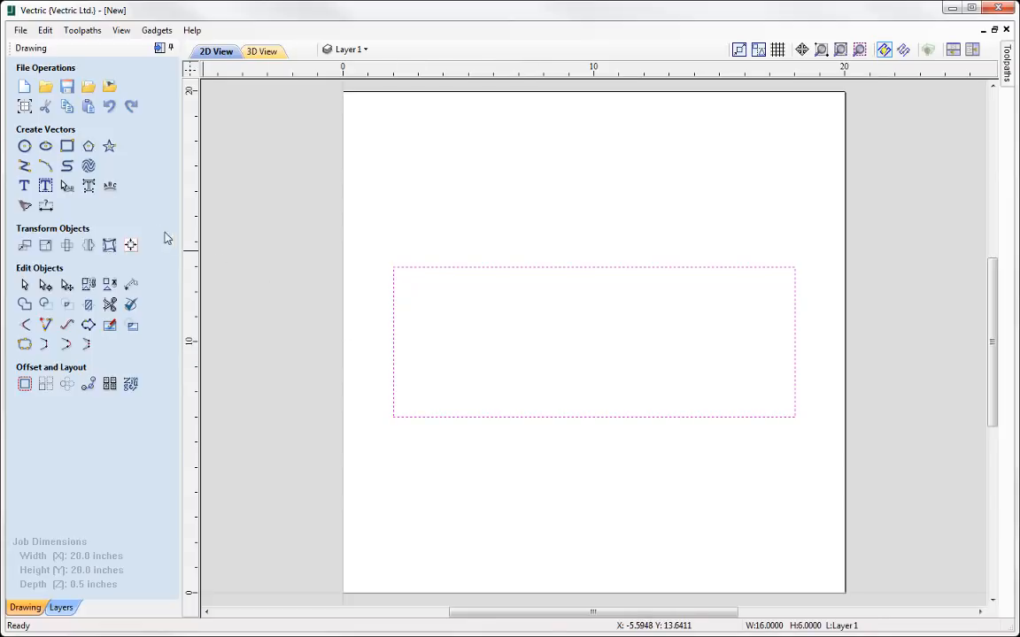
pyautogui.click(45, 187)
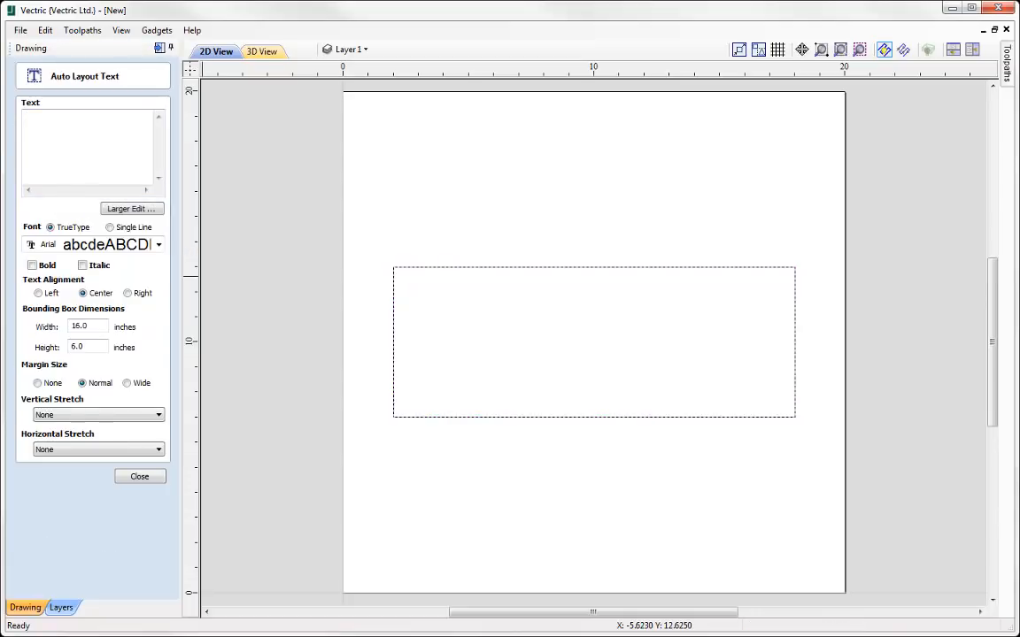
pyautogui.click(55, 136)
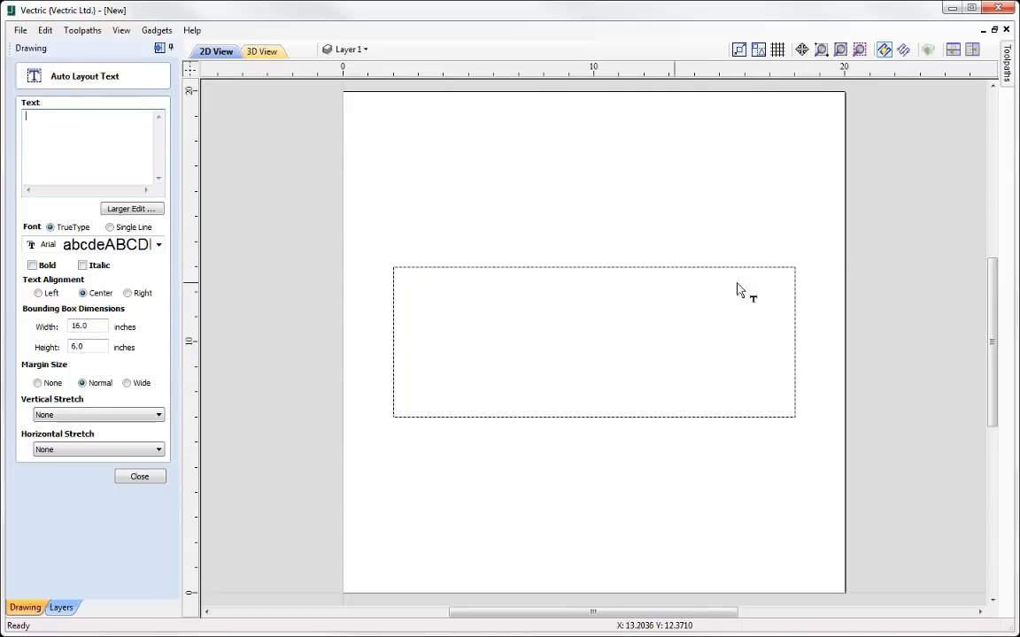
pyautogui.click(126, 160)
pyautogui.write('VECTRIC ')
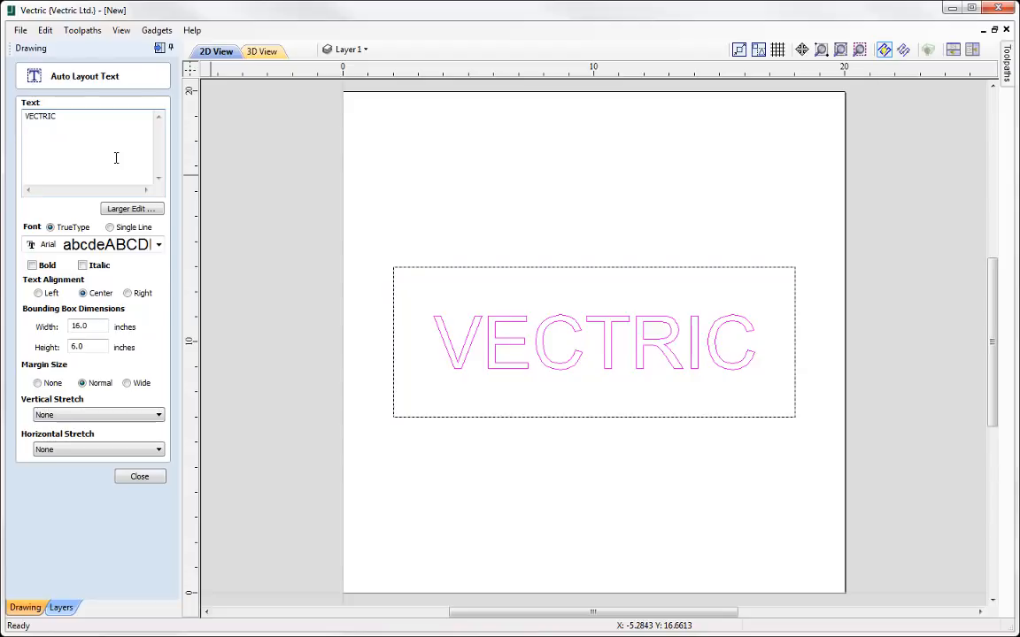
pyautogui.write('SOFTWARE')
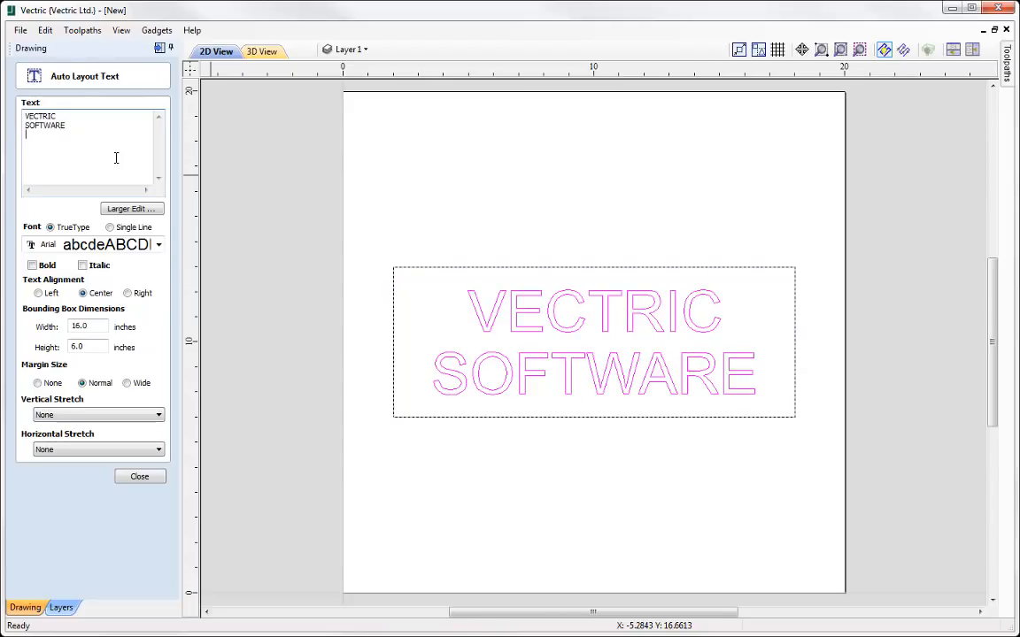
pyautogui.press('Return')
pyautogui.write('FOR CNC')
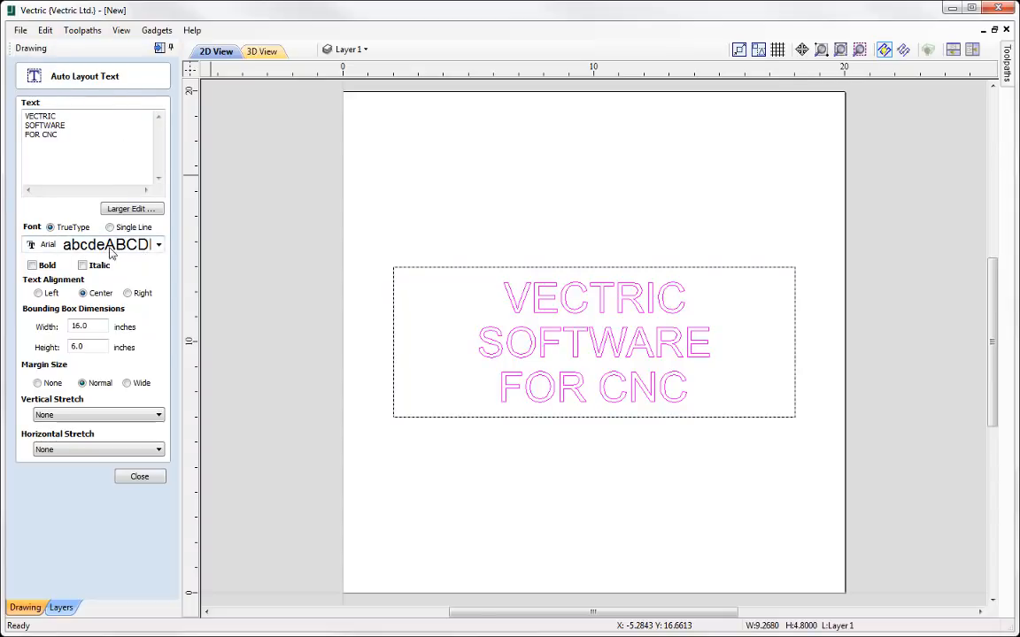
# Step: Preview several TrueType fonts on the three-line text and set its font to Tahoma
pyautogui.click(136, 251)
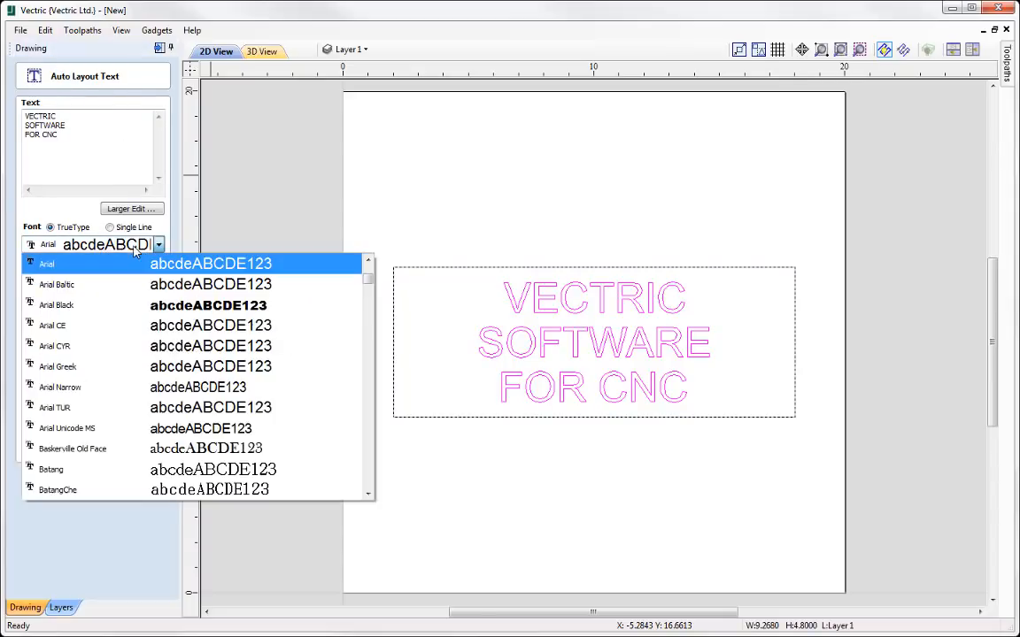
pyautogui.click(127, 292)
pyautogui.press('Down')
pyautogui.press('Down')
pyautogui.press('Down')
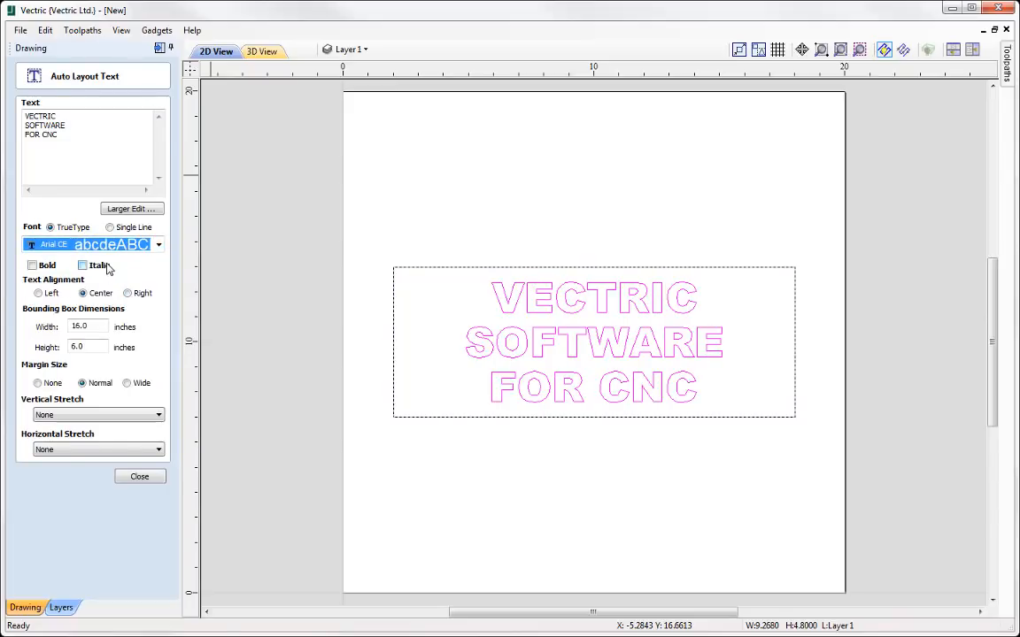
pyautogui.press('Down')
pyautogui.press('Down')
pyautogui.press('Down')
pyautogui.press('Down')
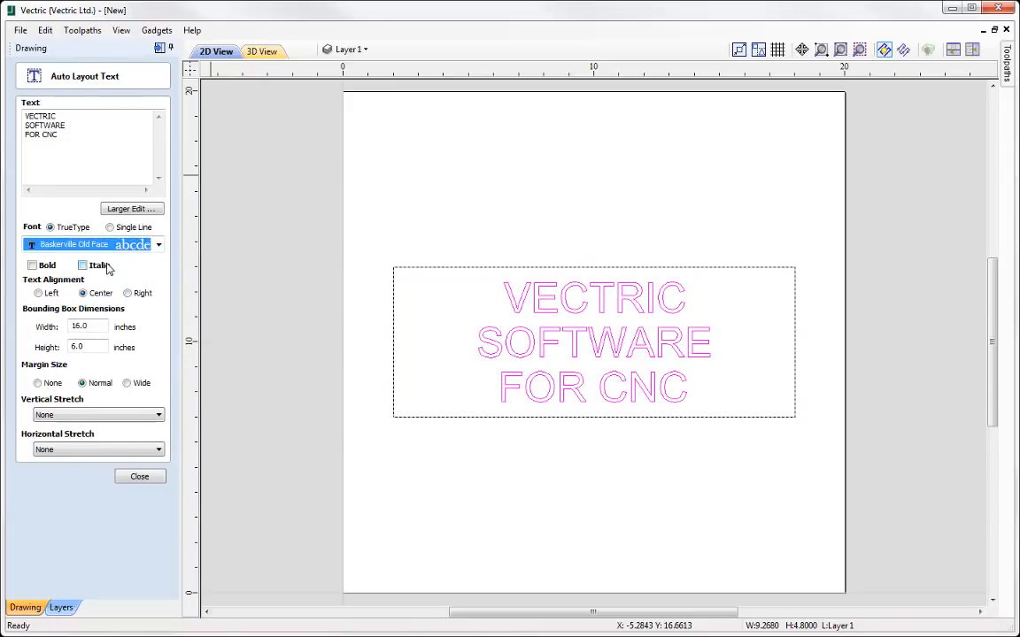
pyautogui.press('Down')
pyautogui.press('Down')
pyautogui.press('Down')
pyautogui.press('Down')
pyautogui.press('Down')
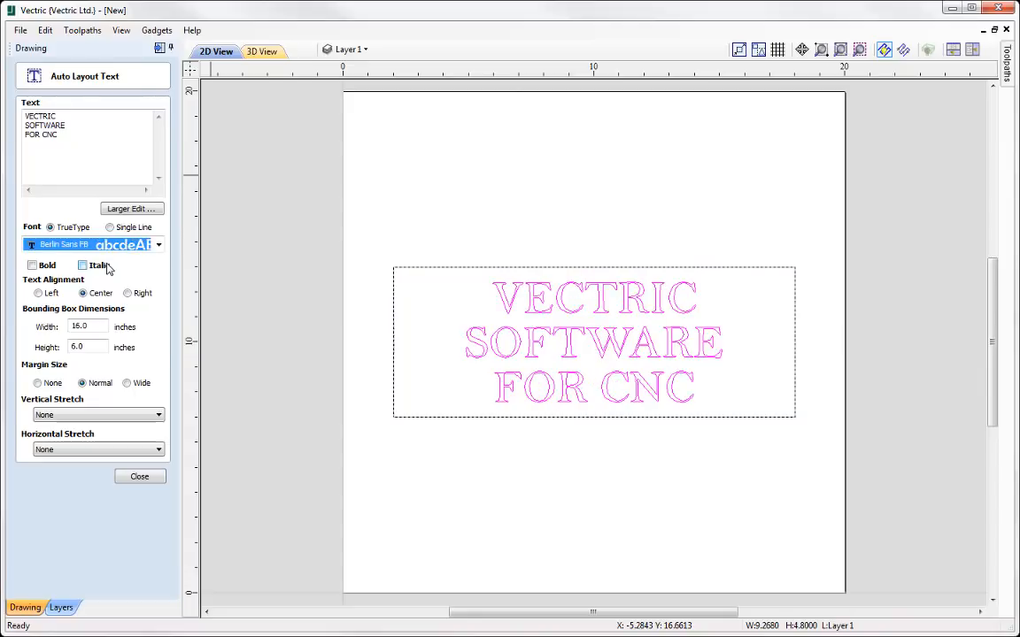
pyautogui.press('Down')
pyautogui.press('Down')
pyautogui.press('t')
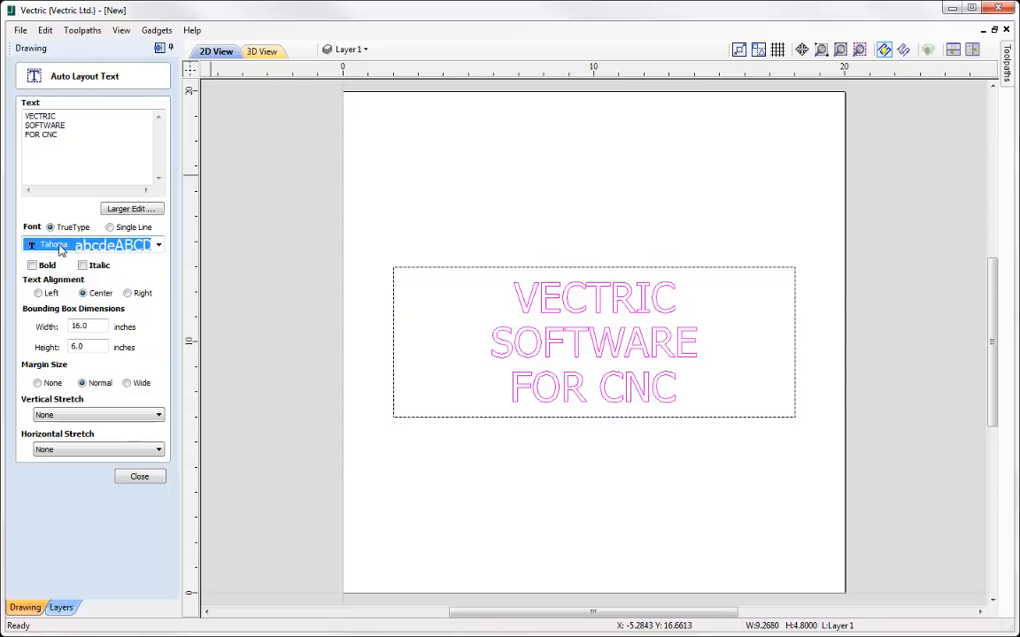
# Step: Try the bold and italic styles separately on the three-line text, finishing with bold only
pyautogui.click(34, 267)
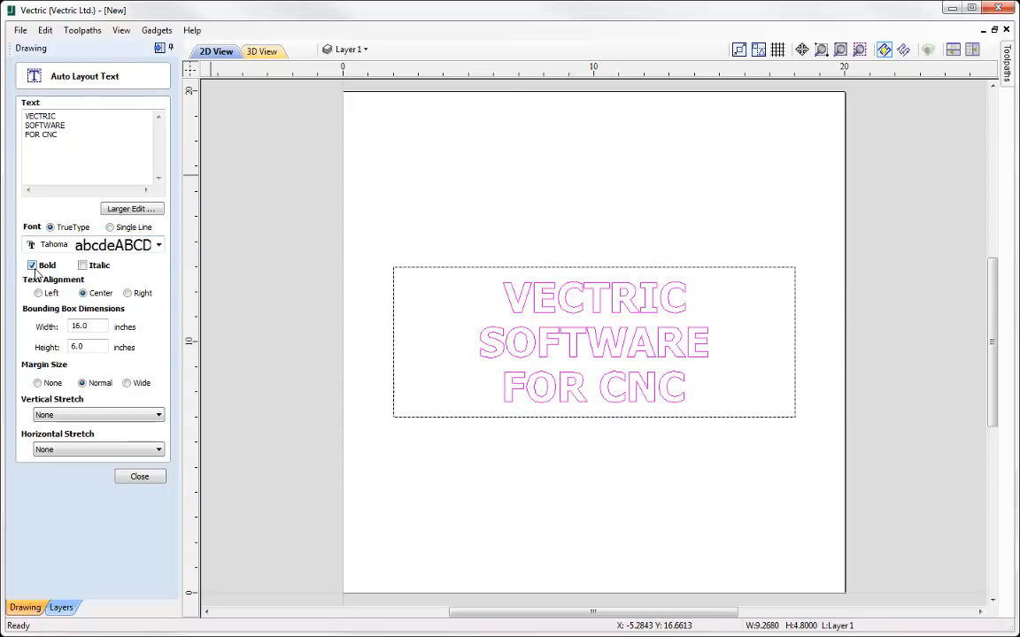
pyautogui.click(32, 267)
pyautogui.click(81, 267)
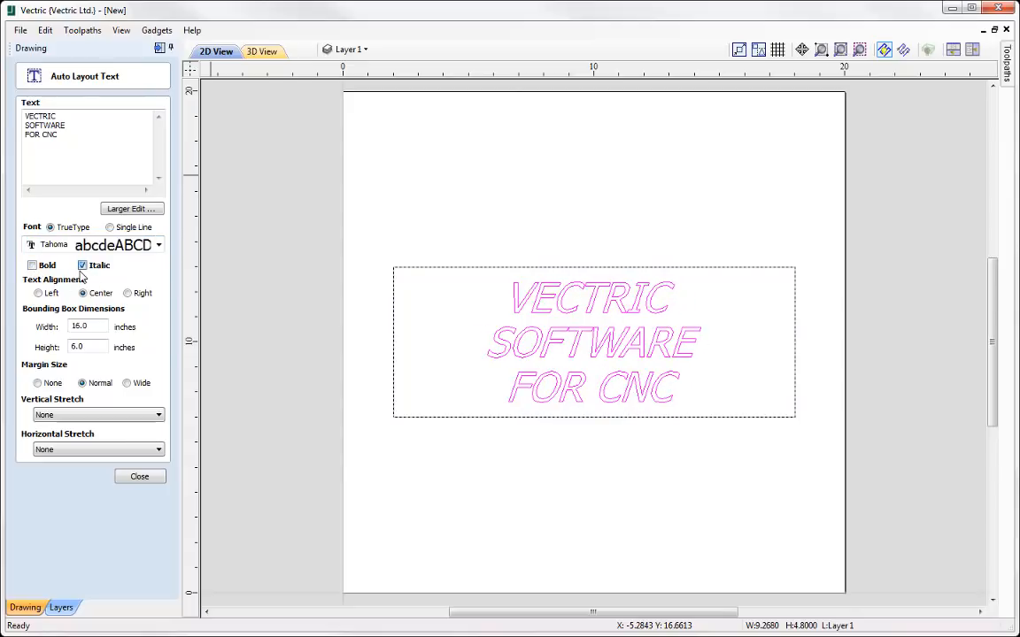
pyautogui.click(82, 265)
pyautogui.click(32, 265)
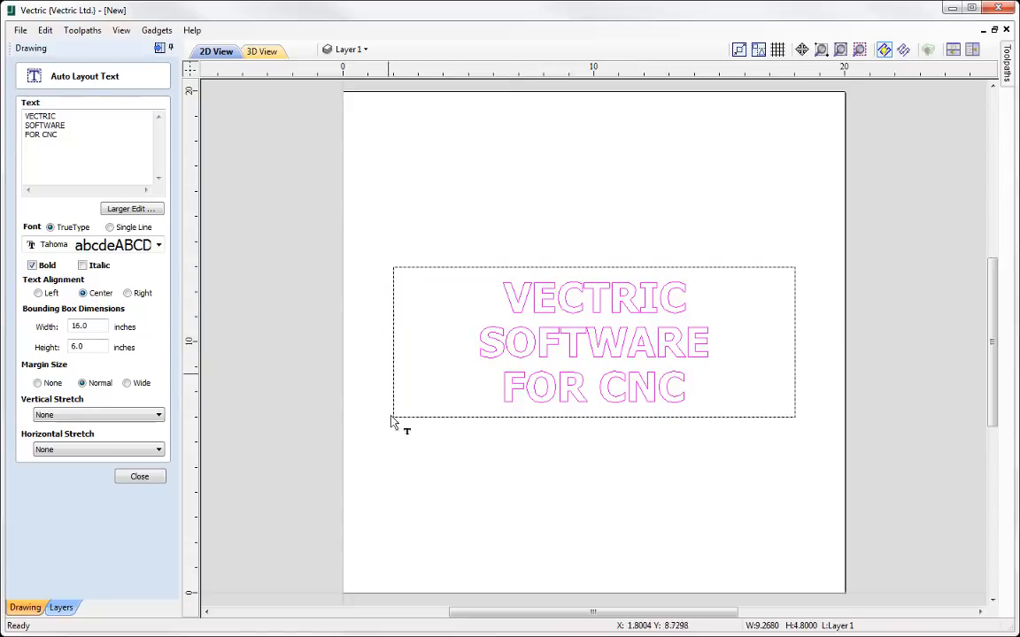
# Step: Try left and right alignment for the text inside the rectangle and return it to center alignment
pyautogui.click(38, 293)
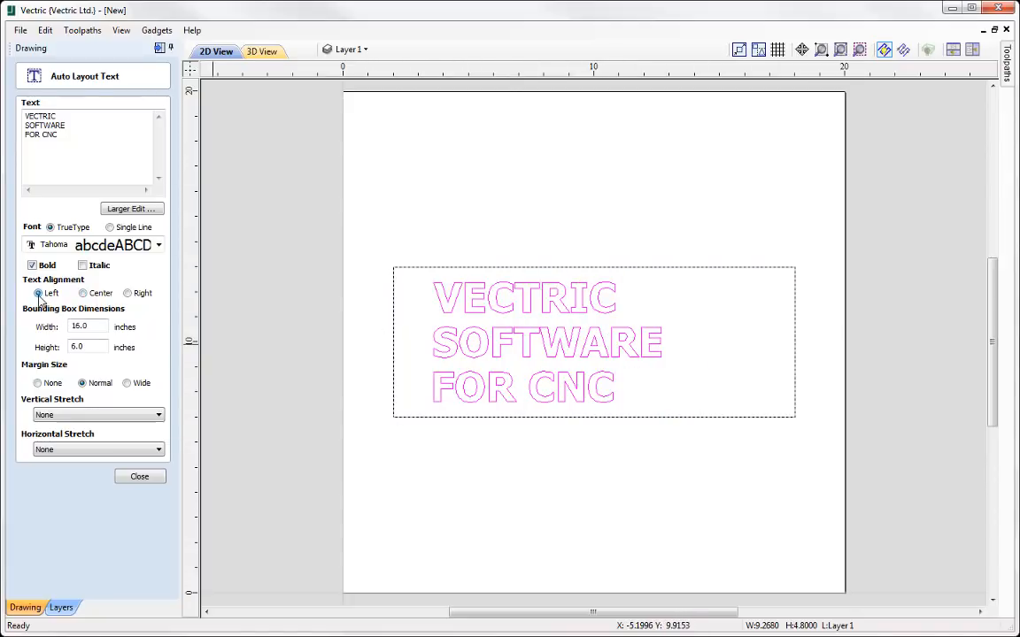
pyautogui.click(128, 294)
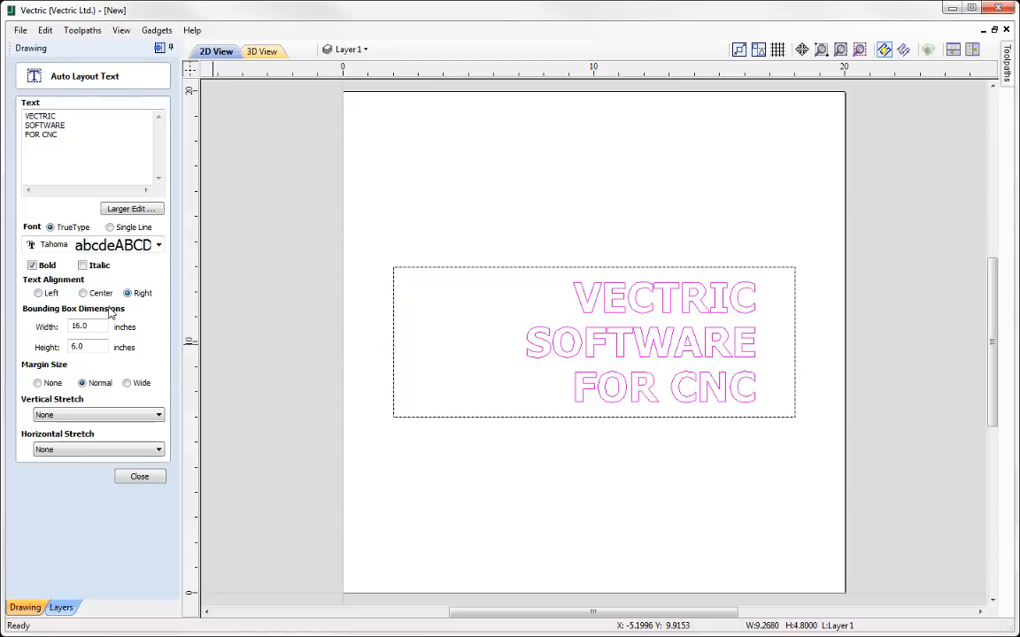
pyautogui.click(83, 294)
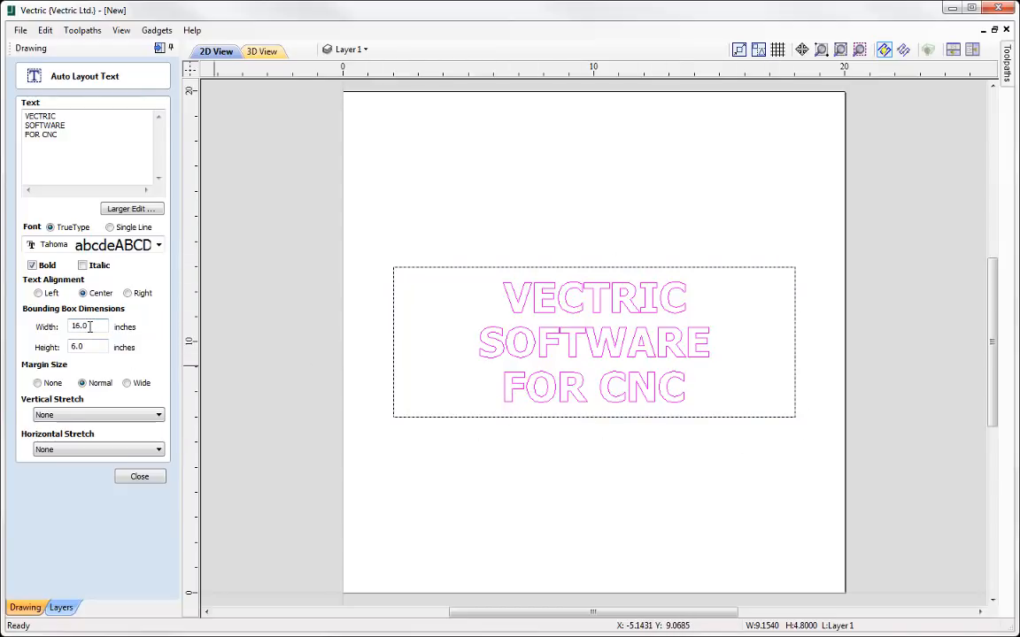
# Step: Try a bounding box height of 16 inches for the text and restore the height to 6 inches
pyautogui.press('Tab')
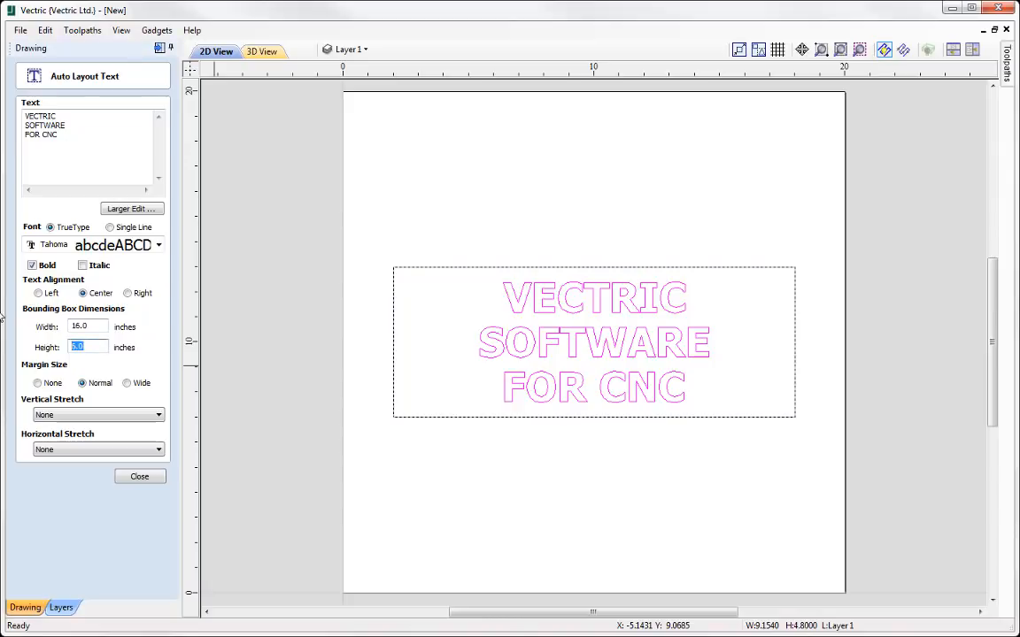
pyautogui.write('16')
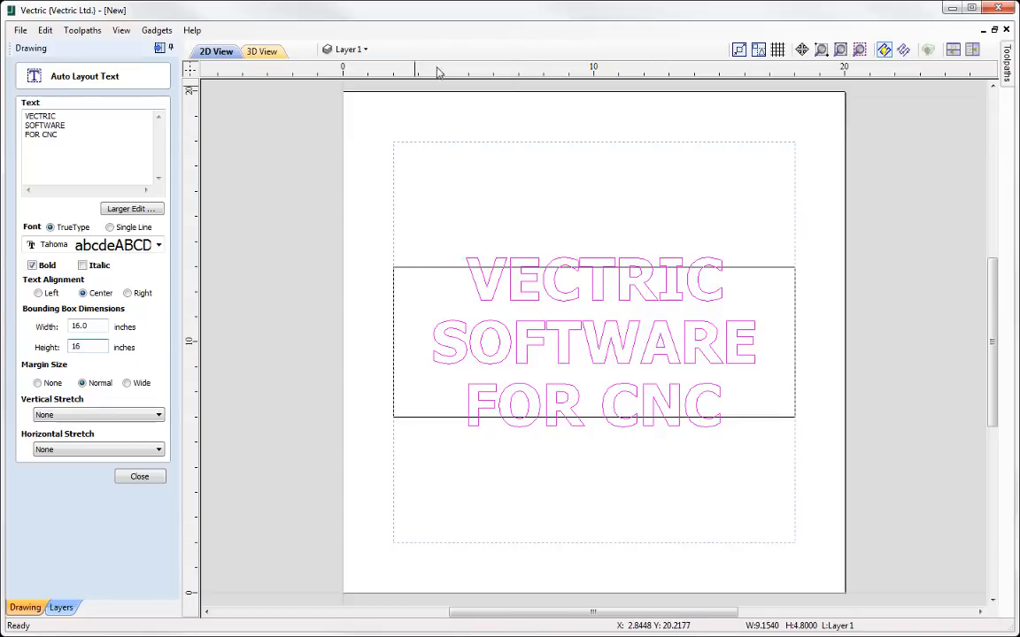
pyautogui.moveTo(103, 347); pyautogui.dragTo(13, 321)
pyautogui.write('6')
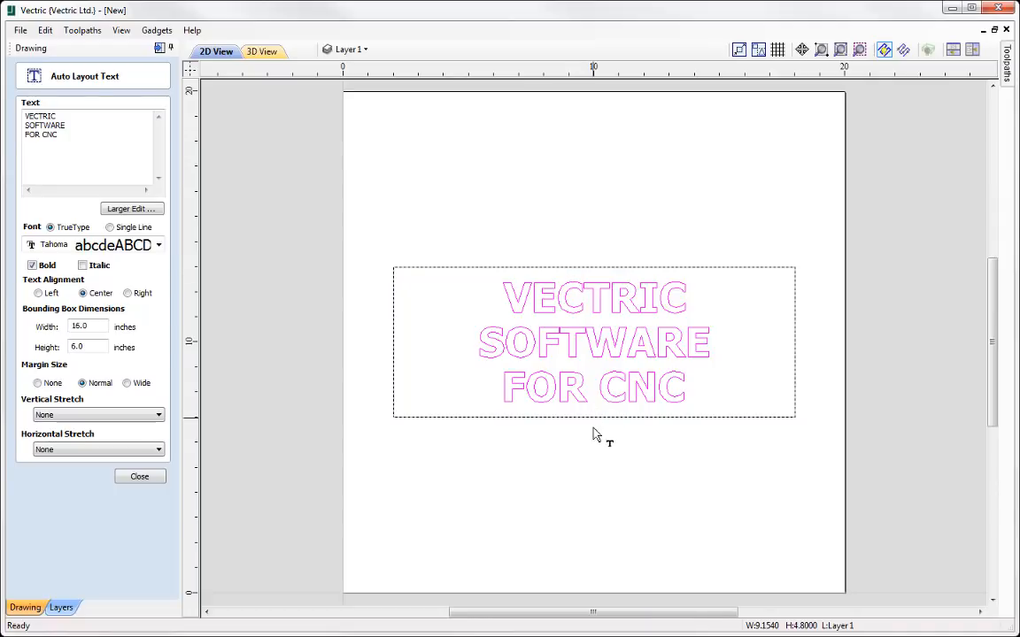
# Step: Try the None and Wide margin sizes around the text and return the margin to Normal
pyautogui.click(38, 383)
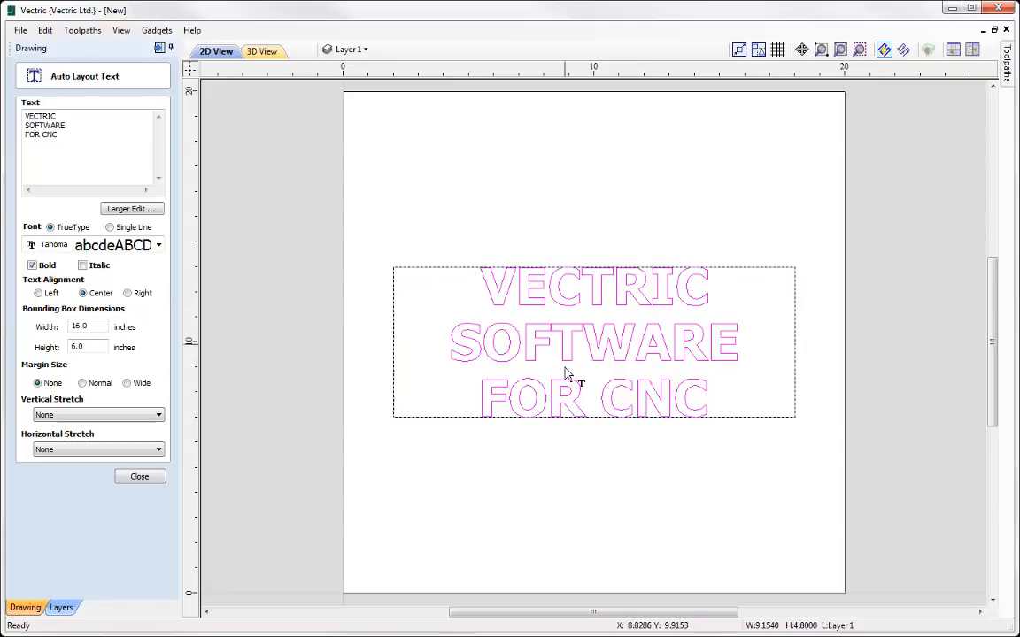
pyautogui.click(128, 383)
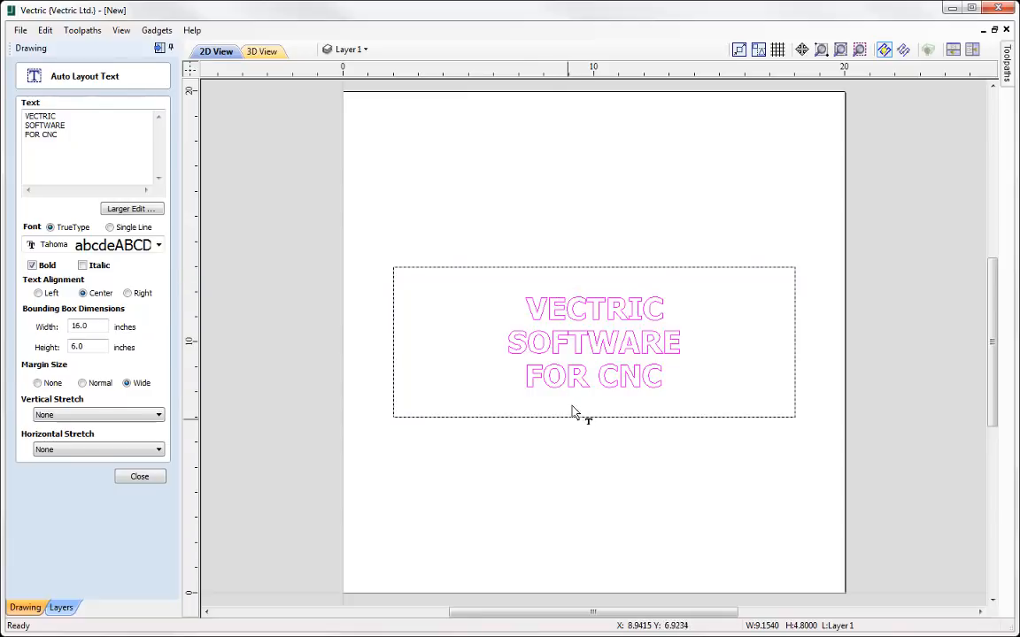
pyautogui.click(84, 384)
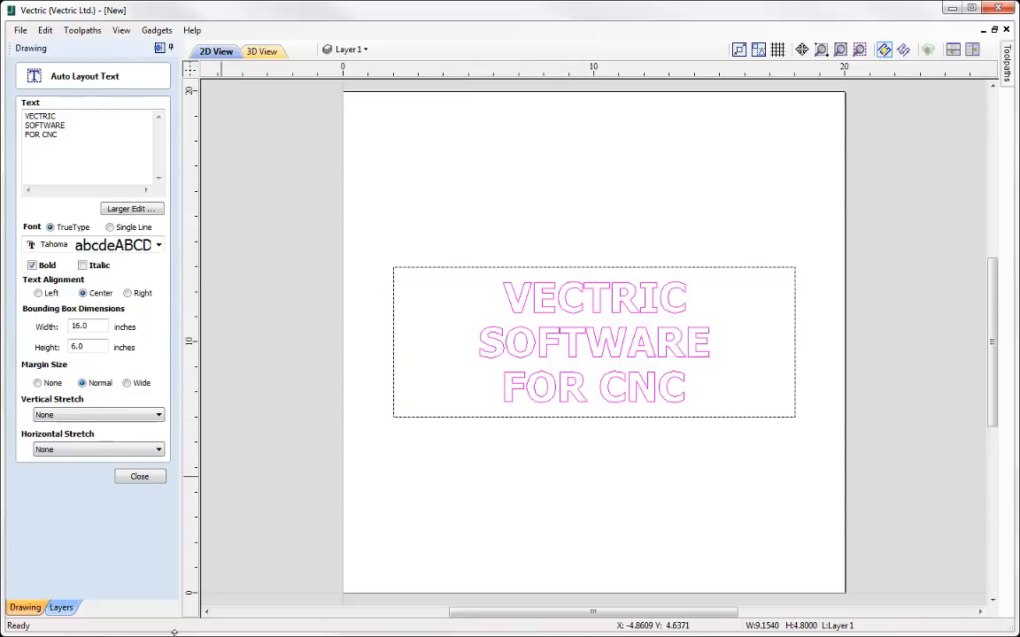
# Step: Remove bold from the text, try Stretch Kerning, set the horizontal stretch to Stretch Characters and finish the text layout
pyautogui.click(32, 265)
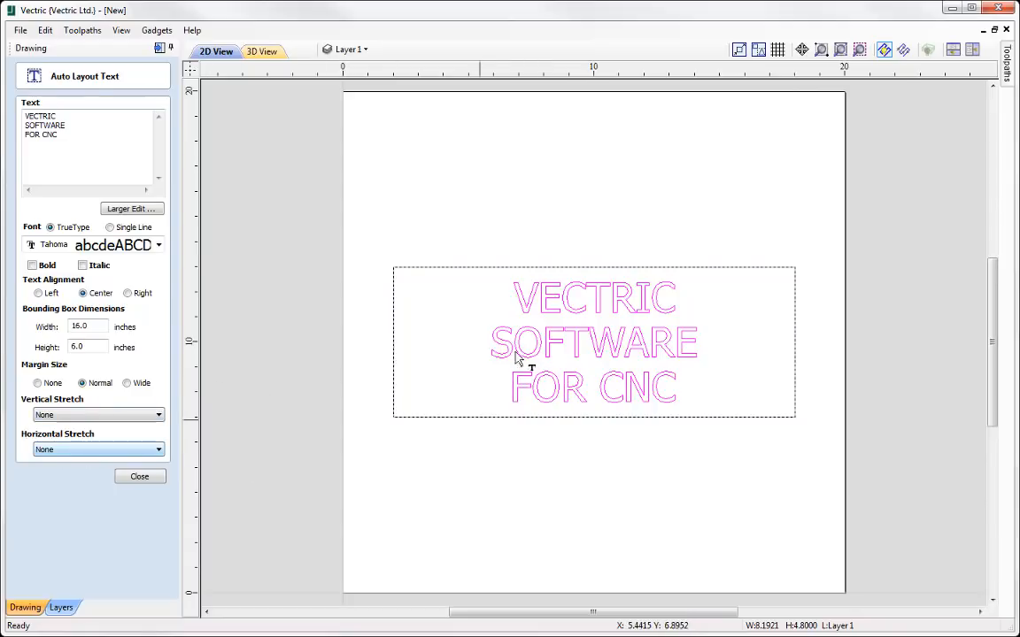
pyautogui.click(116, 450)
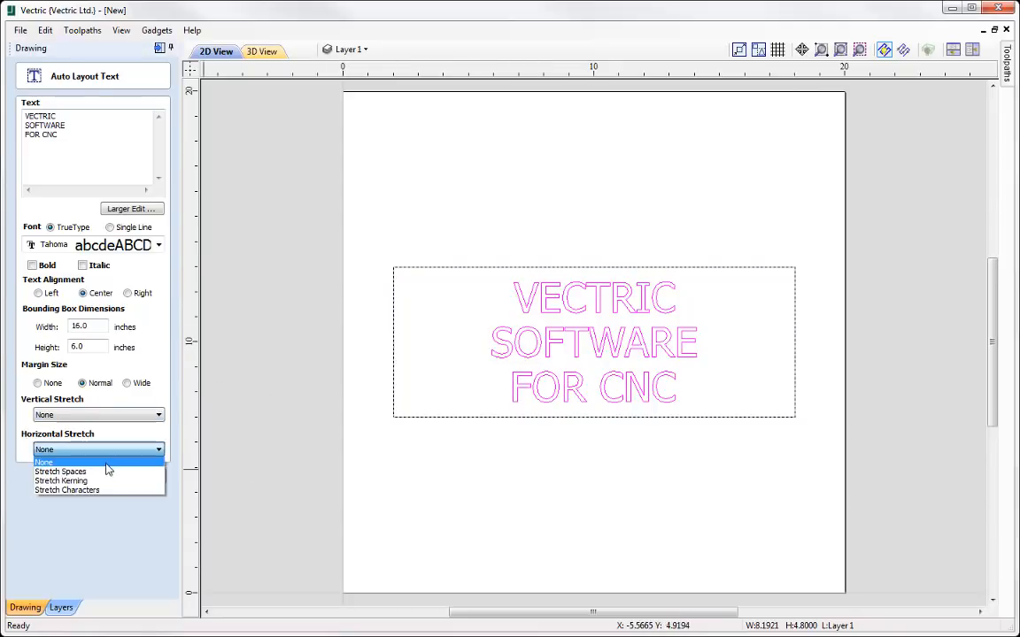
pyautogui.click(71, 481)
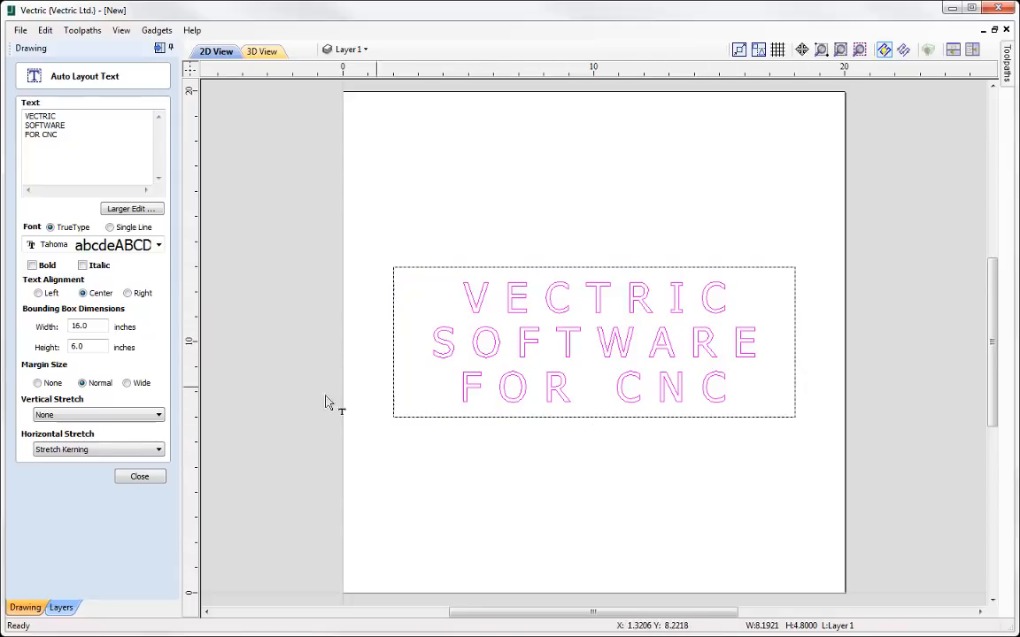
pyautogui.click(99, 450)
pyautogui.click(79, 487)
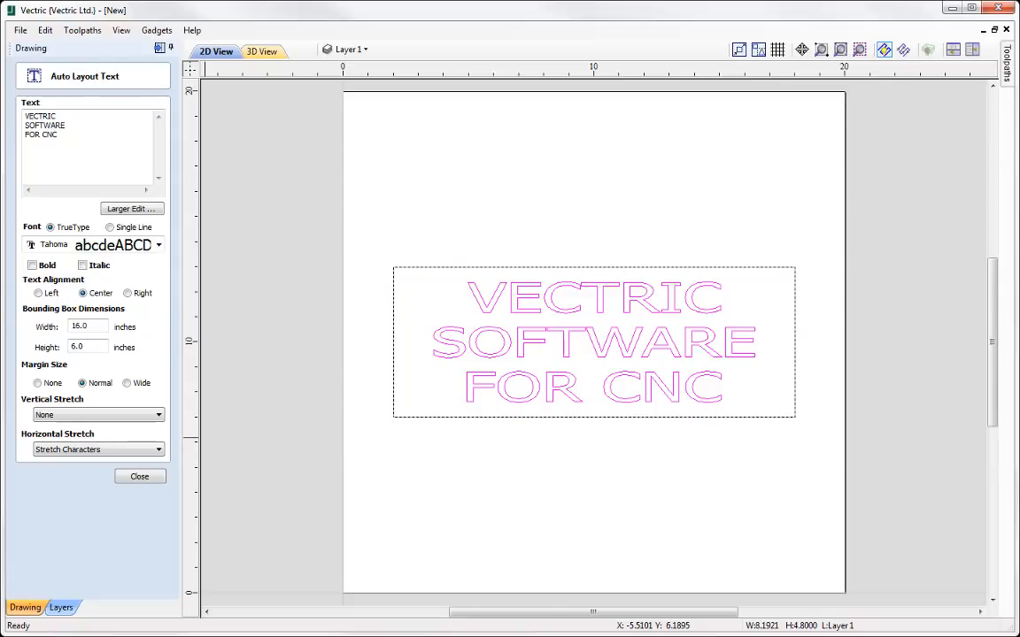
pyautogui.click(142, 478)
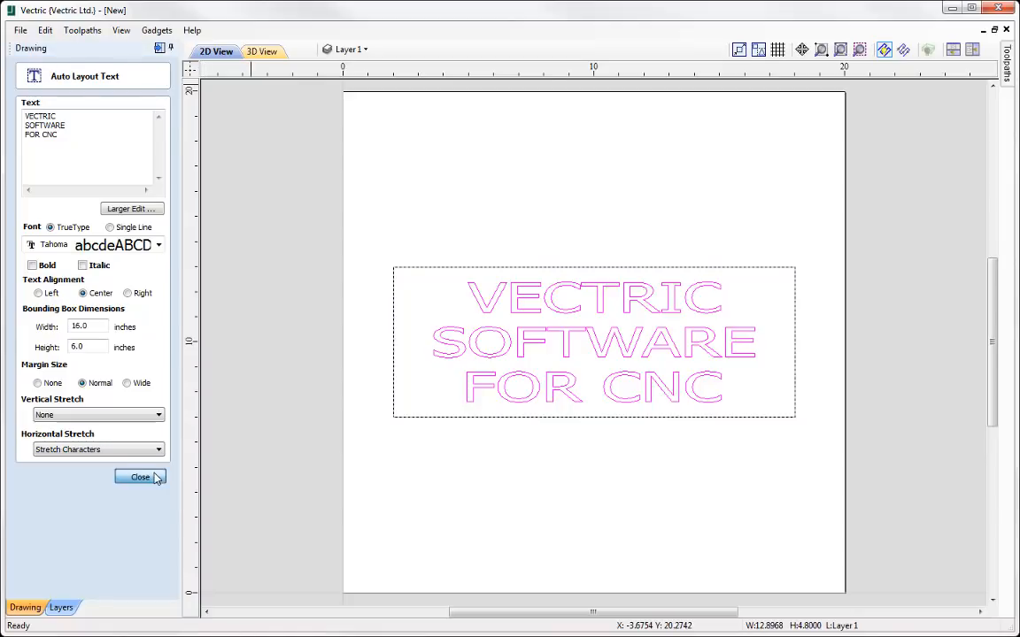
# Step: Delete the rectangle together with the three-line text inside it
pyautogui.moveTo(364, 198); pyautogui.dragTo(832, 485)
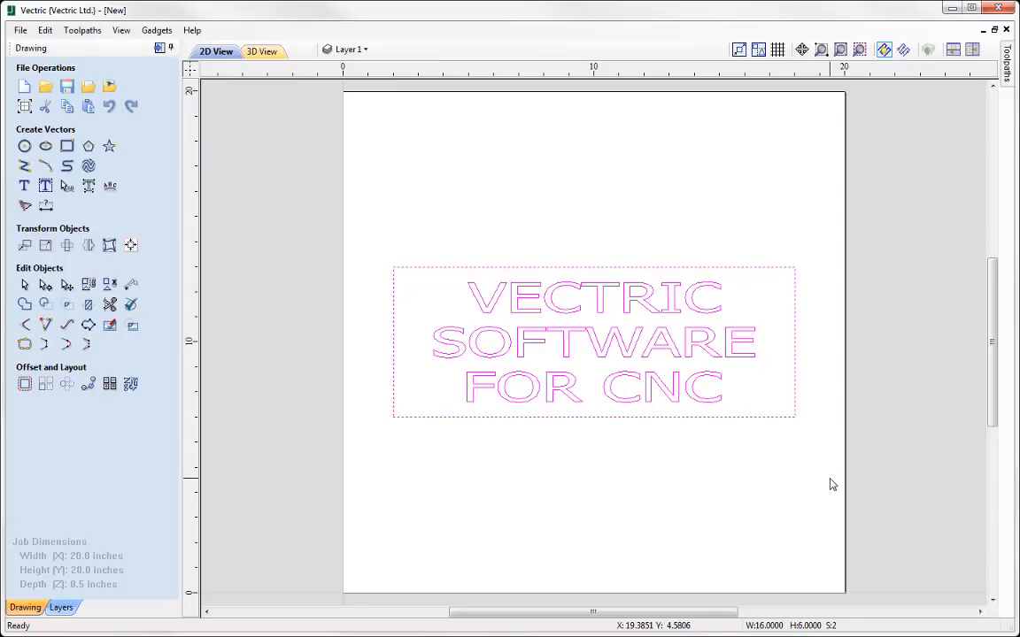
pyautogui.press('Delete')
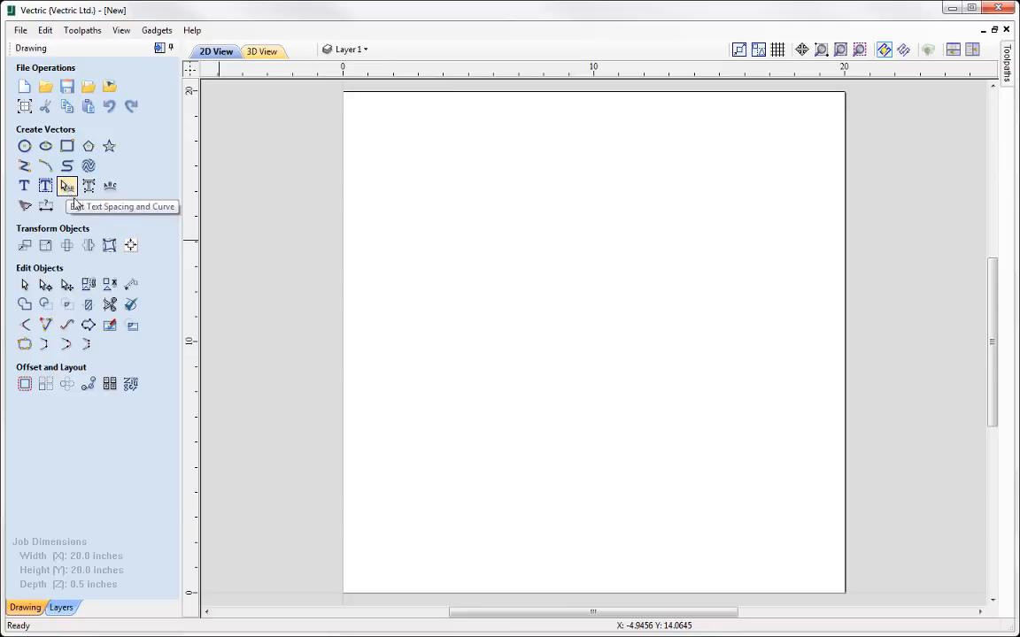
# Step: Create new center-aligned text with VECTRIC on the first line and Software on the second
pyautogui.click(24, 186)
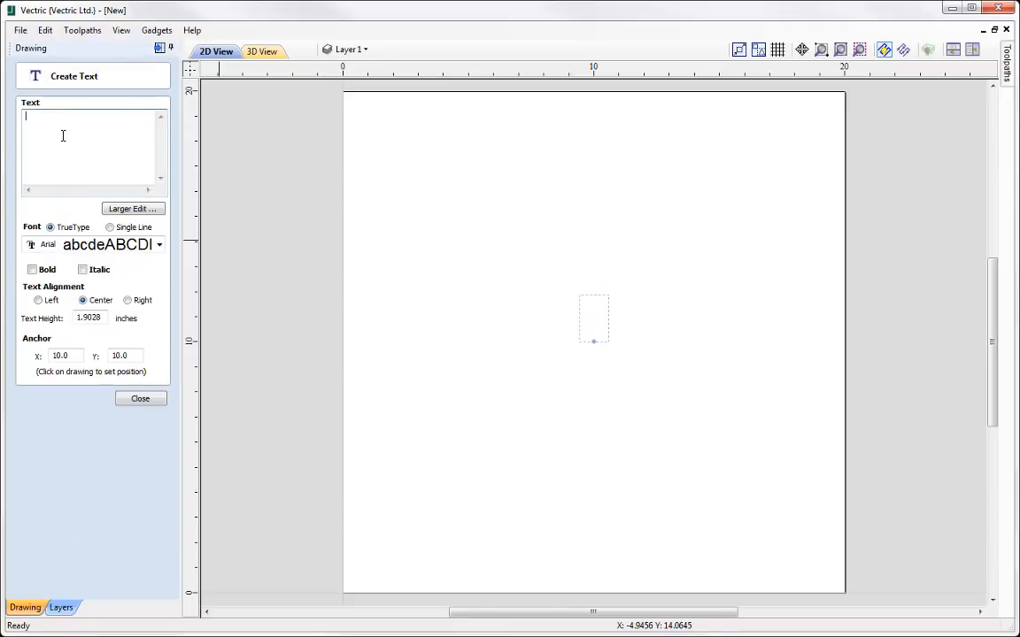
pyautogui.write('vectri')
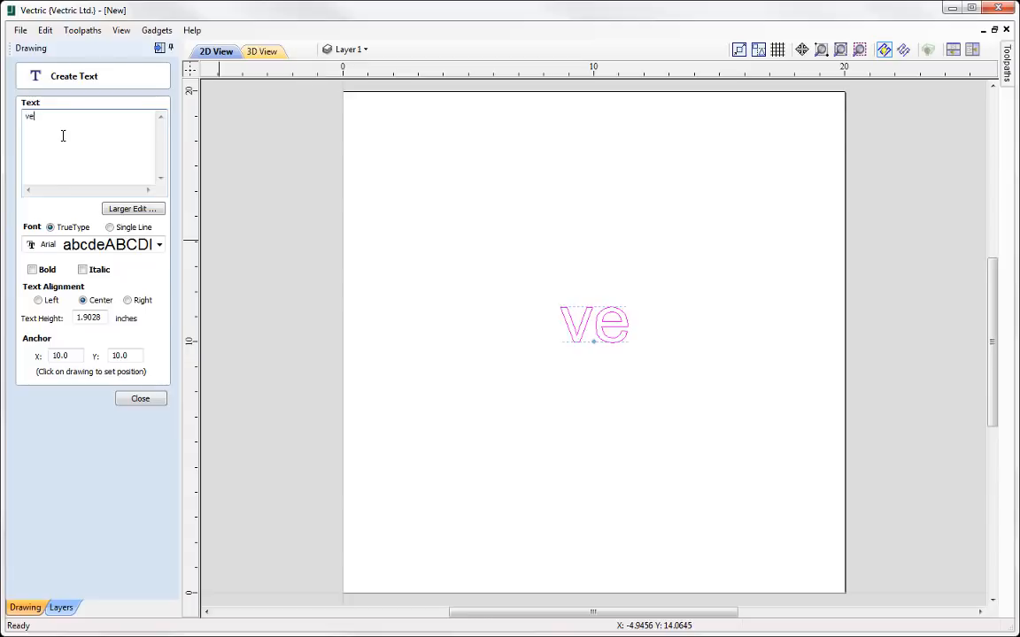
pyautogui.press('BackSpace')
pyautogui.press('BackSpace')
pyautogui.press('BackSpace')
pyautogui.press('BackSpace')
pyautogui.press('BackSpace')
pyautogui.press('BackSpace')
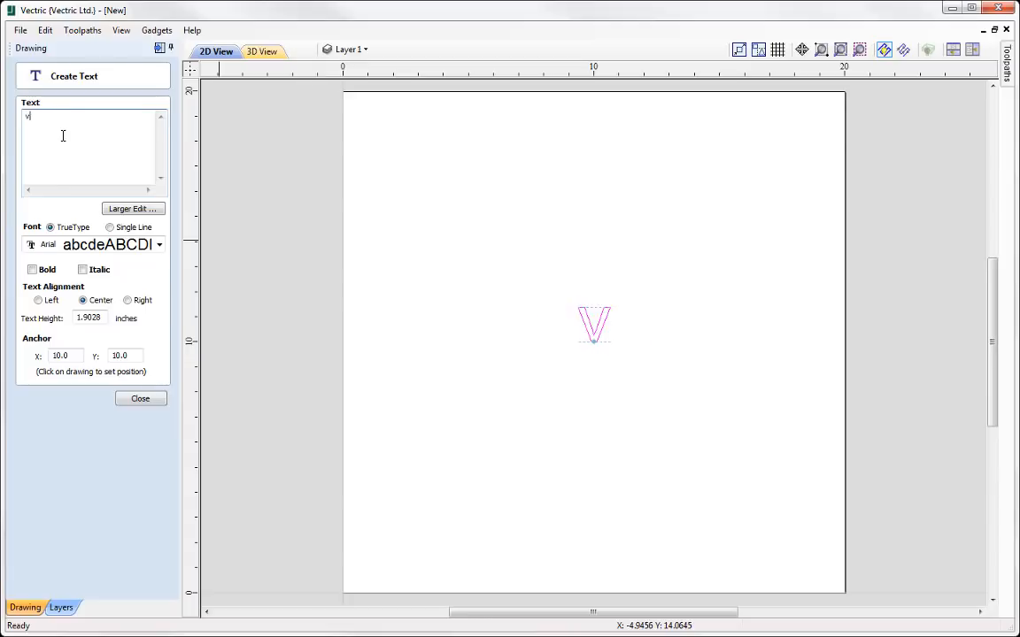
pyautogui.write('VECTRIC')
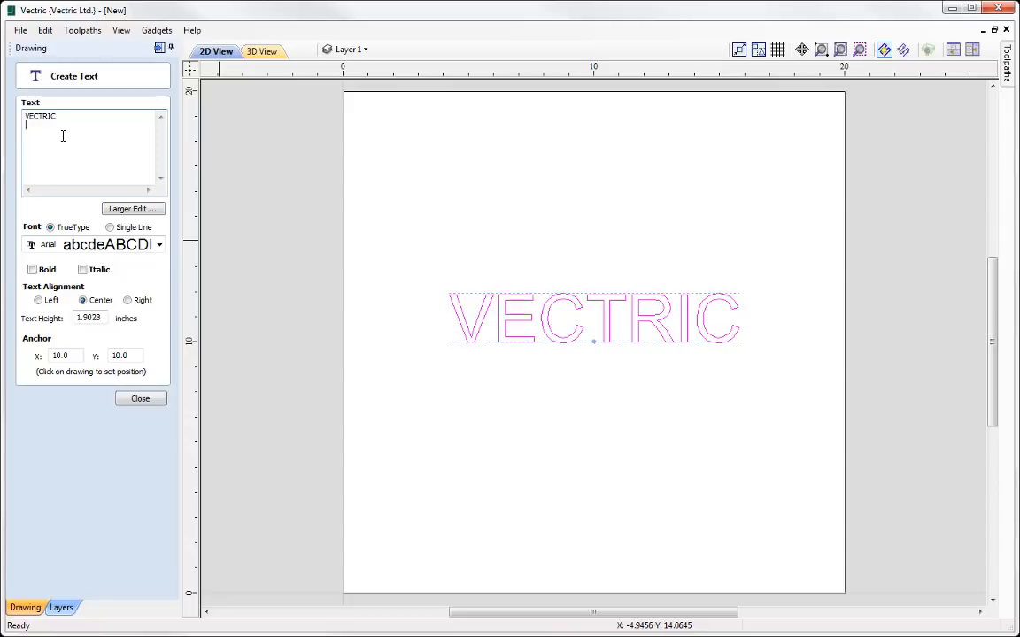
pyautogui.write('Software')
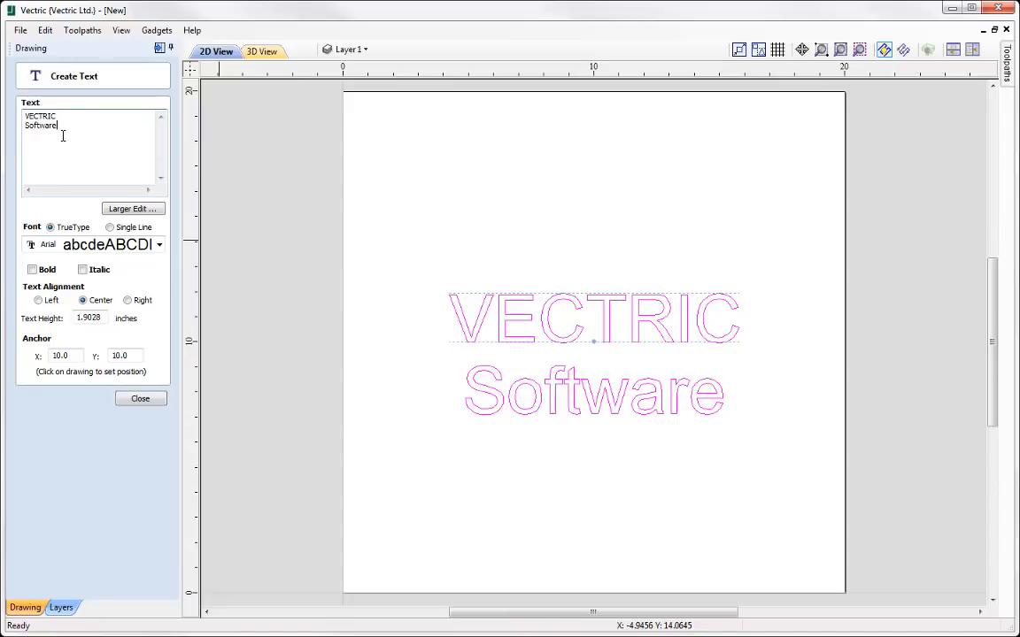
# Step: Change the font of the two-line text to Times New Roman
pyautogui.click(142, 245)
pyautogui.write('ti')
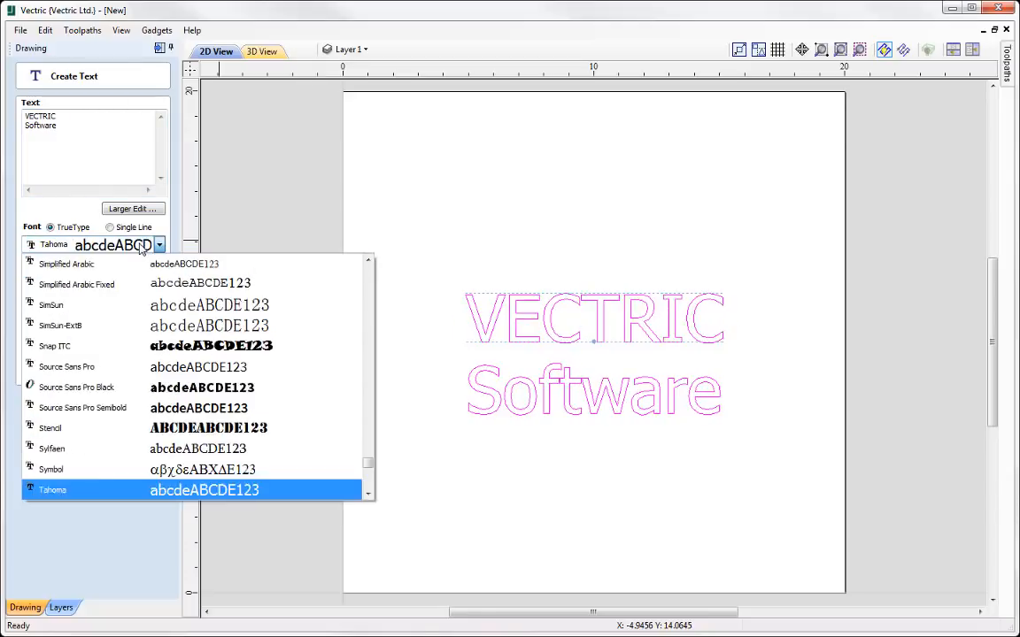
pyautogui.click(154, 494)
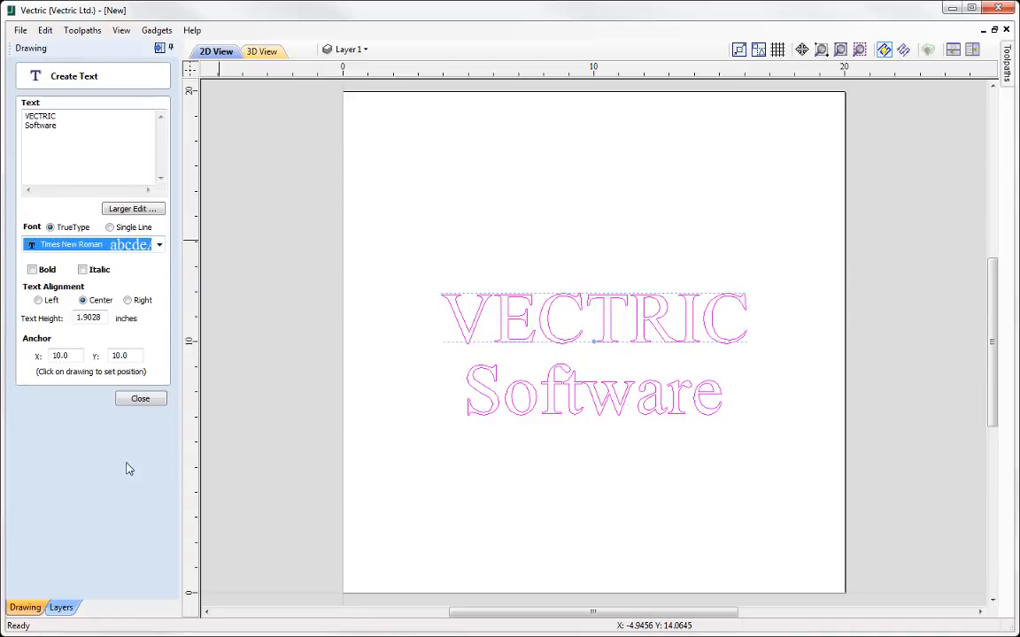
# Step: Enlarge the two-line text to a text height of about 3.06 inches, finish it and center it in the job
pyautogui.moveTo(104, 318); pyautogui.dragTo(31, 317)
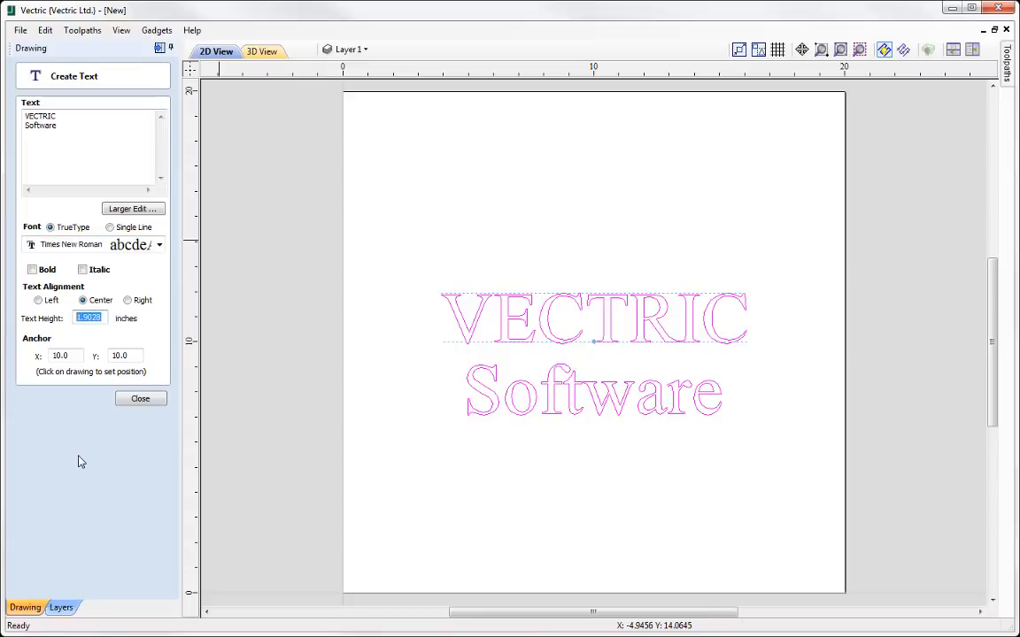
pyautogui.click(580, 345)
pyautogui.moveTo(751, 287); pyautogui.dragTo(769, 256)
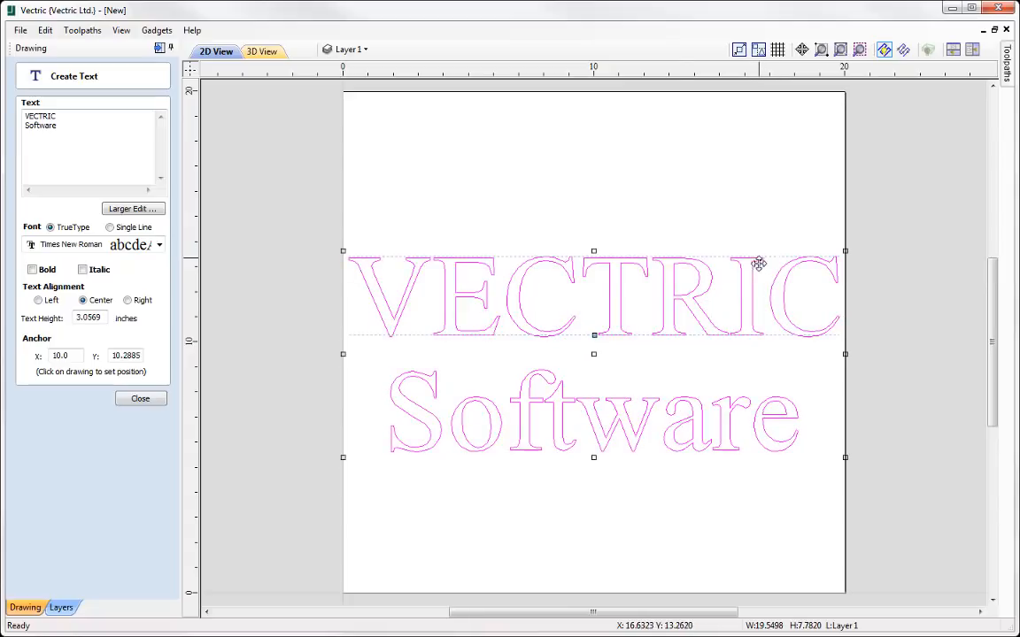
pyautogui.click(140, 400)
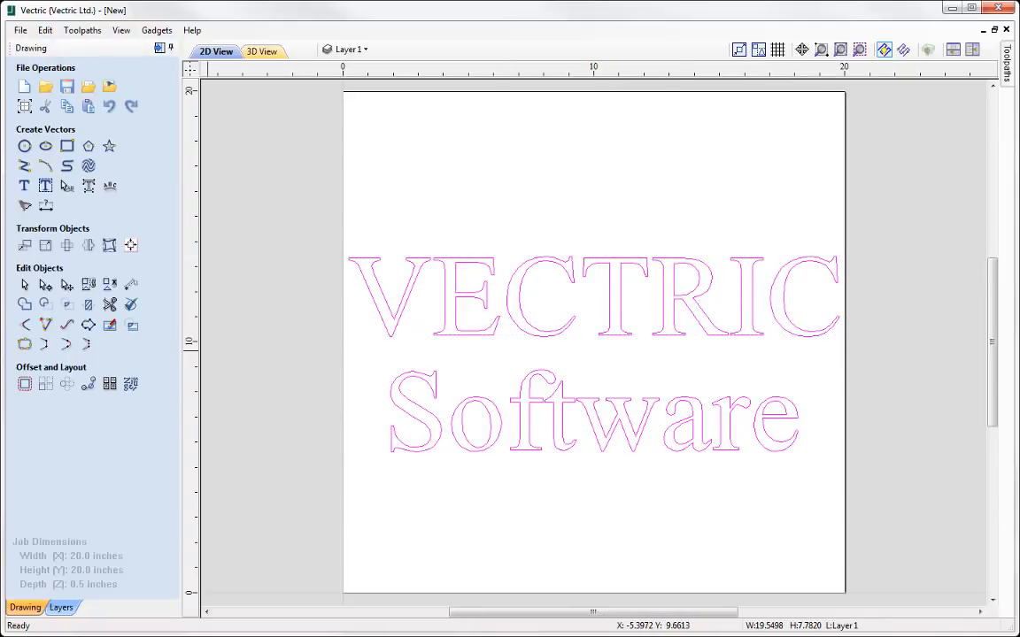
pyautogui.click(623, 317)
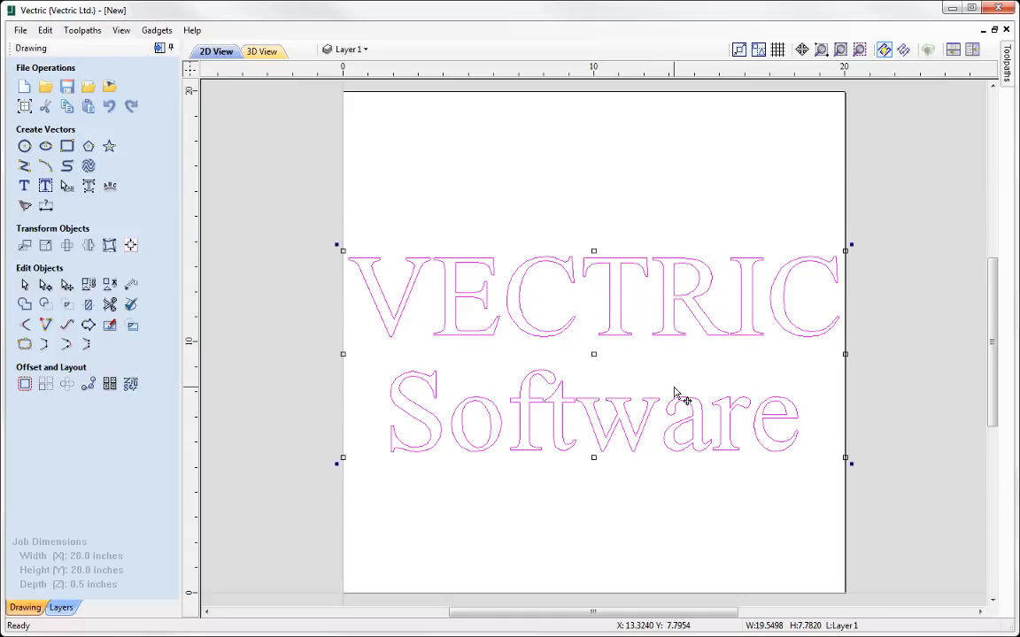
pyautogui.press('F9')
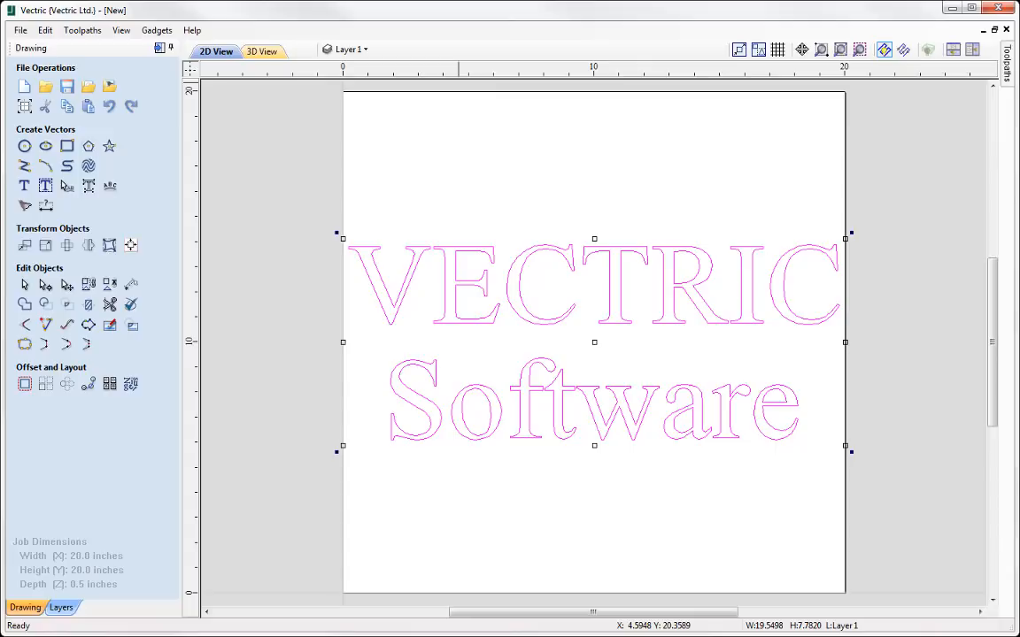
# Step: Start editing the text spacing and move the V and E of VECTRIC closer together
pyautogui.click(68, 187)
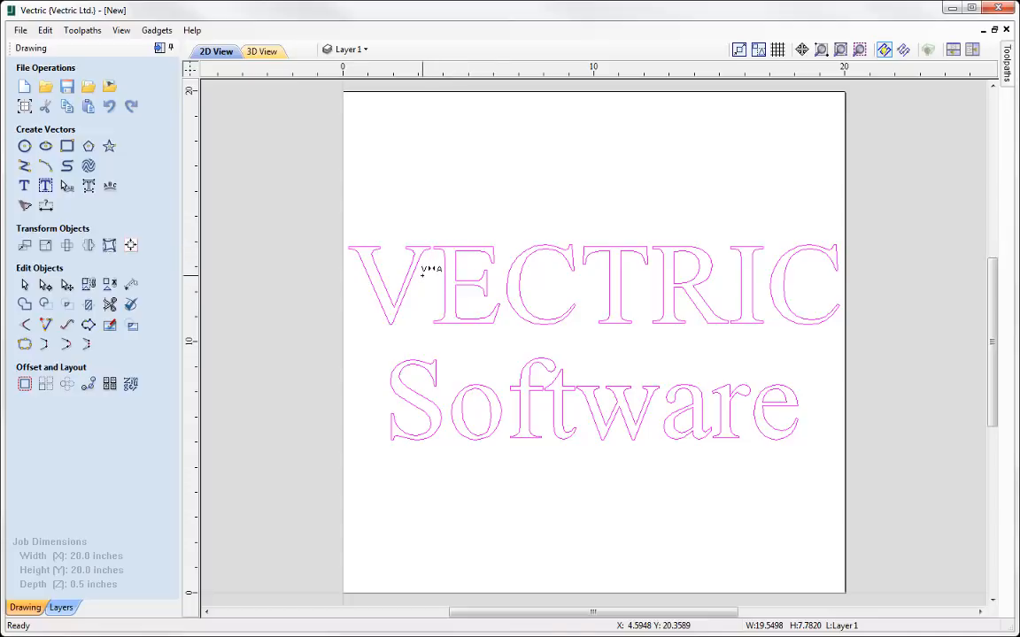
pyautogui.click(424, 274)
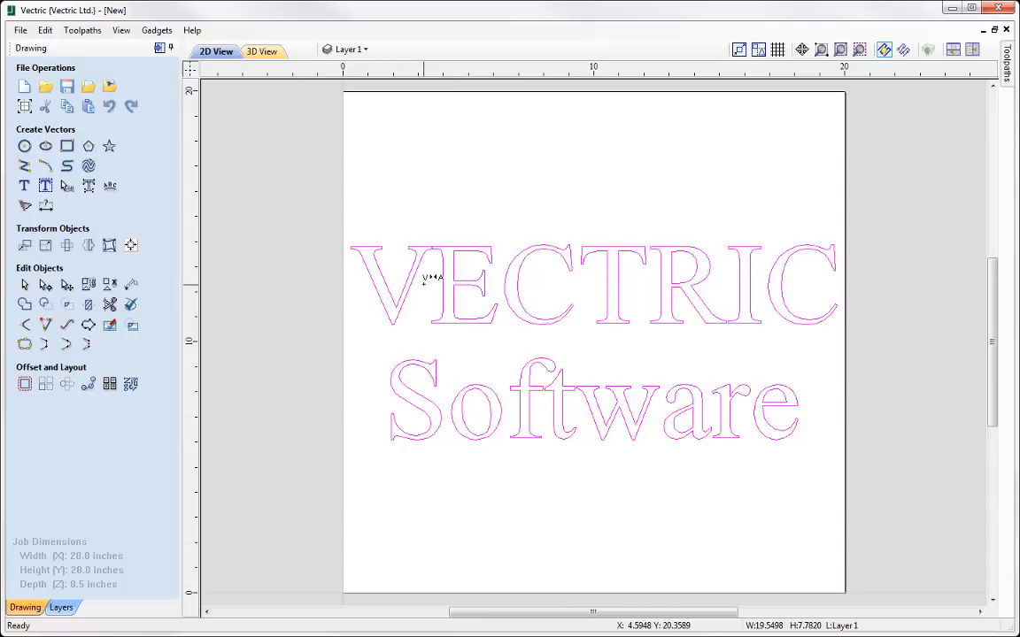
pyautogui.click(423, 284)
pyautogui.click(422, 277)
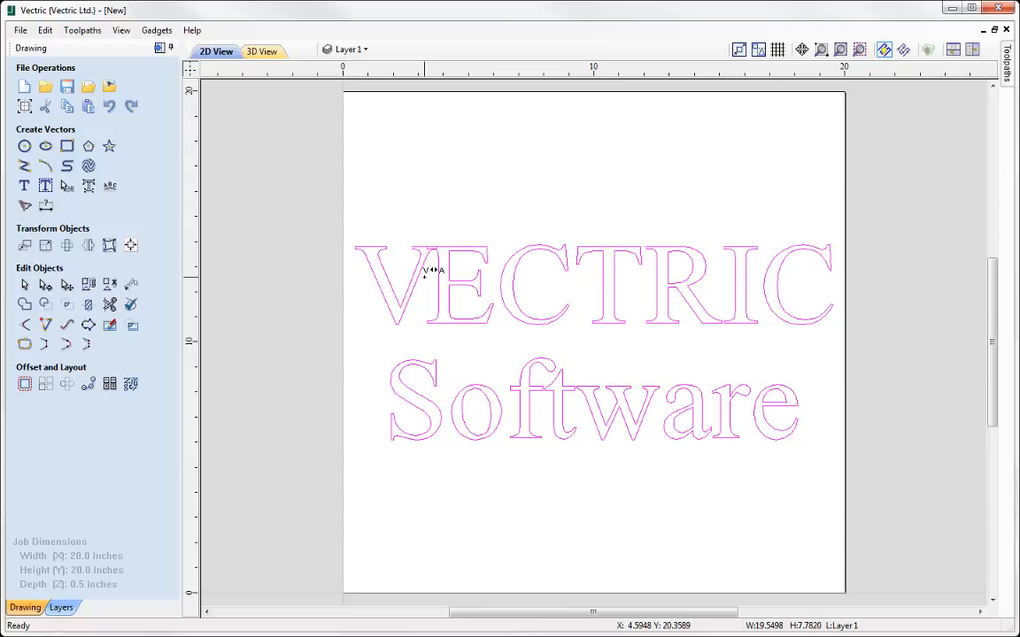
# Step: Widen the gap between the V and E of VECTRIC to slightly more than its original spacing
pyautogui.keyDown('shift'); pyautogui.click(424, 277); pyautogui.keyUp('shift')
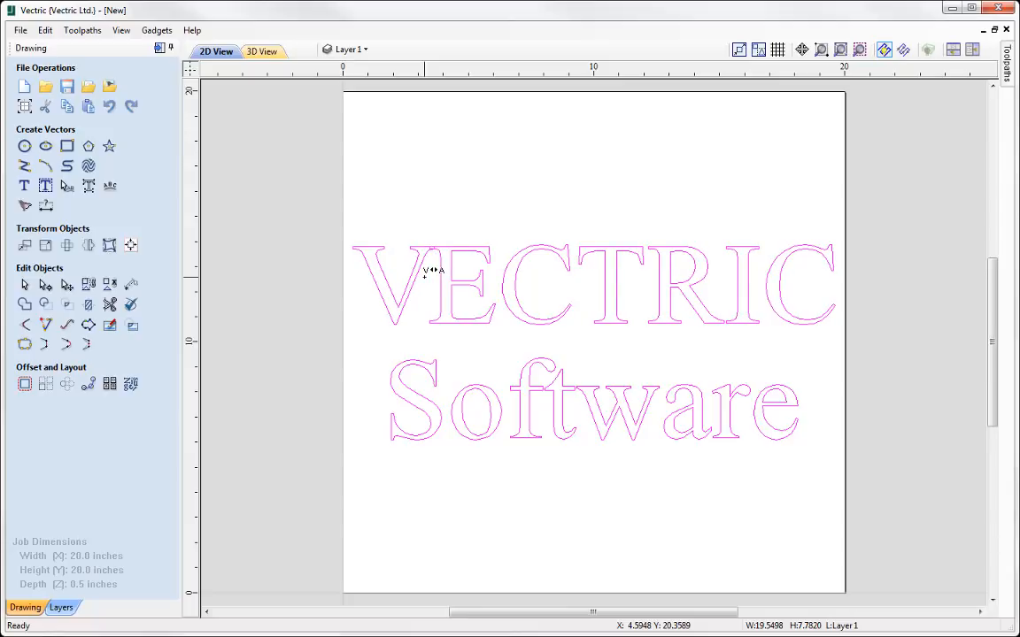
pyautogui.keyDown('shift'); pyautogui.click(424, 277); pyautogui.keyUp('shift')
pyautogui.keyDown('shift'); pyautogui.click(424, 276); pyautogui.keyUp('shift')
pyautogui.keyDown('shift'); pyautogui.click(424, 276); pyautogui.keyUp('shift')
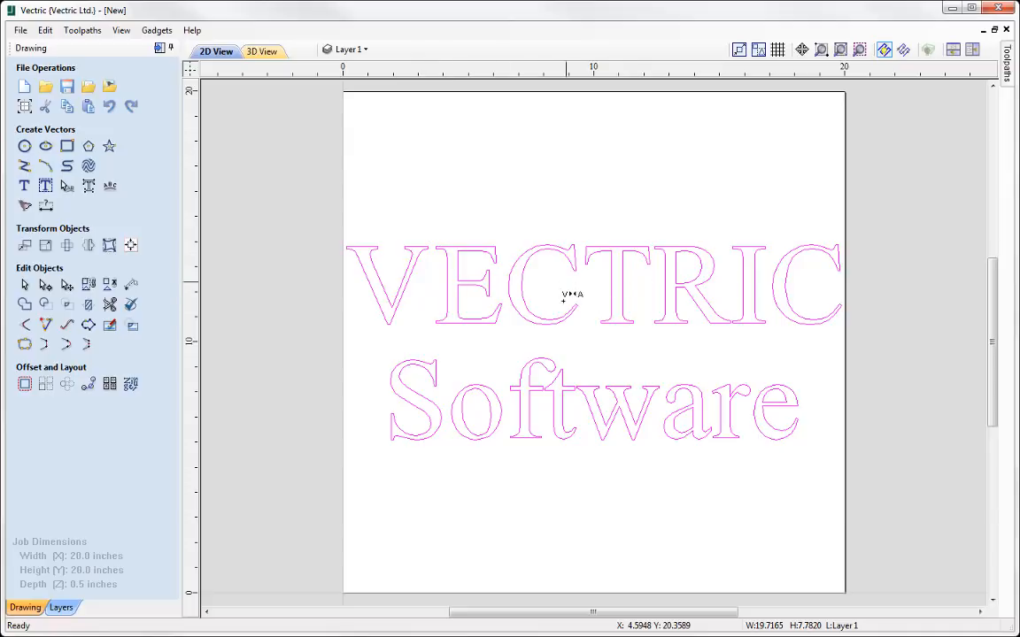
# Step: Try tightening the V and E of VECTRIC in larger increments until they overlap, and spread them back to the previous gap
pyautogui.click(427, 270)
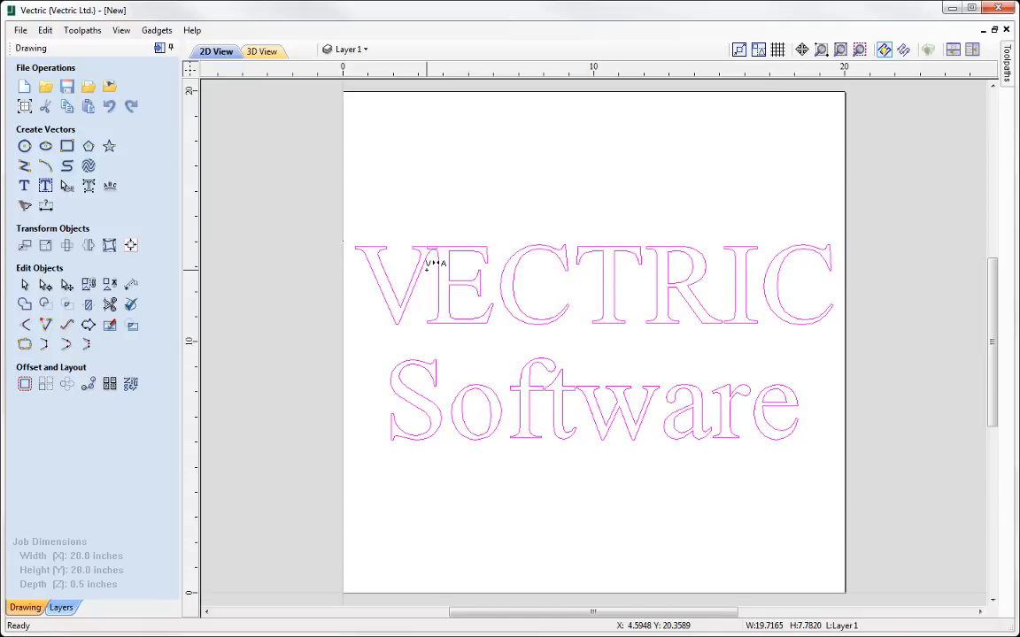
pyautogui.click(427, 270)
pyautogui.click(427, 270)
pyautogui.click(426, 272)
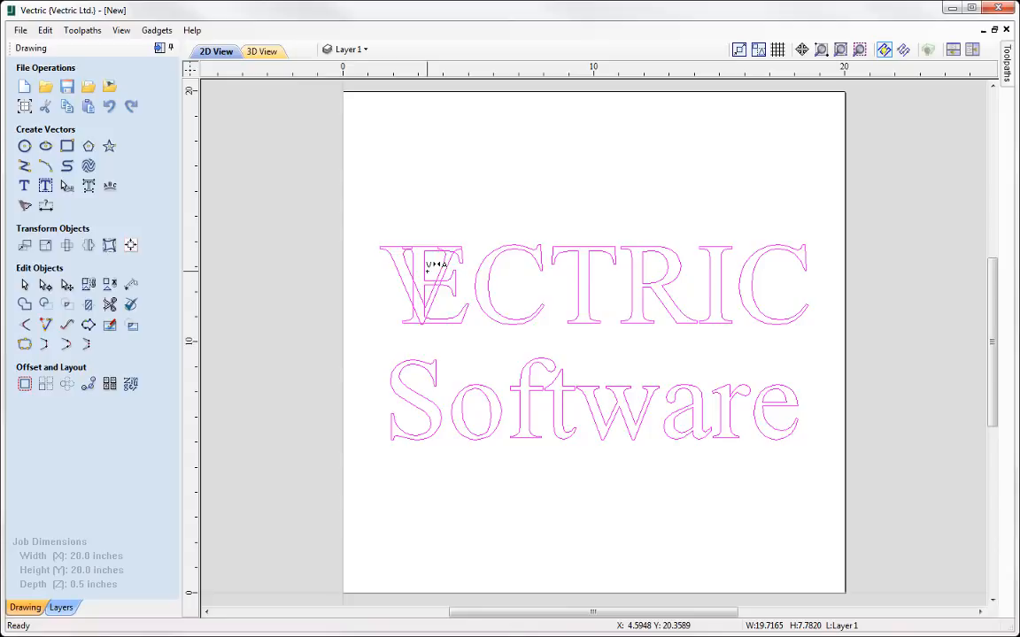
pyautogui.keyDown('shift'); pyautogui.click(426, 271); pyautogui.keyUp('shift')
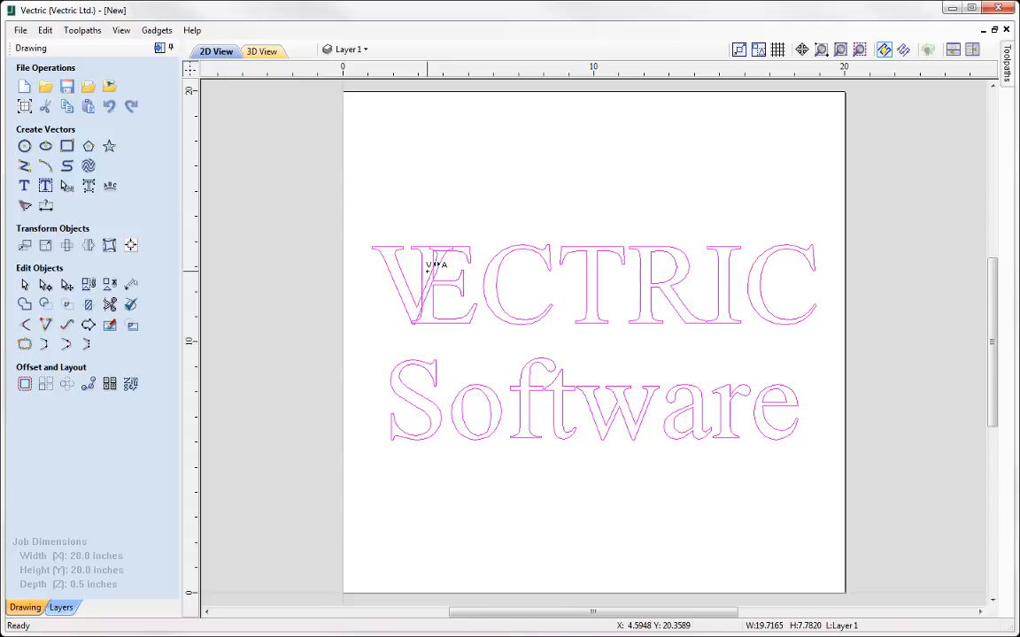
pyautogui.keyDown('shift'); pyautogui.click(426, 271); pyautogui.keyUp('shift')
pyautogui.keyDown('shift'); pyautogui.click(428, 267); pyautogui.keyUp('shift')
pyautogui.keyDown('shift'); pyautogui.click(427, 267); pyautogui.keyUp('shift')
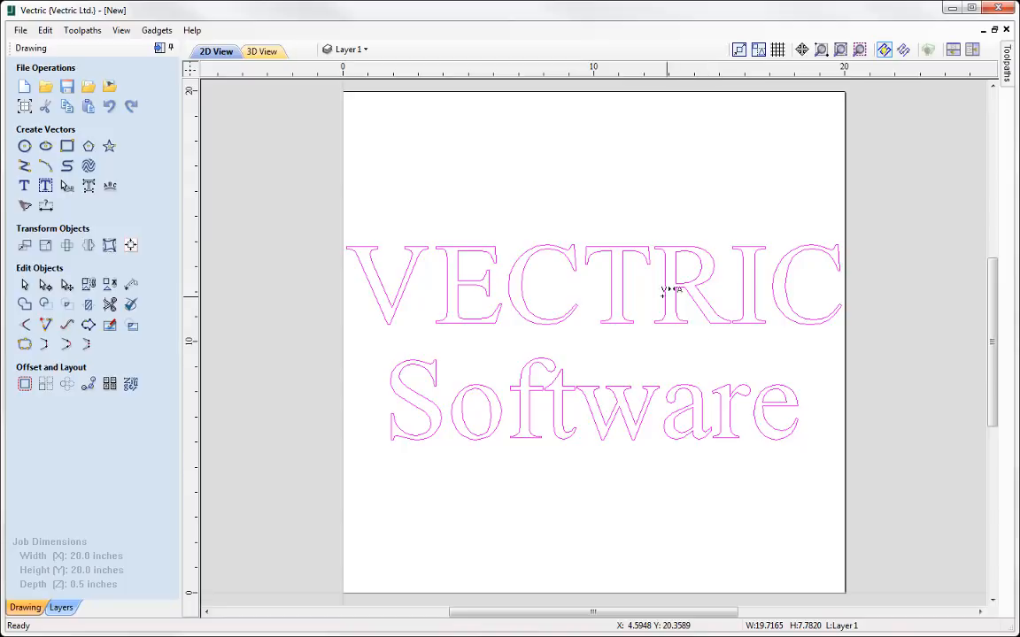
# Step: In VECTRIC, widen the gap between R and I and tighten the C-T, I-C and E-C pairs by one increment each
pyautogui.keyDown('shift'); pyautogui.click(730, 296); pyautogui.keyUp('shift')
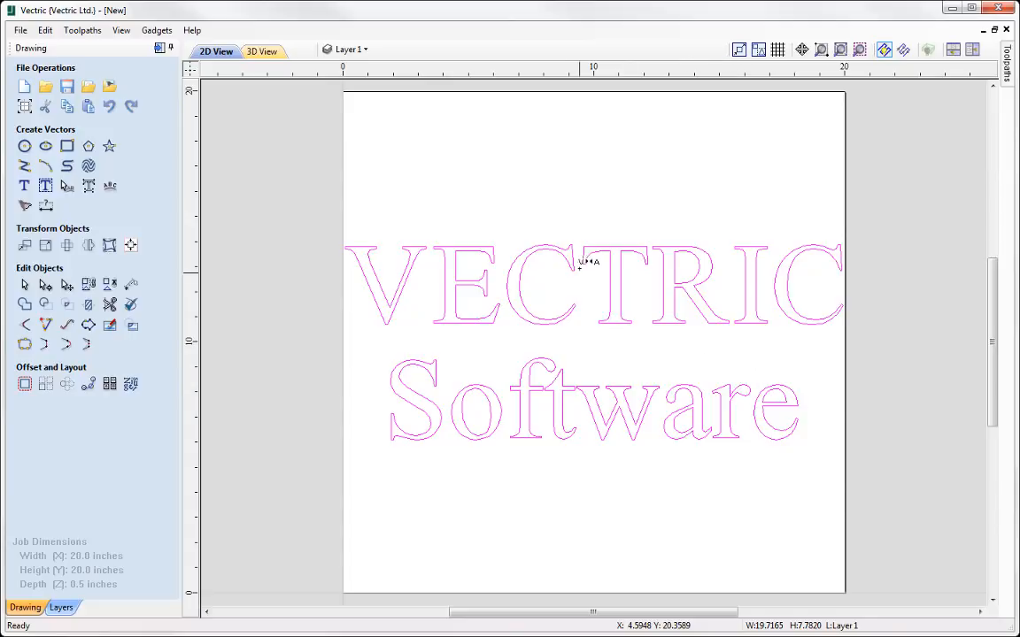
pyautogui.click(580, 261)
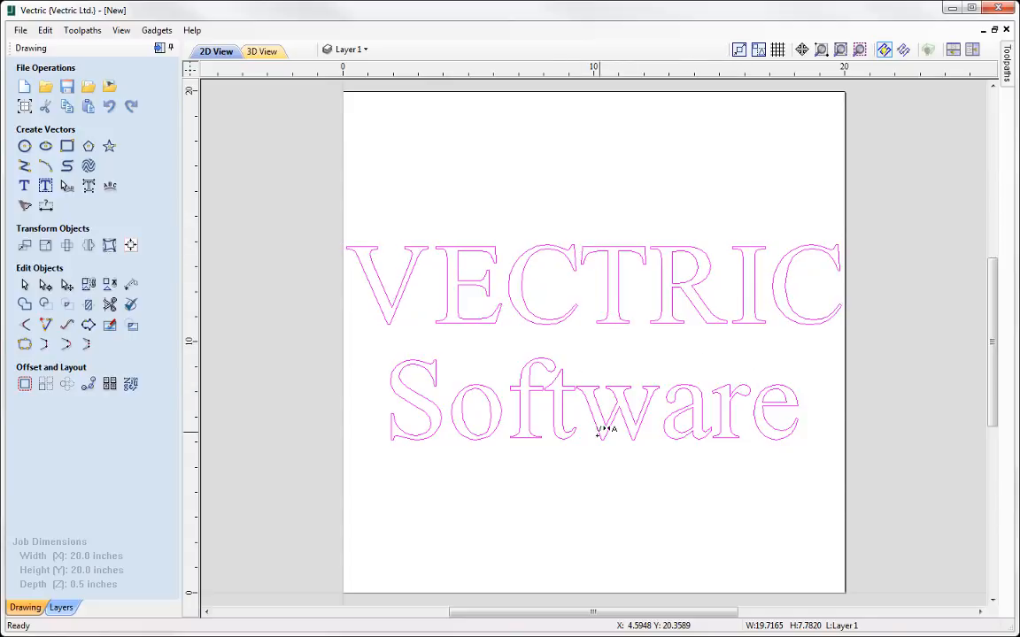
pyautogui.click(768, 269)
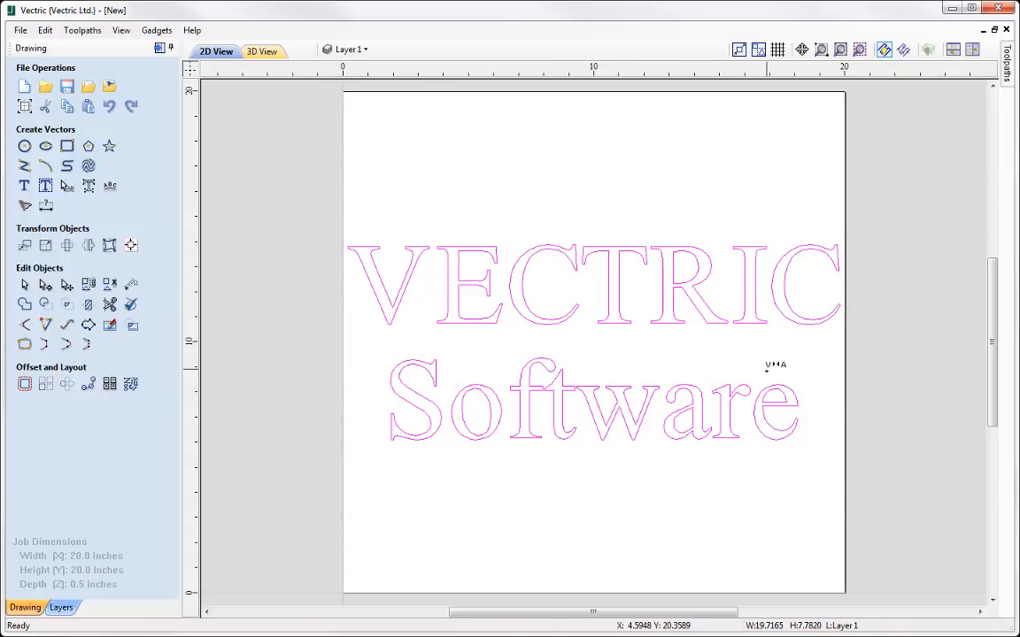
pyautogui.click(502, 260)
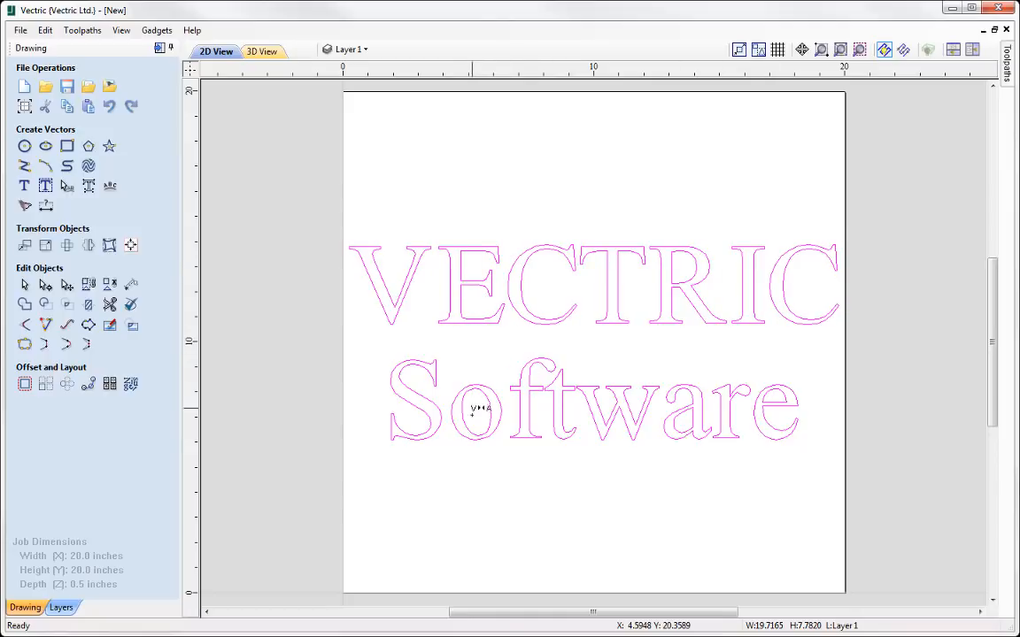
# Step: In Software, tighten the S-o and o-f letter pairs and widen the gap between f and t
pyautogui.click(449, 401)
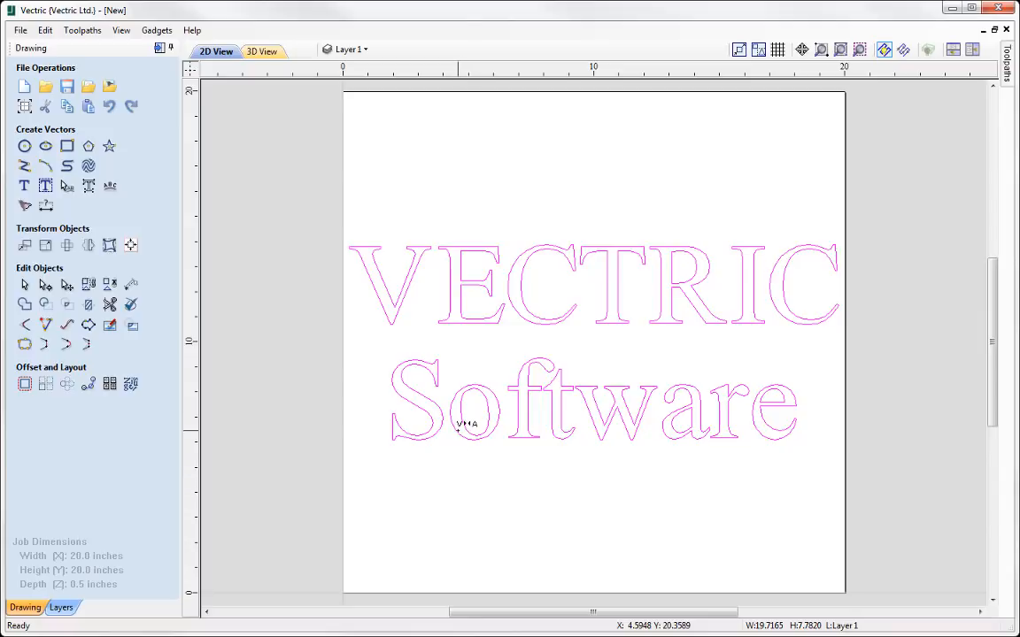
pyautogui.click(449, 402)
pyautogui.click(505, 401)
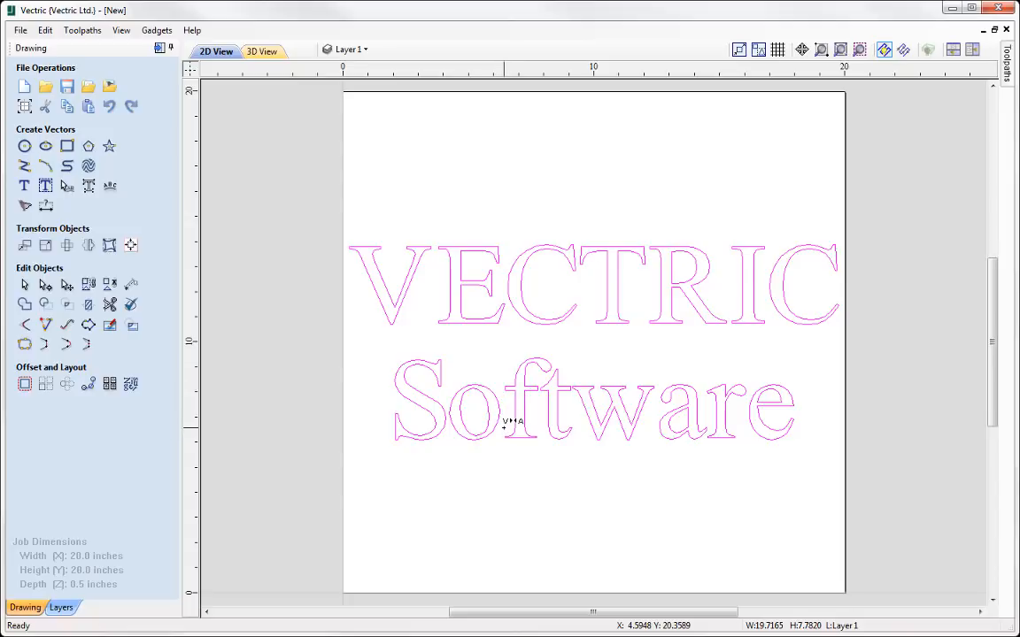
pyautogui.keyDown('shift'); pyautogui.click(540, 401); pyautogui.keyUp('shift')
pyautogui.keyDown('shift'); pyautogui.click(540, 400); pyautogui.keyUp('shift')
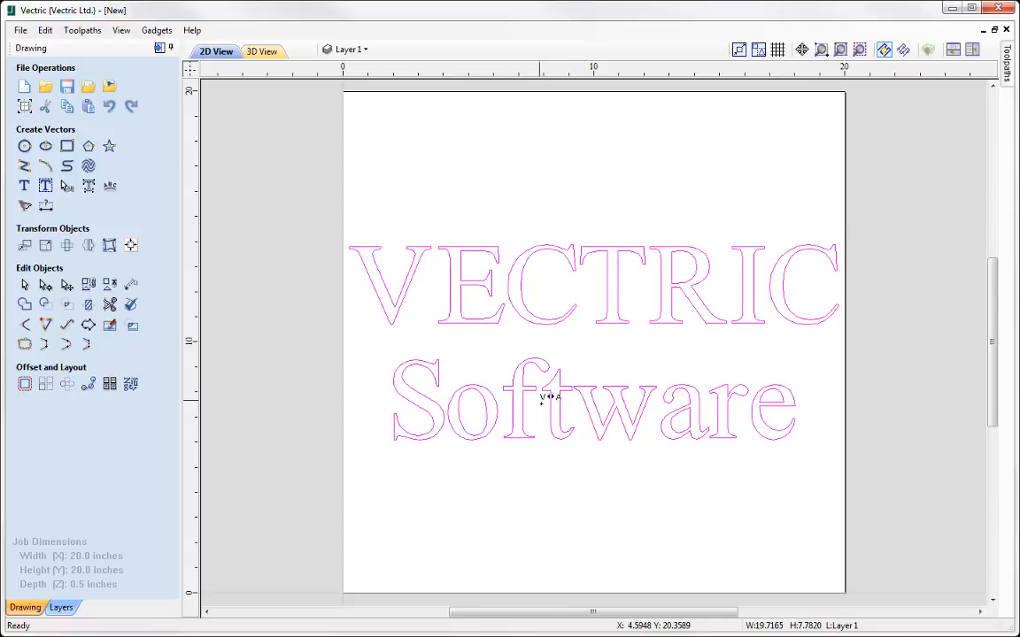
pyautogui.keyDown('shift'); pyautogui.click(539, 399); pyautogui.keyUp('shift')
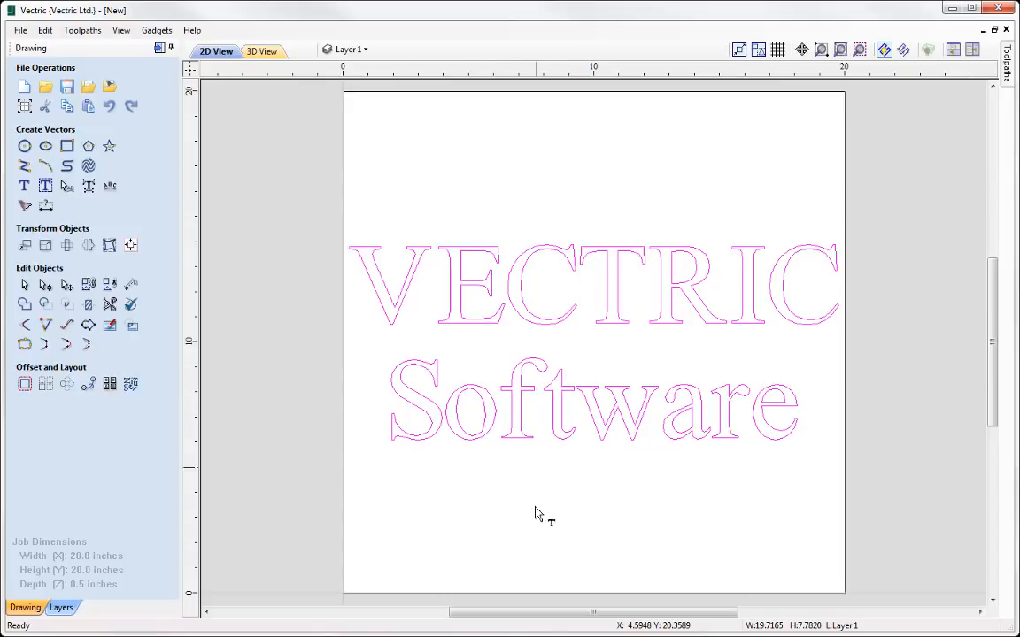
# Step: Widen the gap between the t and w of Software and tighten the spacing between w and a
pyautogui.keyDown('shift'); pyautogui.click(579, 390); pyautogui.keyUp('shift')
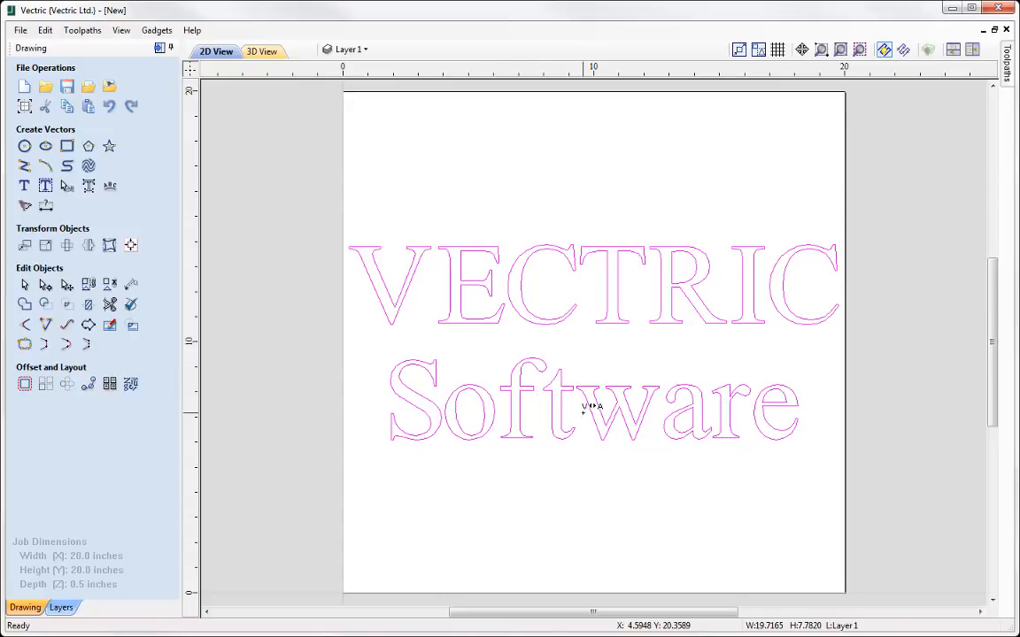
pyautogui.keyDown('shift'); pyautogui.click(582, 394); pyautogui.keyUp('shift')
pyautogui.keyDown('shift'); pyautogui.click(575, 388); pyautogui.keyUp('shift')
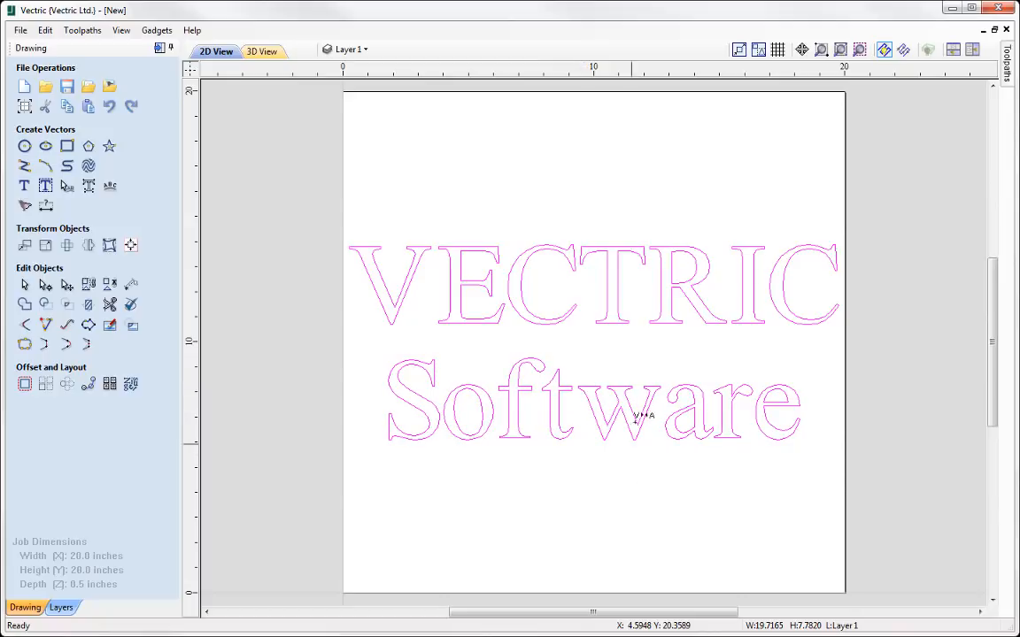
pyautogui.click(660, 410)
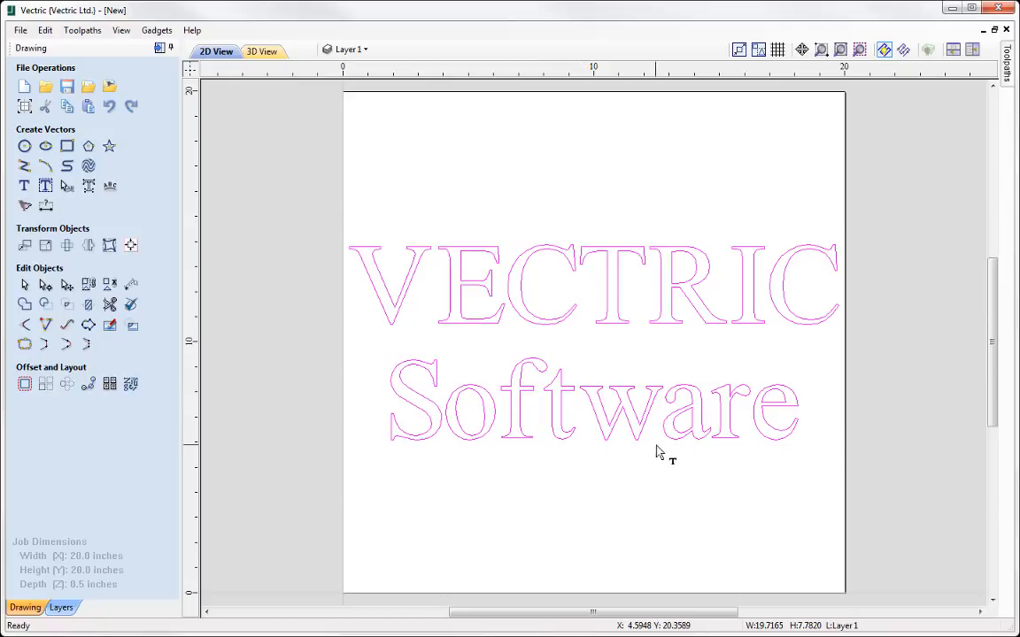
pyautogui.keyDown('shift'); pyautogui.click(713, 422); pyautogui.keyUp('shift')
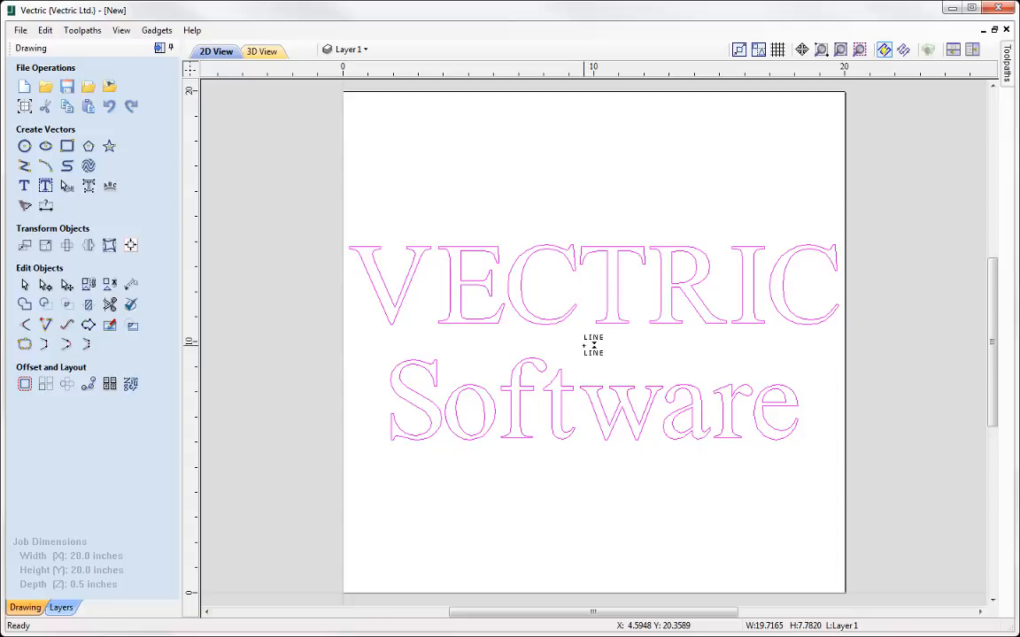
# Step: Tighten the line spacing between VECTRIC and Software in small increments
pyautogui.click(584, 346)
pyautogui.click(583, 345)
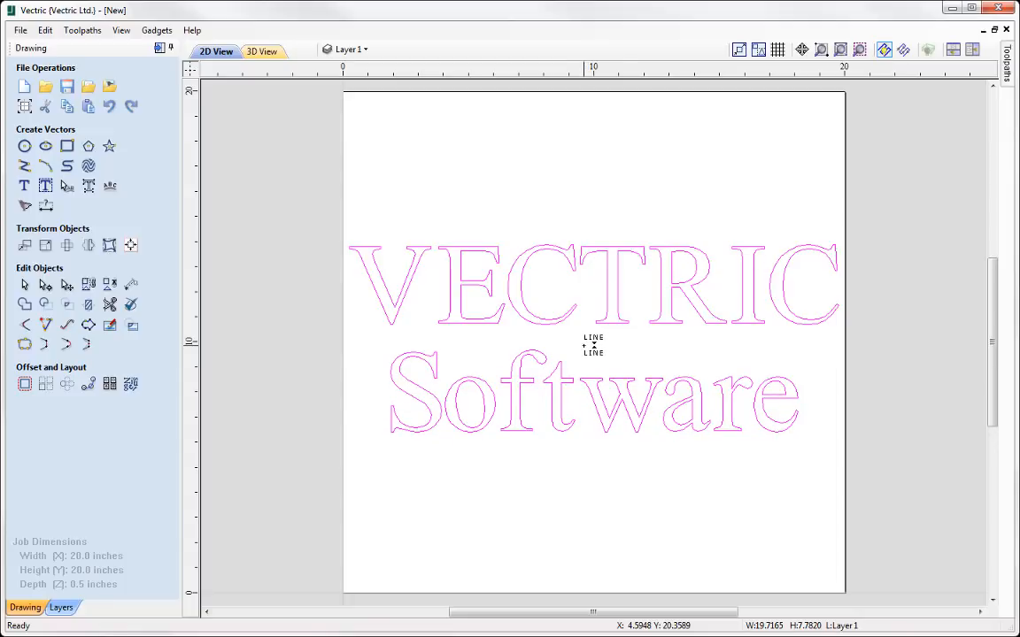
pyautogui.click(581, 341)
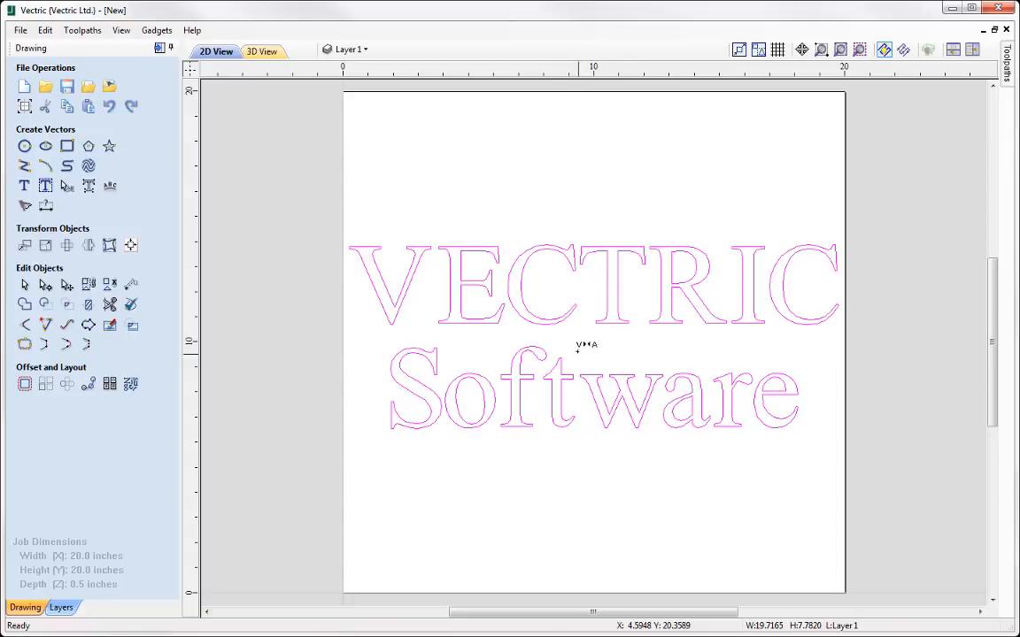
pyautogui.click(528, 344)
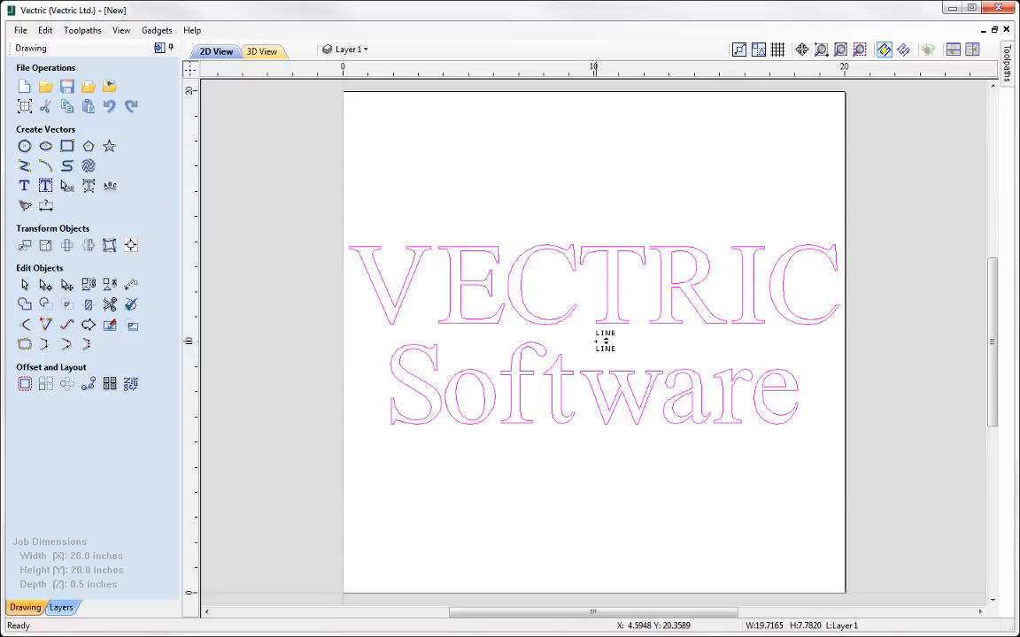
# Step: Try widening the line spacing between VECTRIC and Software in small increments, and close the gap again in larger increments
pyautogui.keyDown('shift'); pyautogui.click(596, 341); pyautogui.keyUp('shift')
pyautogui.keyDown('shift'); pyautogui.click(596, 342); pyautogui.keyUp('shift')
pyautogui.keyDown('shift'); pyautogui.click(595, 342); pyautogui.keyUp('shift')
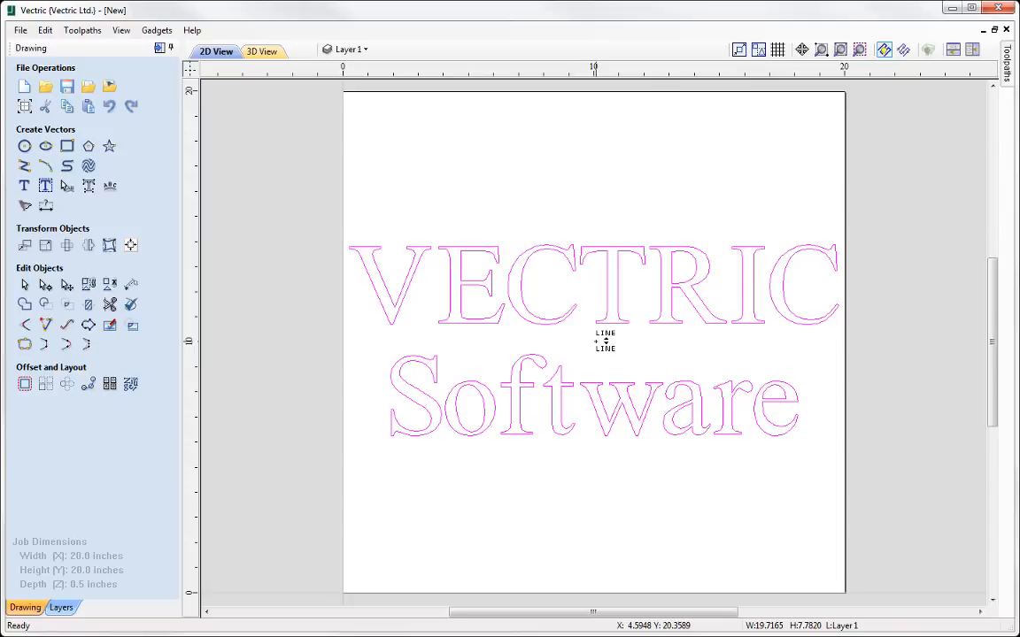
pyautogui.keyDown('shift'); pyautogui.click(596, 341); pyautogui.keyUp('shift')
pyautogui.keyDown('shift'); pyautogui.click(596, 341); pyautogui.keyUp('shift')
pyautogui.keyDown('shift'); pyautogui.click(596, 342); pyautogui.keyUp('shift')
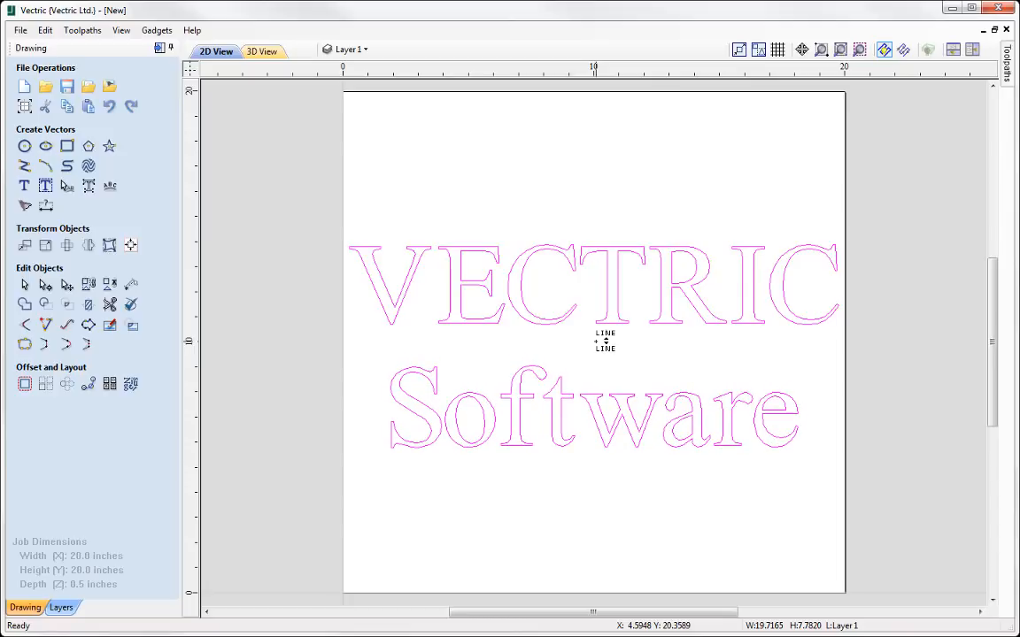
pyautogui.keyDown('shift'); pyautogui.click(596, 342); pyautogui.keyUp('shift')
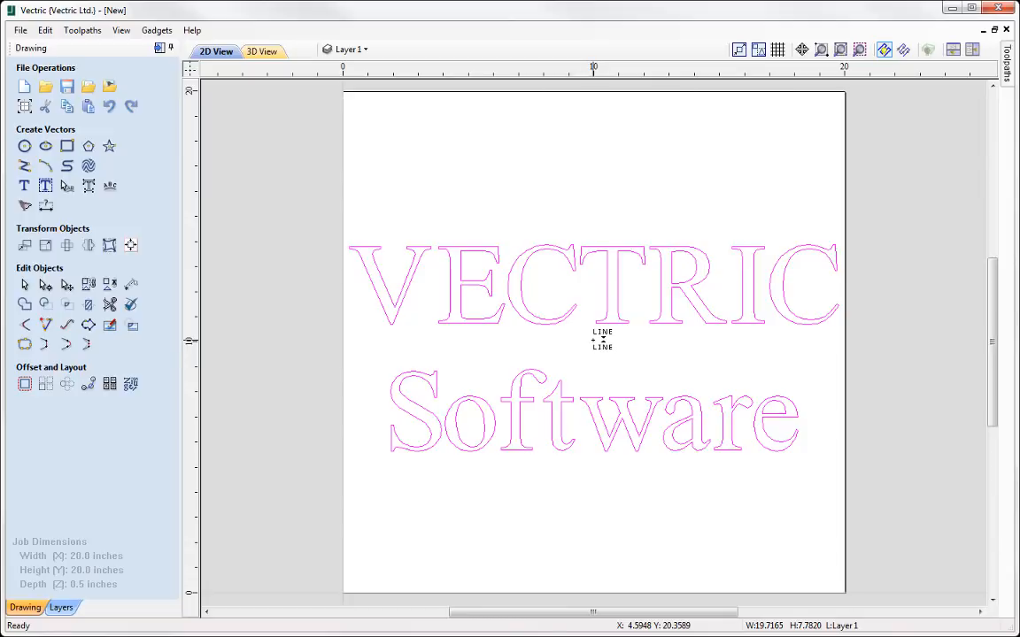
pyautogui.press('Up')
pyautogui.press('Up')
pyautogui.press('Up')
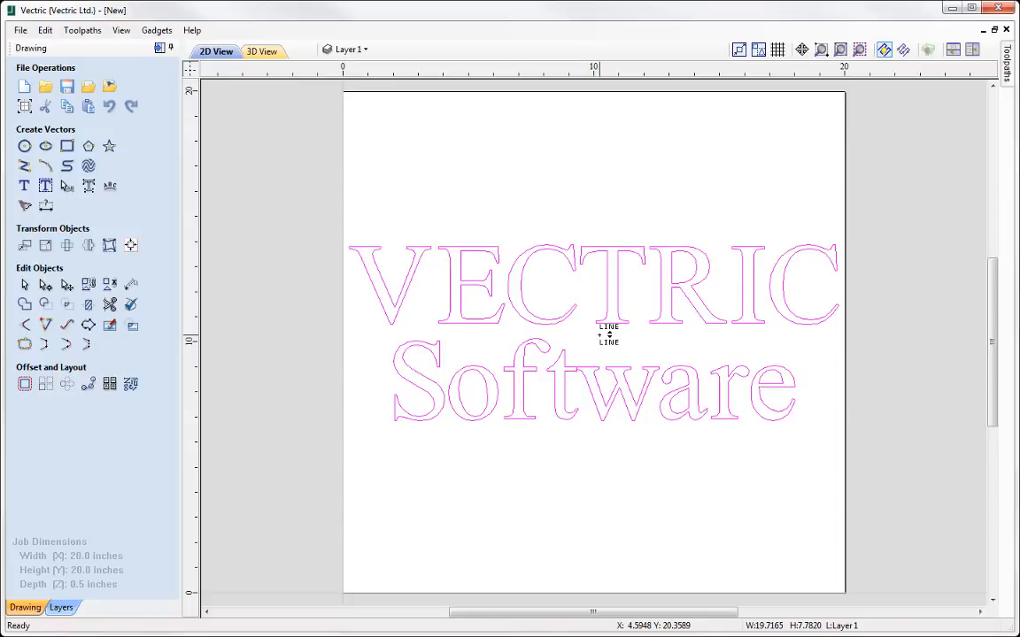
# Step: Widen the line gap in larger increments until Software sits far below VECTRIC, and tighten it until the lines sit close together
pyautogui.press('Down')
pyautogui.press('Down')
pyautogui.press('Down')
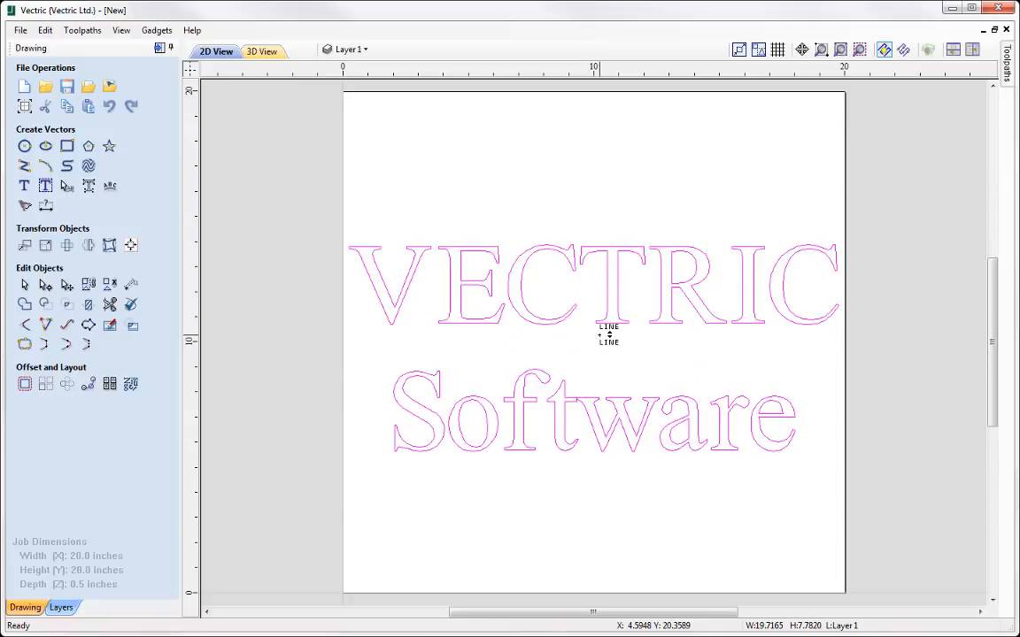
pyautogui.press('Down')
pyautogui.press('Down')
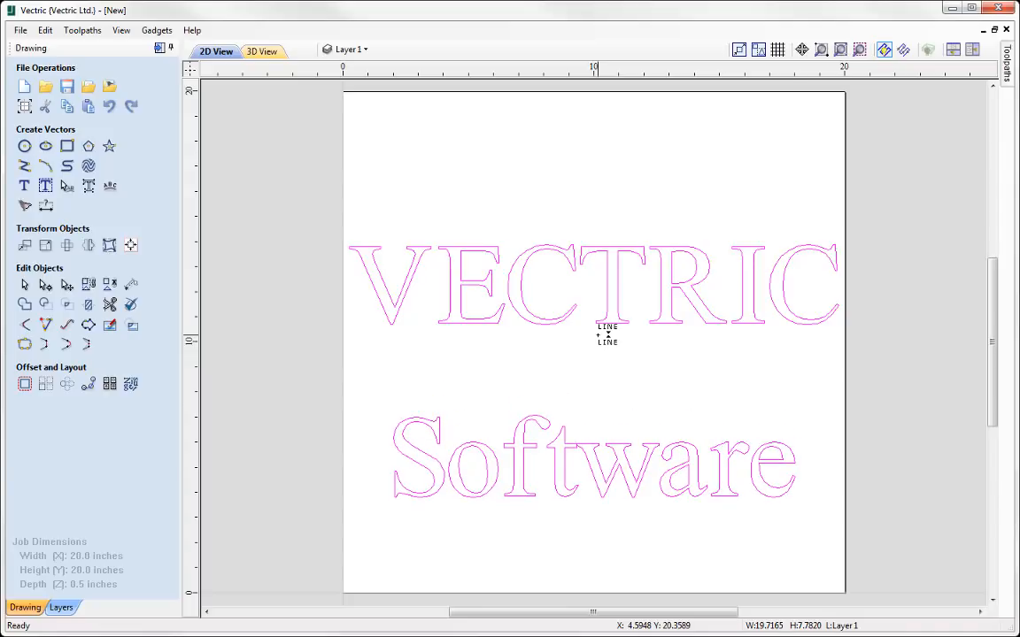
pyautogui.press('Up')
pyautogui.press('Up')
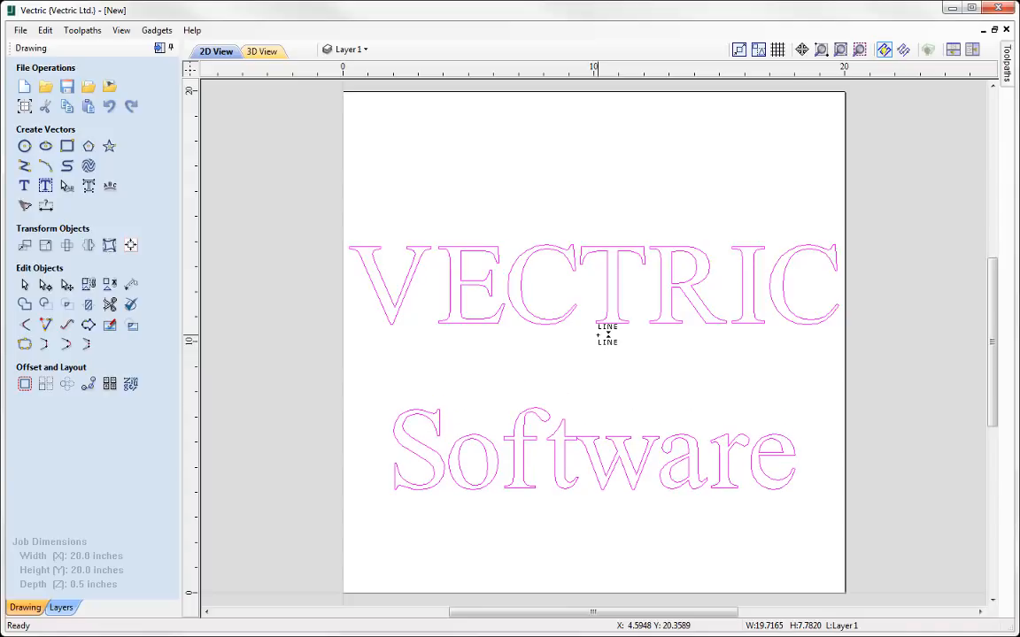
pyautogui.press('Up')
pyautogui.press('Up')
pyautogui.press('Up')
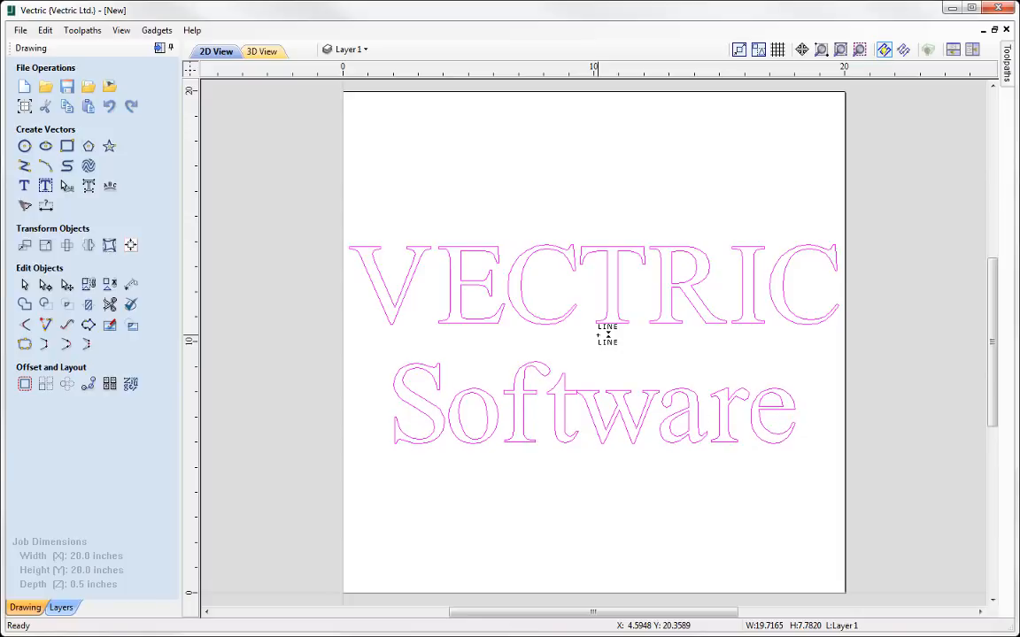
pyautogui.press('Up')
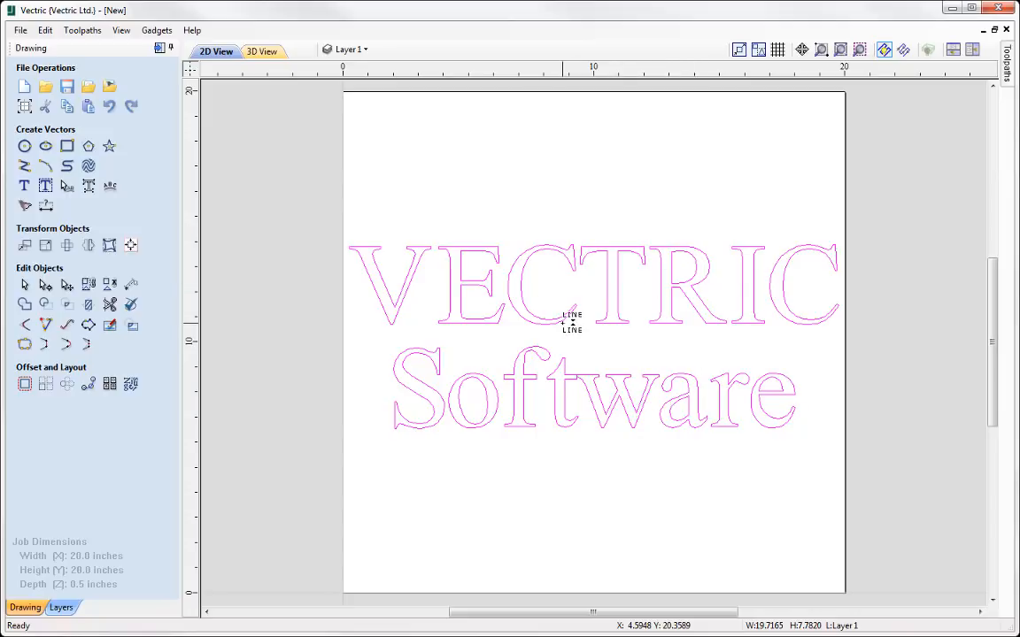
# Step: Break the text block into individual lines and select VECTRIC and Software separately, ending with VECTRIC selected
pyautogui.rightClick(565, 324)
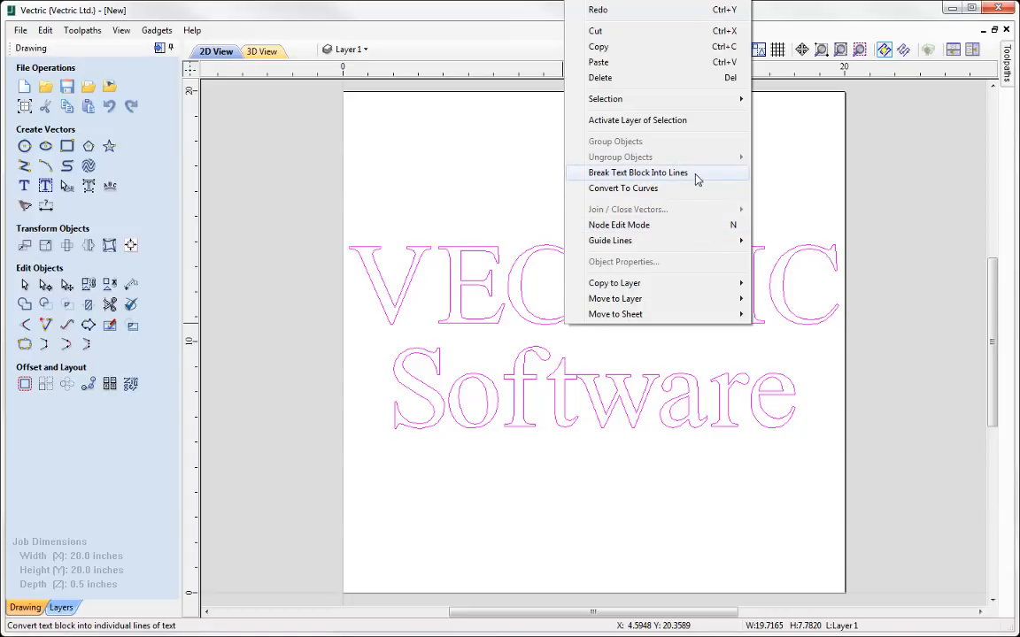
pyautogui.click(637, 173)
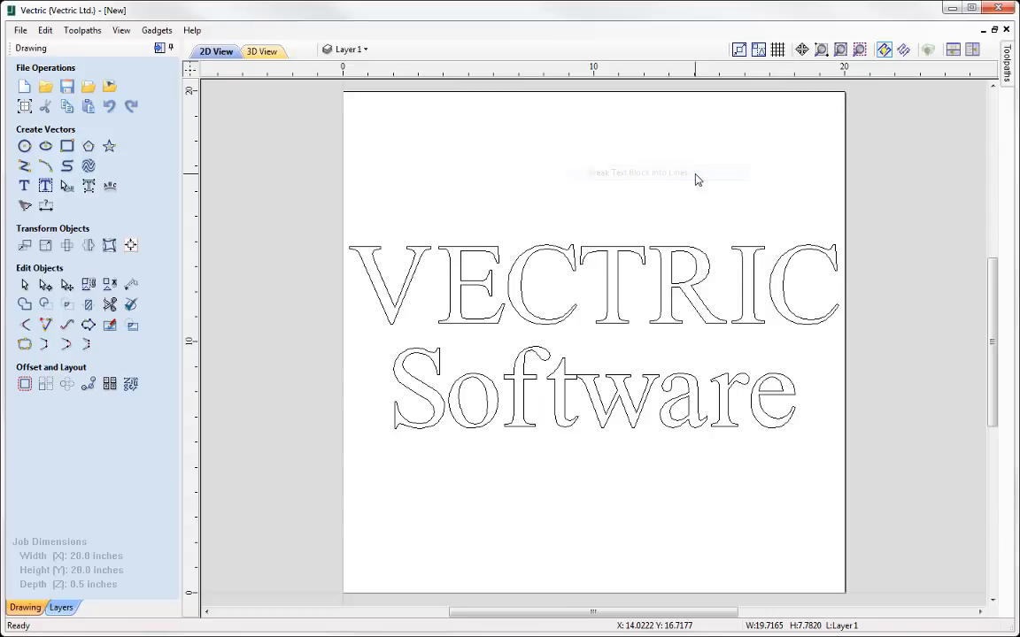
pyautogui.click(666, 278)
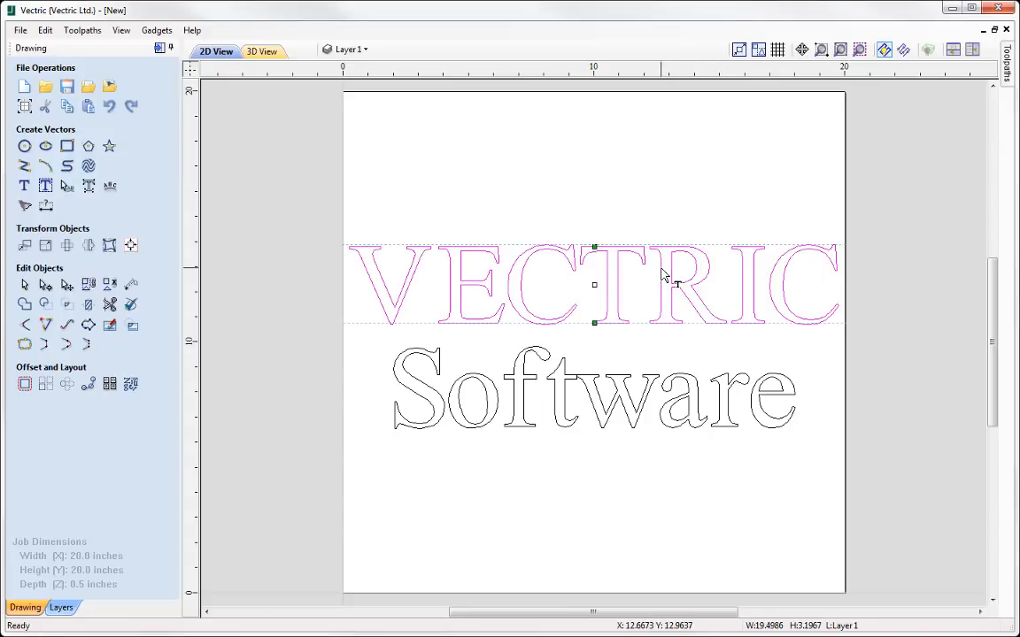
pyautogui.click(666, 389)
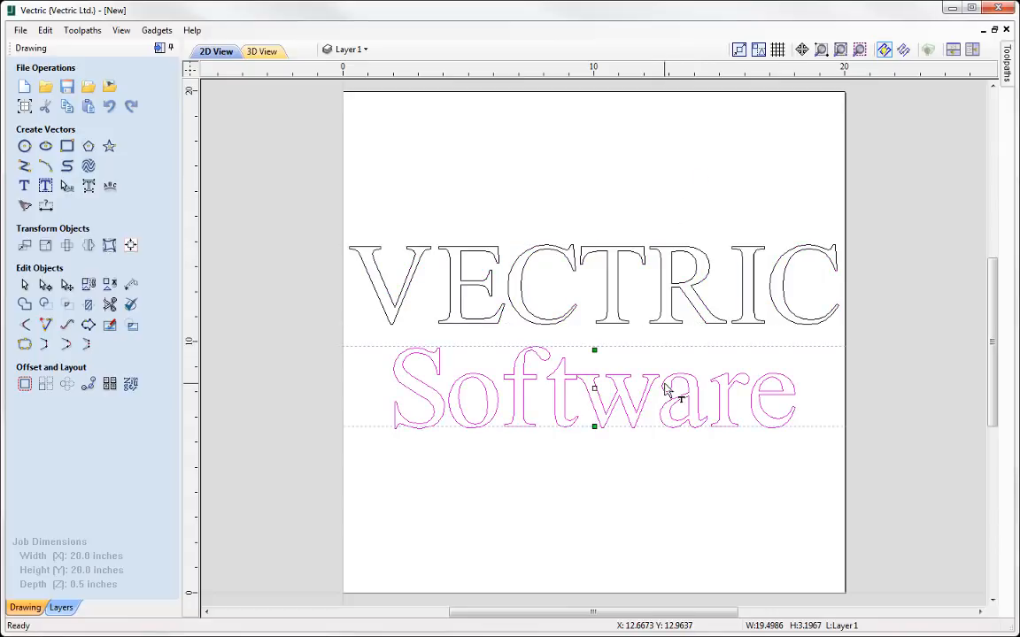
pyautogui.click(677, 289)
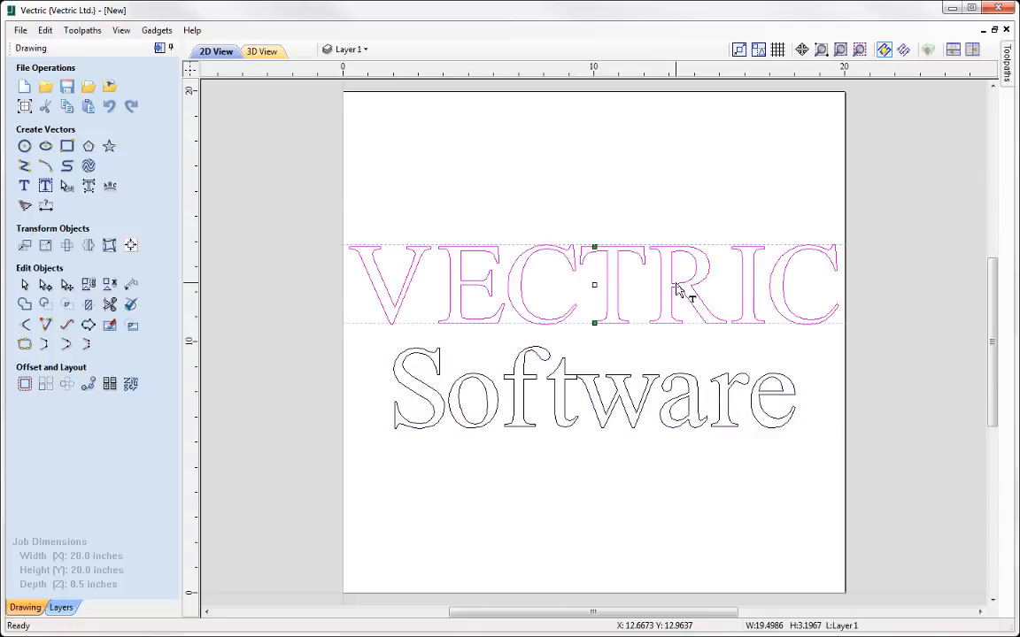
pyautogui.click(673, 380)
pyautogui.click(687, 317)
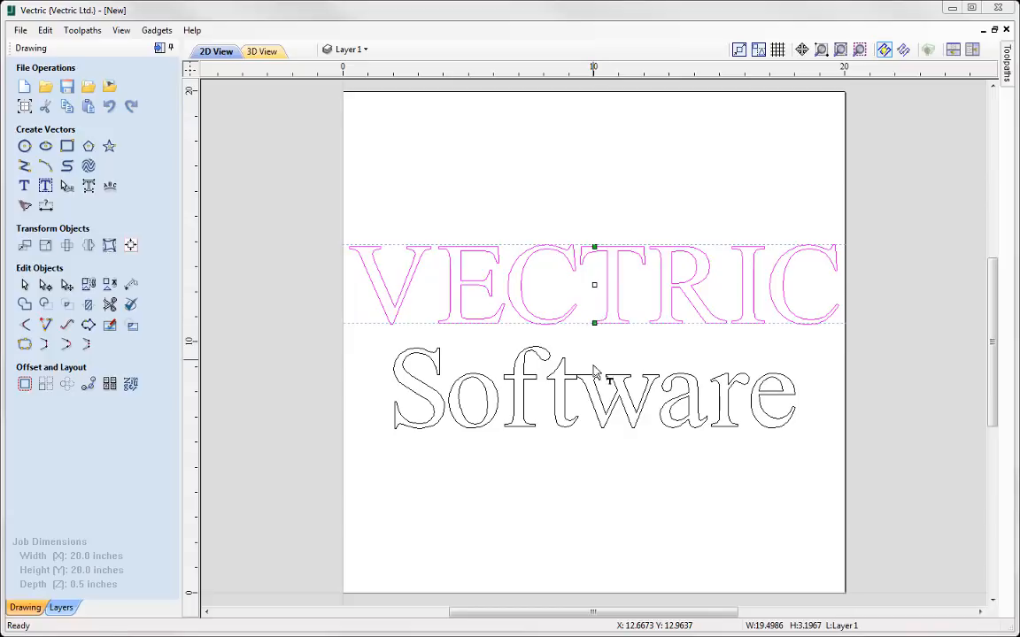
# Step: Move the VECTRIC line up slightly and bend it into an upward arch above Software
pyautogui.moveTo(594, 289)
pyautogui.mouseDown()
pyautogui.moveTo(592, 258)
pyautogui.moveTo(593, 270)
pyautogui.mouseUp()
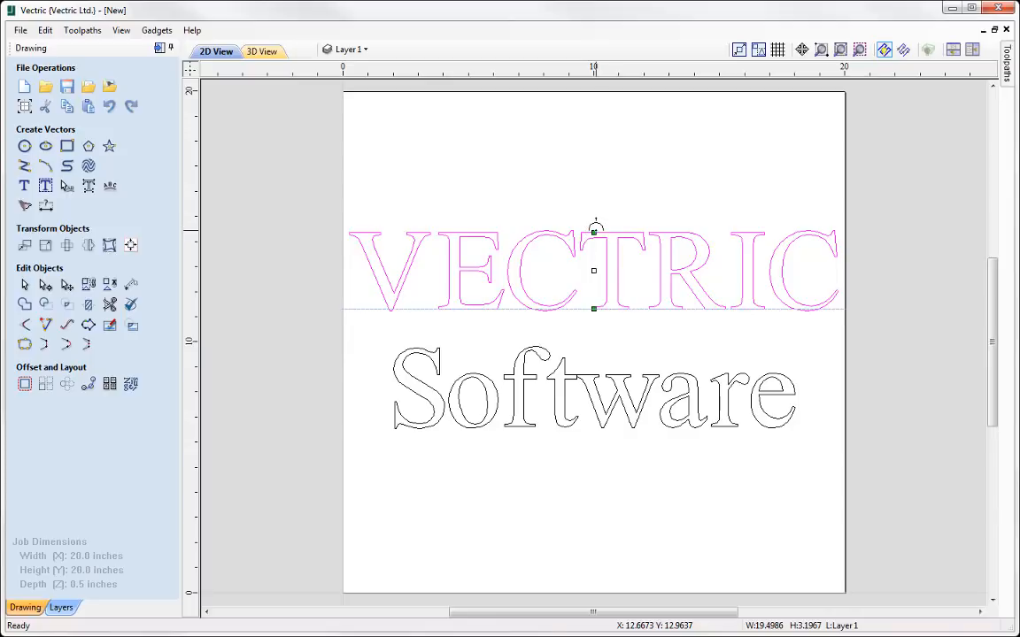
pyautogui.moveTo(594, 225); pyautogui.dragTo(594, 117)
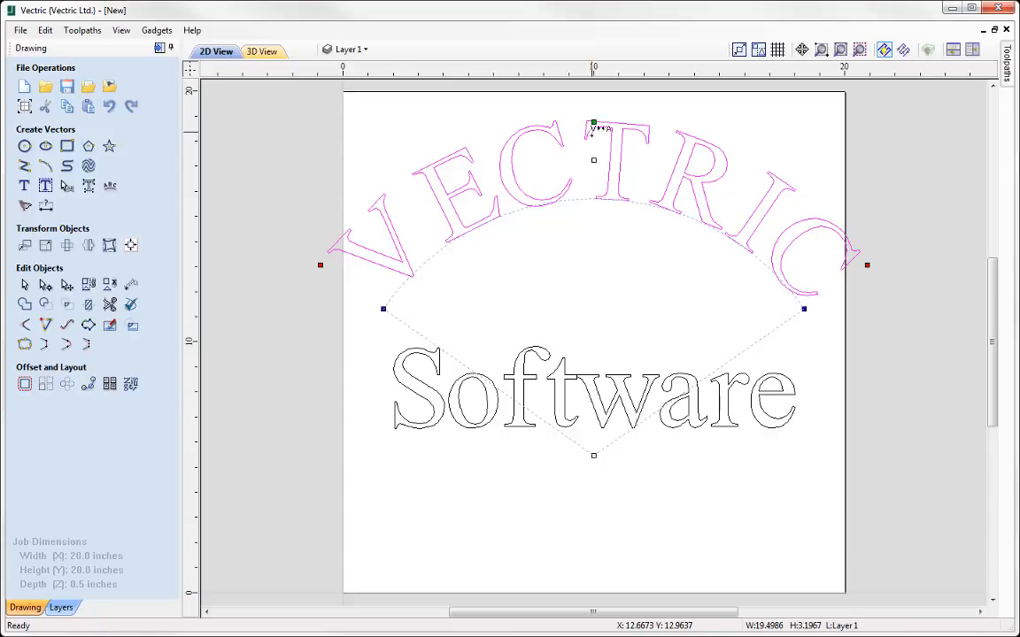
pyautogui.moveTo(592, 121); pyautogui.dragTo(593, 239)
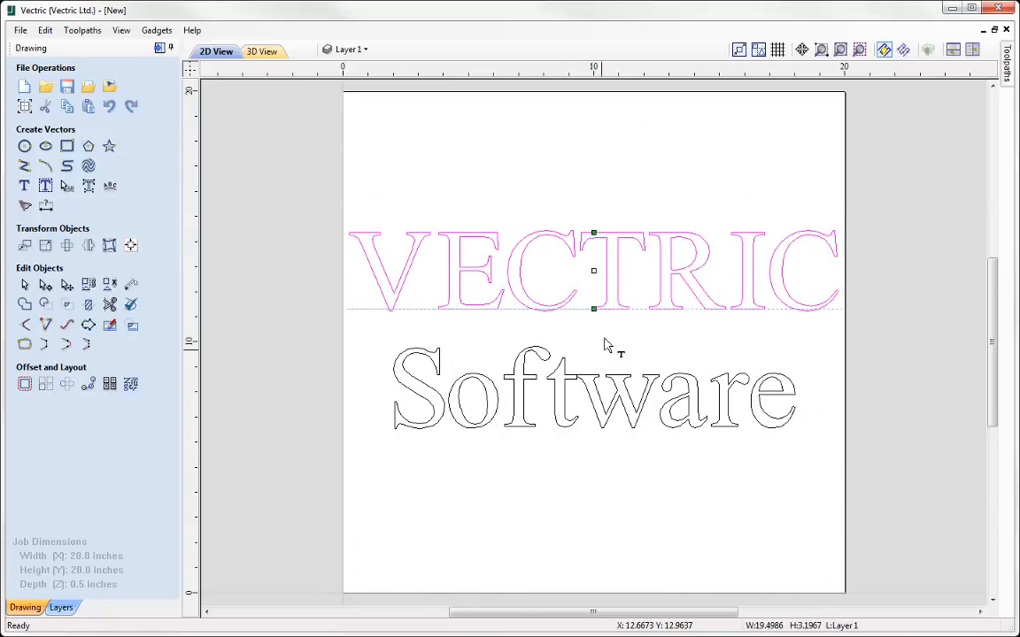
pyautogui.moveTo(593, 311)
pyautogui.mouseDown()
pyautogui.moveTo(588, 466)
pyautogui.moveTo(591, 310)
pyautogui.mouseUp()
pyautogui.moveTo(592, 223); pyautogui.dragTo(592, 137)
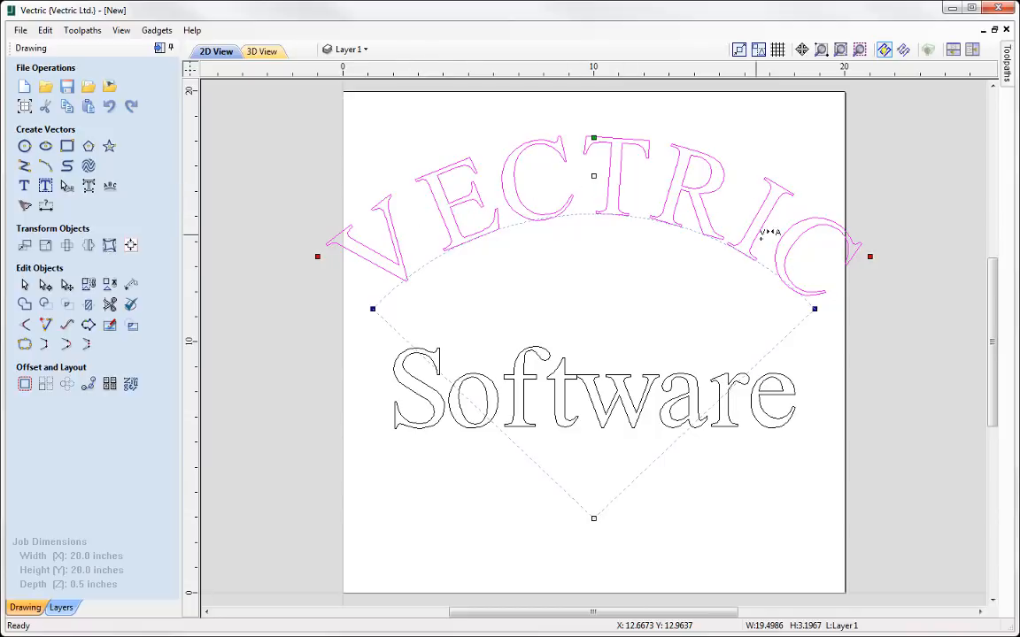
# Step: Tighten the V-E, E-C and C-T letter pairs of the arched VECTRIC text
pyautogui.click(415, 218)
pyautogui.click(414, 213)
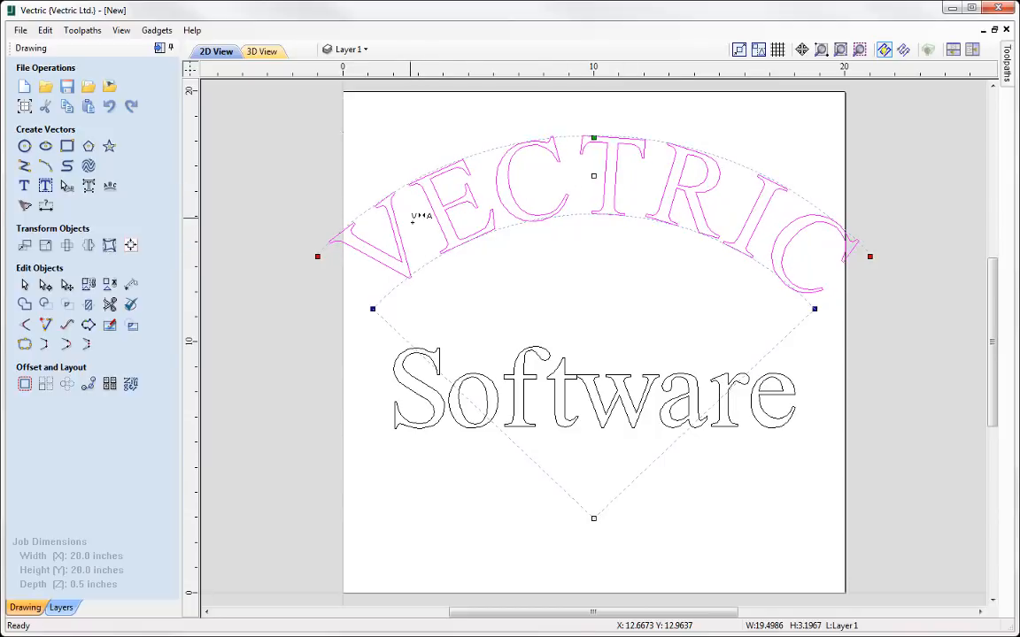
pyautogui.click(412, 225)
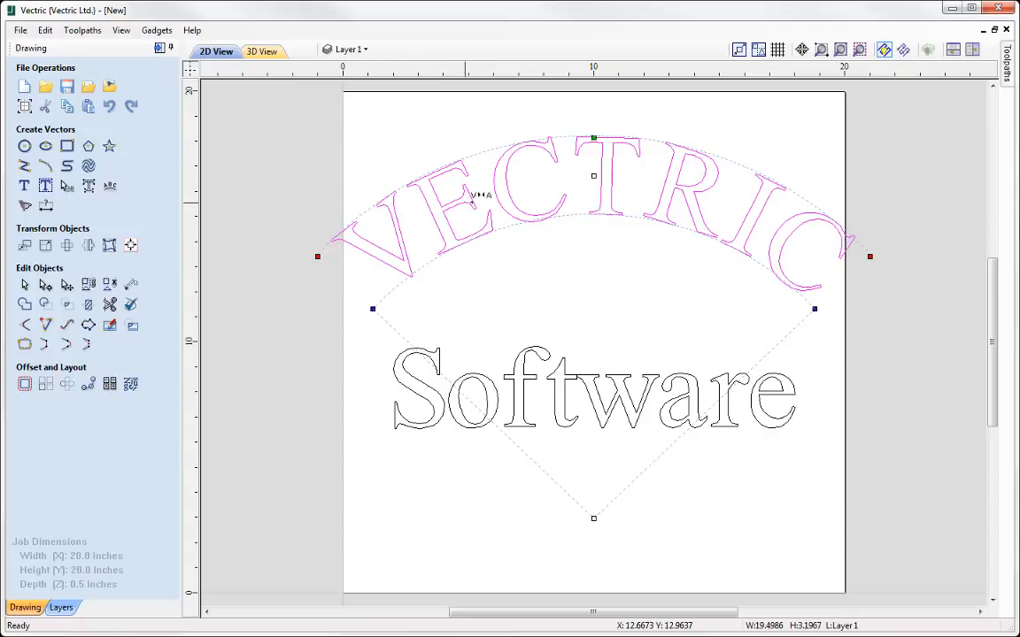
pyautogui.click(482, 186)
pyautogui.click(567, 166)
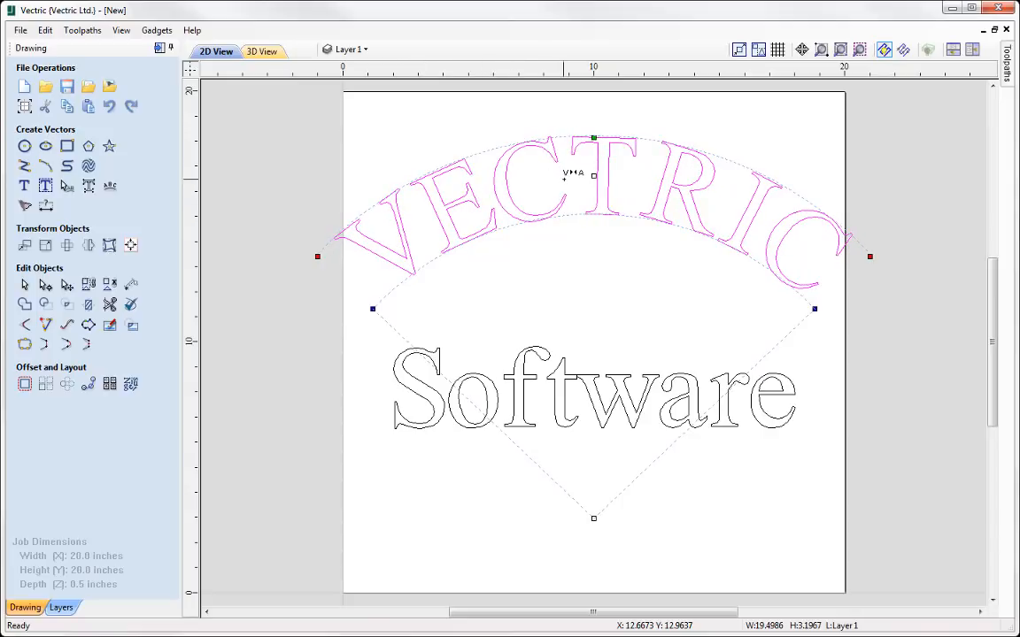
pyautogui.click(578, 170)
# Step: Tighten the T-R, R-I and I-C letter pairs of the arched VECTRIC text
pyautogui.click(646, 176)
pyautogui.click(647, 172)
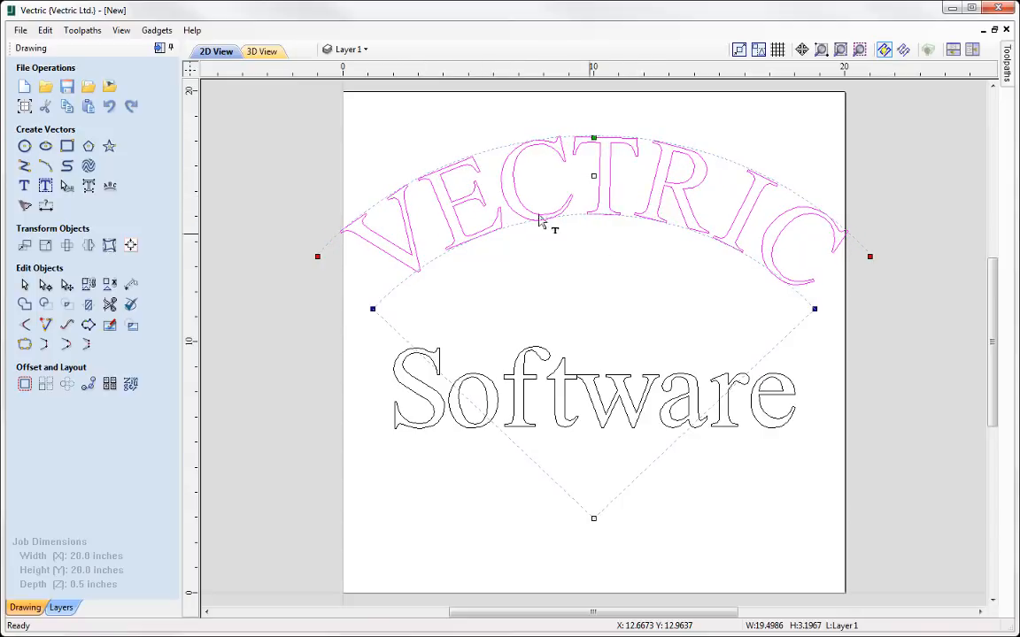
pyautogui.click(726, 197)
pyautogui.click(755, 226)
pyautogui.click(758, 221)
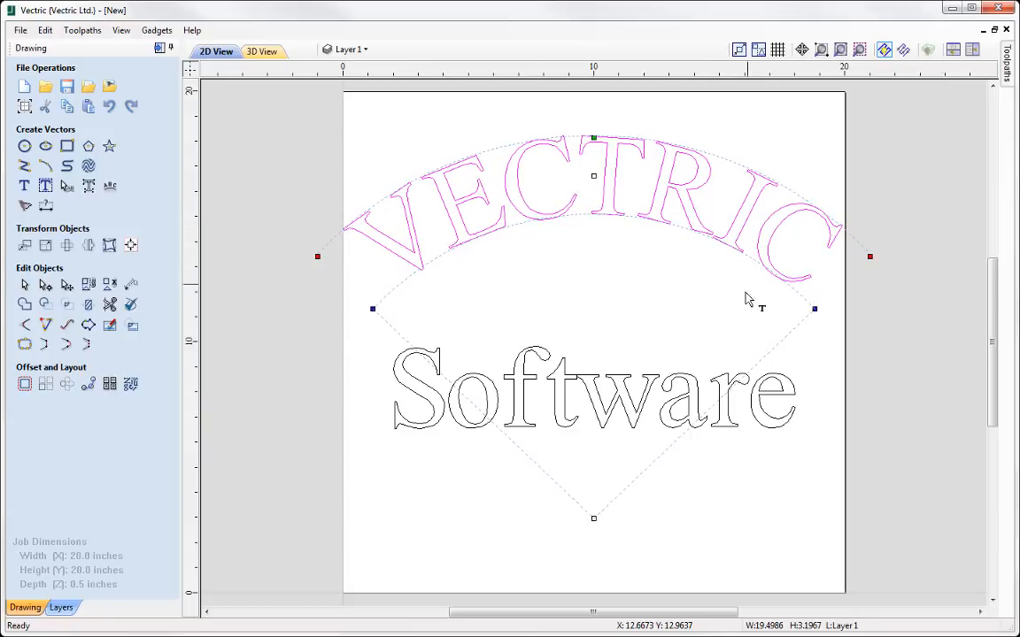
pyautogui.click(755, 228)
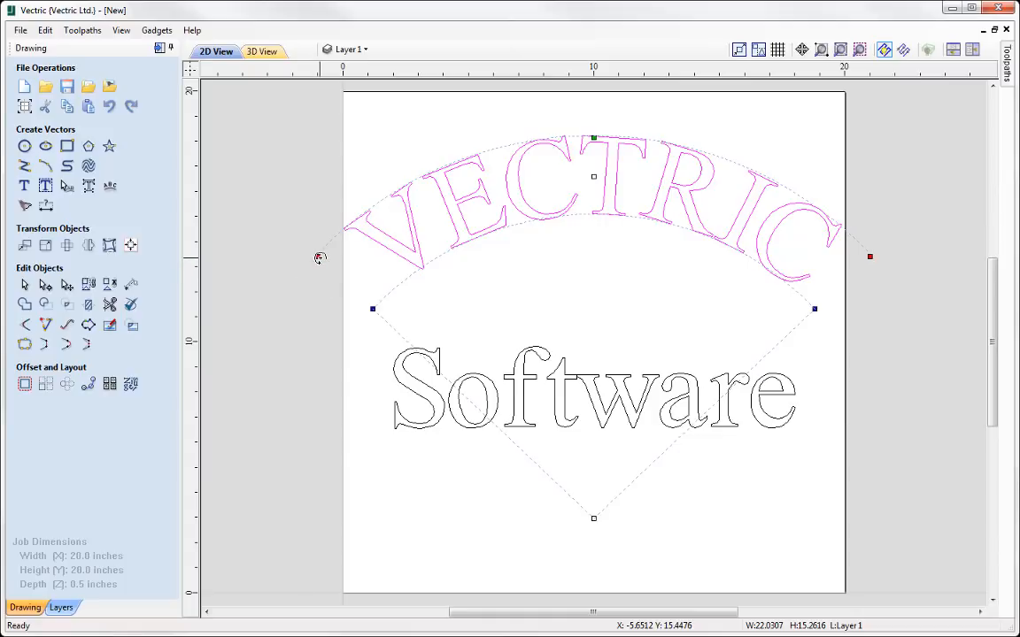
# Step: Rotate the arched VECTRIC text about its arc centre and back upright, and reduce the arc's radius slightly
pyautogui.moveTo(318, 257); pyautogui.dragTo(392, 326)
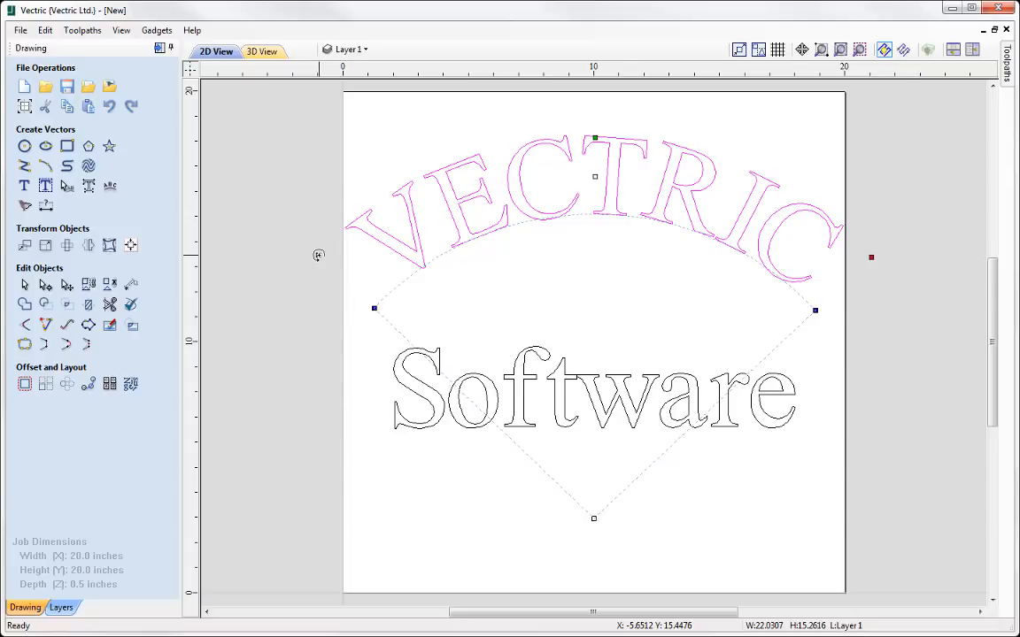
pyautogui.moveTo(317, 255); pyautogui.dragTo(627, 255)
pyautogui.moveTo(550, 255); pyautogui.dragTo(423, 317)
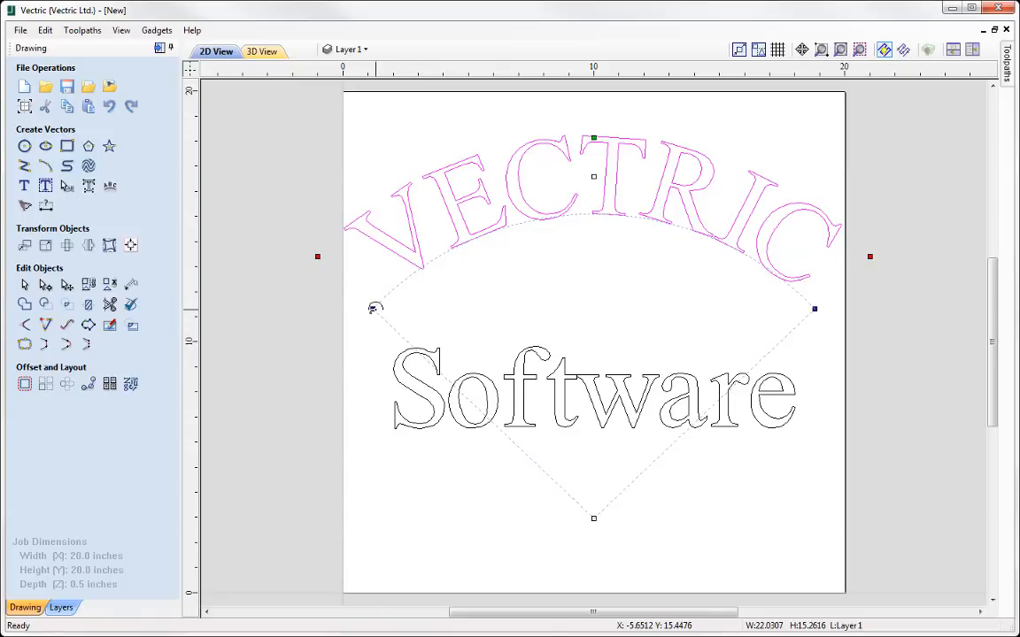
pyautogui.moveTo(375, 307)
pyautogui.mouseDown()
pyautogui.moveTo(364, 337)
pyautogui.moveTo(437, 259)
pyautogui.moveTo(394, 270)
pyautogui.moveTo(382, 333)
pyautogui.moveTo(392, 352)
pyautogui.moveTo(376, 304)
pyautogui.moveTo(382, 225)
pyautogui.moveTo(384, 404)
pyautogui.moveTo(380, 138)
pyautogui.moveTo(400, 364)
pyautogui.moveTo(398, 490)
pyautogui.moveTo(465, 580)
pyautogui.moveTo(531, 611)
pyautogui.moveTo(602, 606)
pyautogui.moveTo(666, 619)
pyautogui.moveTo(634, 520)
pyautogui.moveTo(569, 481)
pyautogui.moveTo(542, 532)
pyautogui.moveTo(557, 599)
pyautogui.moveTo(477, 573)
pyautogui.moveTo(403, 443)
pyautogui.moveTo(394, 310)
pyautogui.mouseUp()
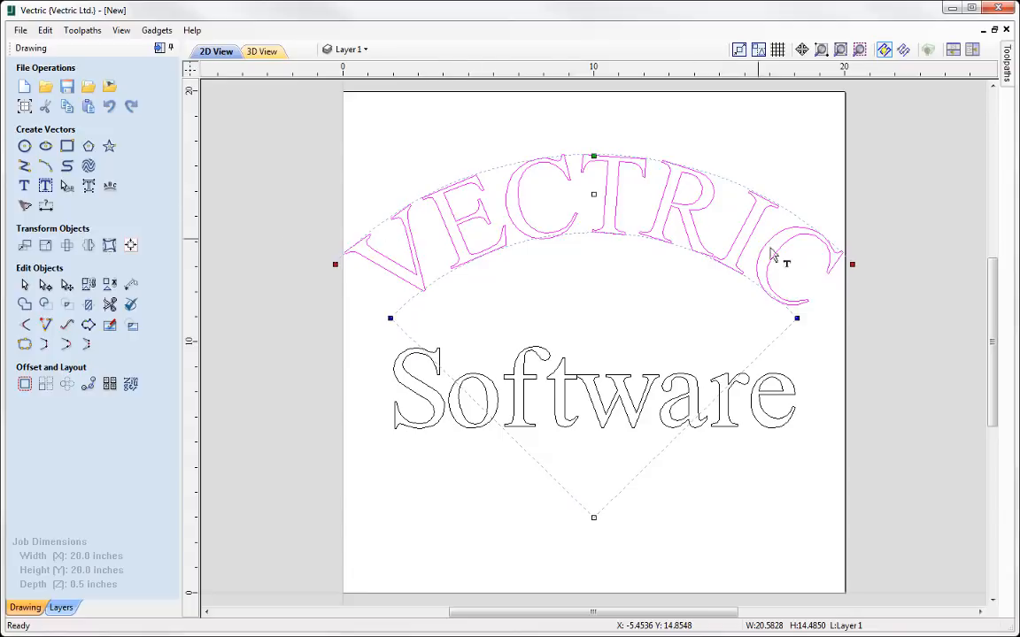
# Step: Open the arched text for editing and extend its wording to VECTRIC SOFTWARE
pyautogui.click(24, 188)
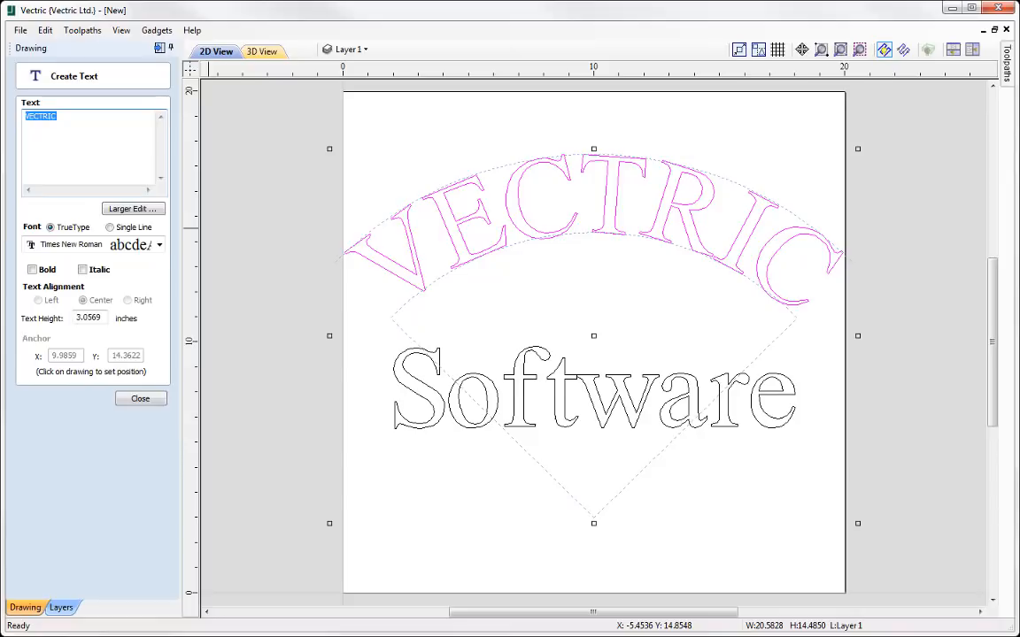
pyautogui.click(77, 124)
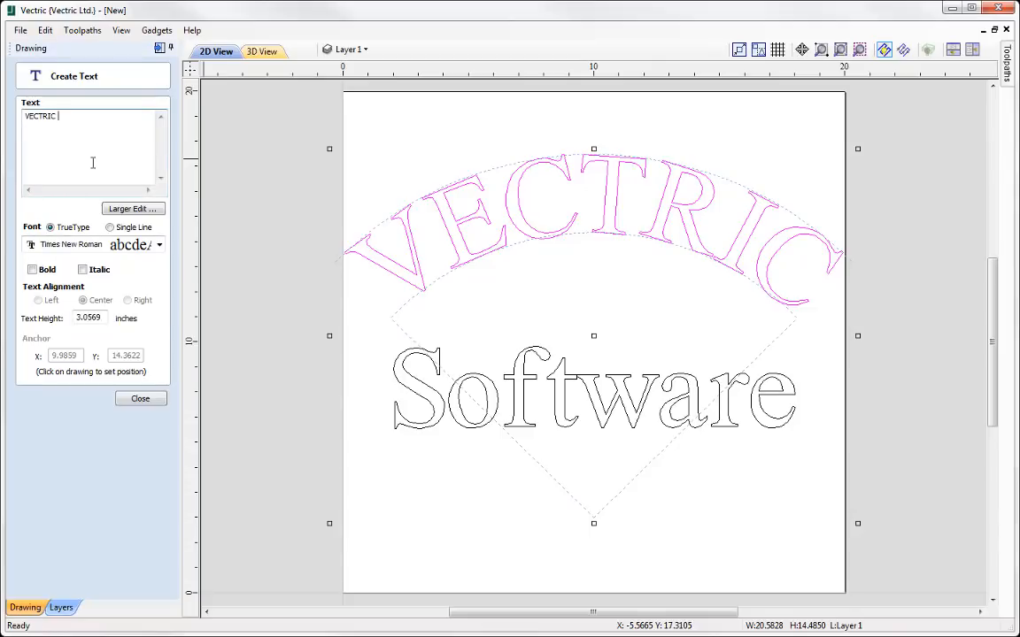
pyautogui.write('SOF')
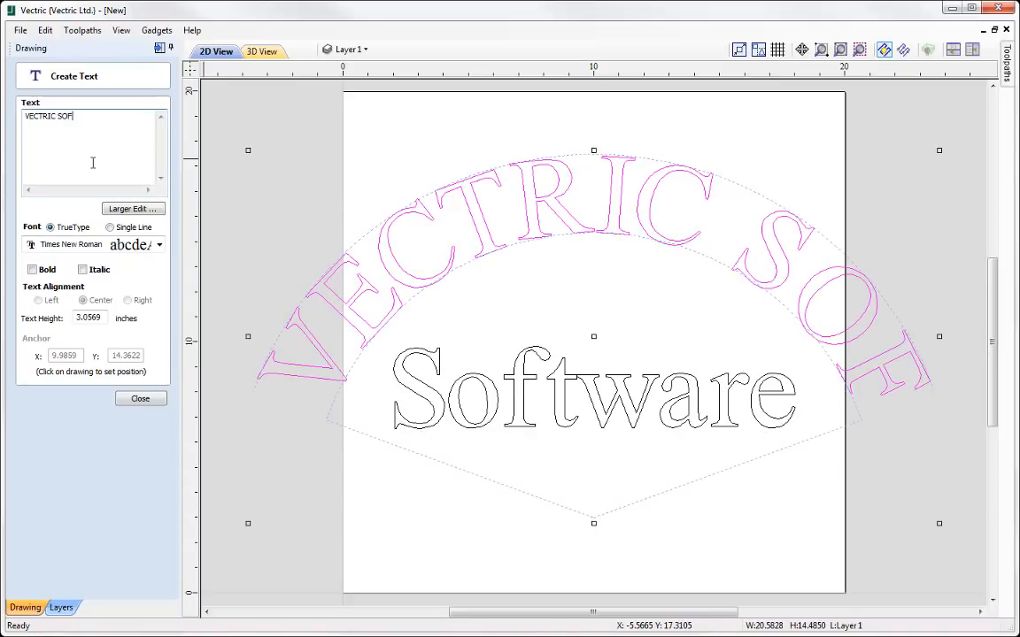
pyautogui.write('TWARE')
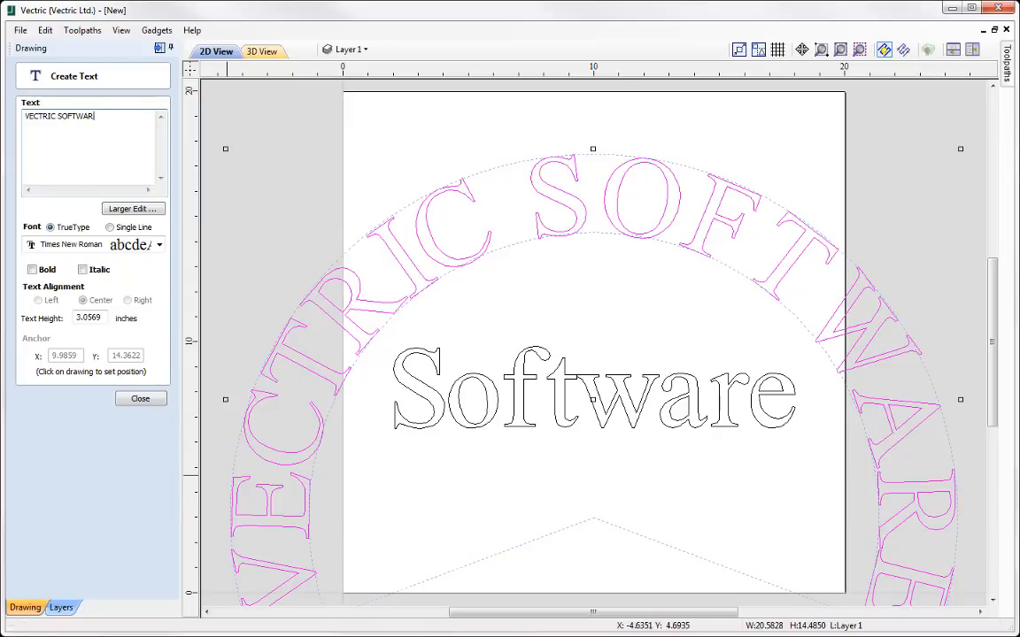
# Step: Shorten the arched text's wording back to VECTRIC
pyautogui.press('BackSpace')
pyautogui.press('BackSpace')
pyautogui.press('BackSpace')
pyautogui.press('BackSpace')
pyautogui.press('BackSpace')
pyautogui.press('BackSpace')
pyautogui.press('BackSpace')
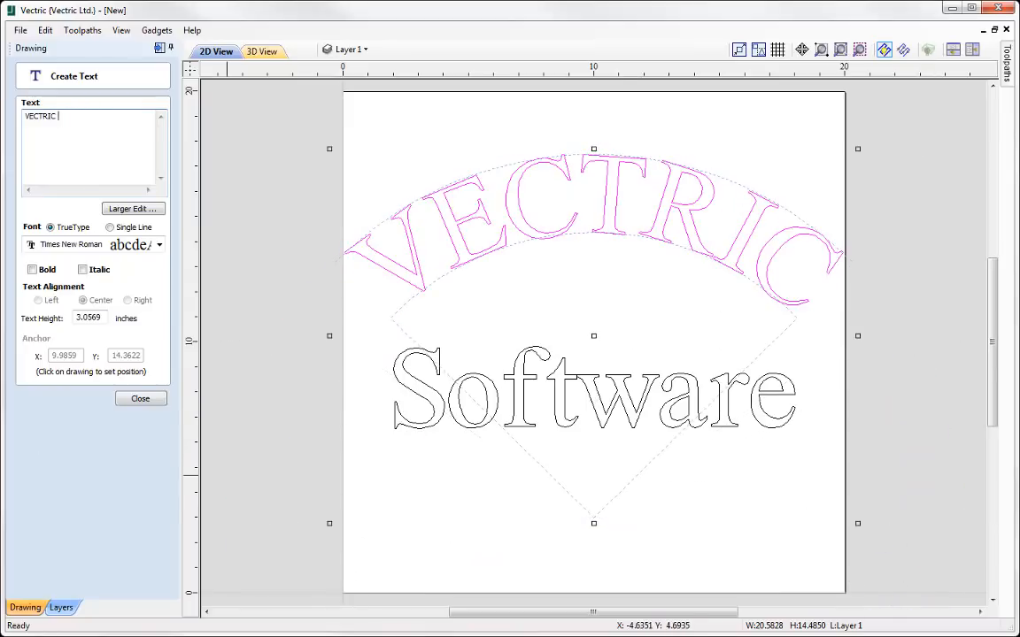
# Step: Change the arched VECTRIC text's font to Arial and finish editing it
pyautogui.click(102, 247)
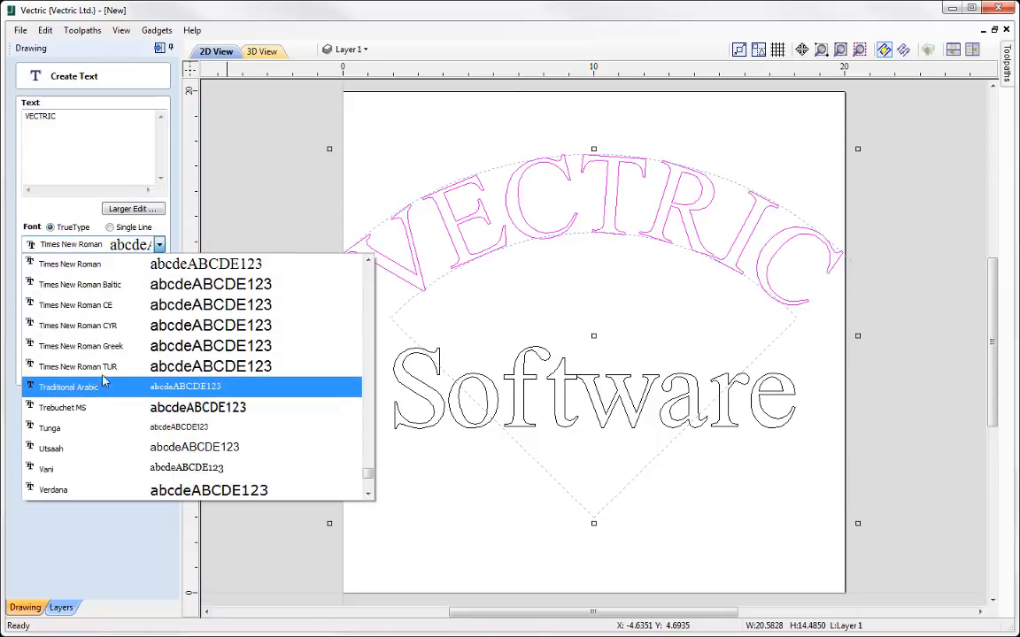
pyautogui.press('Home')
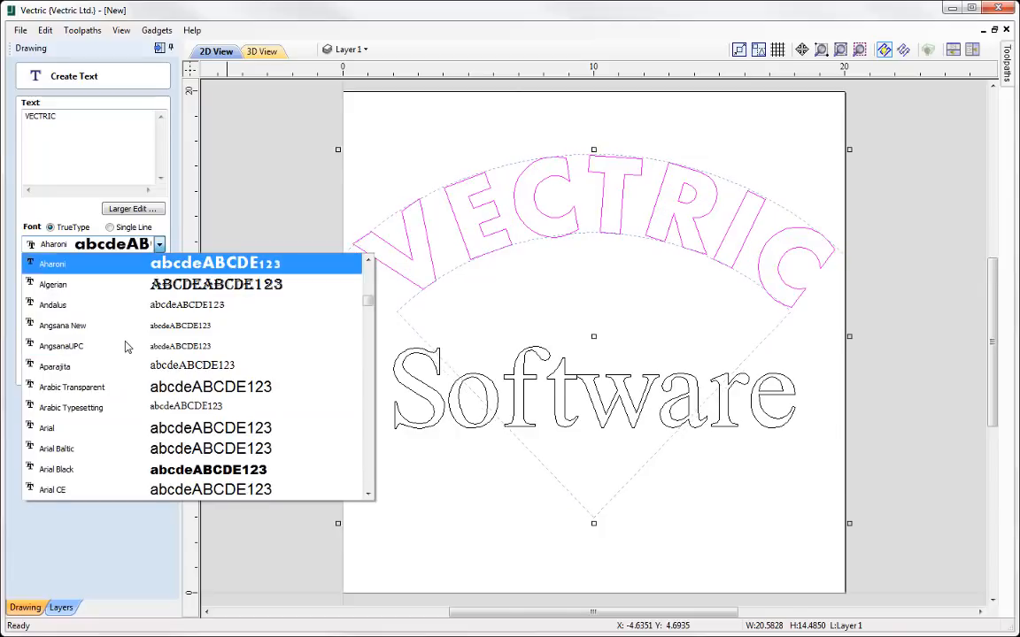
pyautogui.click(148, 429)
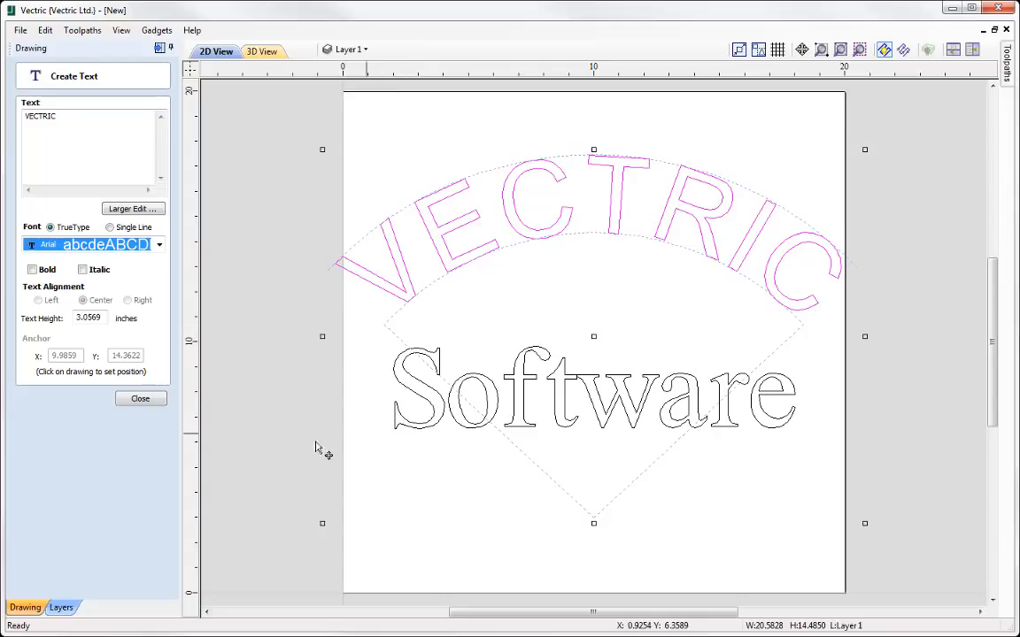
pyautogui.click(159, 244)
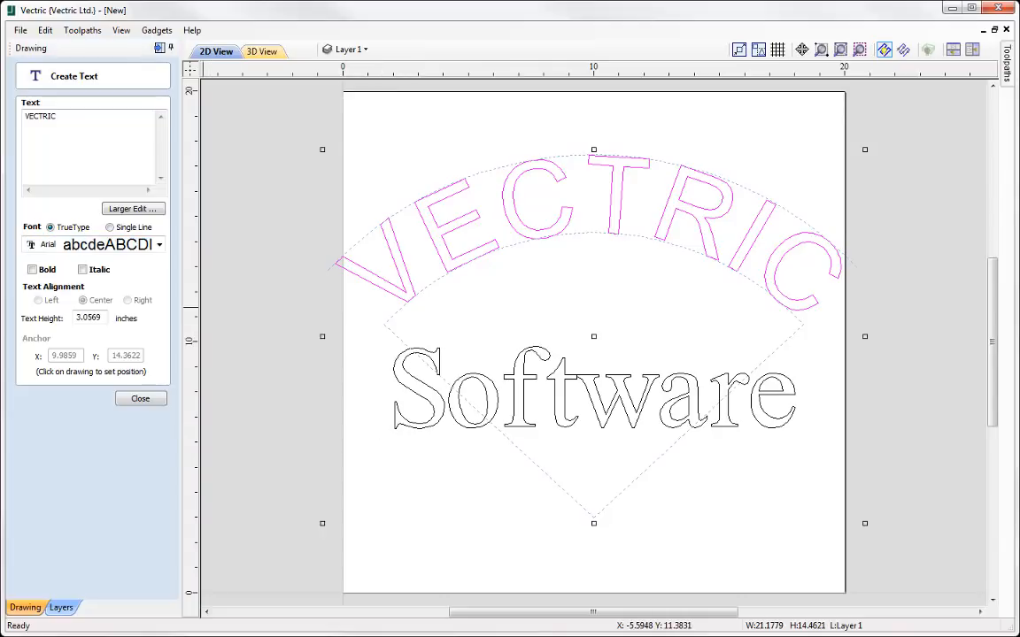
pyautogui.click(141, 399)
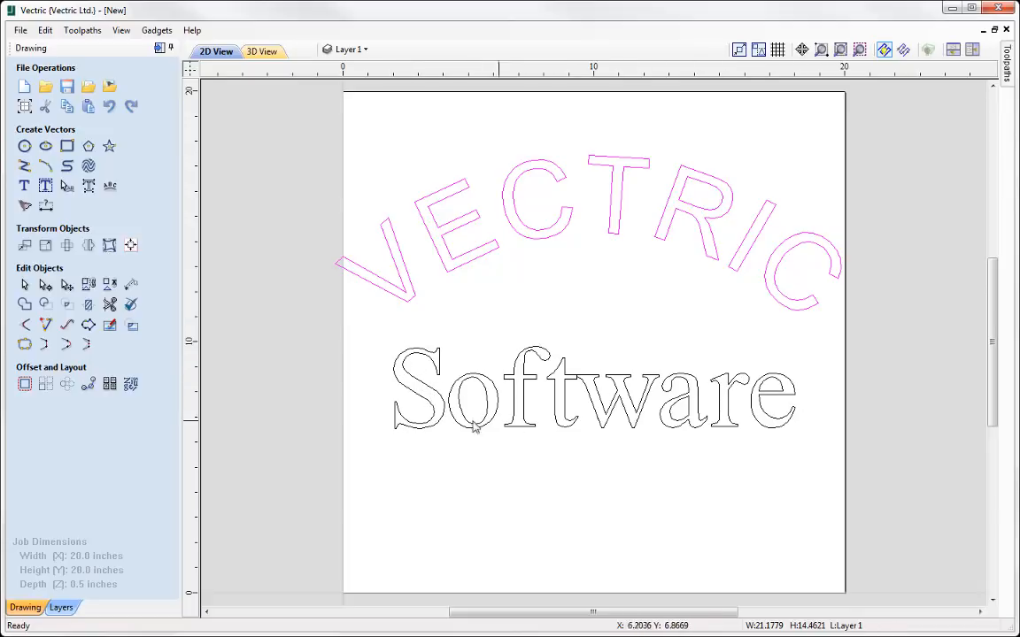
# Step: Convert the Software text to curves and check whether it can still be edited as text
pyautogui.click(549, 410)
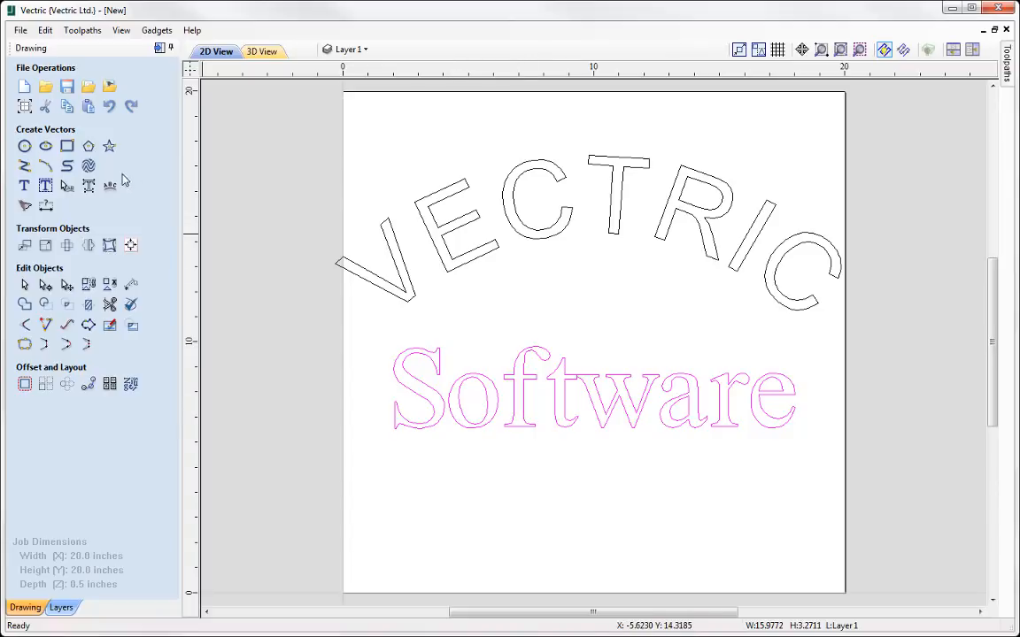
pyautogui.click(88, 185)
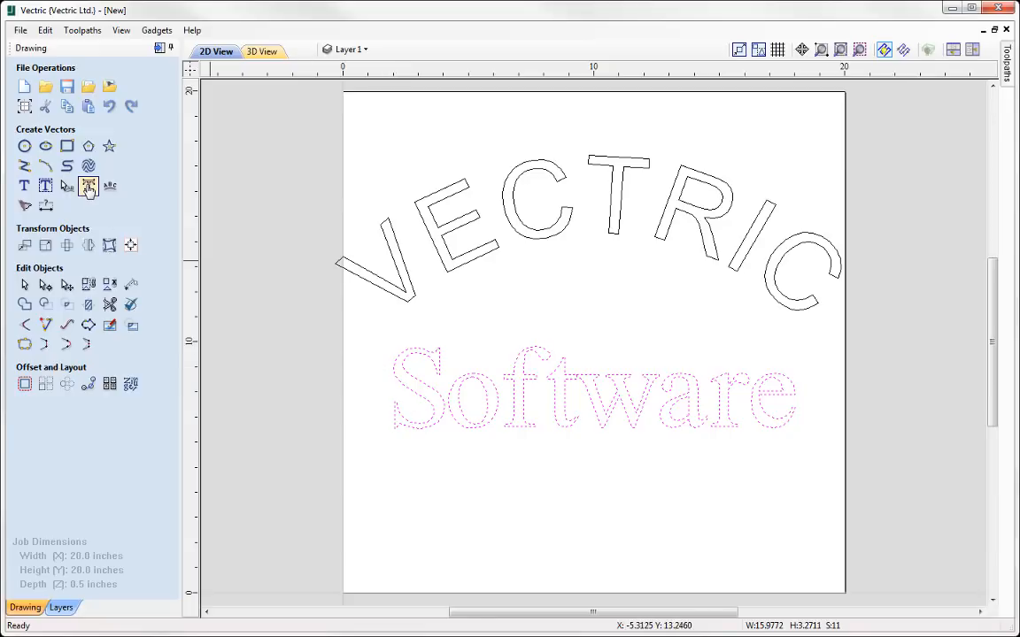
pyautogui.click(24, 188)
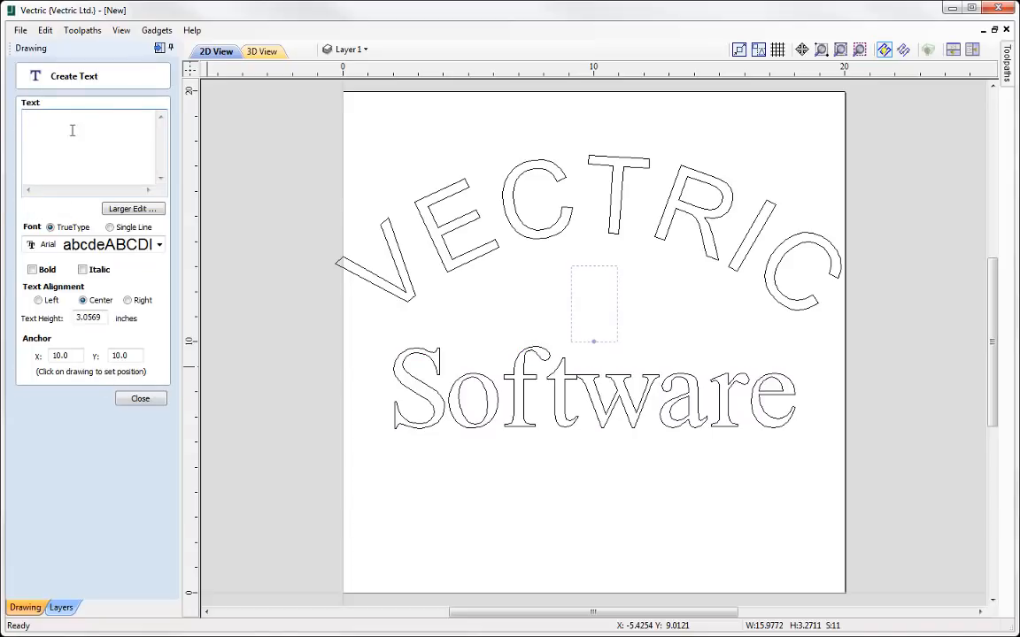
pyautogui.click(141, 400)
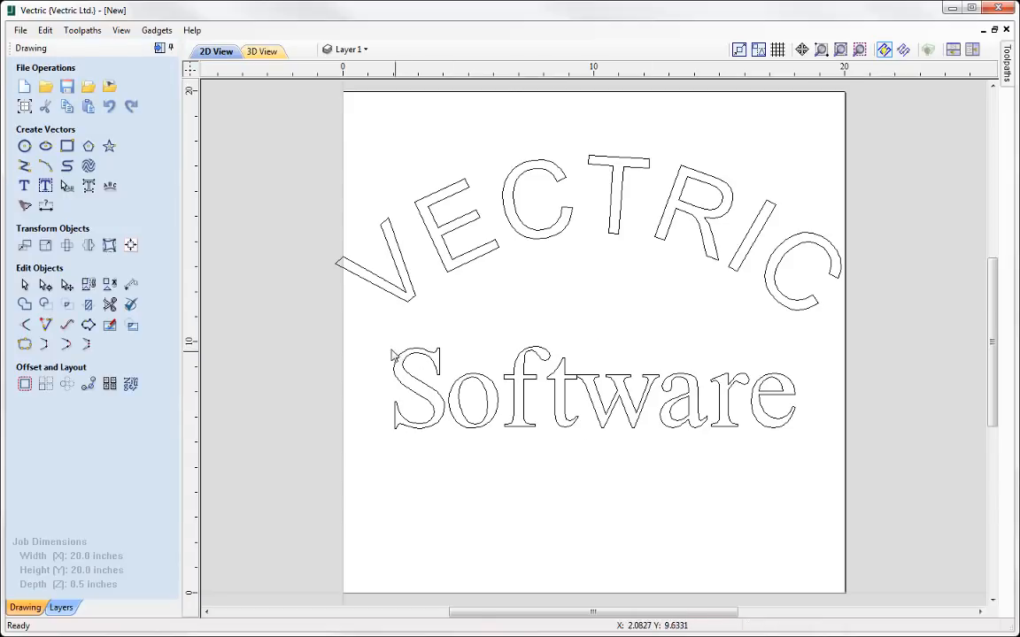
# Step: Enlarge the letter S of Software from its upper-left corner to about 2.64 x 4.15 inches
pyautogui.moveTo(387, 344); pyautogui.dragTo(421, 401)
pyautogui.click(401, 413)
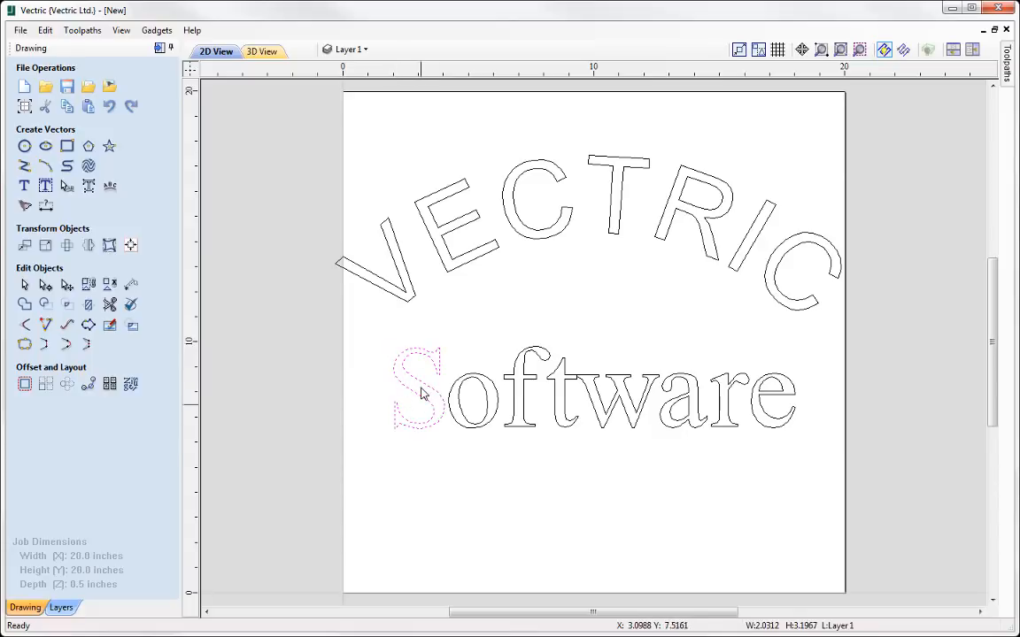
pyautogui.click(396, 354)
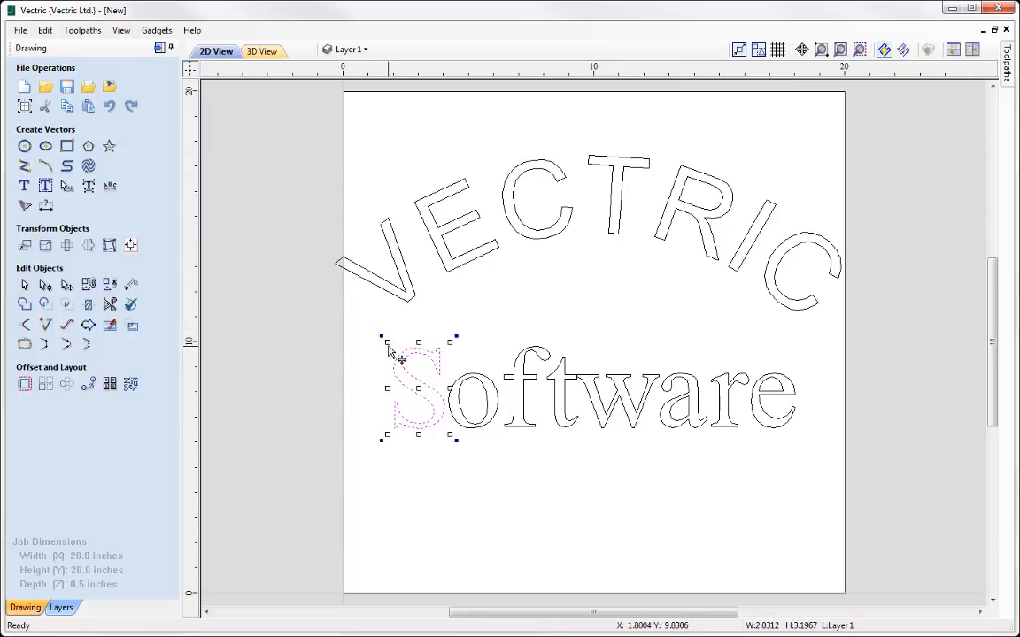
pyautogui.moveTo(388, 346)
pyautogui.mouseDown()
pyautogui.moveTo(378, 315)
pyautogui.moveTo(384, 332)
pyautogui.mouseUp()
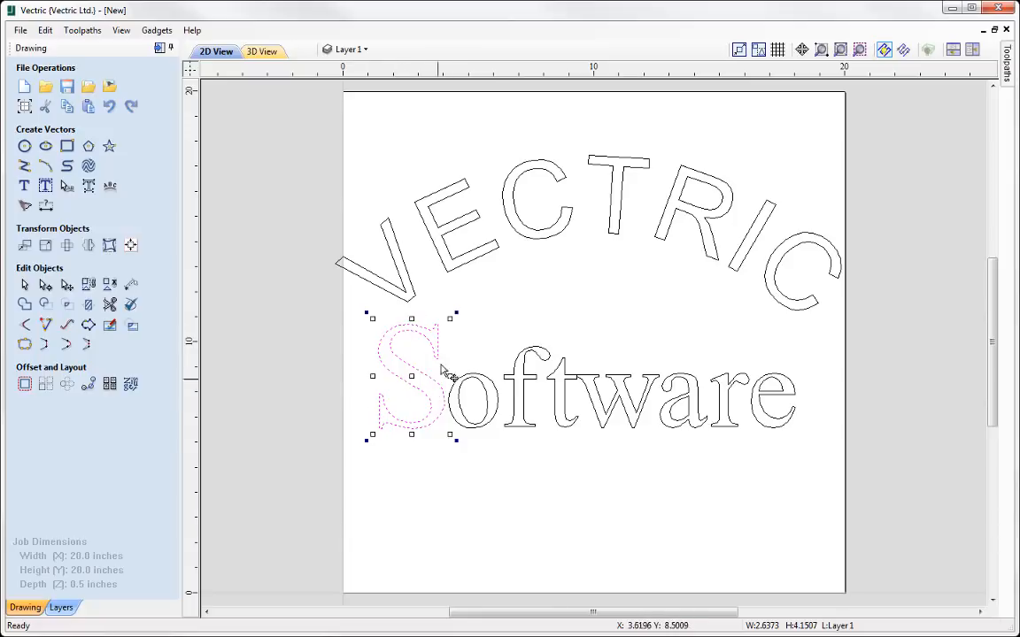
# Step: Node edit the enlarged S by pulling out a point on its upper serif's vertical edge and smoothing it into a rounded bulge
pyautogui.click(66, 286)
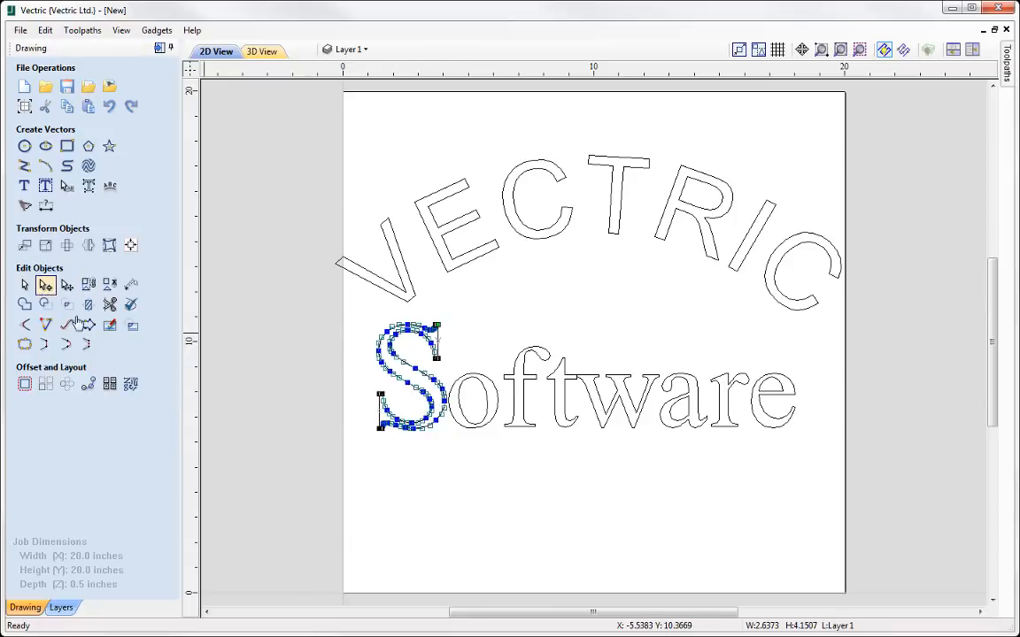
pyautogui.scroll(3, 455, 347)
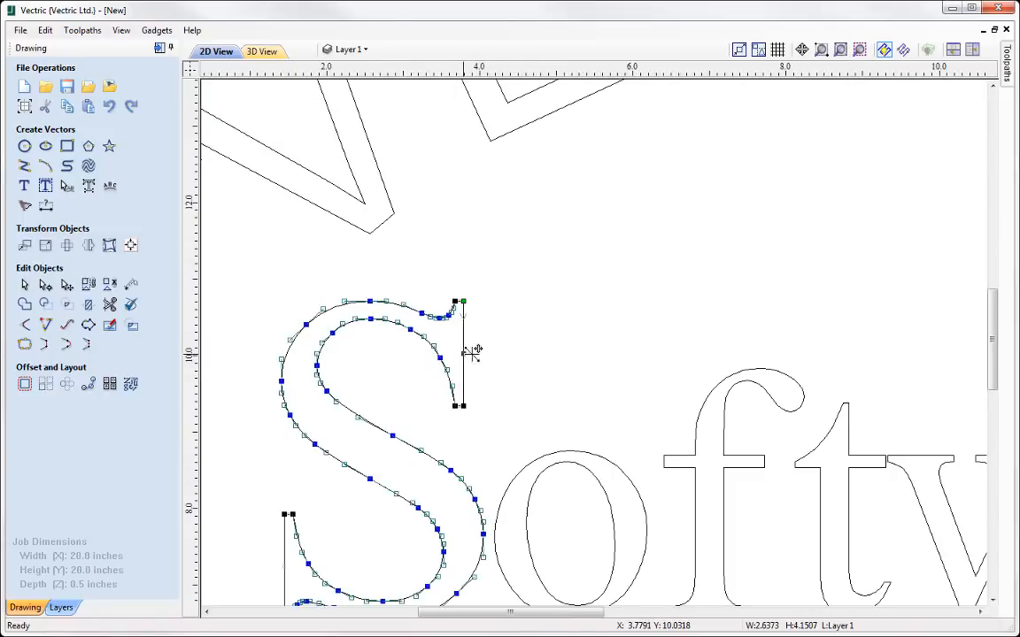
pyautogui.moveTo(464, 350); pyautogui.dragTo(507, 324)
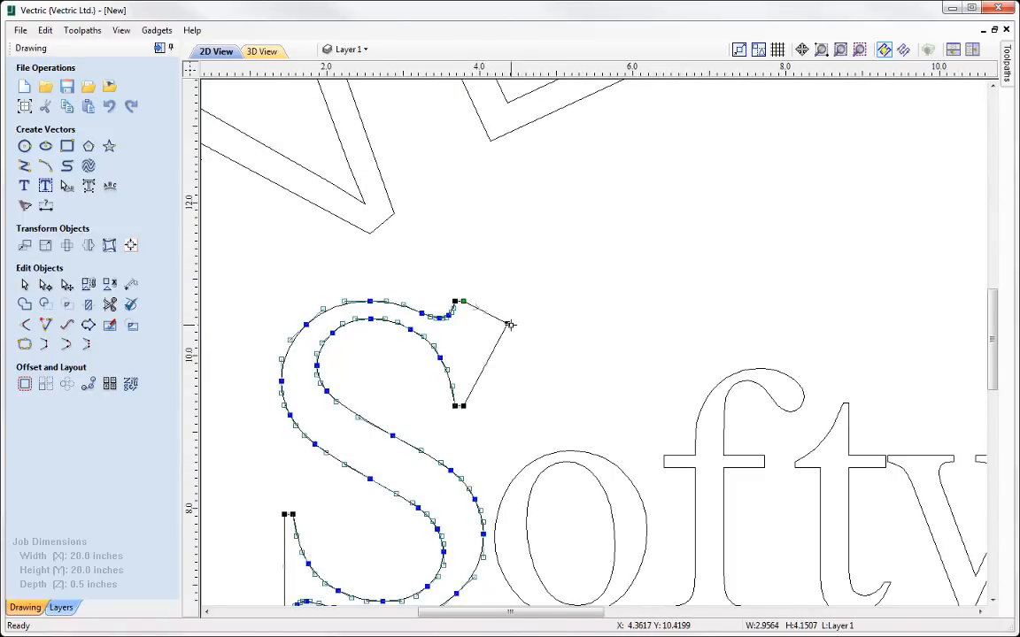
pyautogui.rightClick(507, 324)
pyautogui.click(545, 356)
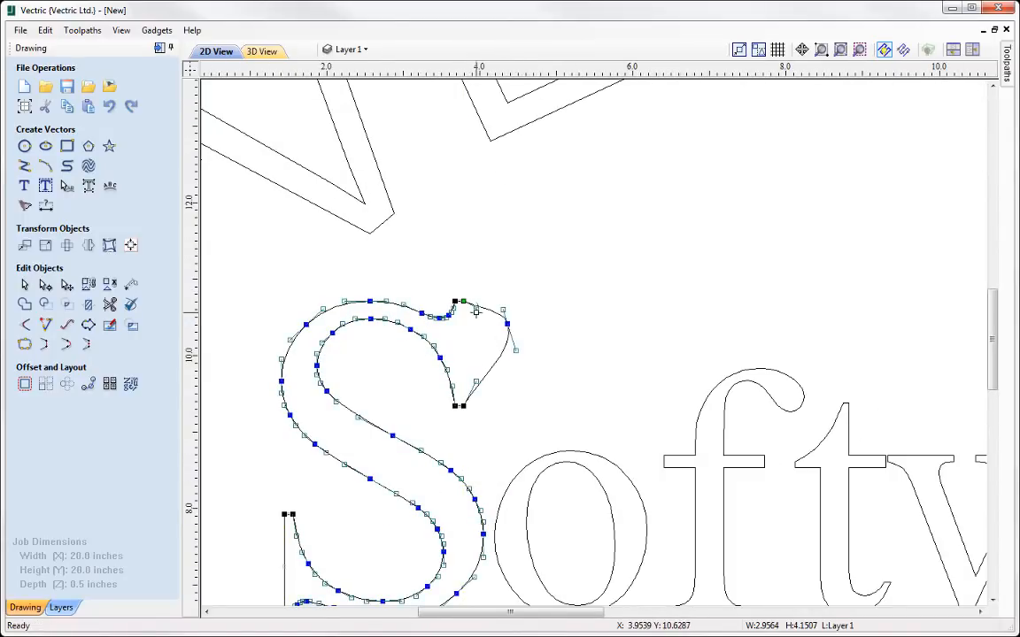
pyautogui.moveTo(506, 324); pyautogui.dragTo(492, 322)
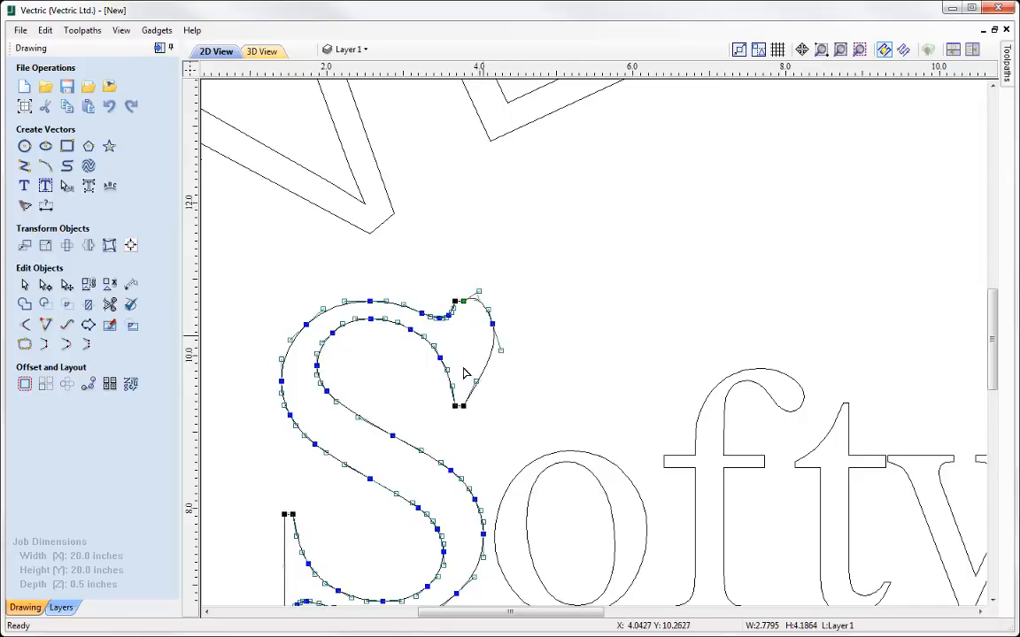
pyautogui.click(521, 378)
pyautogui.scroll(-1, 373, 324)
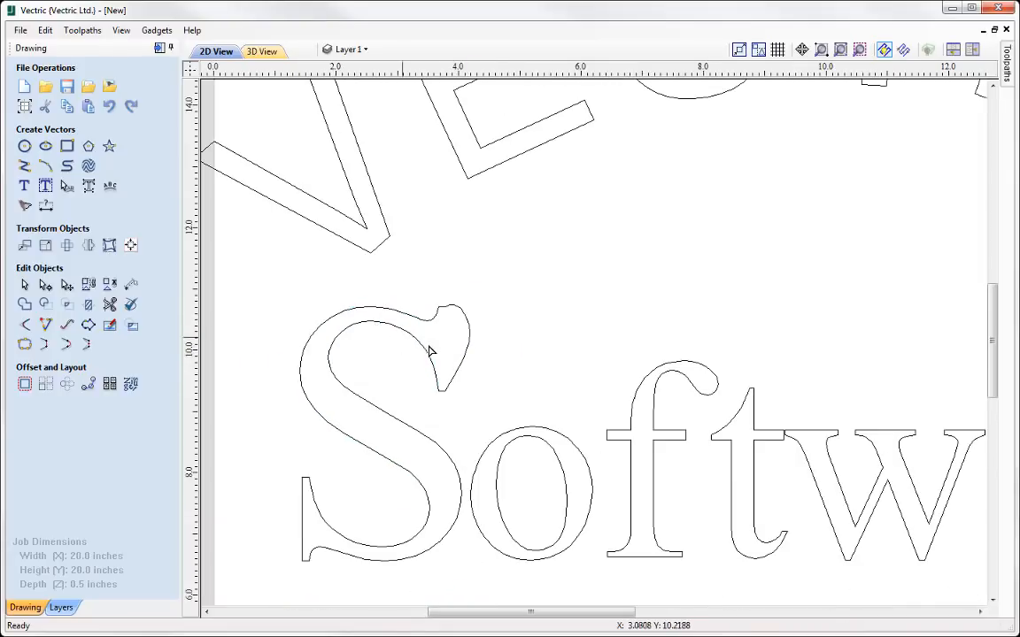
pyautogui.press('F6')
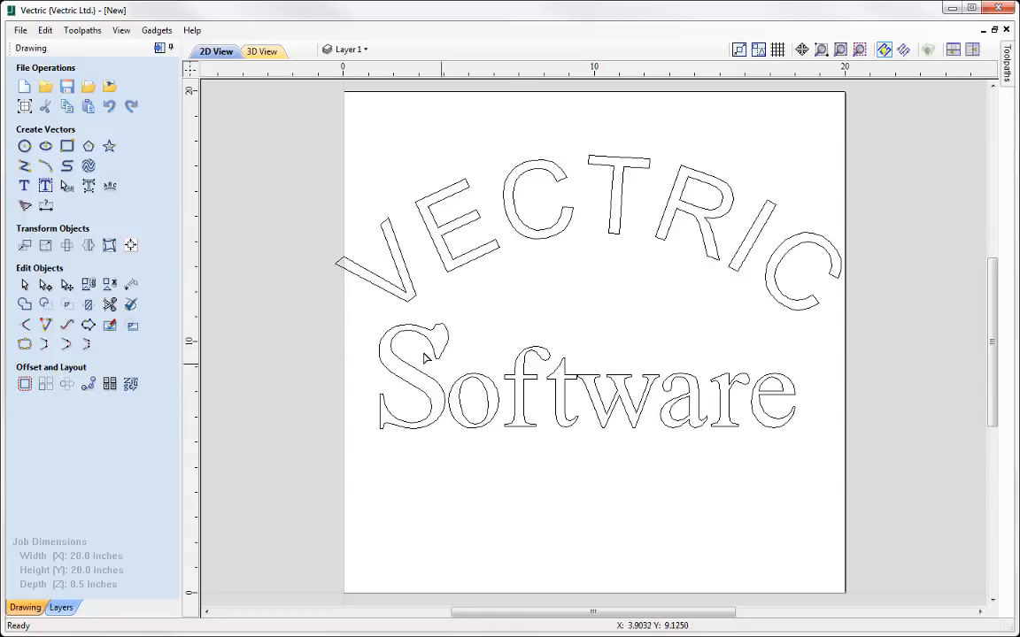
# Step: Undo the S node edits, its enlargement and the conversion of Software to curves
pyautogui.click(109, 106)
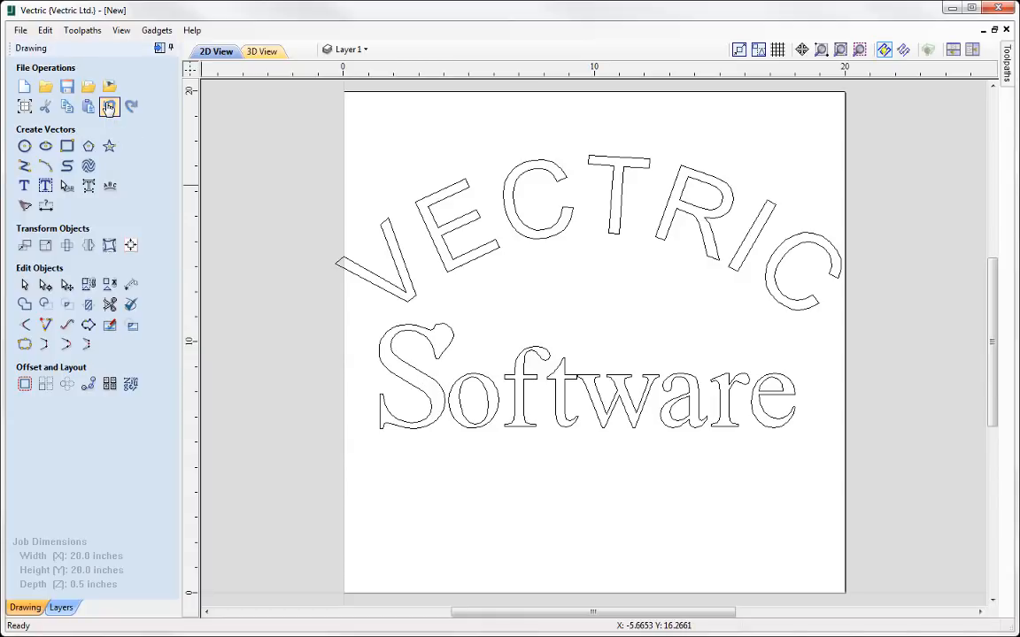
pyautogui.click(109, 106)
pyautogui.click(109, 106)
pyautogui.click(109, 107)
pyautogui.click(109, 107)
pyautogui.click(433, 332)
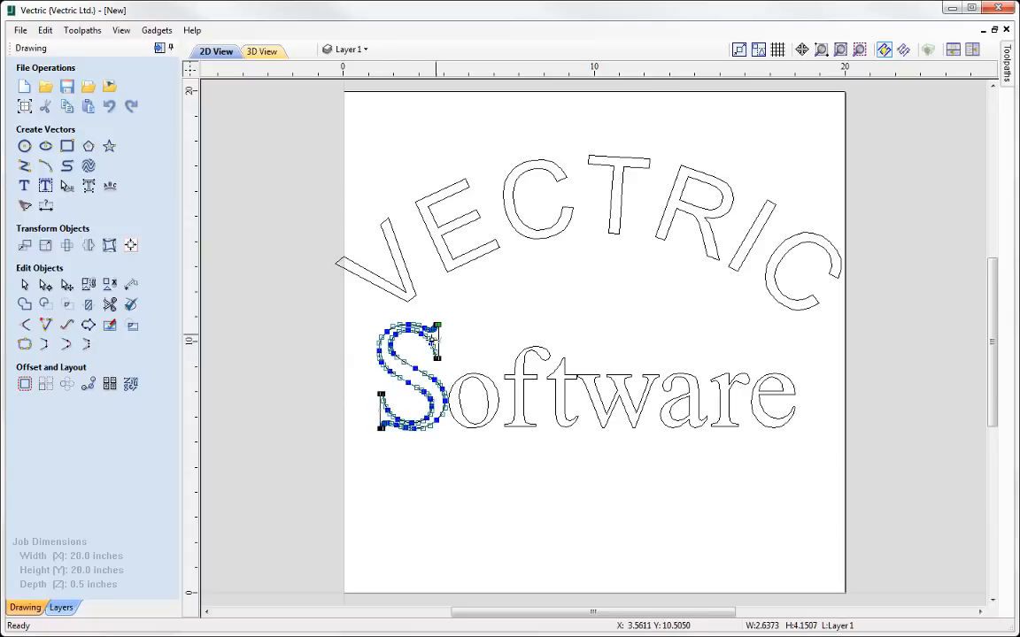
pyautogui.click(109, 107)
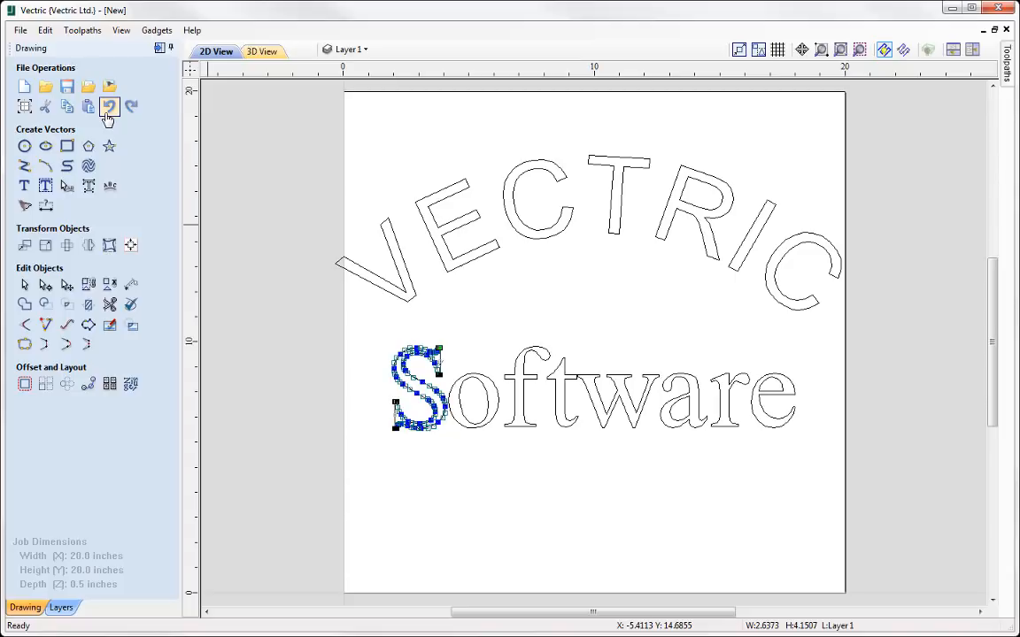
pyautogui.click(108, 107)
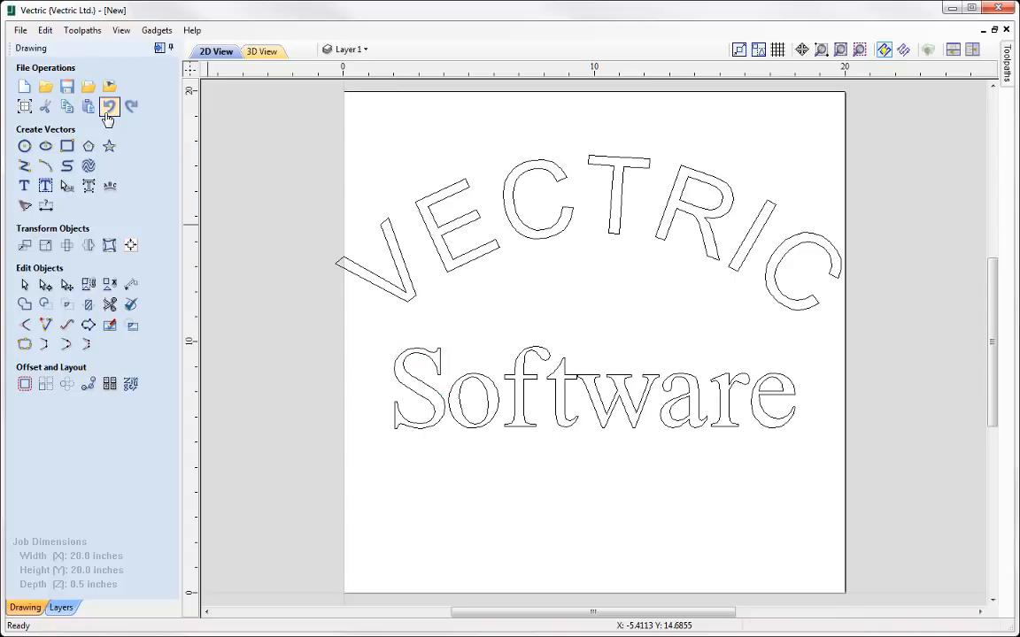
# Step: Try to node edit the Software text, decline its conversion to curves, and return to selection mode
pyautogui.click(439, 376)
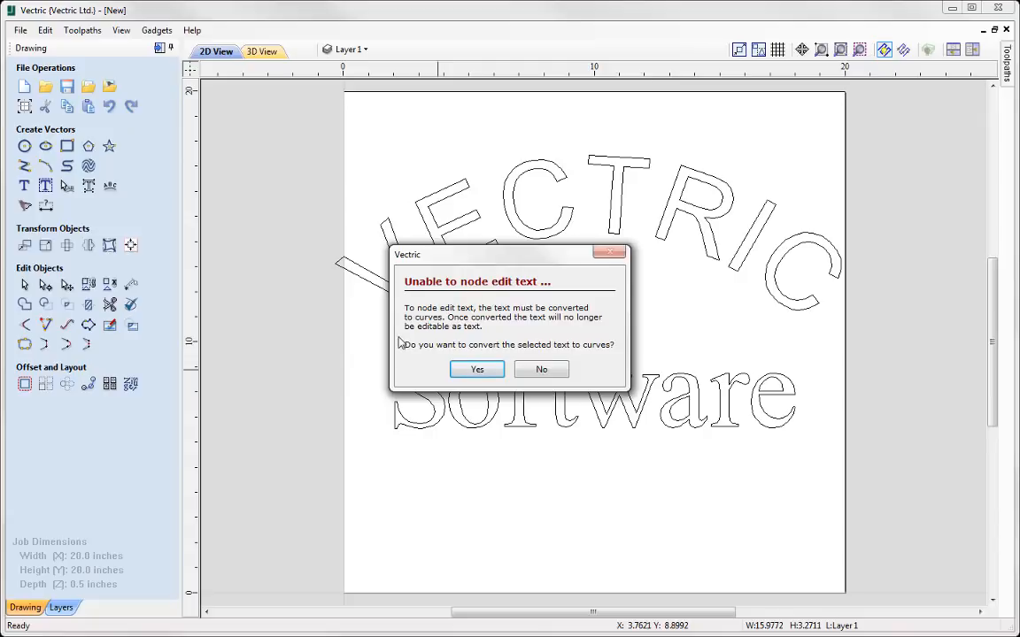
pyautogui.click(542, 370)
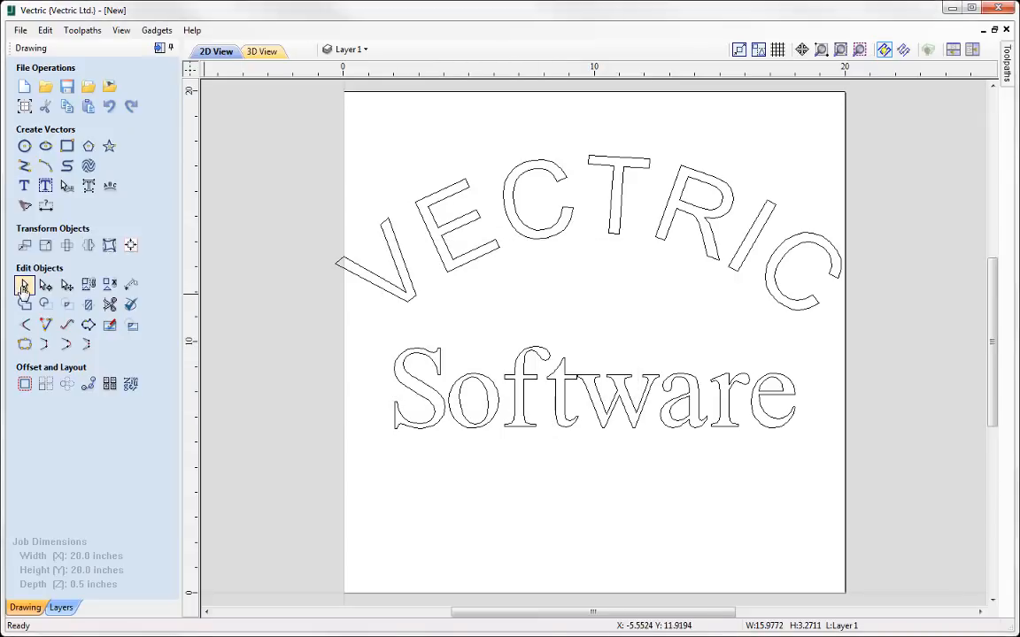
pyautogui.click(24, 285)
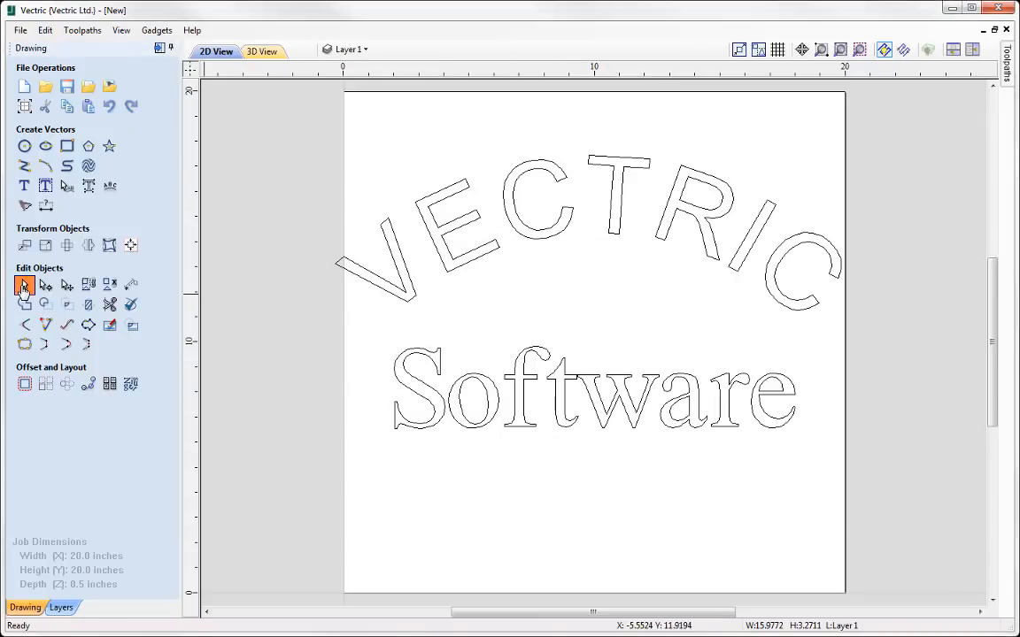
# Step: Open the Software text for editing to check its wording and settings, and close it without changes
pyautogui.click(518, 385)
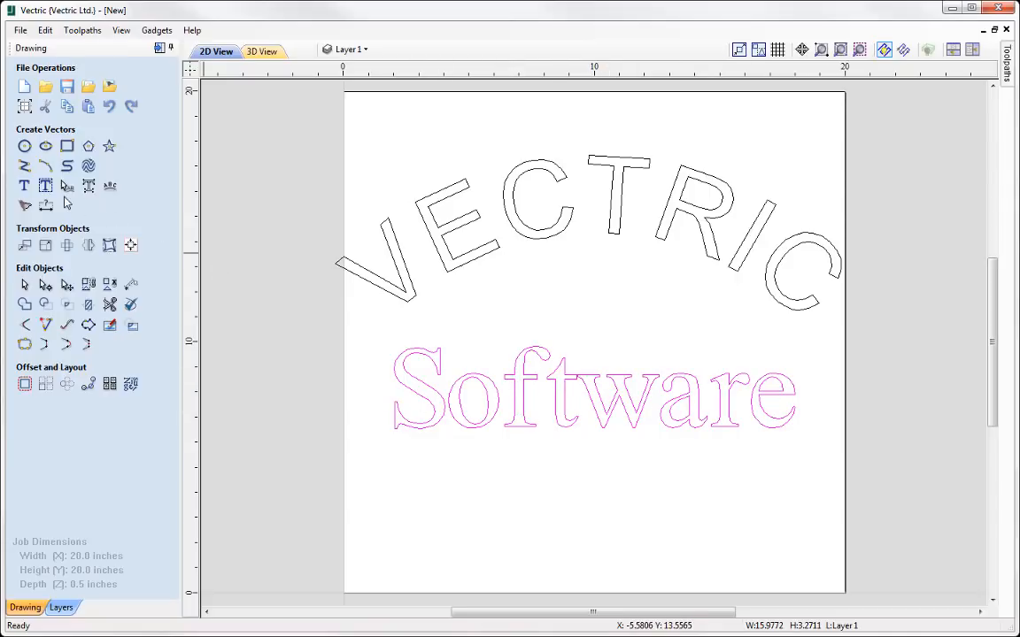
pyautogui.click(24, 185)
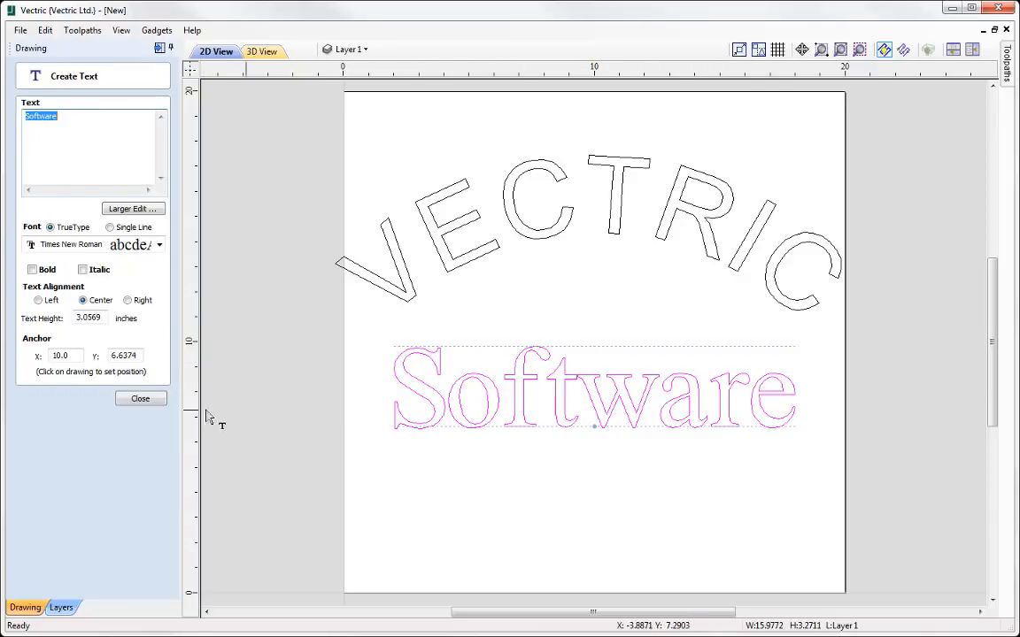
pyautogui.click(140, 399)
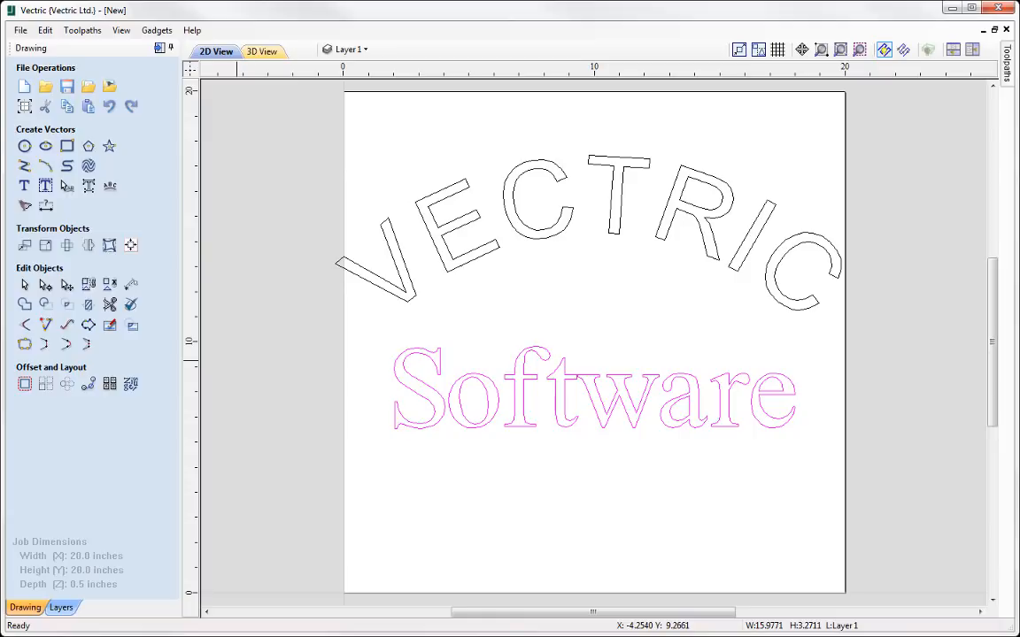
# Step: Change the Software text's font to Brush Script MT and set its text height to 4 inches
pyautogui.click(24, 188)
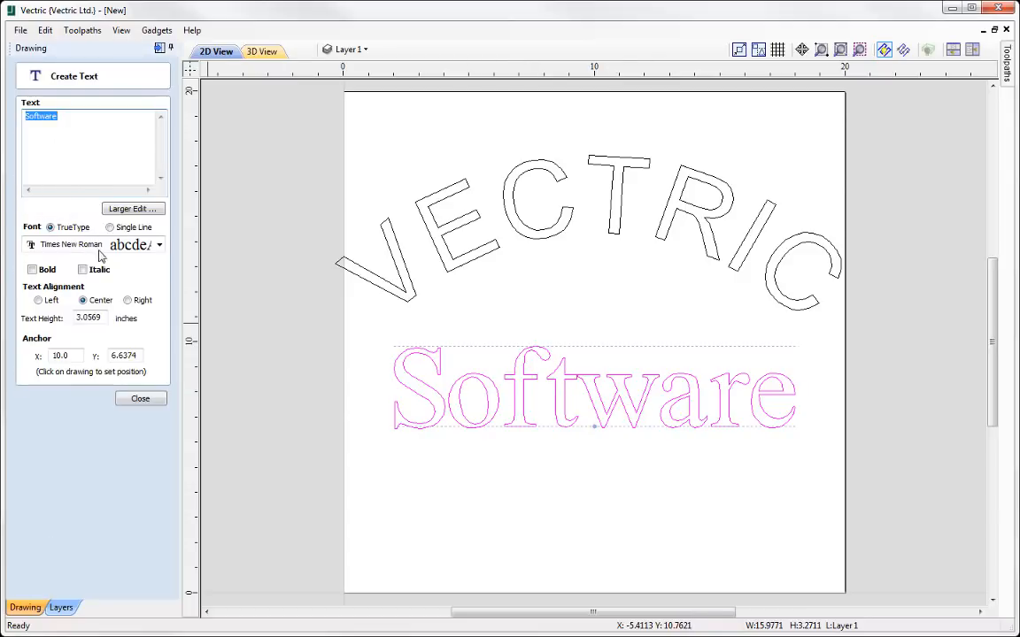
pyautogui.click(161, 246)
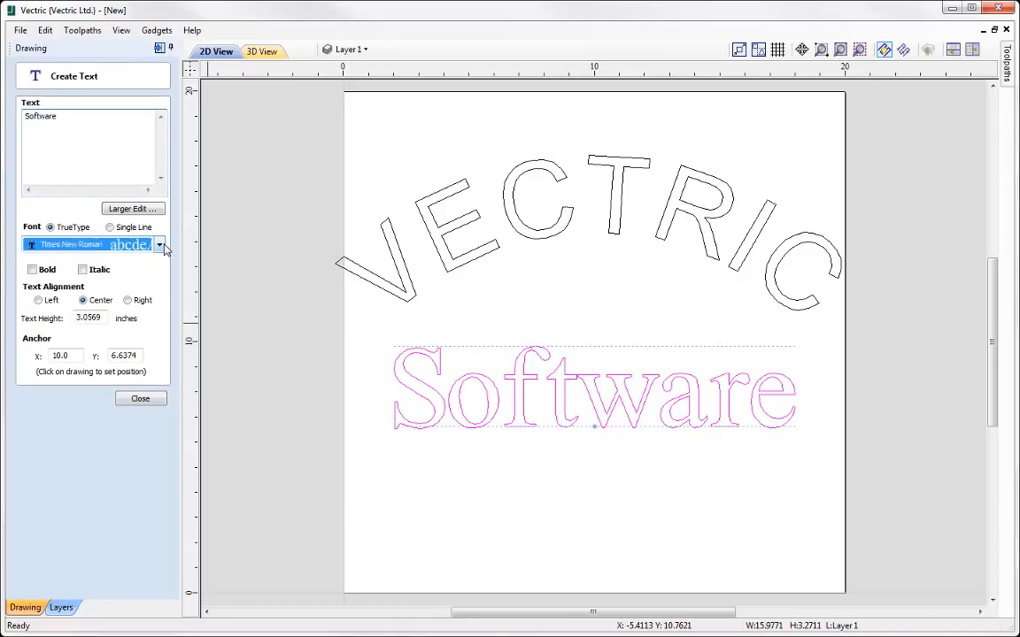
pyautogui.press('b')
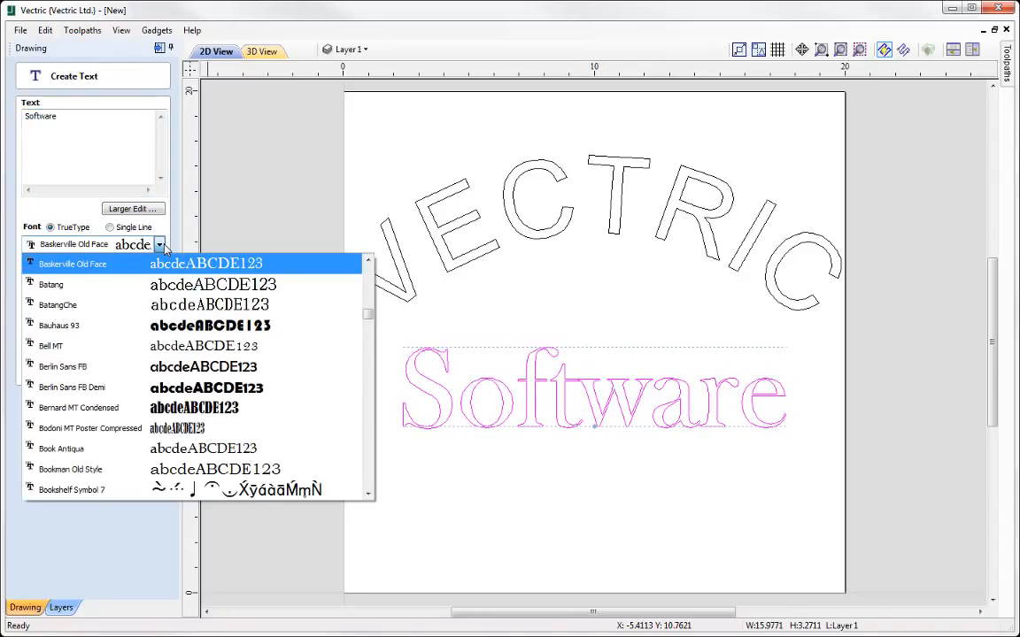
pyautogui.moveTo(365, 318); pyautogui.dragTo(366, 329)
pyautogui.click(89, 346)
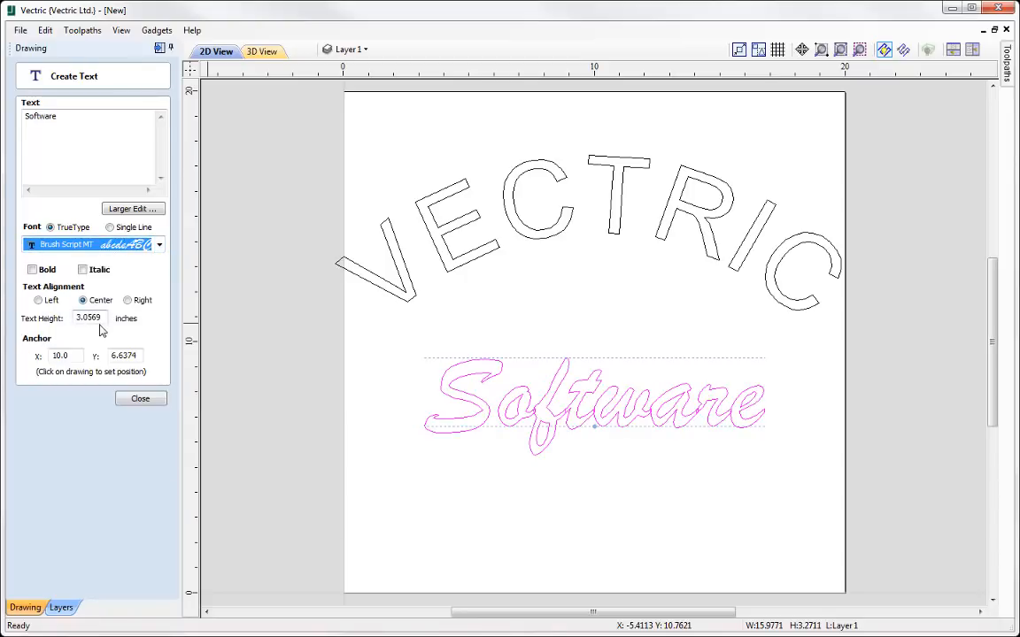
pyautogui.moveTo(103, 319); pyautogui.dragTo(32, 312)
pyautogui.write('4')
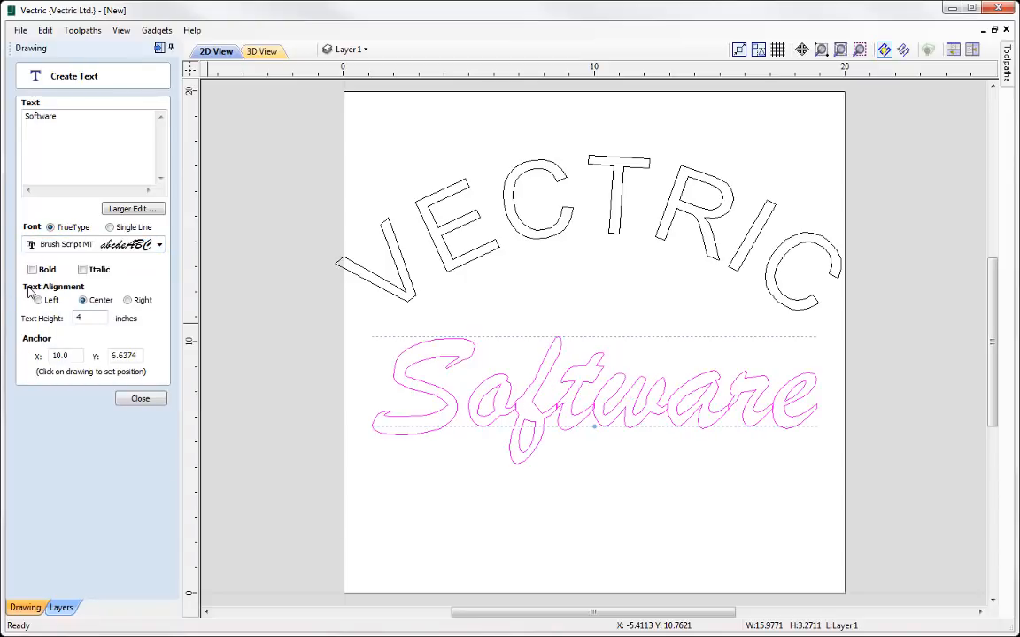
# Step: Finish editing the Software text and convert it to curves
pyautogui.click(144, 402)
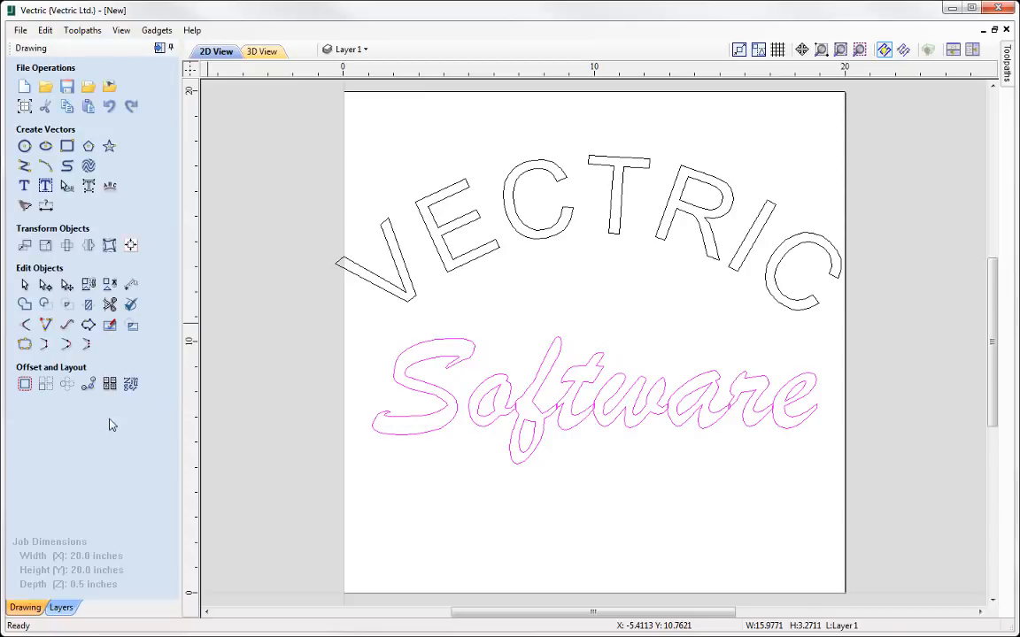
pyautogui.click(858, 52)
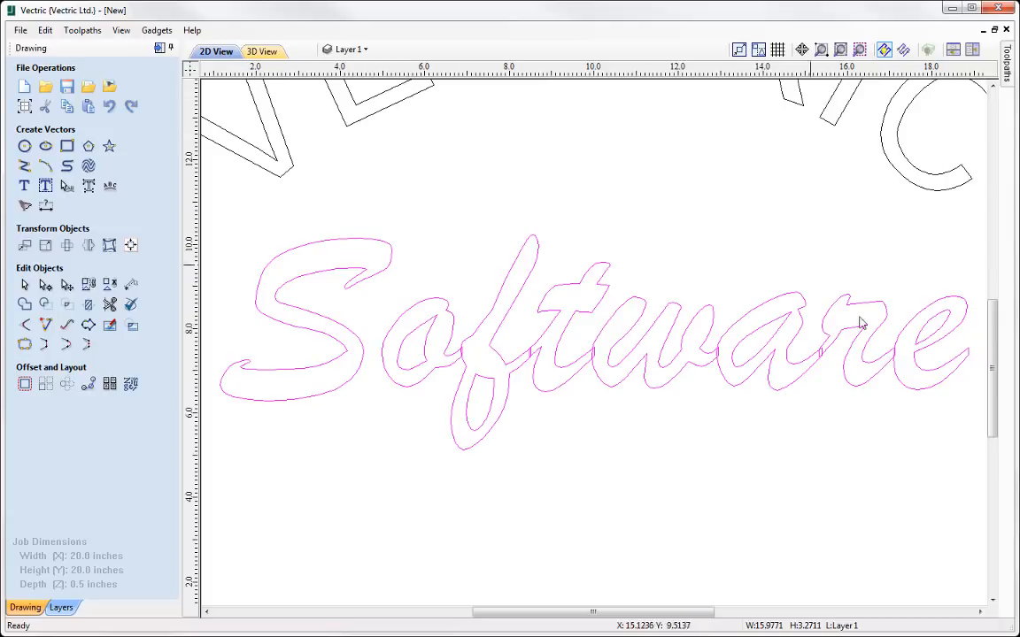
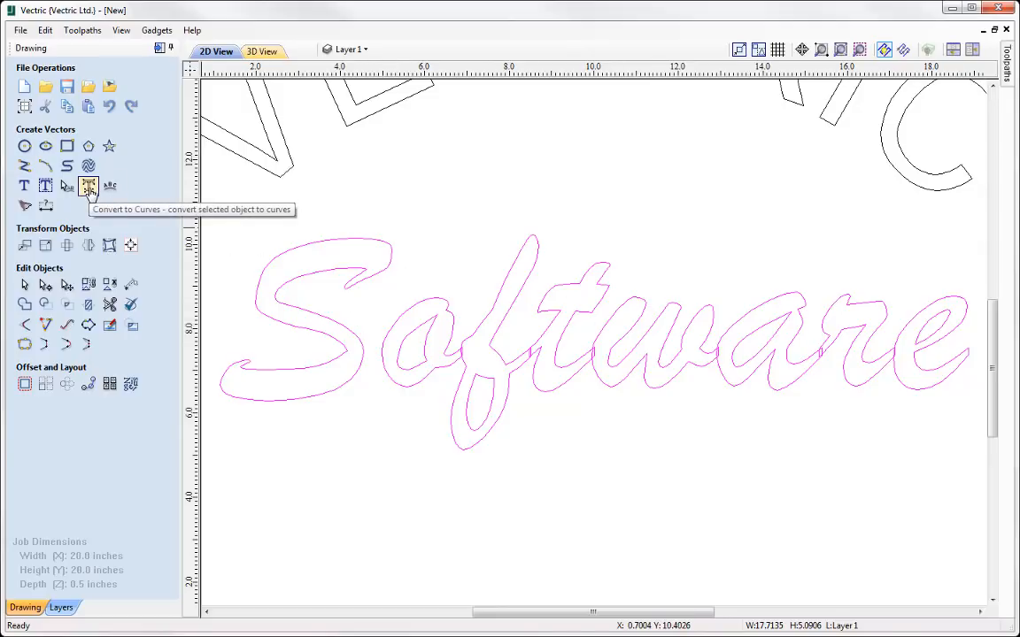
pyautogui.click(89, 187)
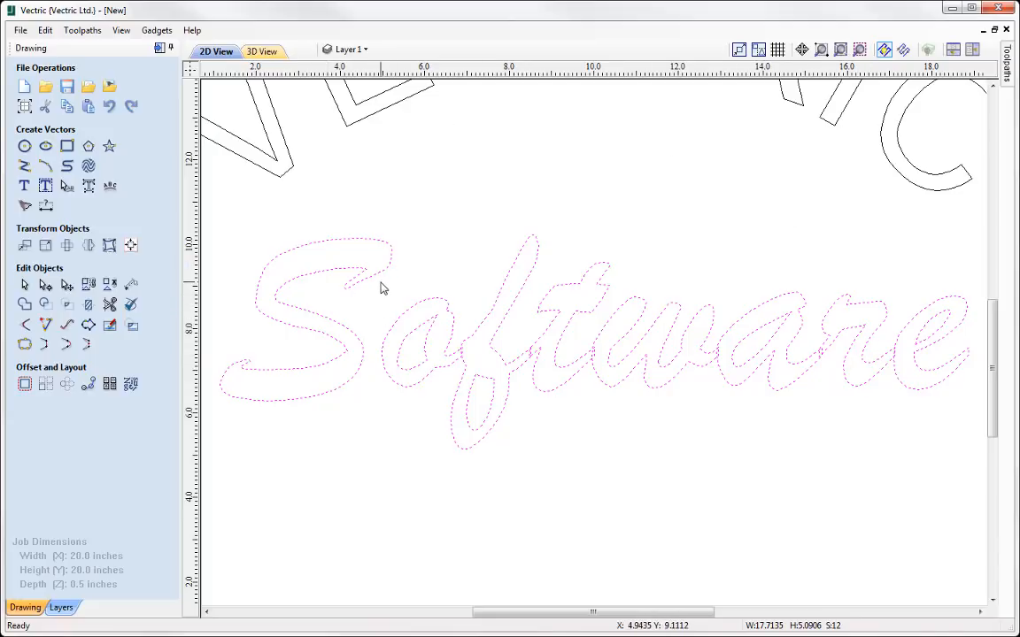
# Step: Weld the overlapping outer outlines of the letters "oftware", leaving the S and the inner outlines of o, f, a and e out of the selection
pyautogui.keyDown('shift'); pyautogui.click(336, 252); pyautogui.keyUp('shift')
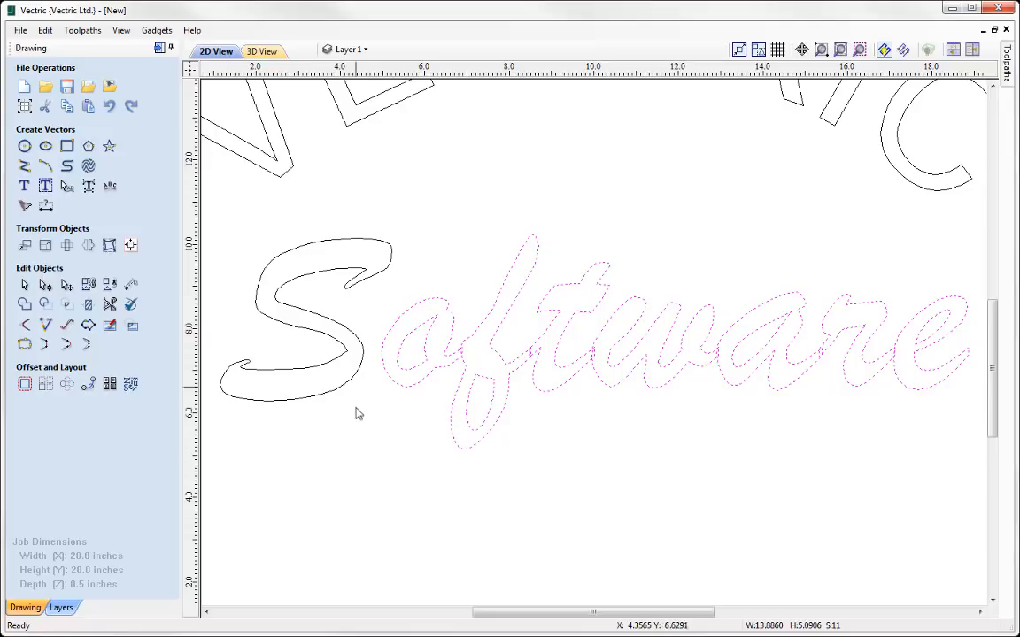
pyautogui.keyDown('shift'); pyautogui.click(418, 346); pyautogui.keyUp('shift')
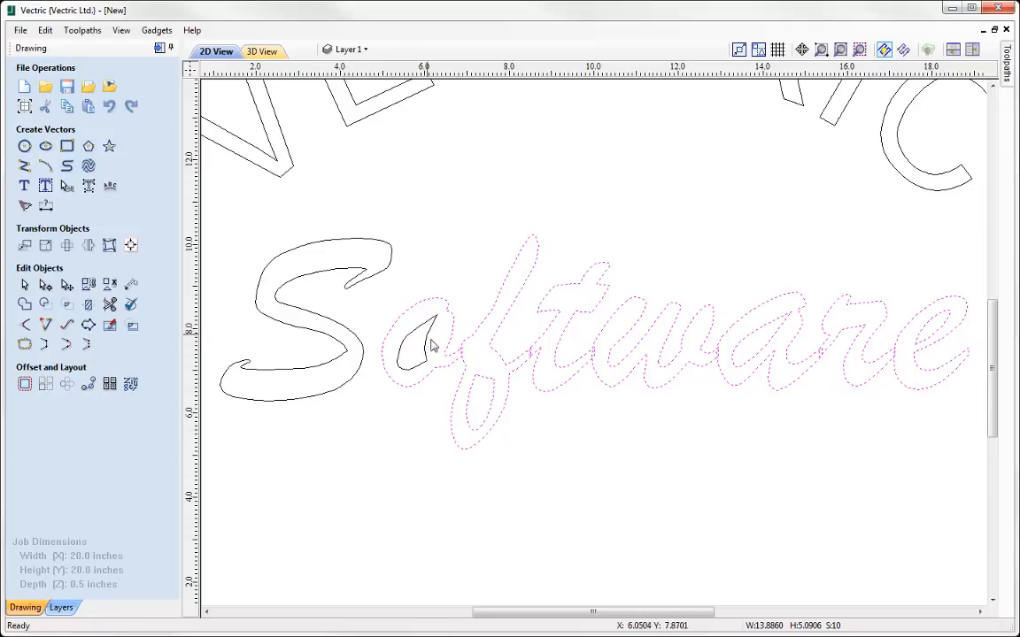
pyautogui.keyDown('ctrl'); pyautogui.click(786, 324); pyautogui.keyUp('ctrl')
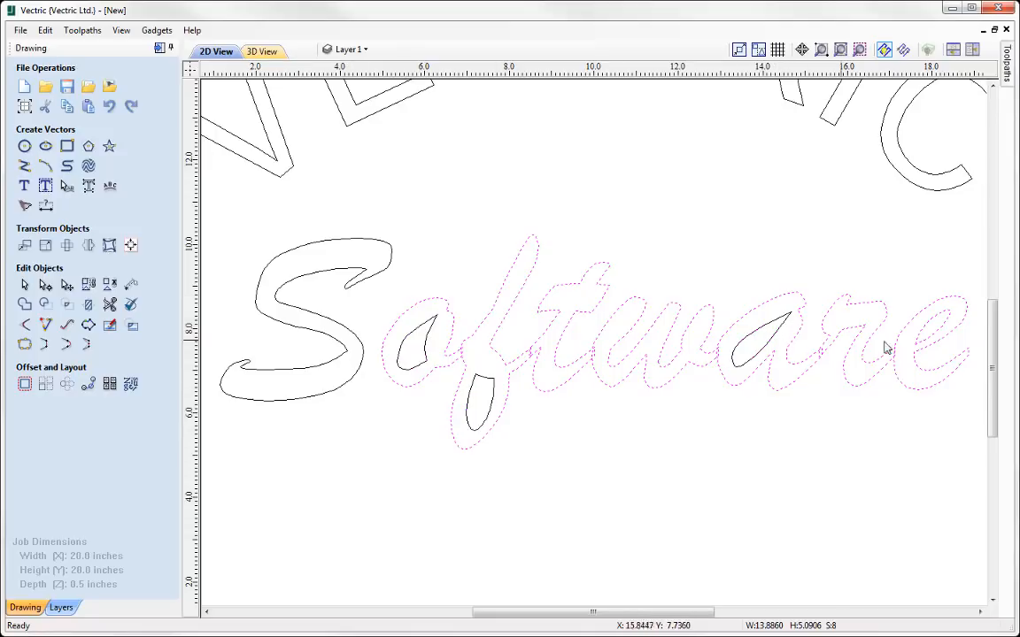
pyautogui.keyDown('ctrl'); pyautogui.click(937, 336); pyautogui.keyUp('ctrl')
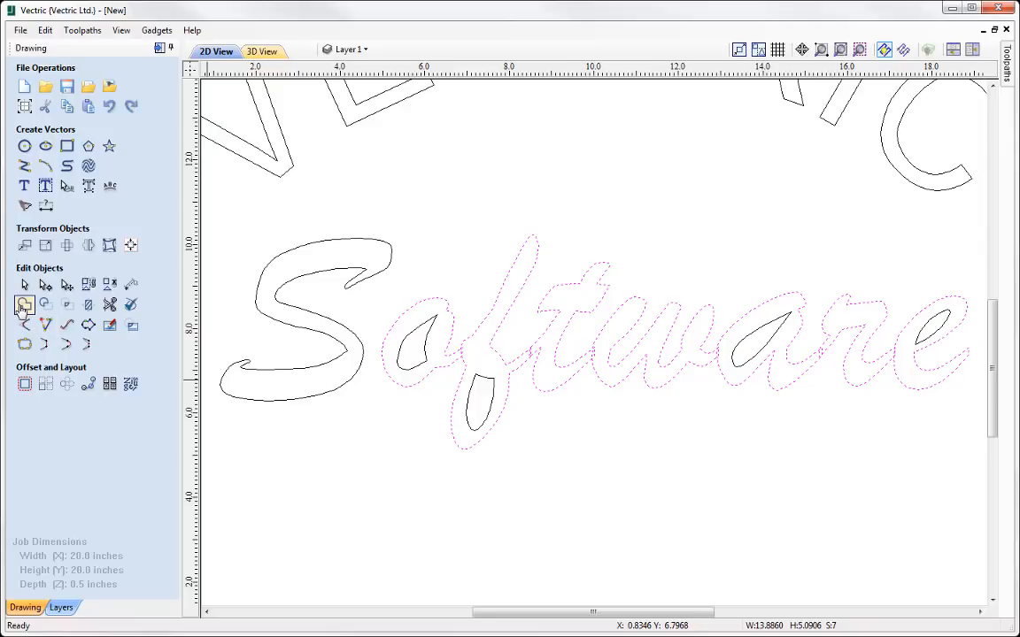
pyautogui.click(24, 307)
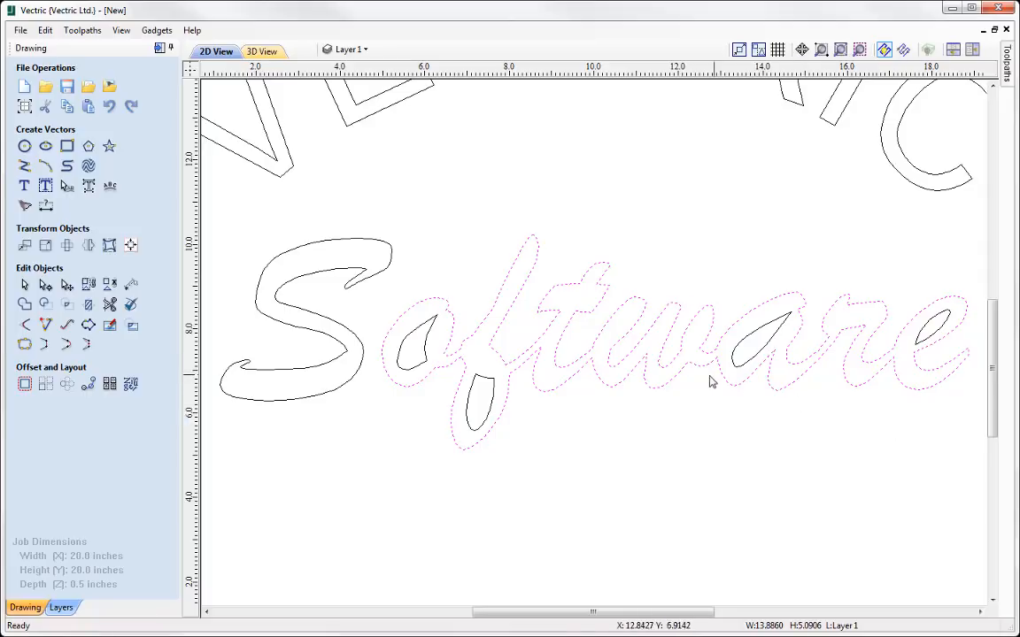
# Step: Examine the welded joint between the letters a and r, and select the welded outline there for node editing
pyautogui.scroll(5, 897, 374)
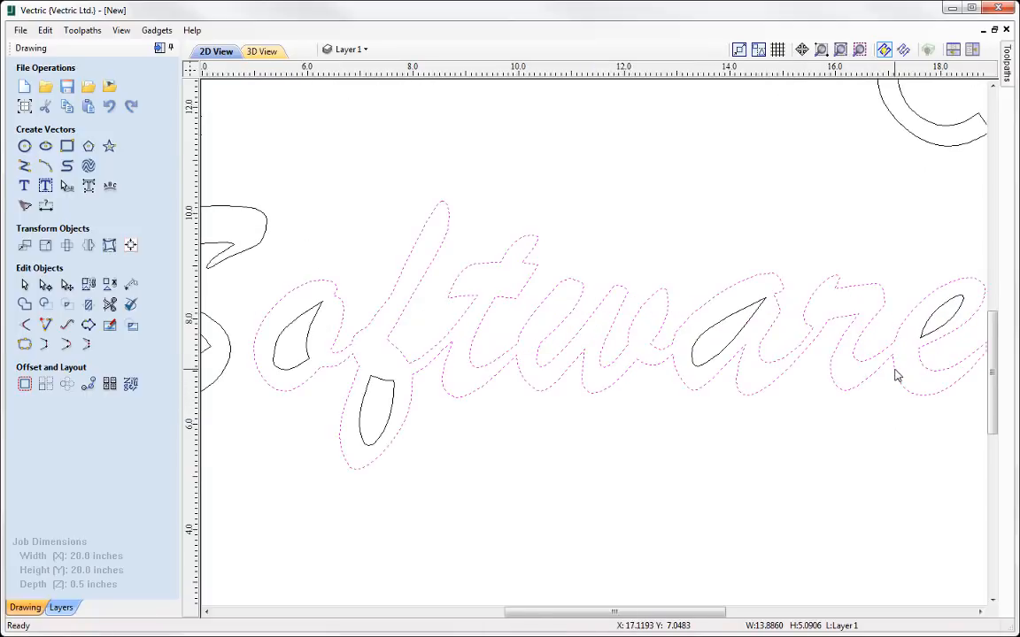
pyautogui.scroll(1, 846, 354)
pyautogui.scroll(1, 779, 368)
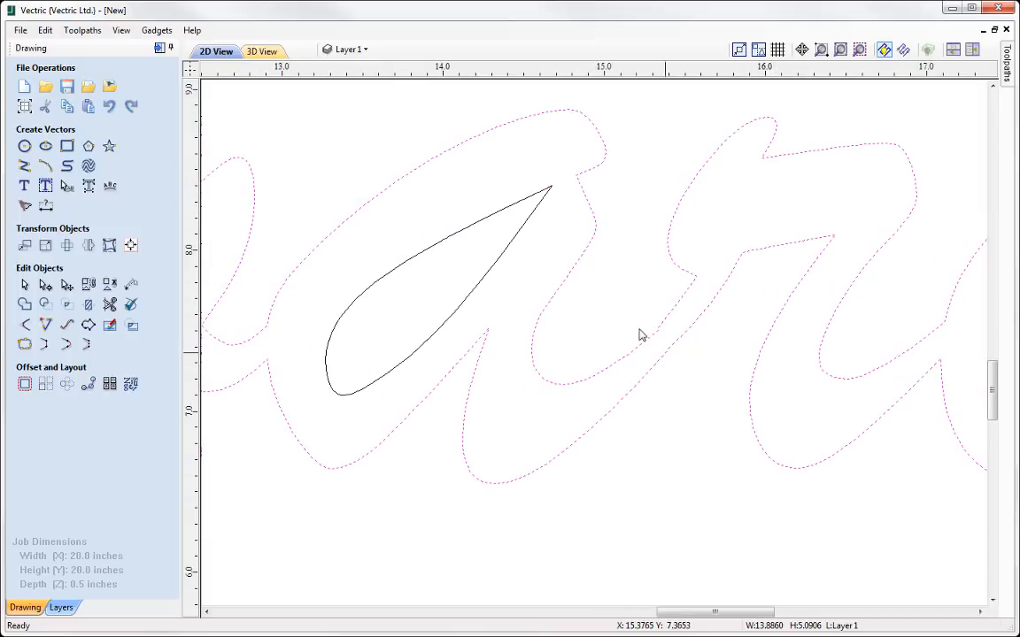
pyautogui.click(695, 370)
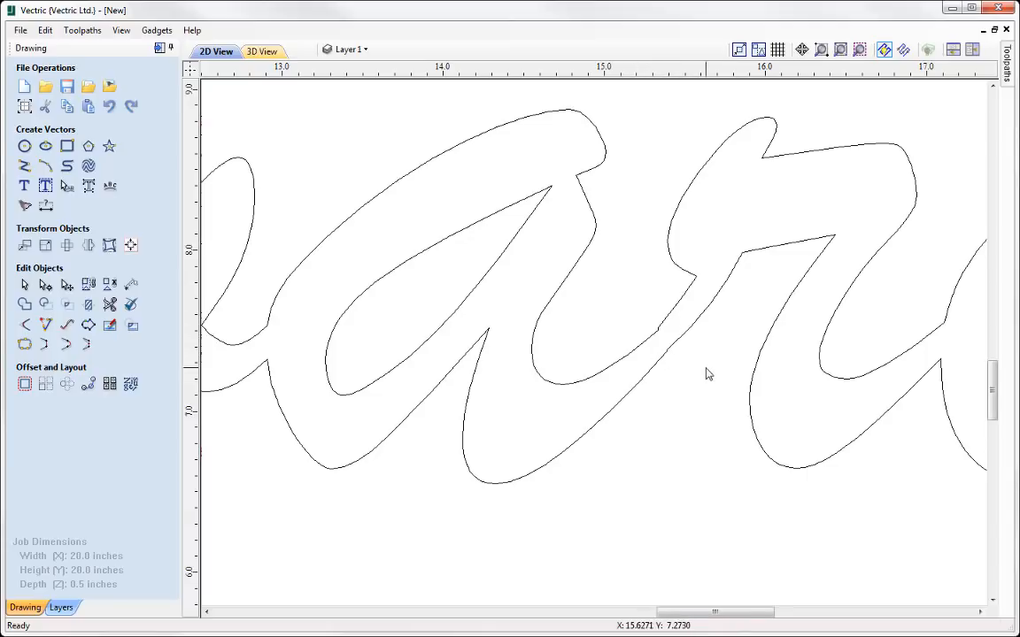
pyautogui.scroll(2, 639, 337)
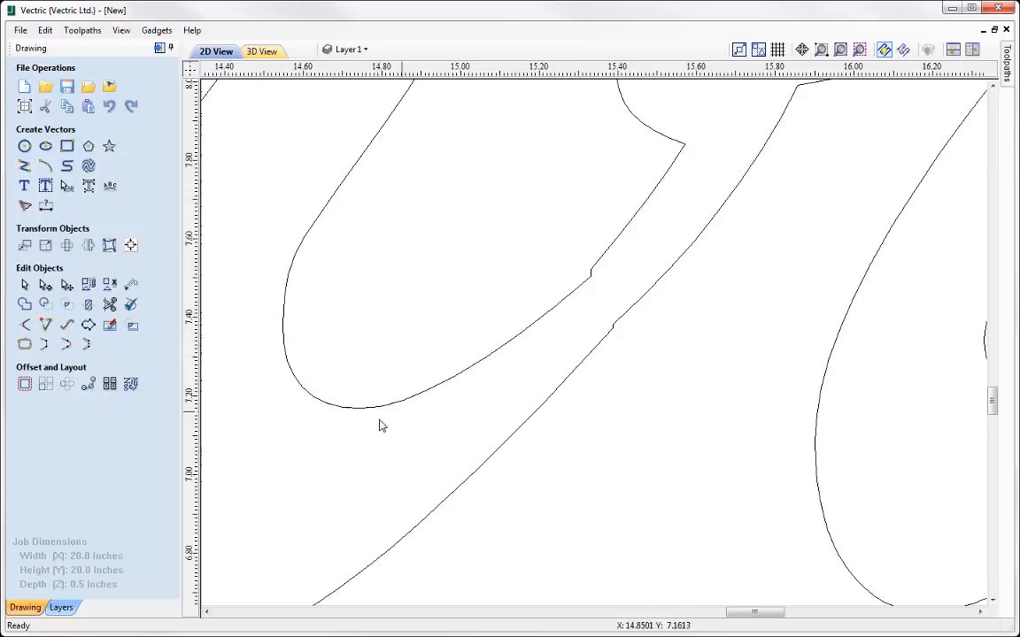
pyautogui.click(570, 299)
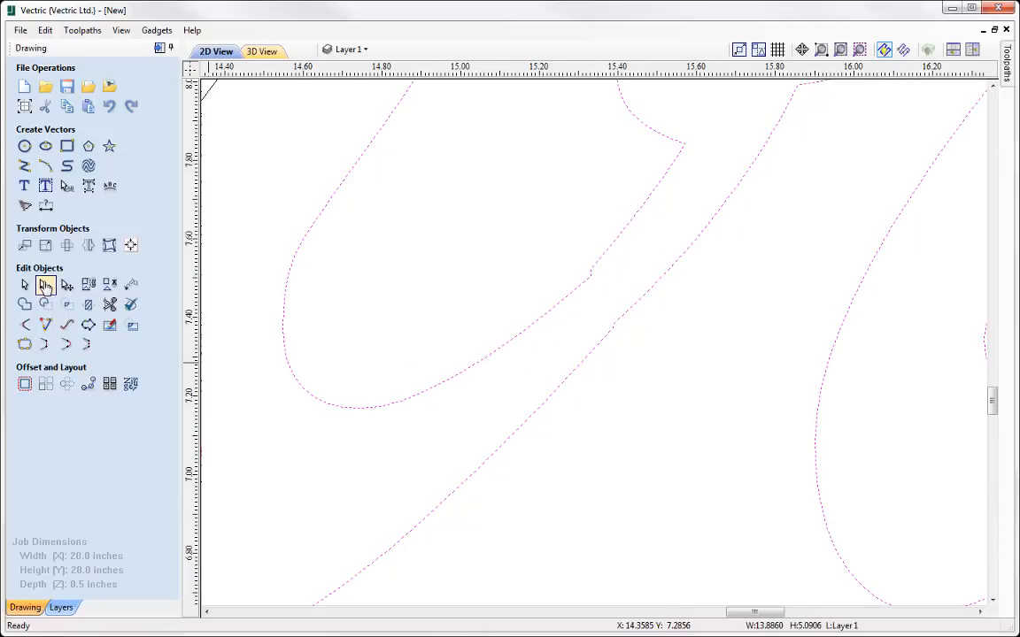
# Step: Delete the two nodes forming the small notch on the upper edge of the stroke joining the "a" and "r" in Software
pyautogui.click(44, 285)
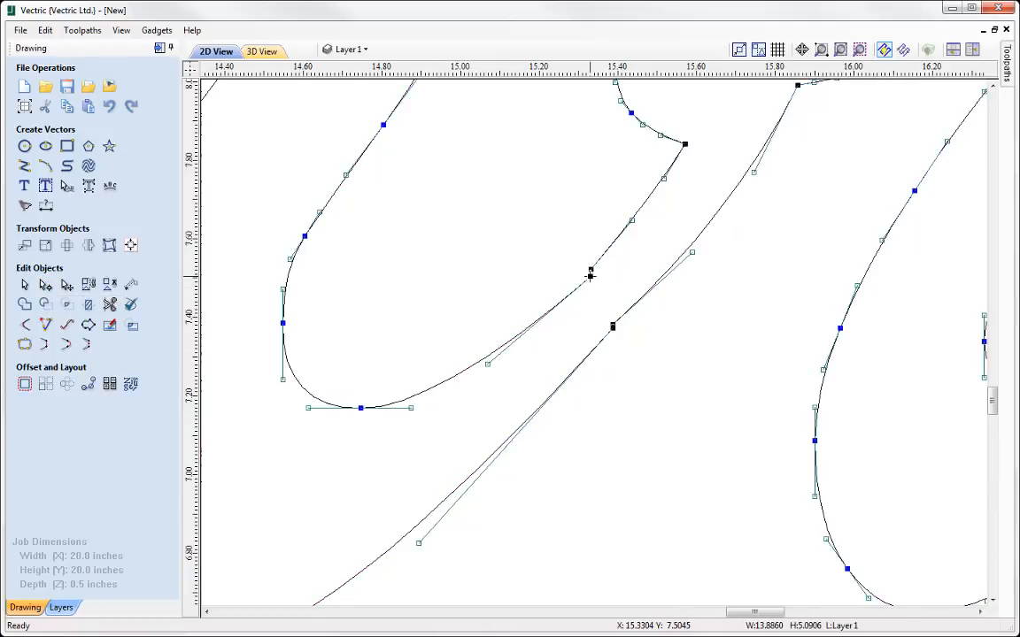
pyautogui.rightClick(590, 276)
pyautogui.click(621, 287)
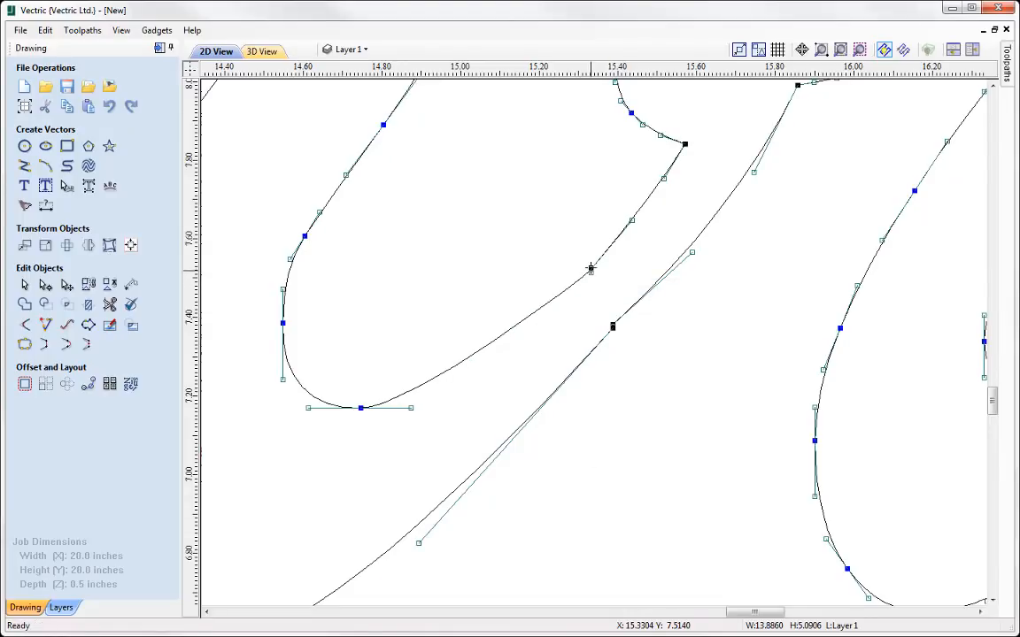
pyautogui.click(591, 270)
pyautogui.press('Delete')
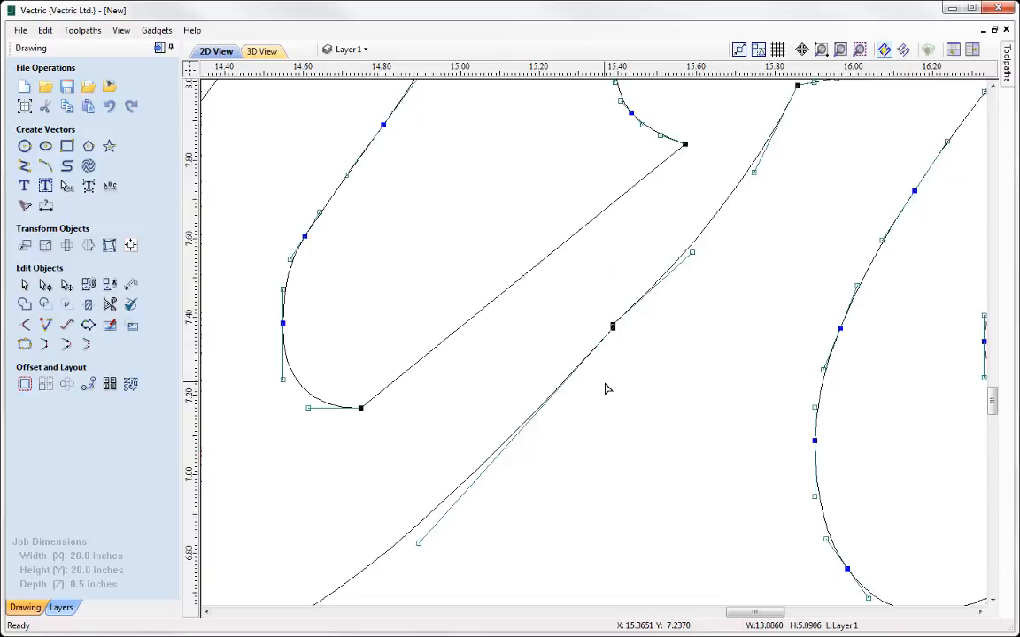
# Step: Convert the straight span on that upper edge to a Bezier, shape it into a gentle curve, and smooth its lower end node
pyautogui.rightClick(471, 324)
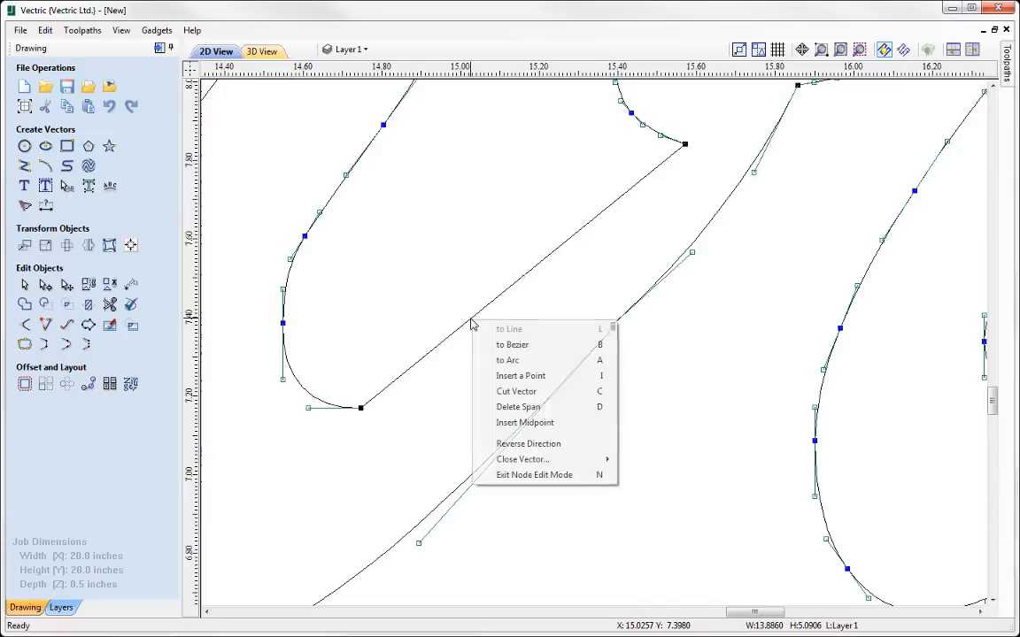
pyautogui.click(513, 347)
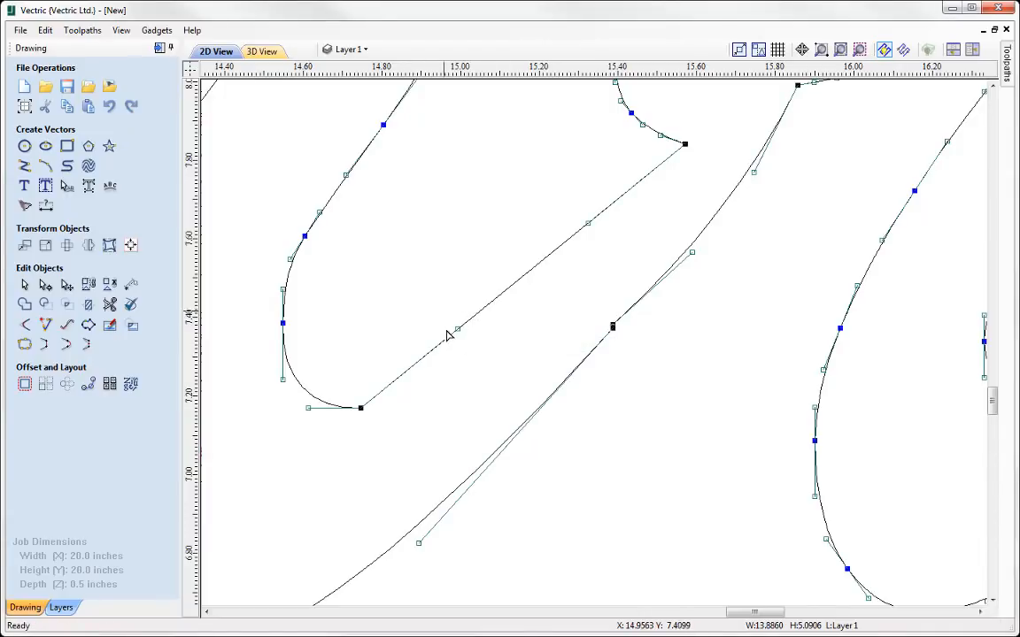
pyautogui.moveTo(458, 328); pyautogui.dragTo(489, 346)
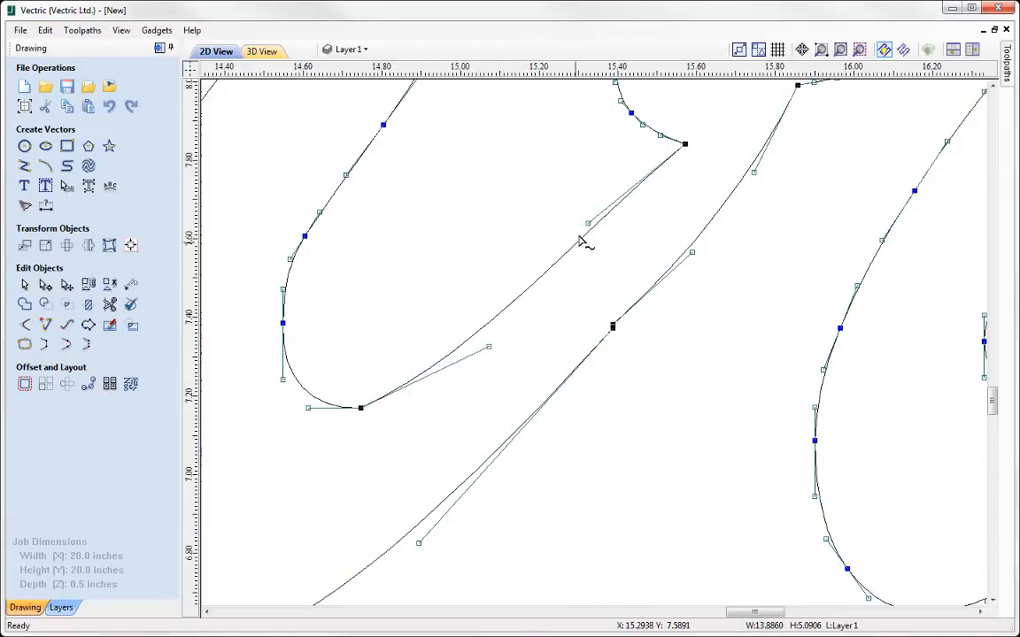
pyautogui.moveTo(588, 223); pyautogui.dragTo(588, 252)
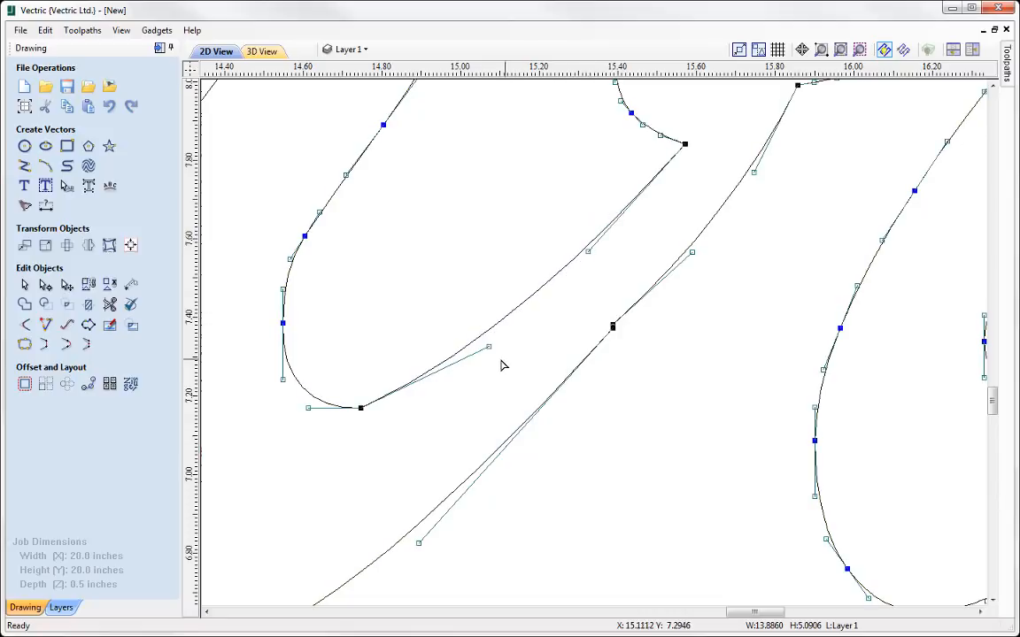
pyautogui.moveTo(489, 346); pyautogui.dragTo(497, 353)
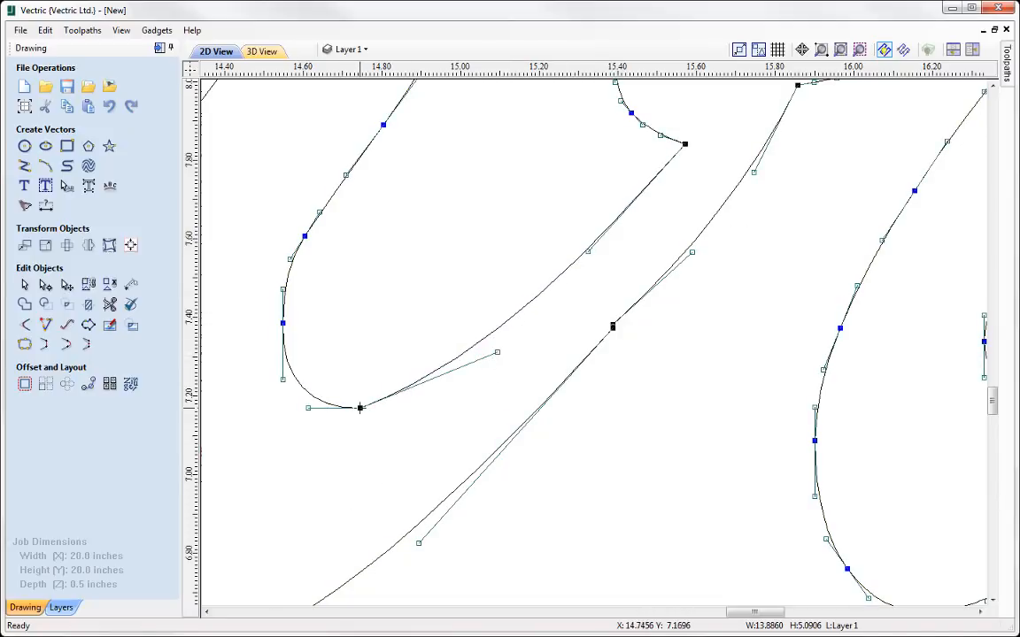
pyautogui.press('s')
# Step: Delete the two nearly coincident nodes on the lower edge of the stroke joining the "a" and "r", and deselect the lettering
pyautogui.scroll(-3, 468, 408)
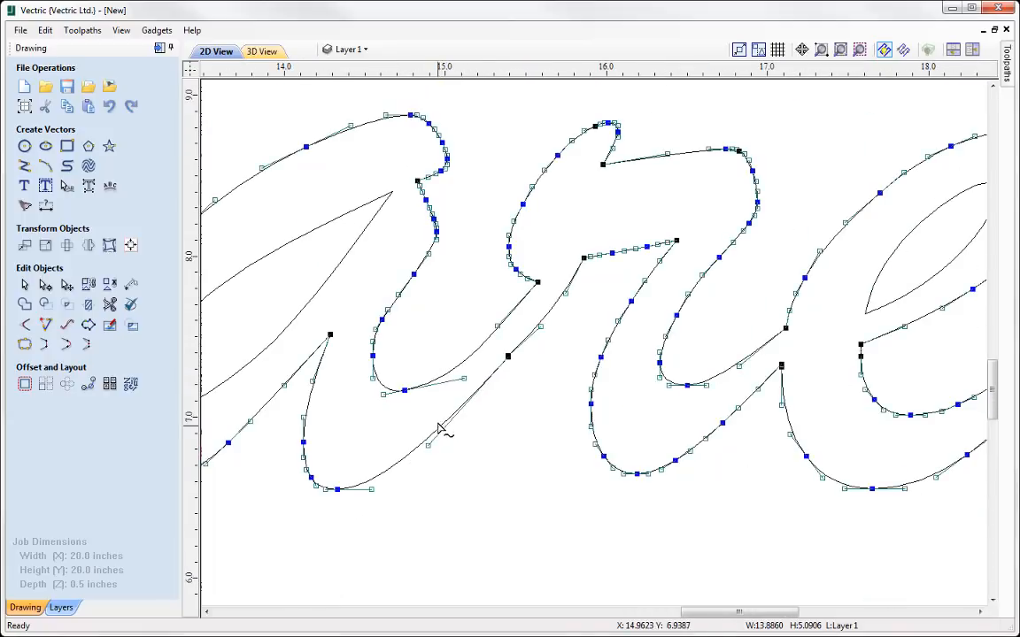
pyautogui.scroll(2, 508, 356)
pyautogui.scroll(4, 509, 357)
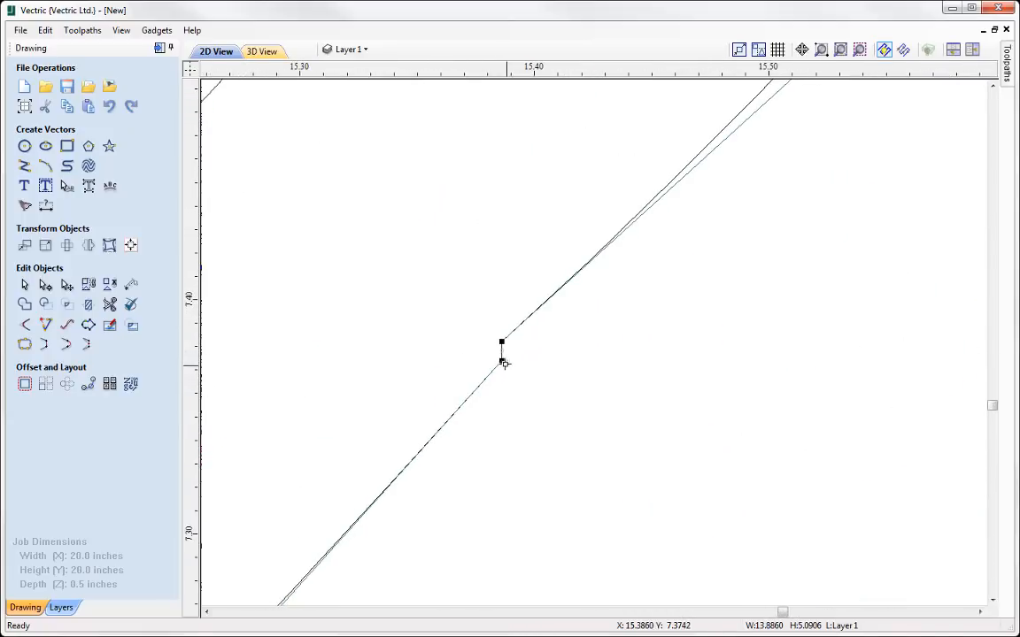
pyautogui.rightClick(503, 357)
pyautogui.click(549, 379)
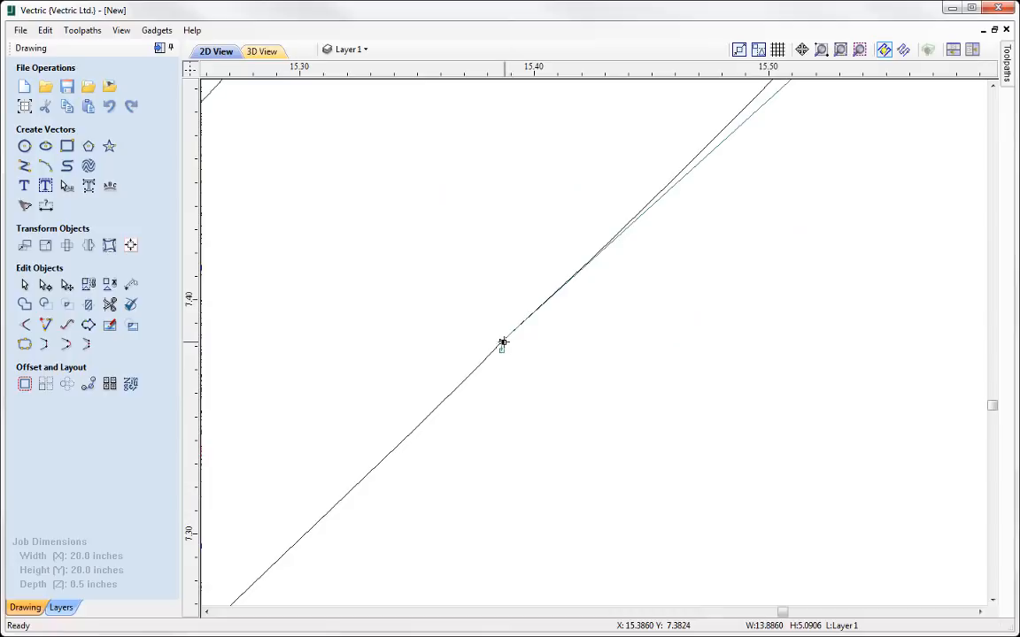
pyautogui.rightClick(504, 347)
pyautogui.click(532, 353)
pyautogui.scroll(-5, 535, 360)
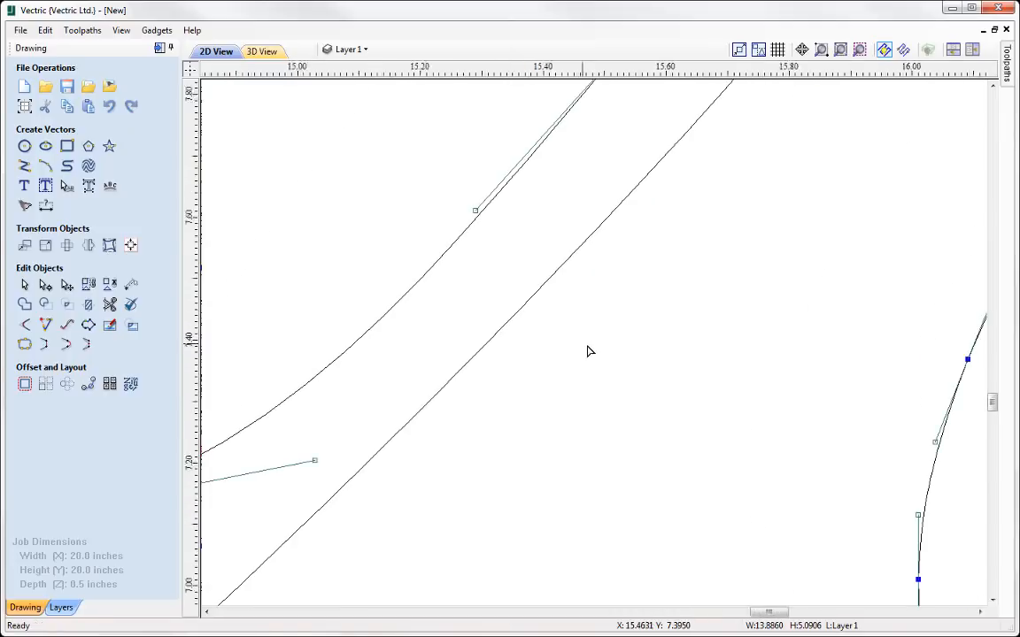
pyautogui.click(571, 379)
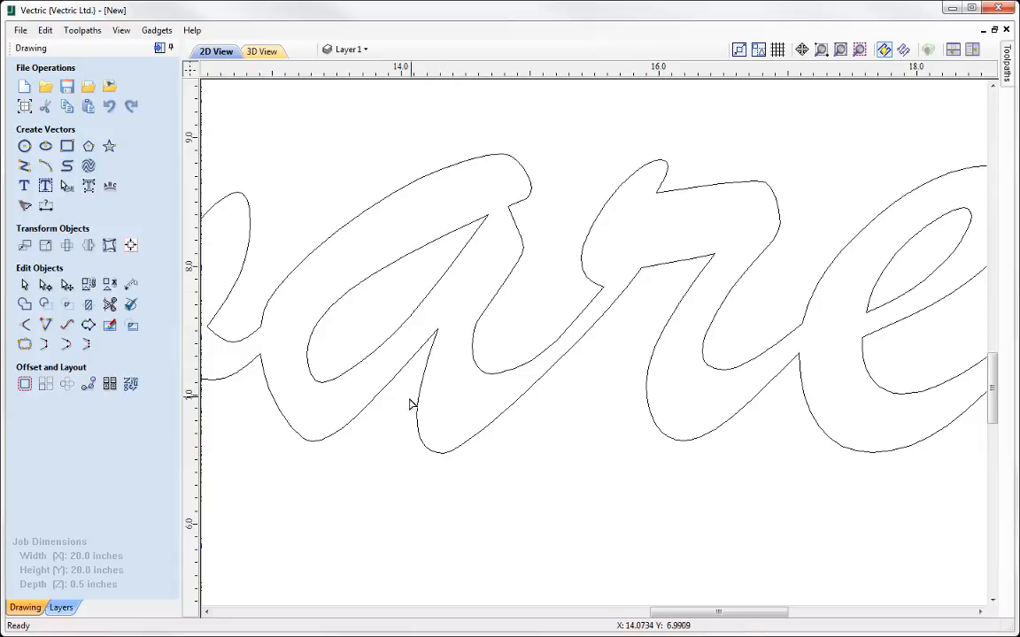
# Step: Select both the VECTRIC and Software lettering and delete them from the job
pyautogui.click(841, 51)
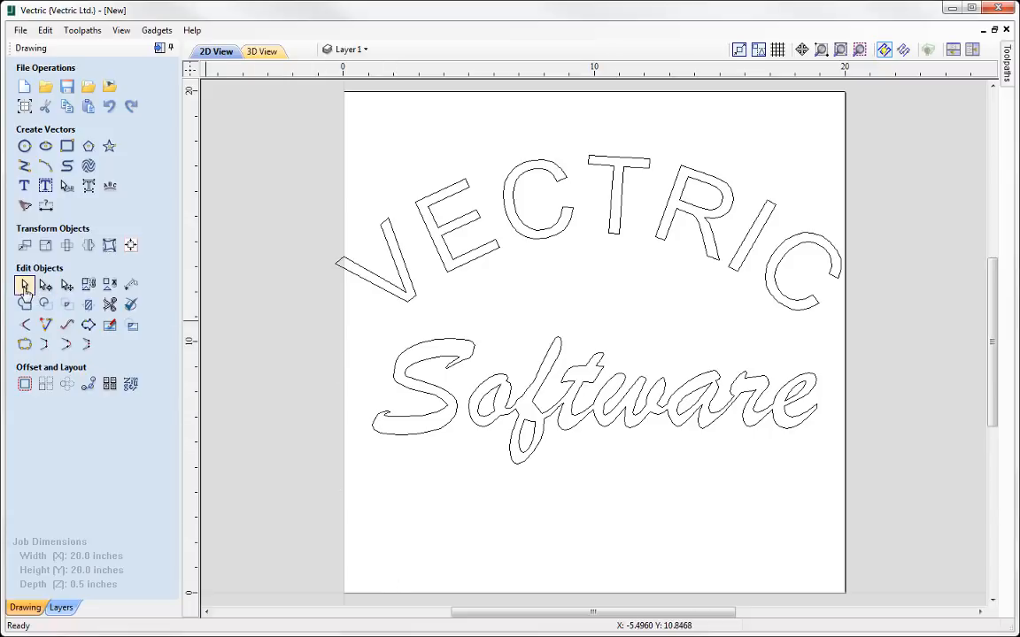
pyautogui.moveTo(310, 114)
pyautogui.mouseDown()
pyautogui.moveTo(538, 331)
pyautogui.moveTo(865, 535)
pyautogui.moveTo(875, 584)
pyautogui.mouseUp()
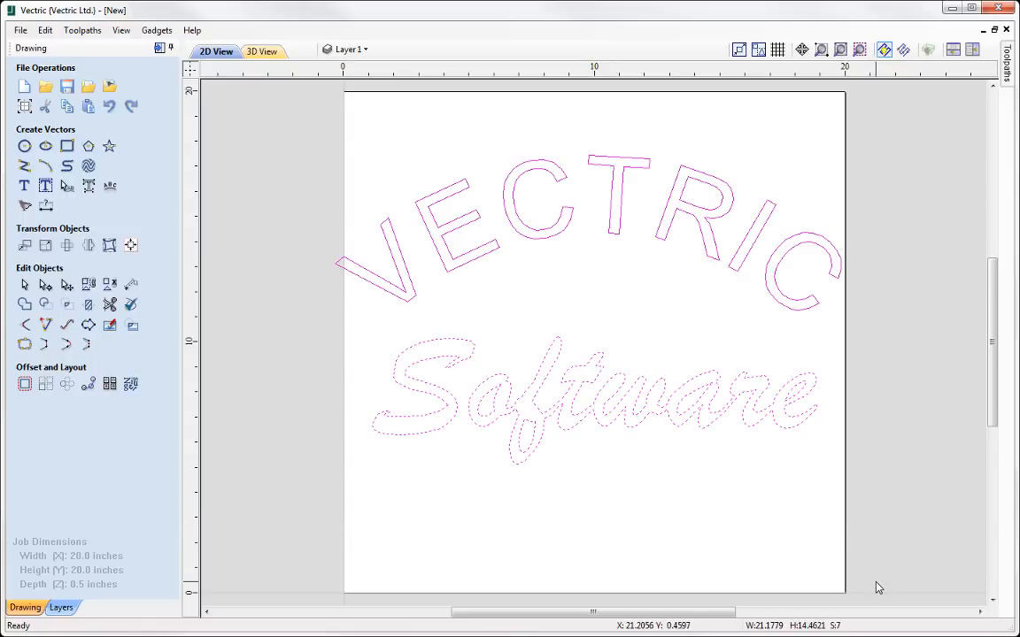
pyautogui.press('Delete')
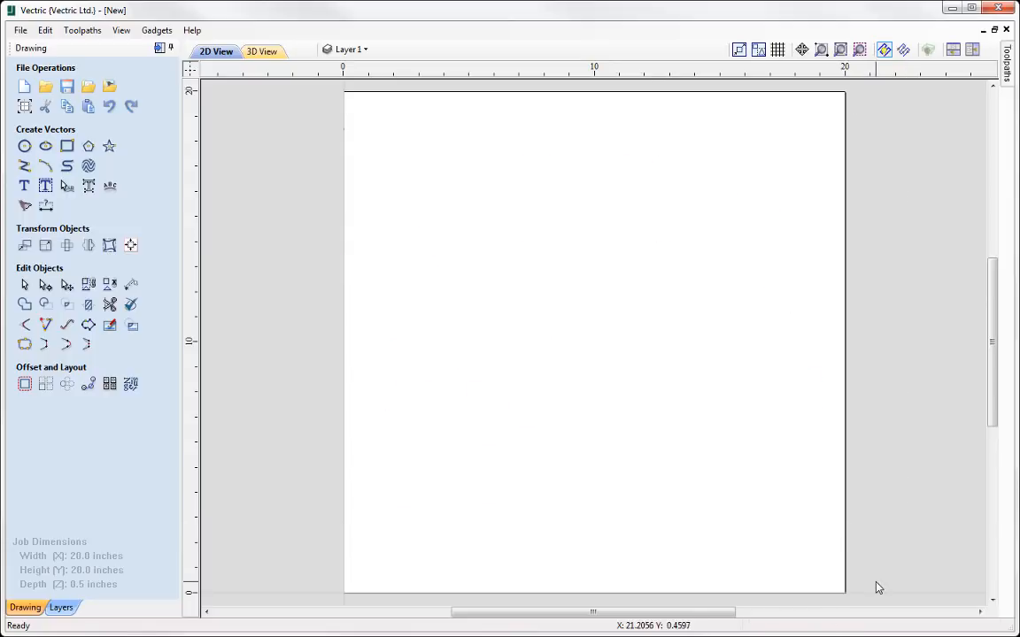
# Step: Create the text SOFTWARE in centred Arial, 2.0 inches high, in the middle of the job area
pyautogui.click(24, 186)
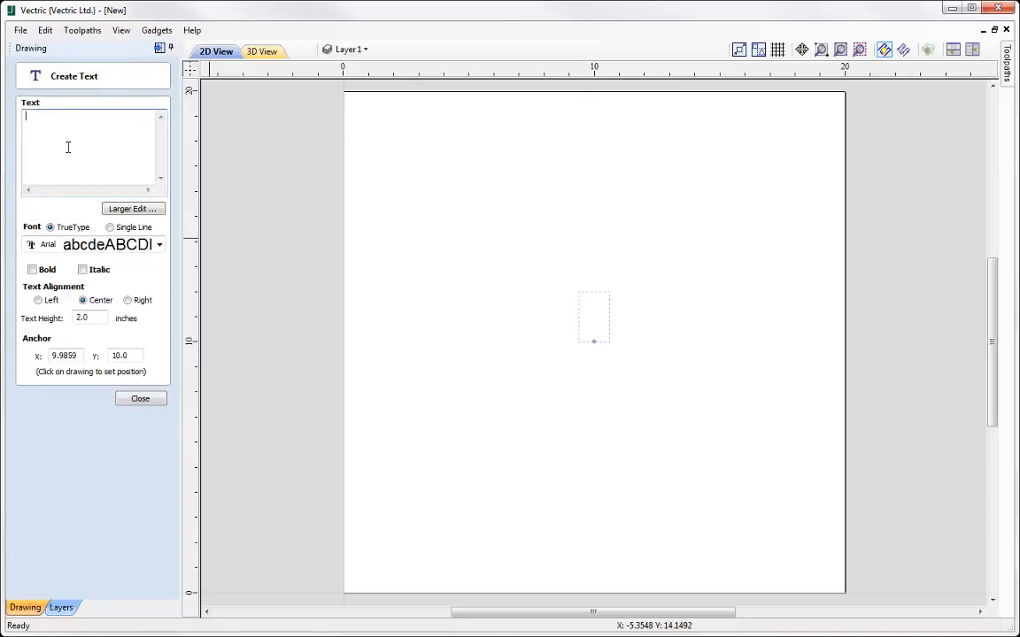
pyautogui.write('SOFTWARE')
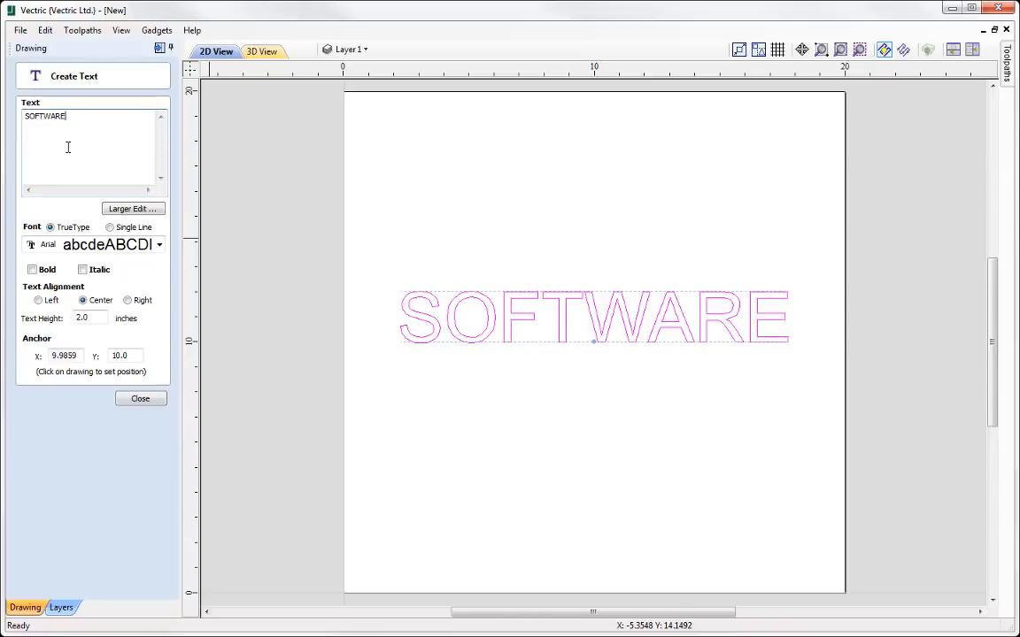
pyautogui.click(133, 399)
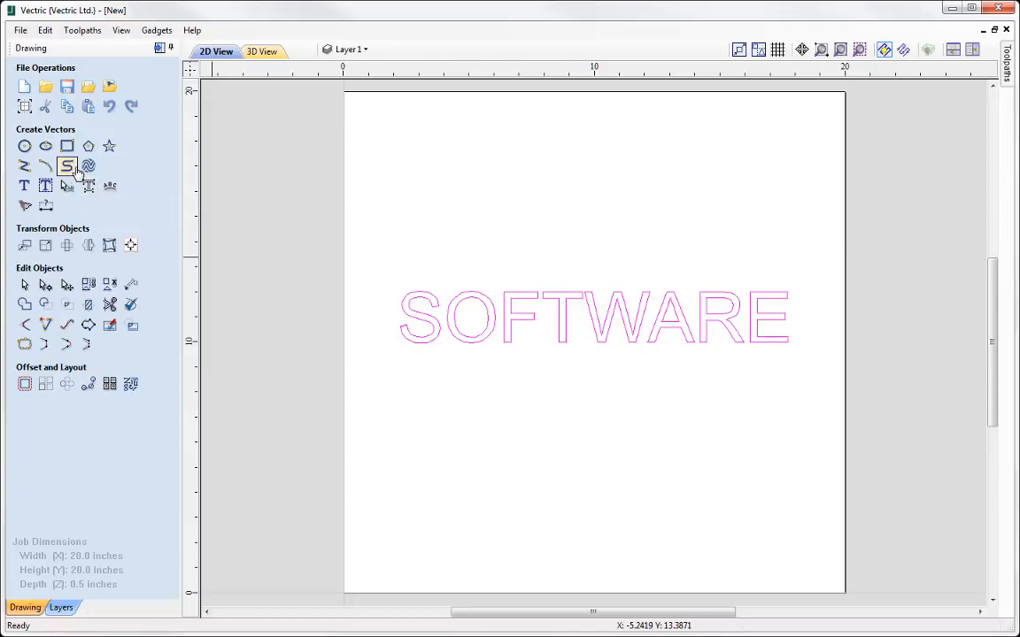
# Step: Draw a four-point S-shaped wavy curve about 17 inches wide above the SOFTWARE text
pyautogui.click(68, 168)
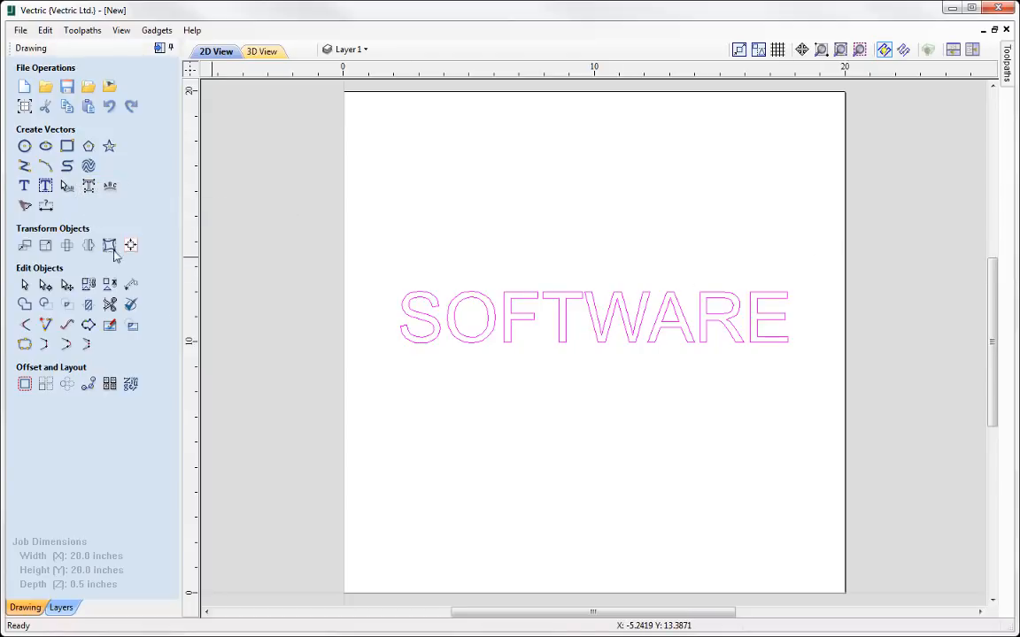
pyautogui.click(355, 263)
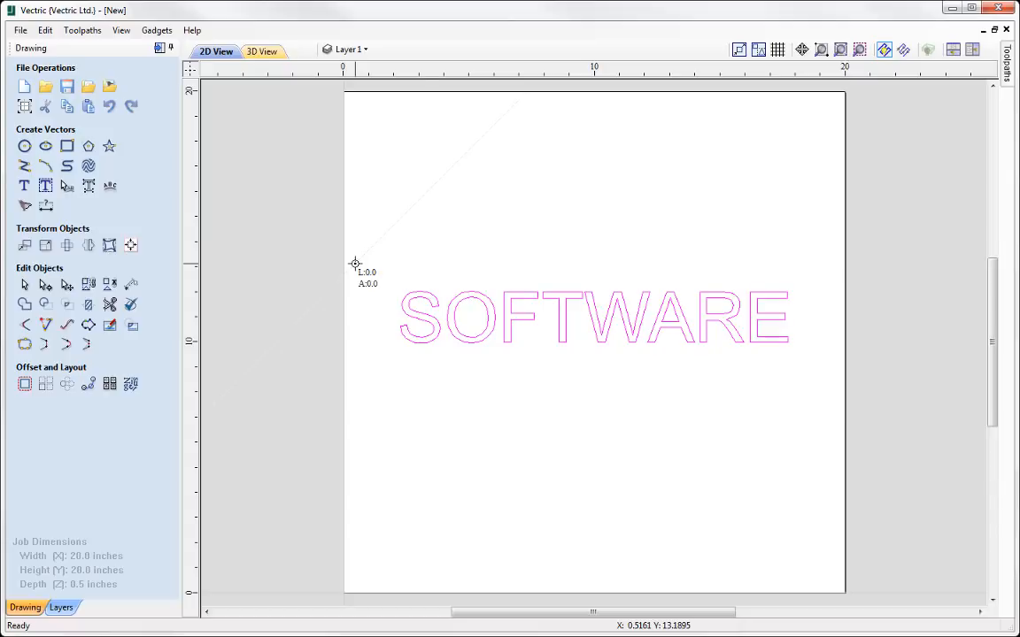
pyautogui.click(481, 203)
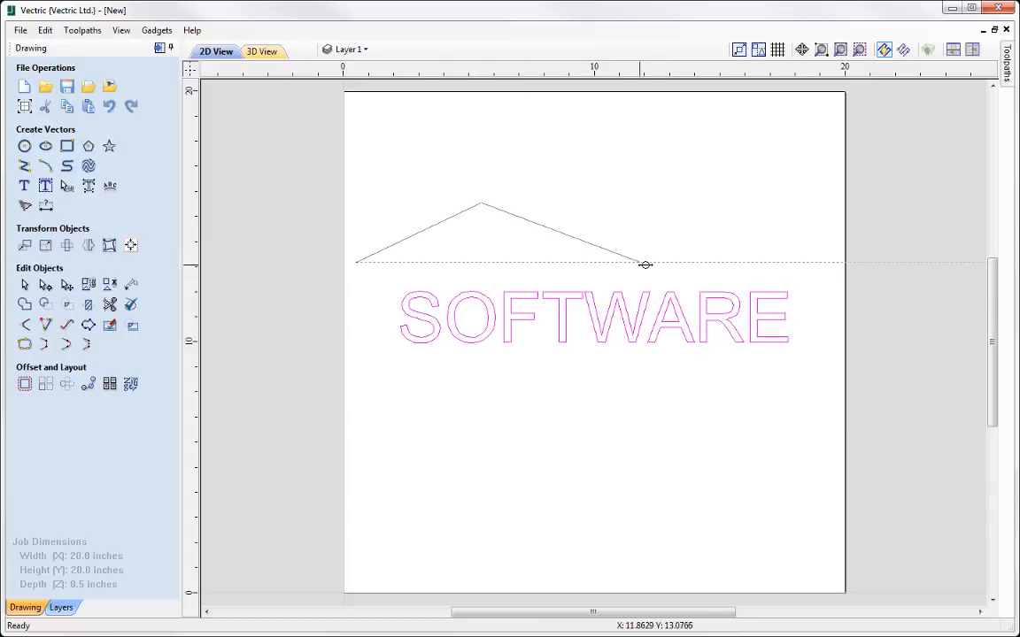
pyautogui.click(648, 262)
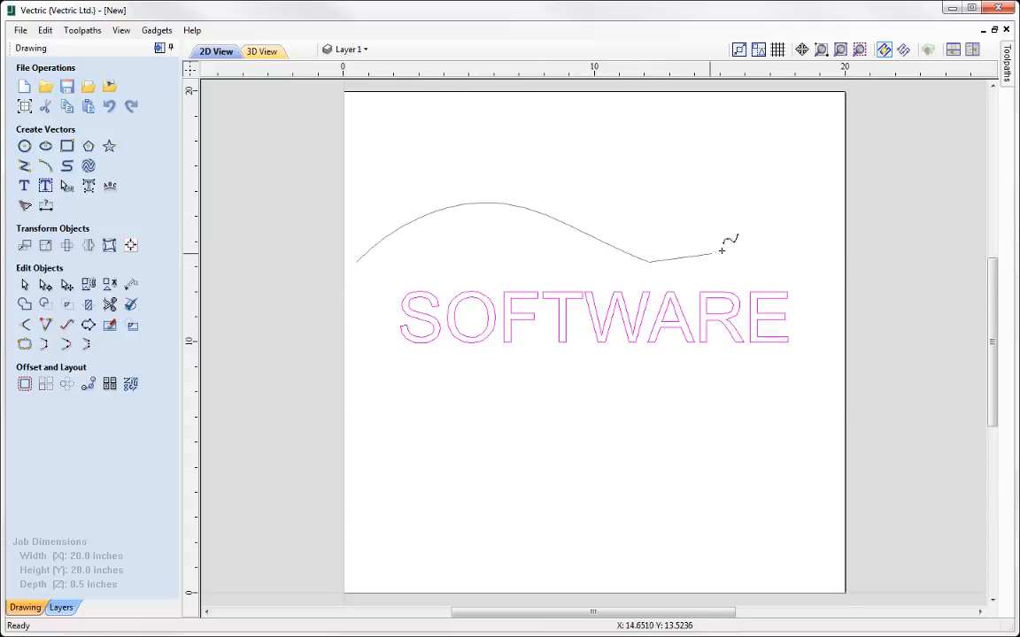
pyautogui.click(785, 222)
pyautogui.rightClick(785, 221)
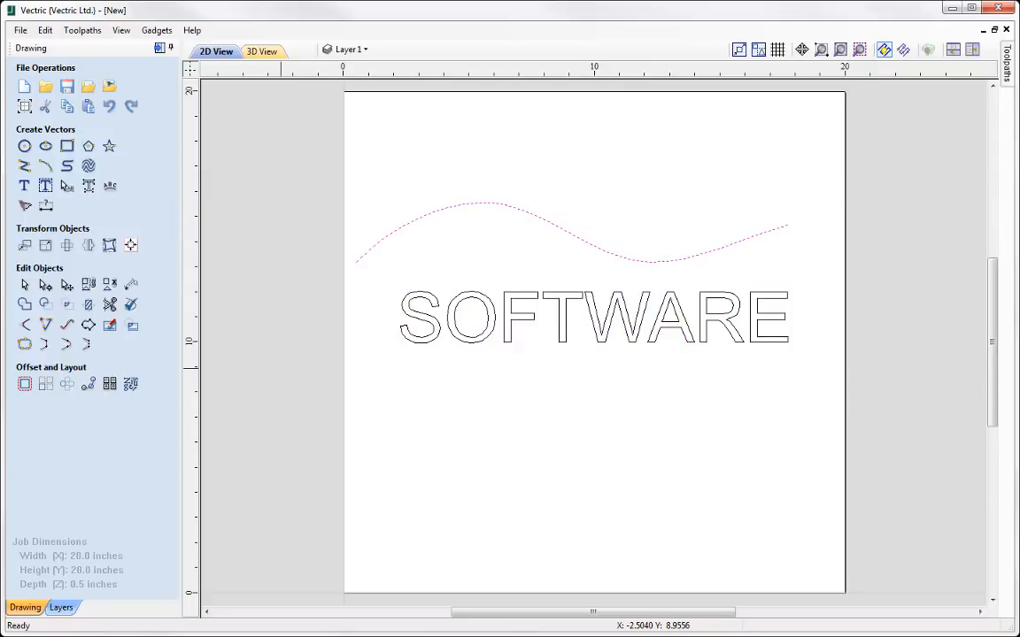
# Step: Wrap the SOFTWARE text onto the wavy curve with its letters set to Align to Curve
pyautogui.click(457, 300)
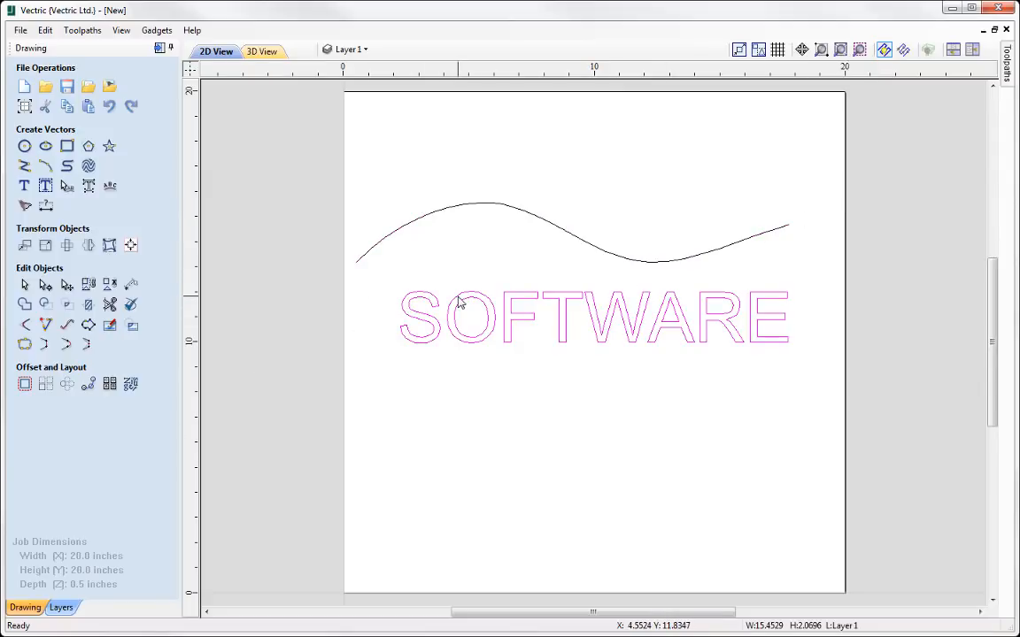
pyautogui.keyDown('shift'); pyautogui.click(441, 212); pyautogui.keyUp('shift')
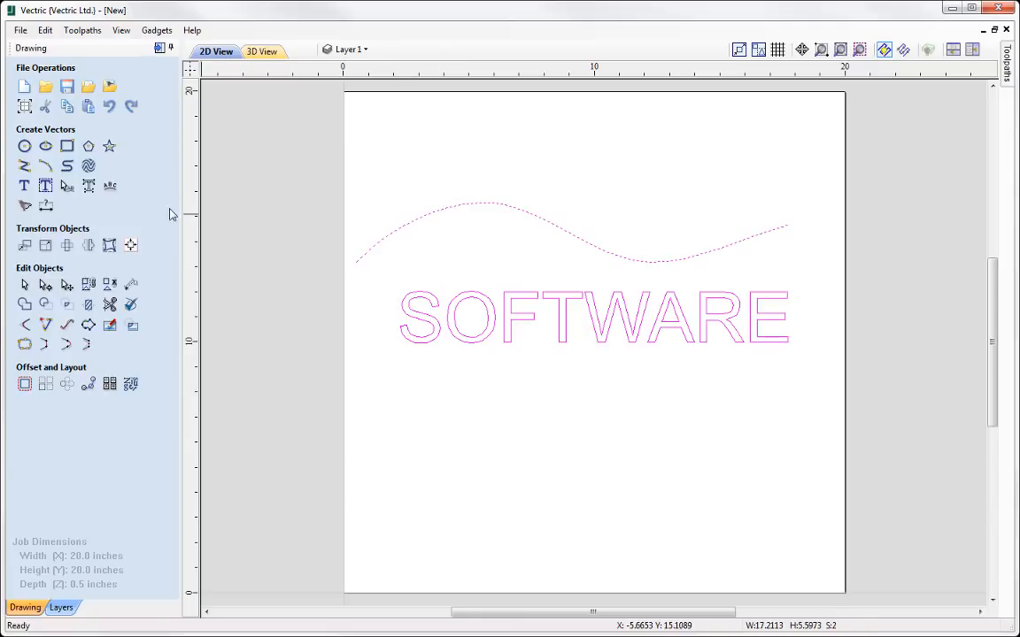
pyautogui.click(110, 187)
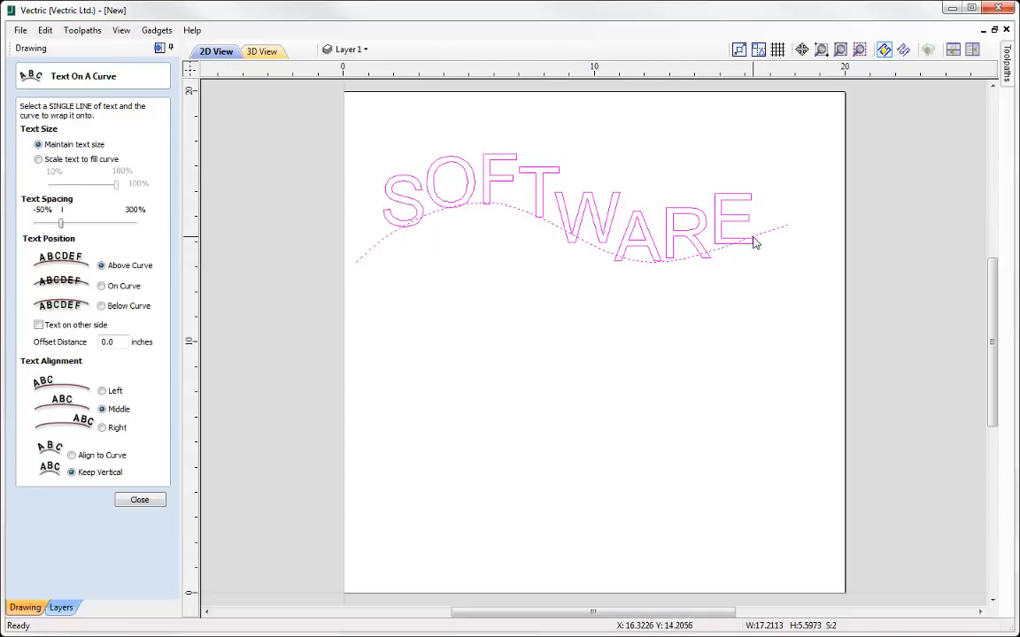
pyautogui.click(72, 456)
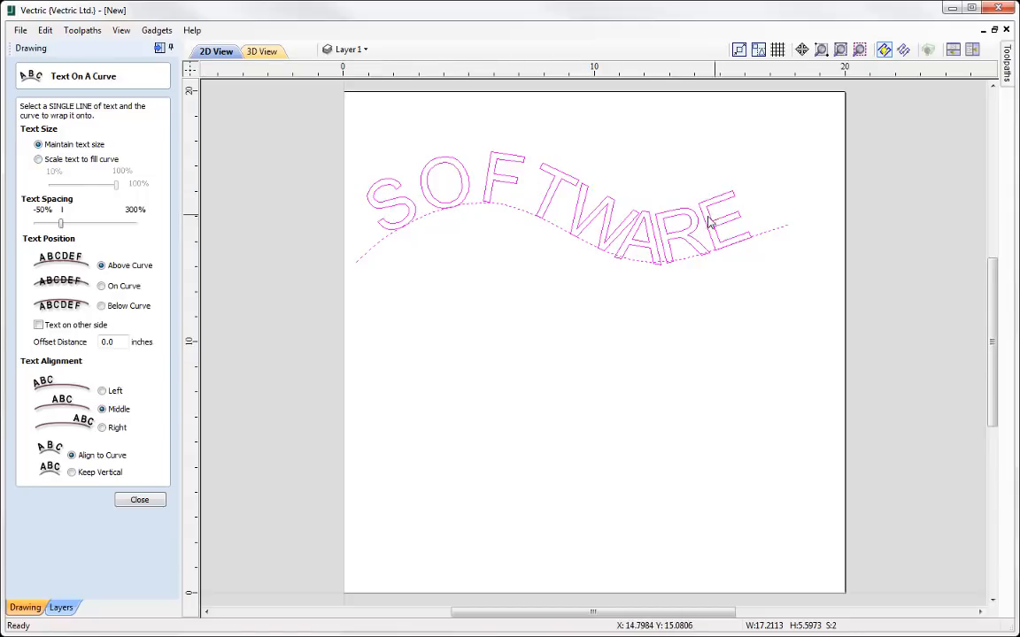
# Step: Try scaling the text to fill the curve at 68%, and return to Maintain text size
pyautogui.click(38, 161)
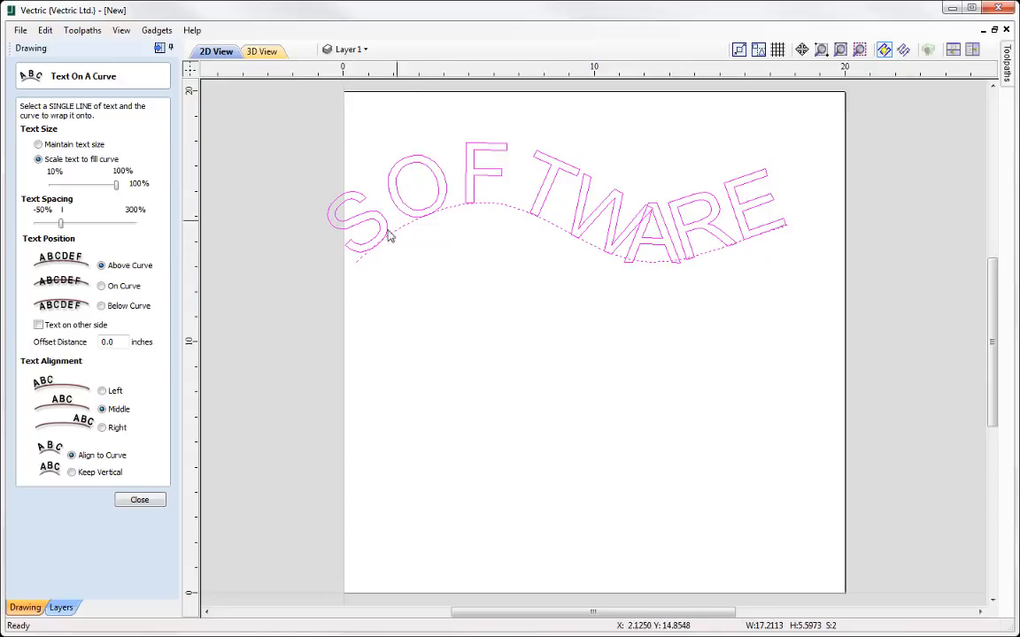
pyautogui.click(101, 186)
pyautogui.moveTo(86, 189)
pyautogui.mouseDown()
pyautogui.moveTo(59, 200)
pyautogui.moveTo(98, 189)
pyautogui.mouseUp()
pyautogui.click(59, 189)
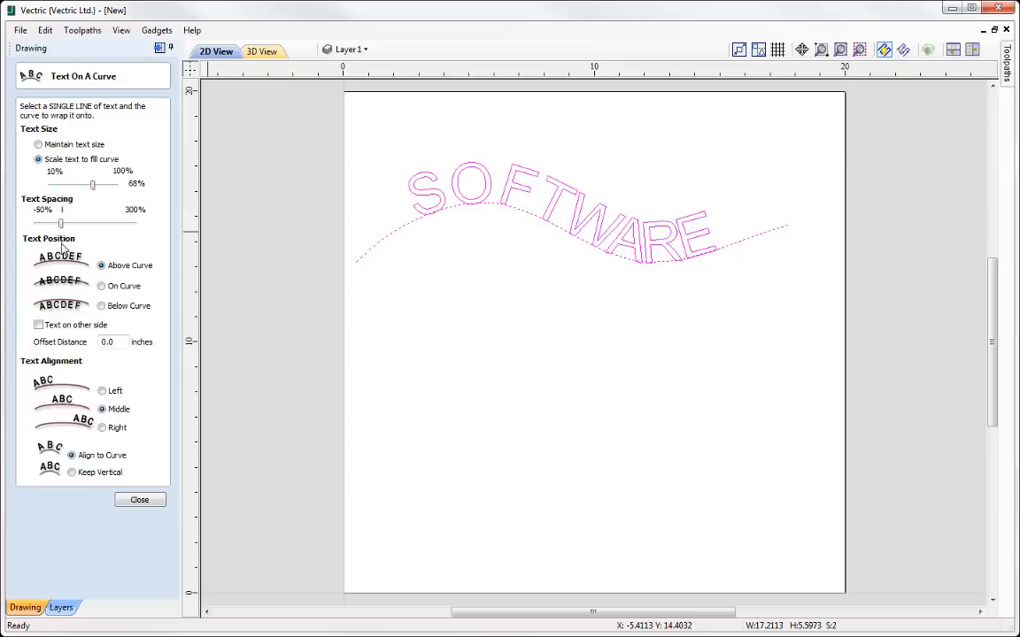
pyautogui.click(39, 145)
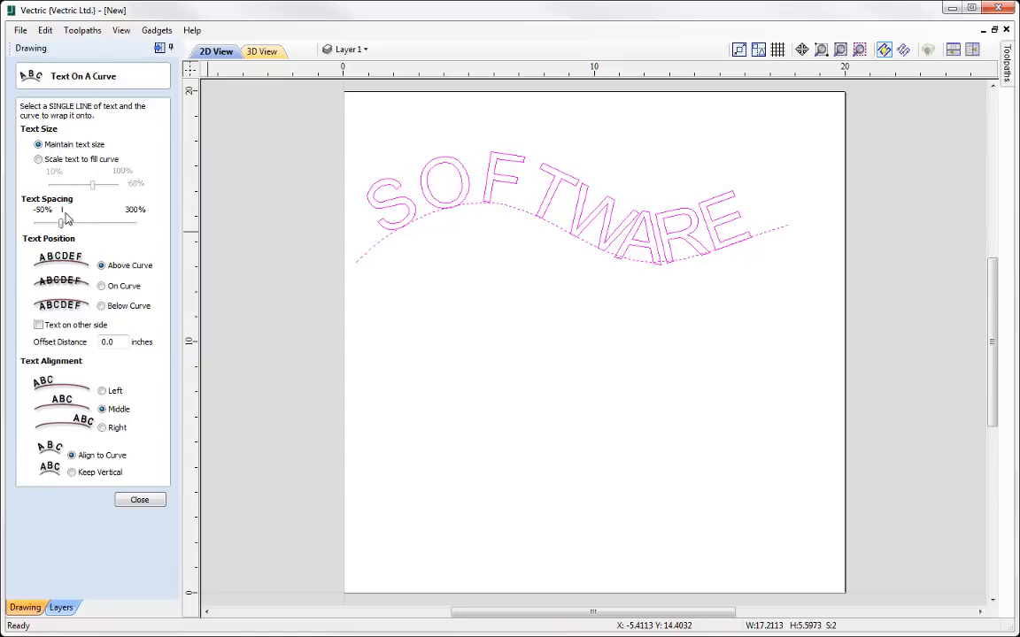
# Step: Widen the text spacing slightly, and position the text Below Curve with Text on other side enabled
pyautogui.moveTo(77, 232)
pyautogui.mouseDown()
pyautogui.moveTo(146, 226)
pyautogui.moveTo(80, 225)
pyautogui.mouseUp()
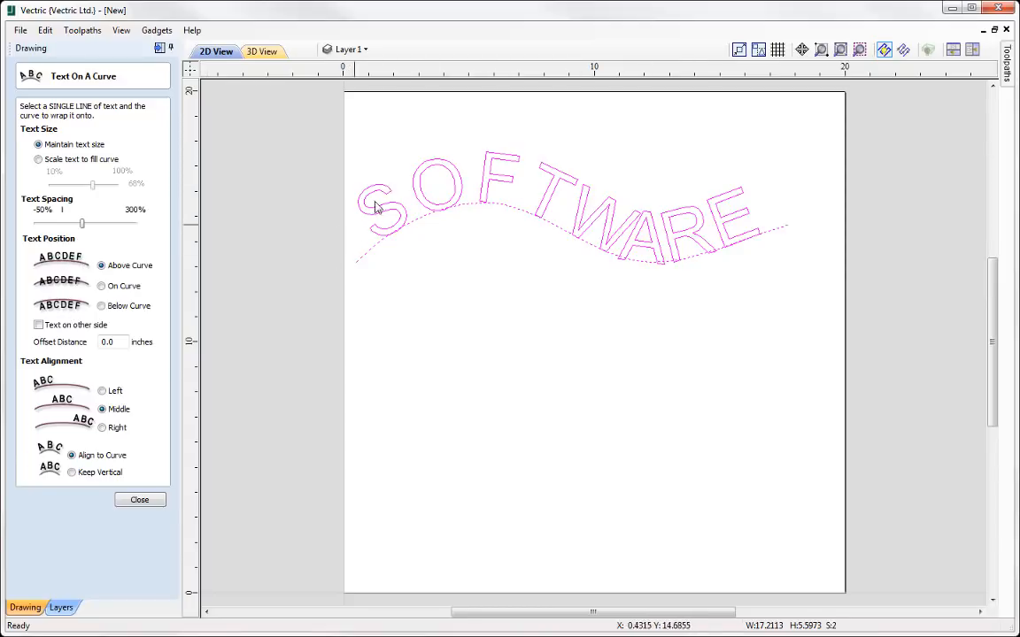
pyautogui.click(101, 286)
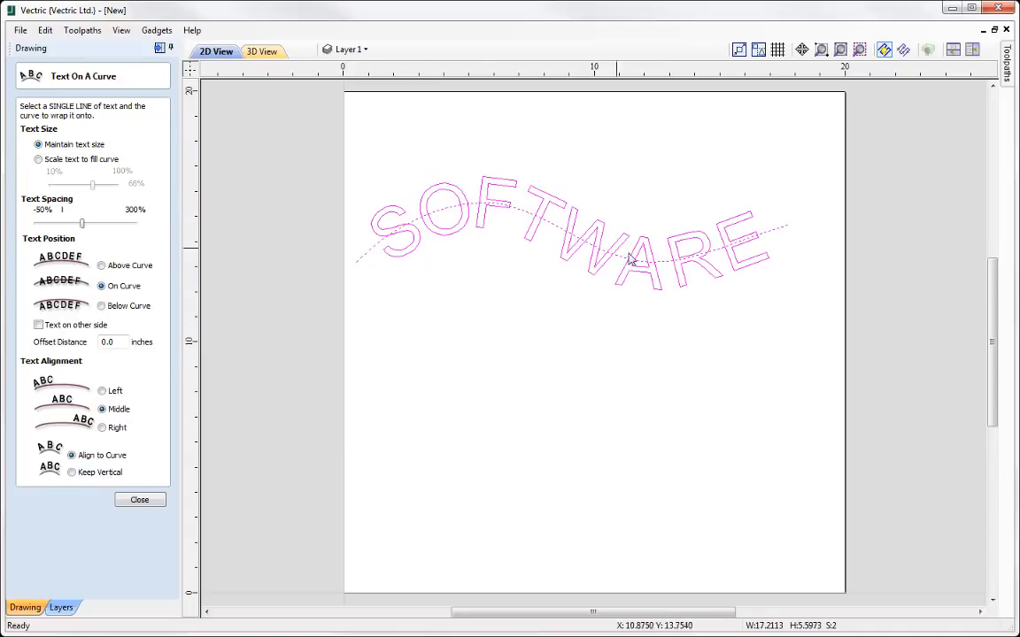
pyautogui.click(101, 306)
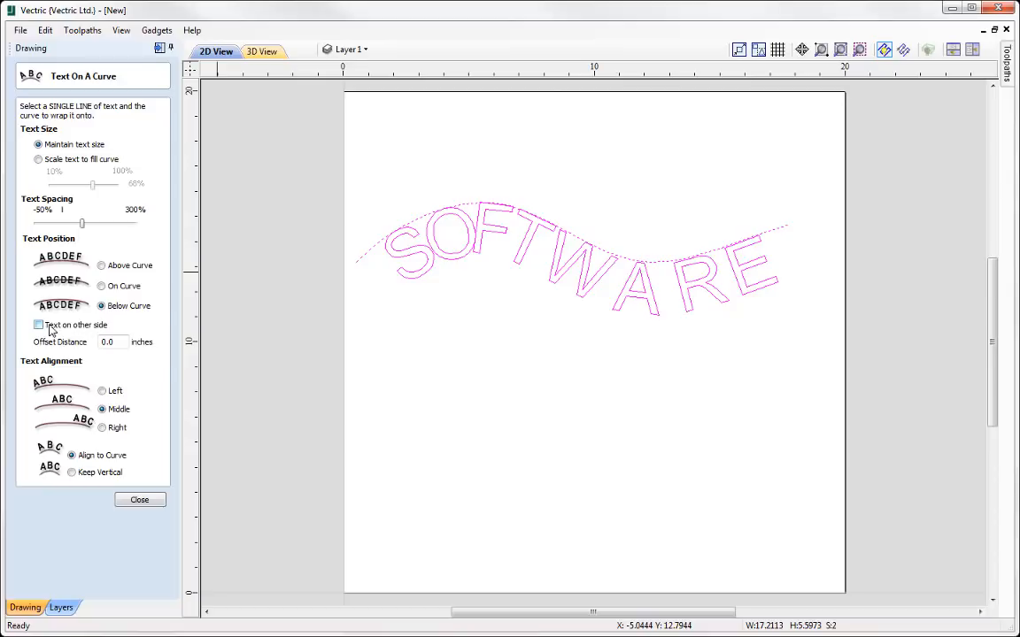
pyautogui.click(39, 324)
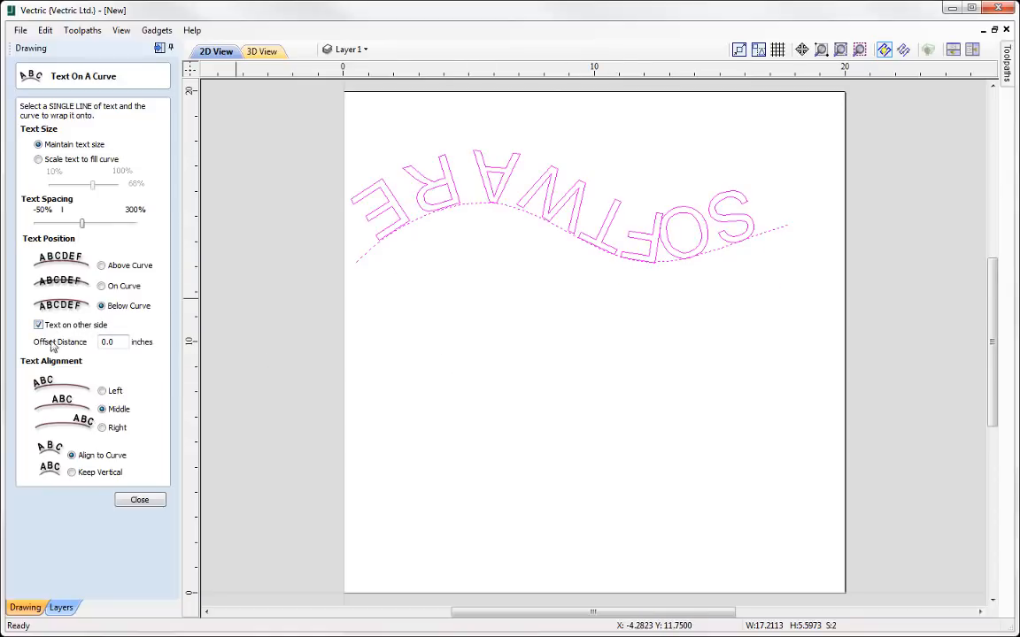
# Step: Position the text Above Curve with Text on other side off, and try larger offset distances before setting the offset back to 0
pyautogui.click(117, 268)
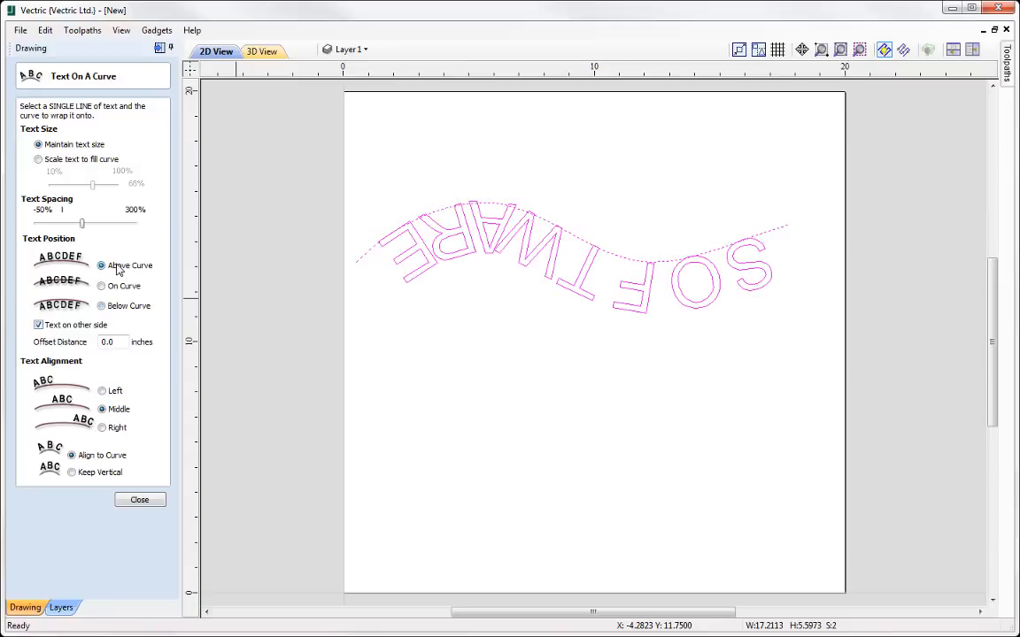
pyautogui.click(39, 325)
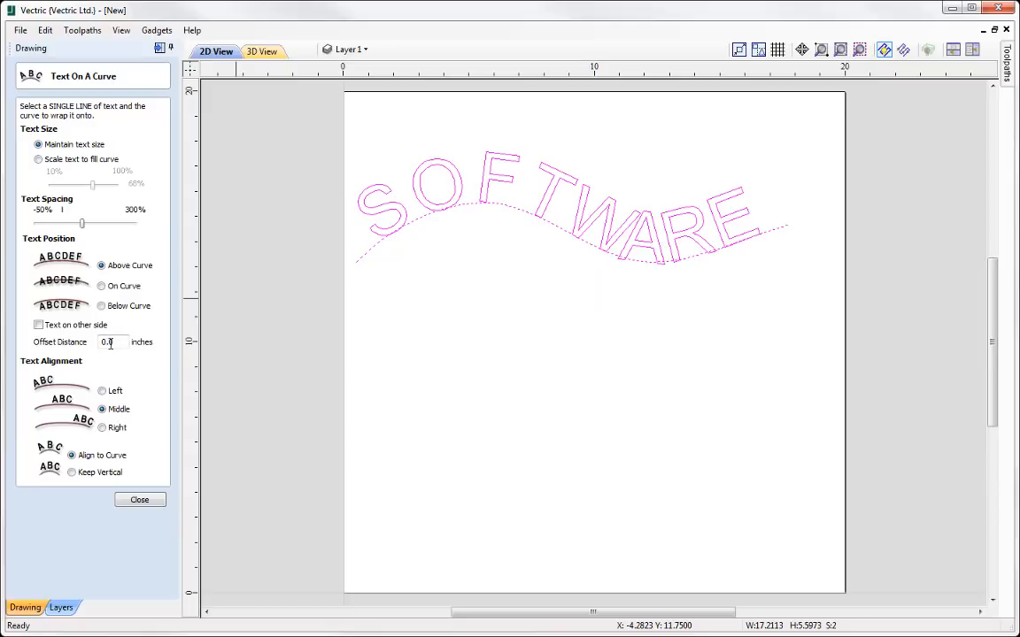
pyautogui.doubleClick(114, 343)
pyautogui.press('space')
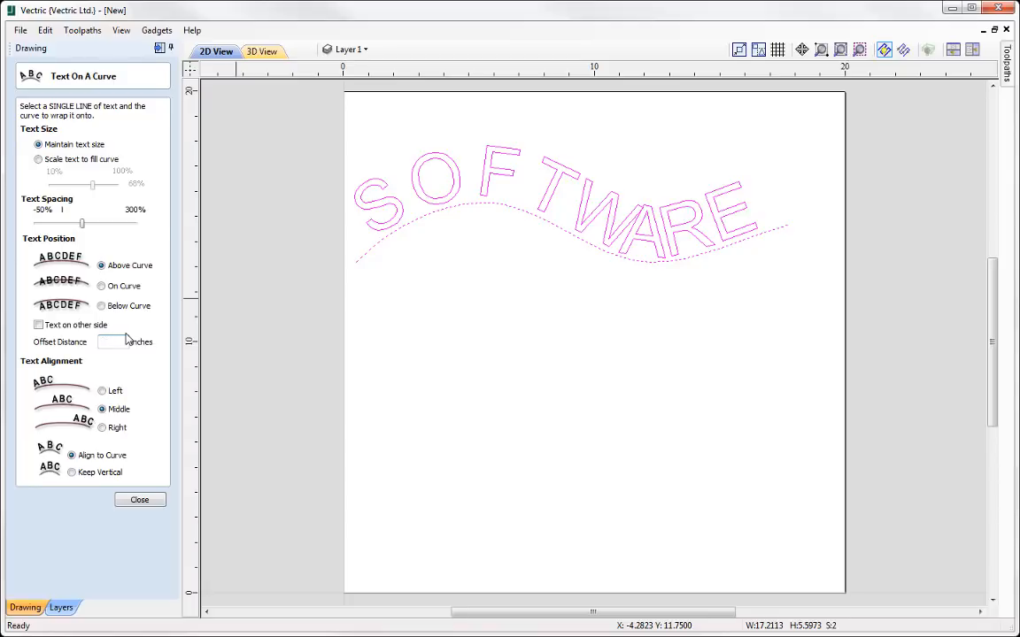
pyautogui.press('space')
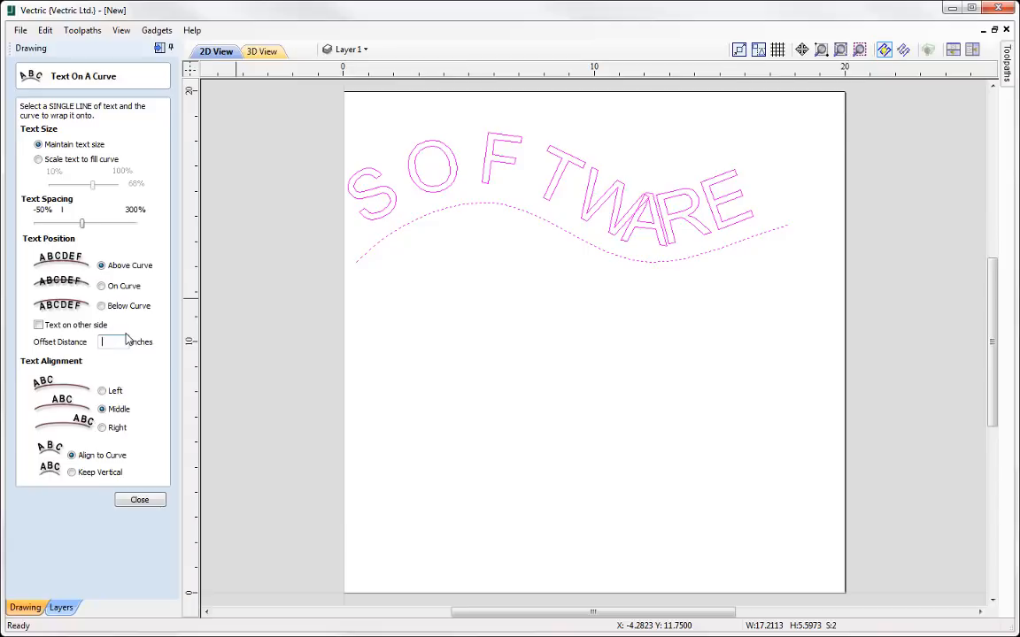
pyautogui.press('space')
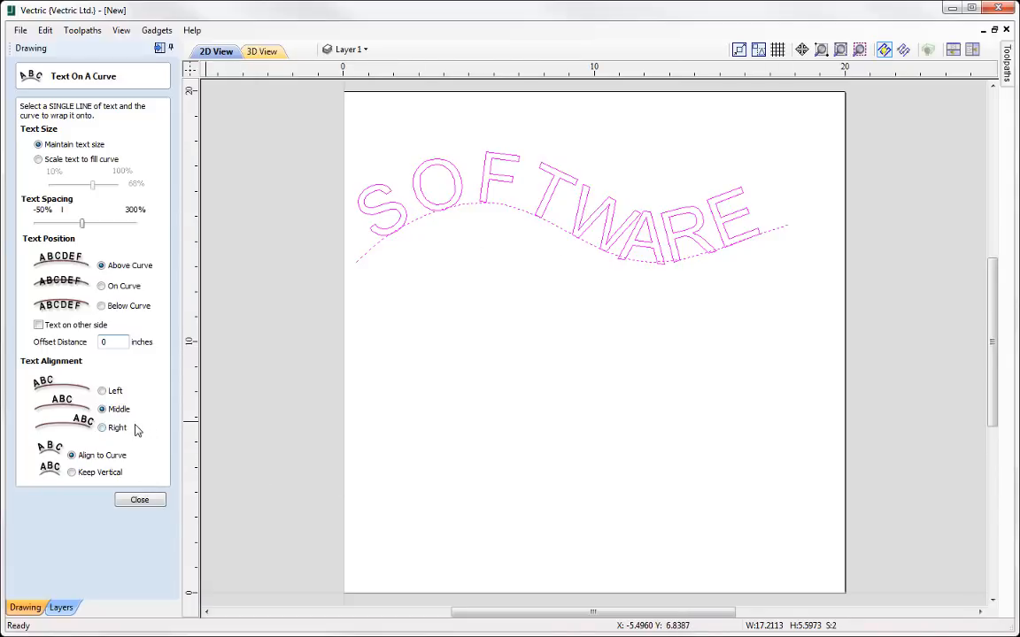
# Step: Try the Left and Right text alignments, return to Middle, and finish the text-on-curve settings
pyautogui.click(102, 391)
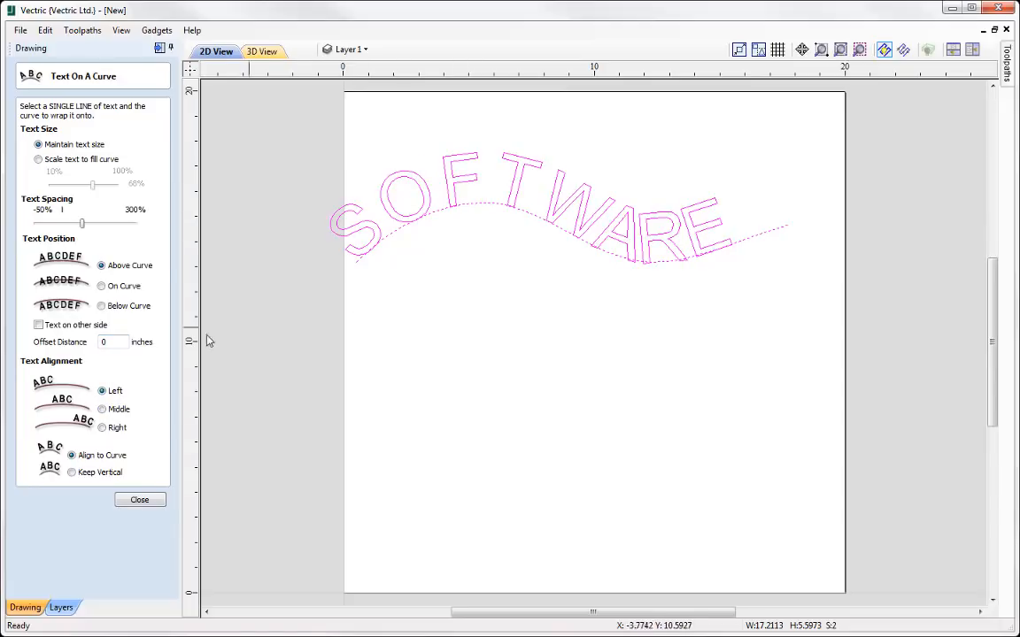
pyautogui.click(102, 427)
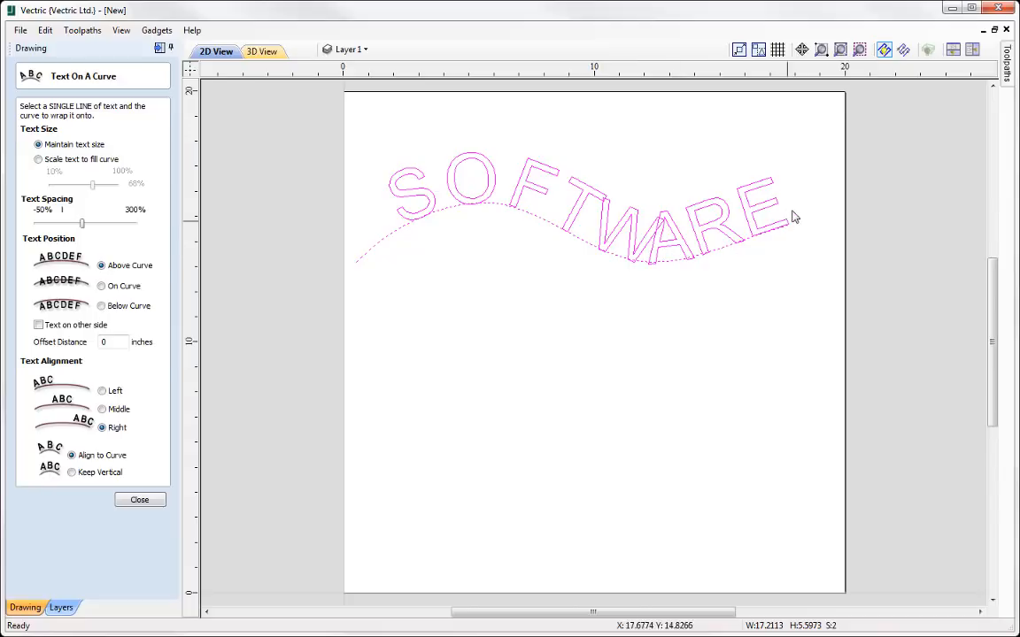
pyautogui.click(102, 410)
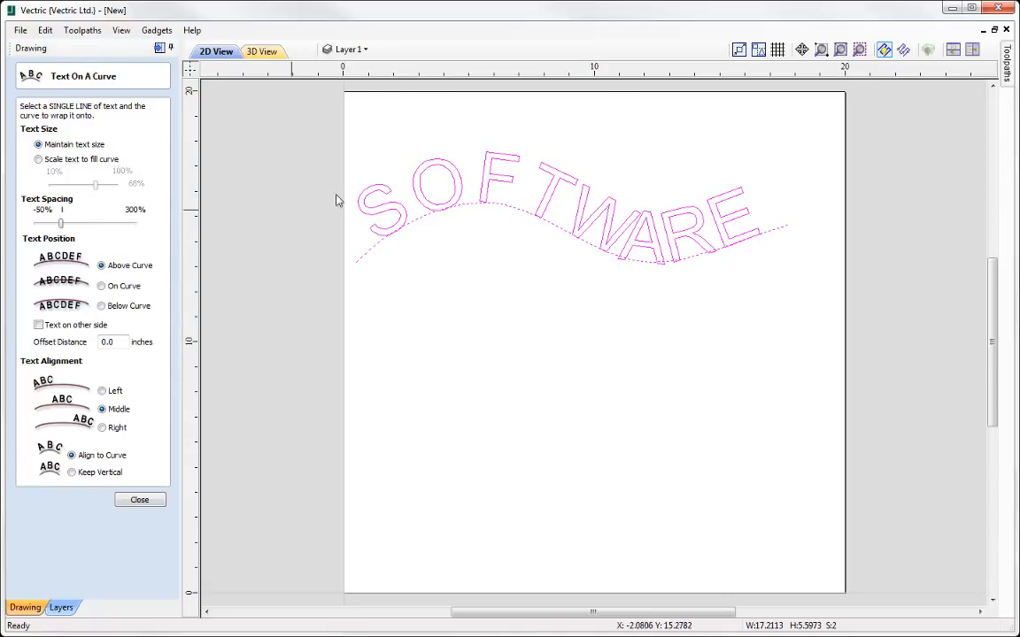
pyautogui.click(140, 500)
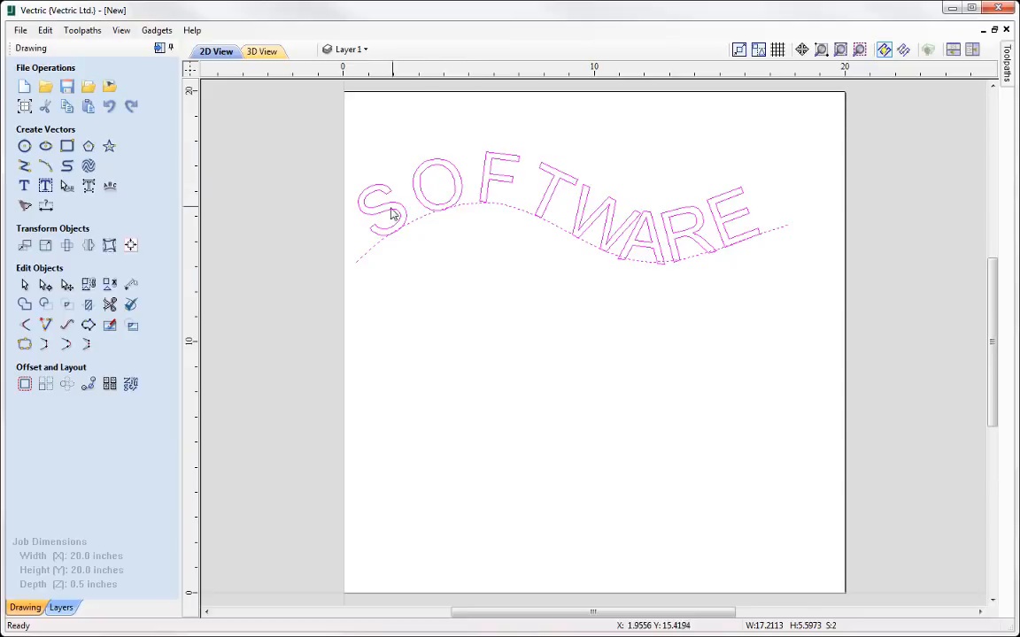
# Step: Widen the tight gaps around the letters W, A, R and E in the curved SOFTWARE text with interactive kerning
pyautogui.click(501, 276)
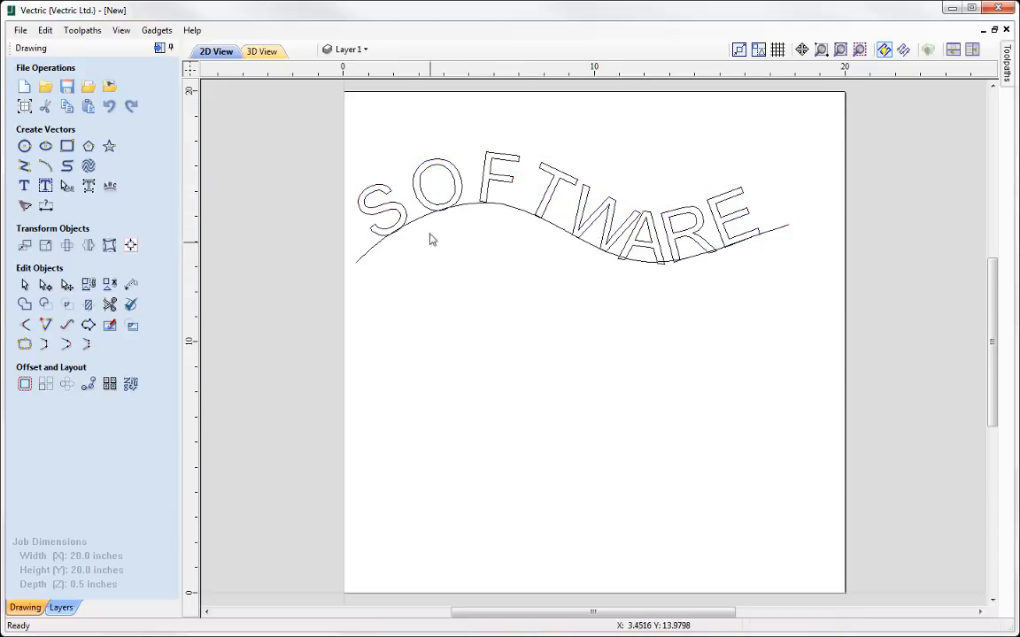
pyautogui.click(501, 174)
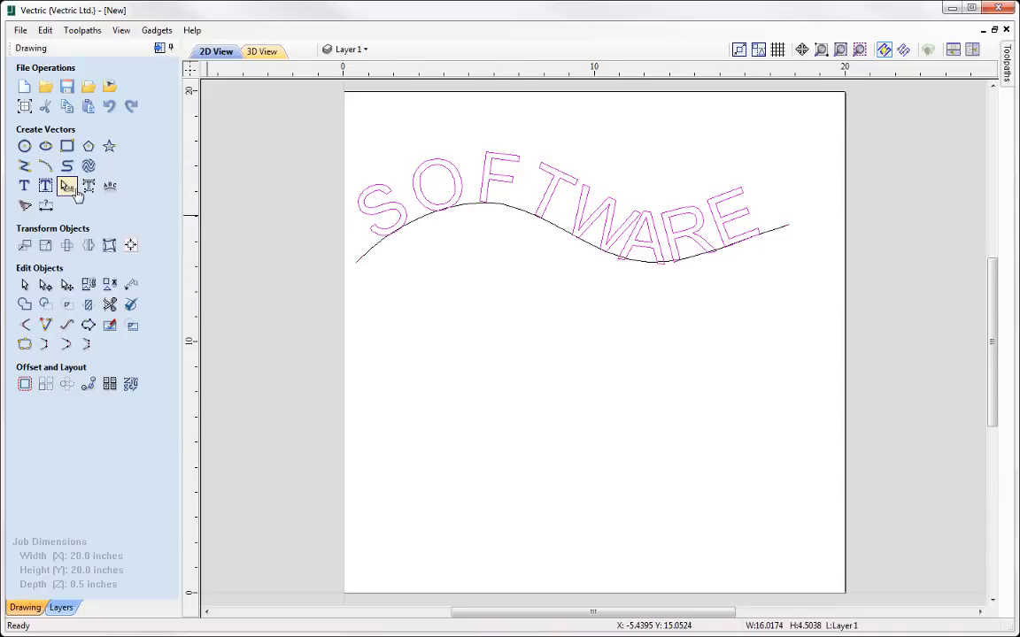
pyautogui.click(70, 189)
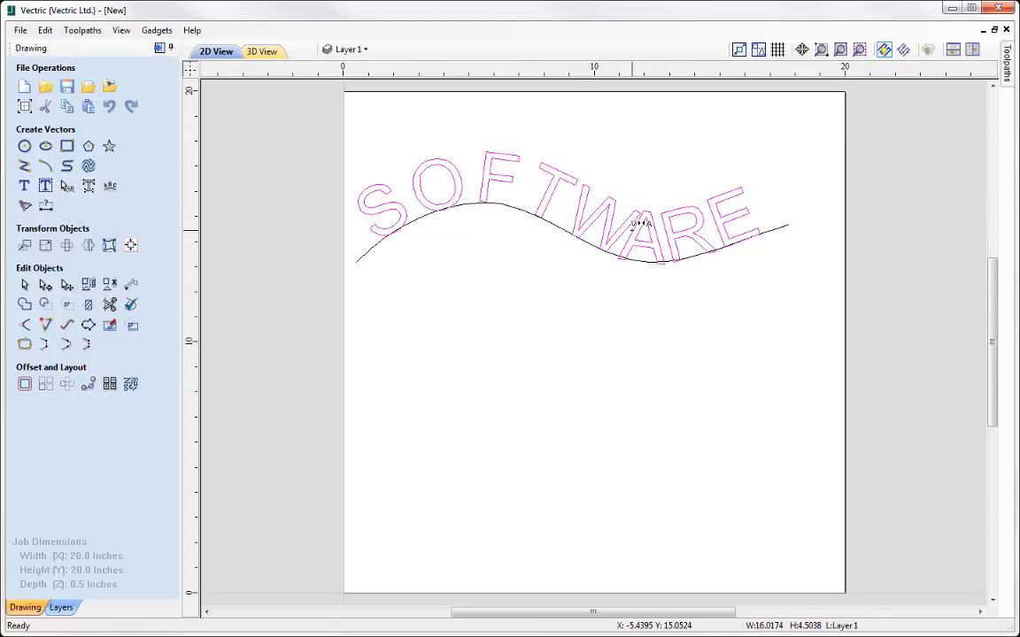
pyautogui.moveTo(636, 224); pyautogui.dragTo(636, 217)
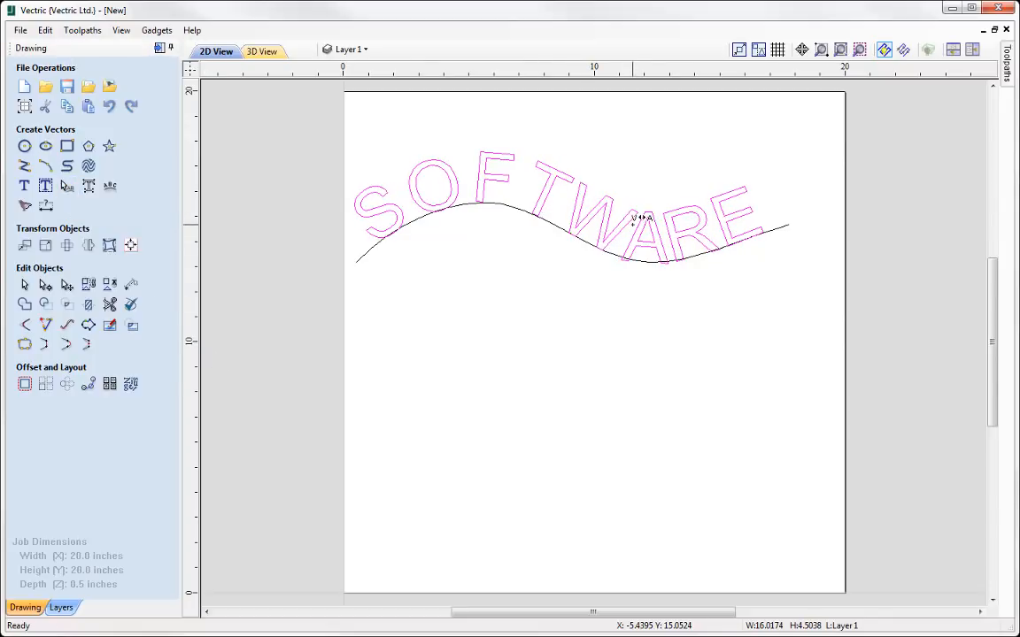
pyautogui.keyDown('shift'); pyautogui.click(633, 225); pyautogui.keyUp('shift')
pyautogui.keyDown('shift'); pyautogui.click(666, 231); pyautogui.keyUp('shift')
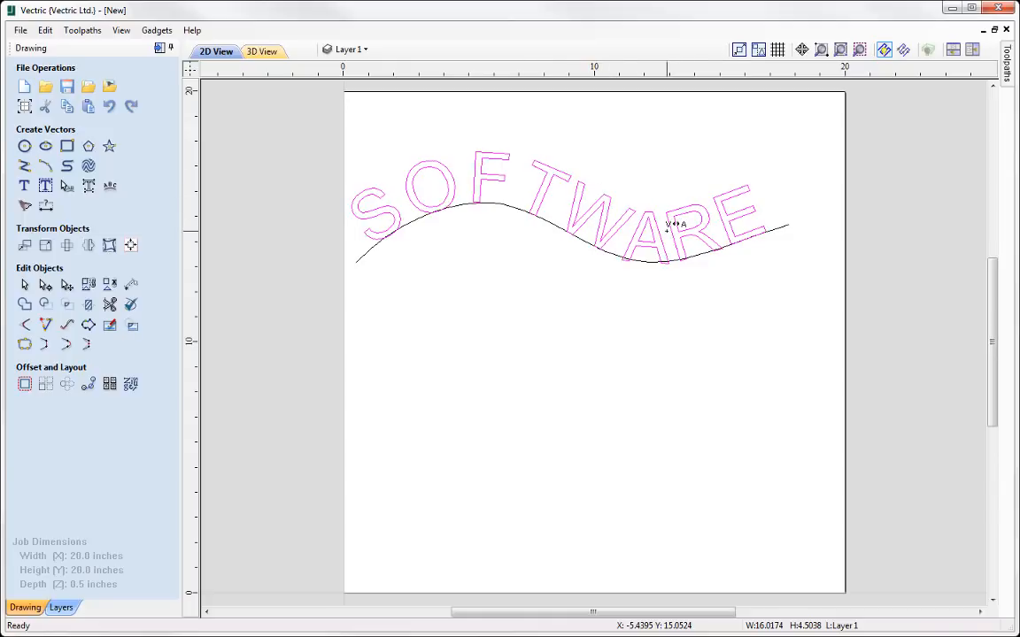
pyautogui.keyDown('shift'); pyautogui.click(578, 205); pyautogui.keyUp('shift')
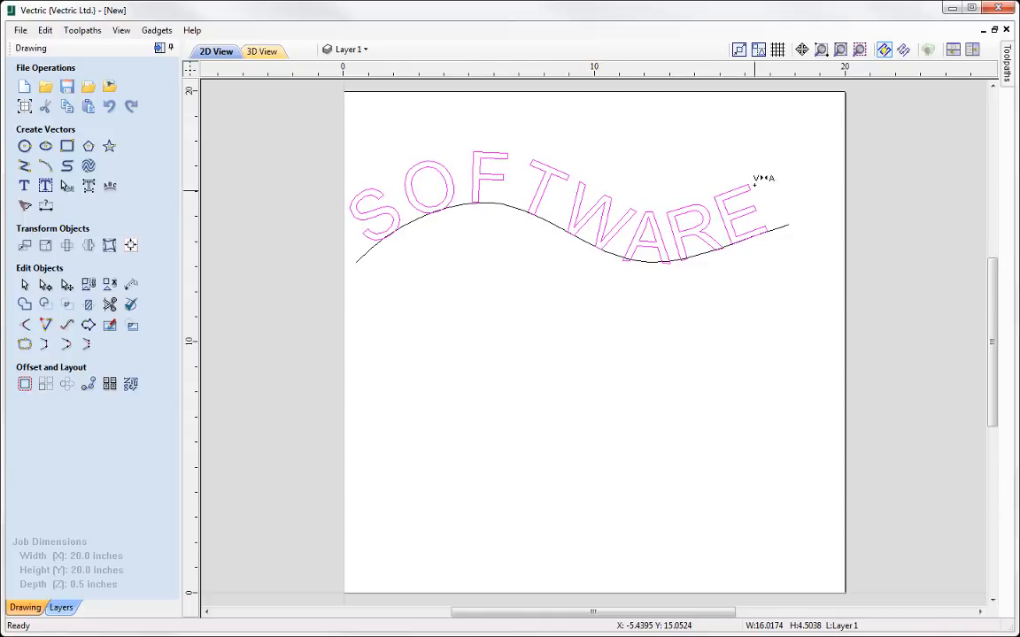
pyautogui.keyDown('shift'); pyautogui.click(715, 225); pyautogui.keyUp('shift')
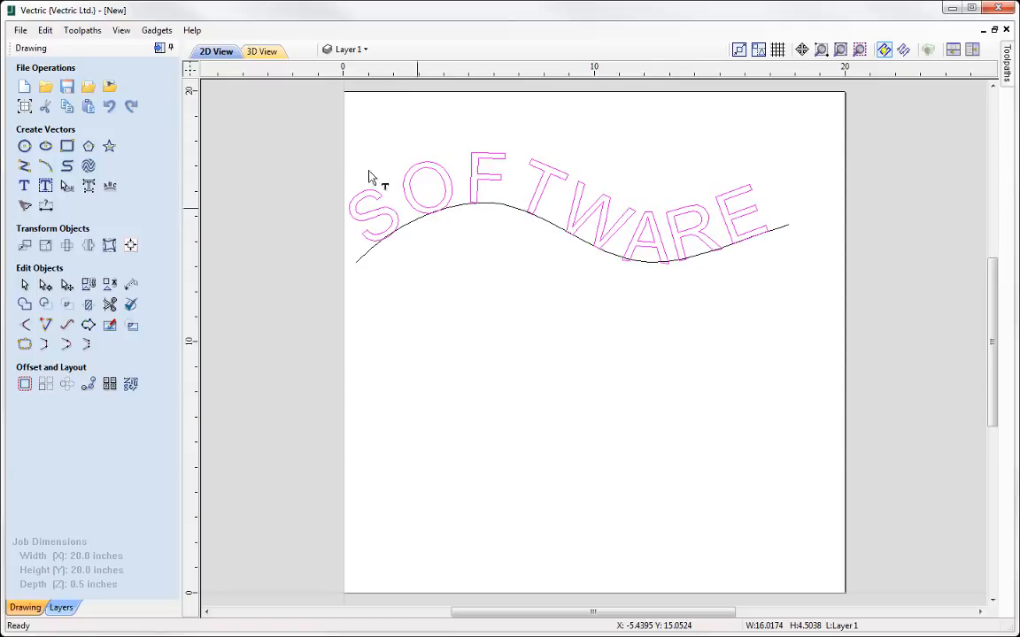
# Step: Tighten the gaps between F and T and between O and F in the curved text, and leave kerning
pyautogui.click(514, 174)
pyautogui.click(514, 184)
pyautogui.click(516, 176)
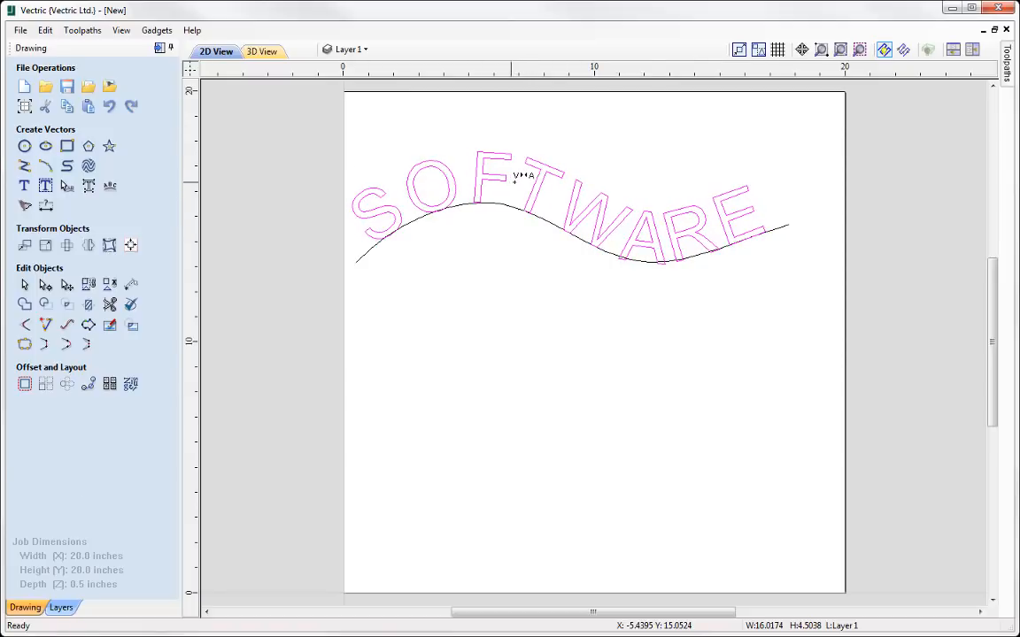
pyautogui.click(516, 184)
pyautogui.click(474, 200)
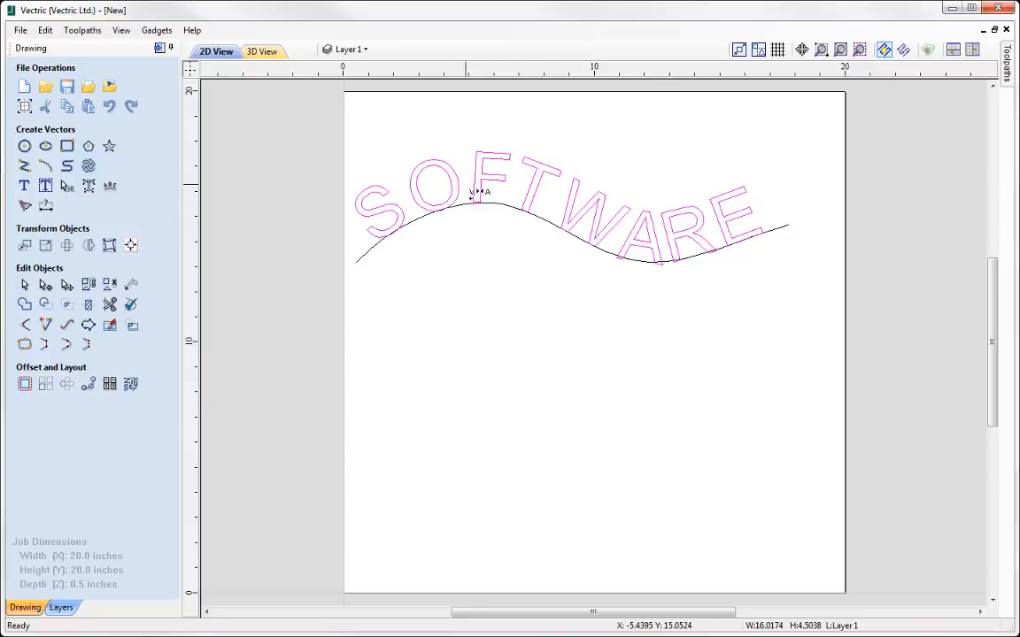
pyautogui.click(471, 200)
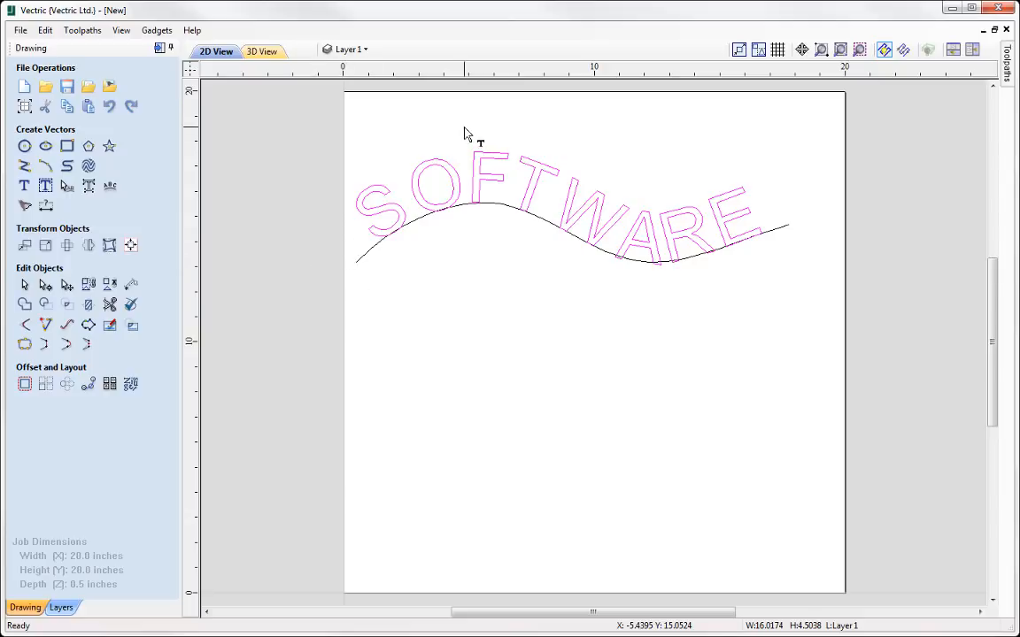
pyautogui.click(24, 285)
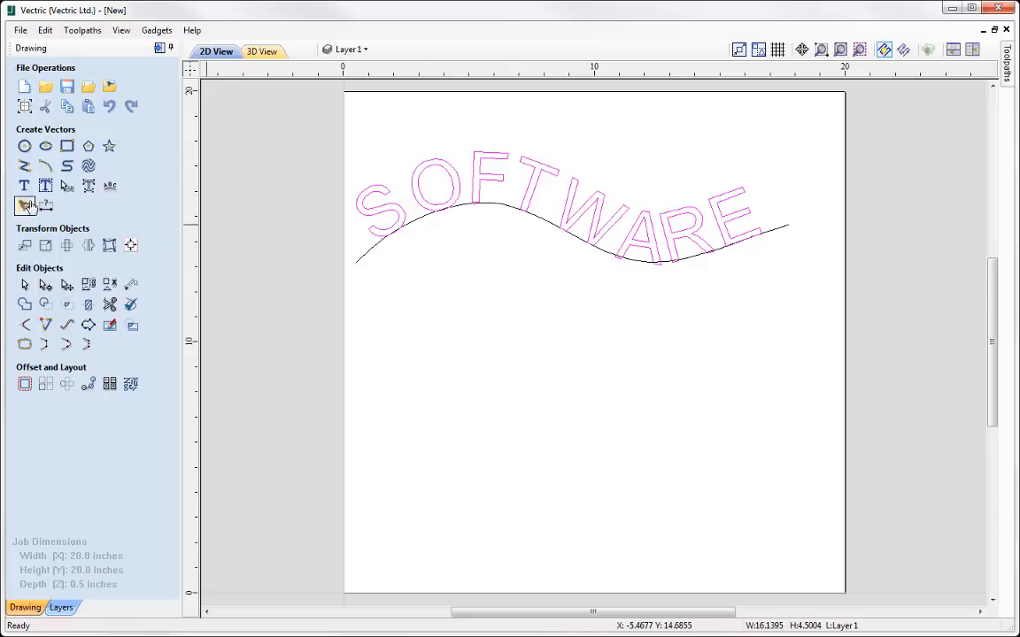
# Step: Try extending the curved text to SOFTWARE SOFTWARE SOFTWARE
pyautogui.click(25, 186)
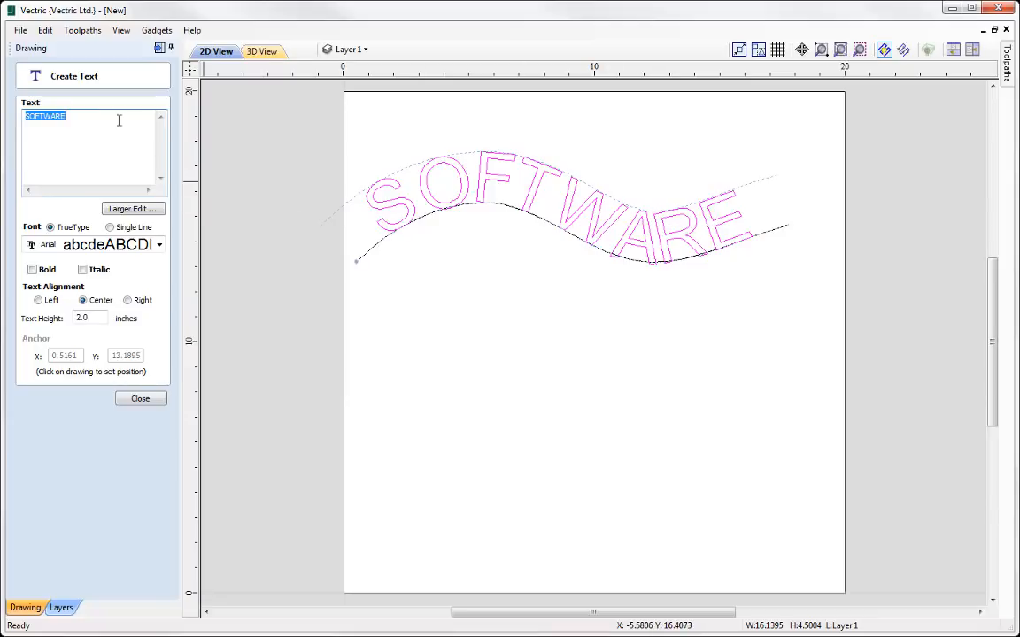
pyautogui.click(87, 147)
pyautogui.write('SOFTWARE')
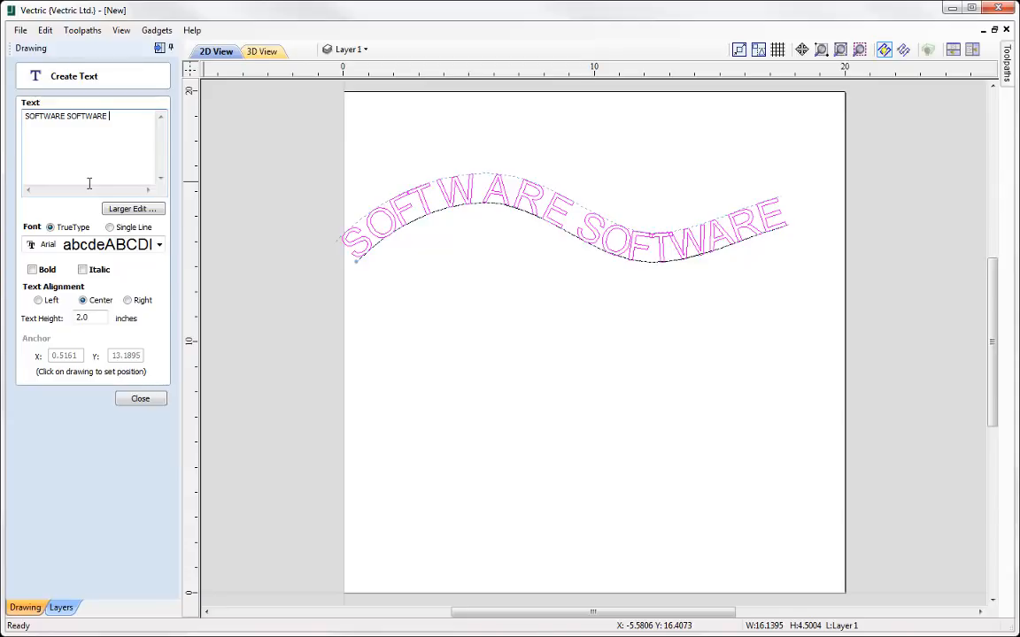
pyautogui.write('S')
pyautogui.write('TWARE')
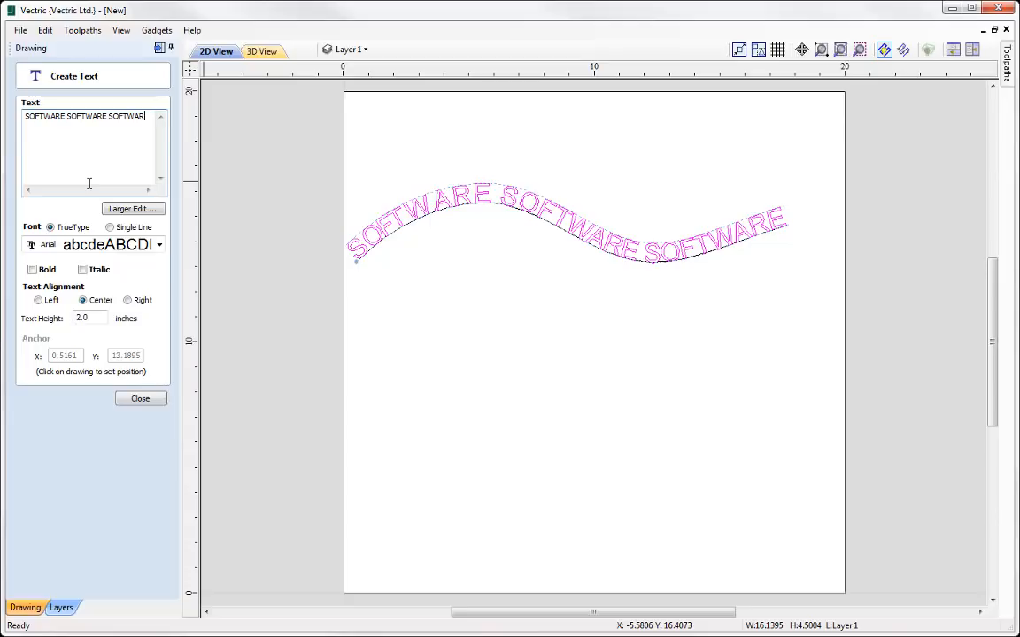
# Step: Remove the two added words so the text reads only SOFTWARE, and finish editing the text
pyautogui.press('BackSpace')
pyautogui.press('BackSpace')
pyautogui.press('BackSpace')
pyautogui.press('BackSpace')
pyautogui.press('BackSpace')
pyautogui.press('BackSpace')
pyautogui.press('BackSpace')
pyautogui.press('BackSpace')
pyautogui.press('BackSpace')
pyautogui.press('BackSpace')
pyautogui.press('BackSpace')
pyautogui.press('BackSpace')
pyautogui.press('BackSpace')
pyautogui.press('BackSpace')
pyautogui.press('BackSpace')
pyautogui.press('BackSpace')
pyautogui.press('BackSpace')
pyautogui.press('BackSpace')
pyautogui.press('BackSpace')
pyautogui.press('BackSpace')
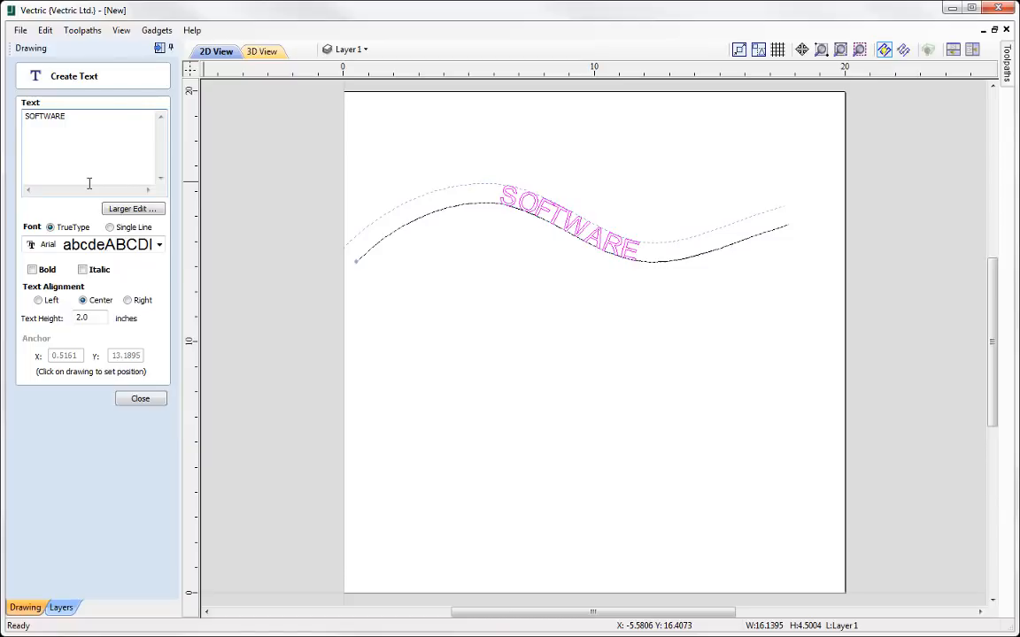
pyautogui.click(155, 404)
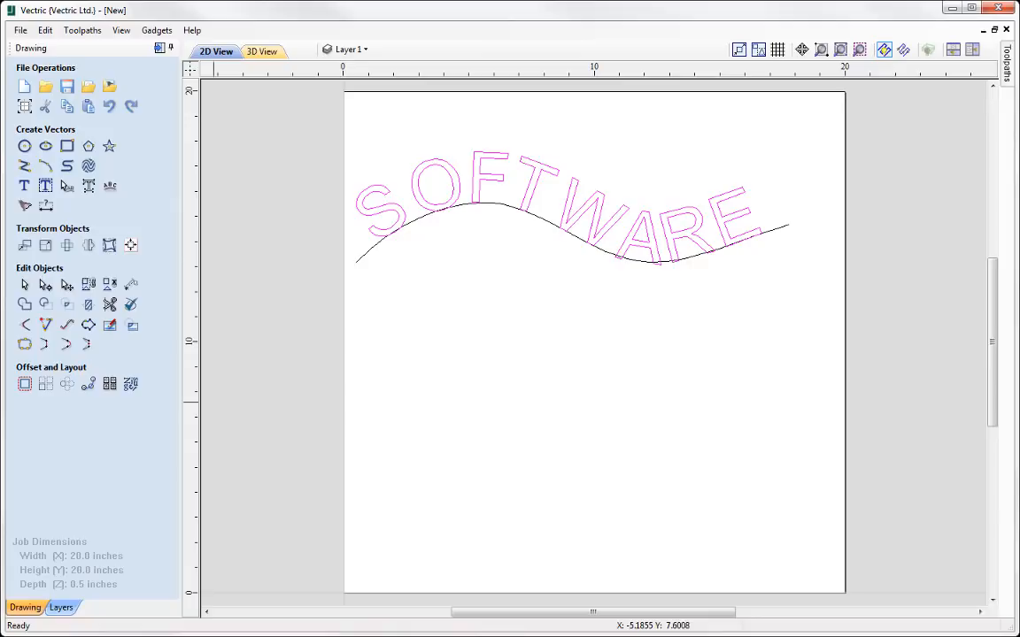
# Step: Delete the curved SOFTWARE text together with its wavy curve
pyautogui.keyDown('shift'); pyautogui.click(780, 232); pyautogui.keyUp('shift')
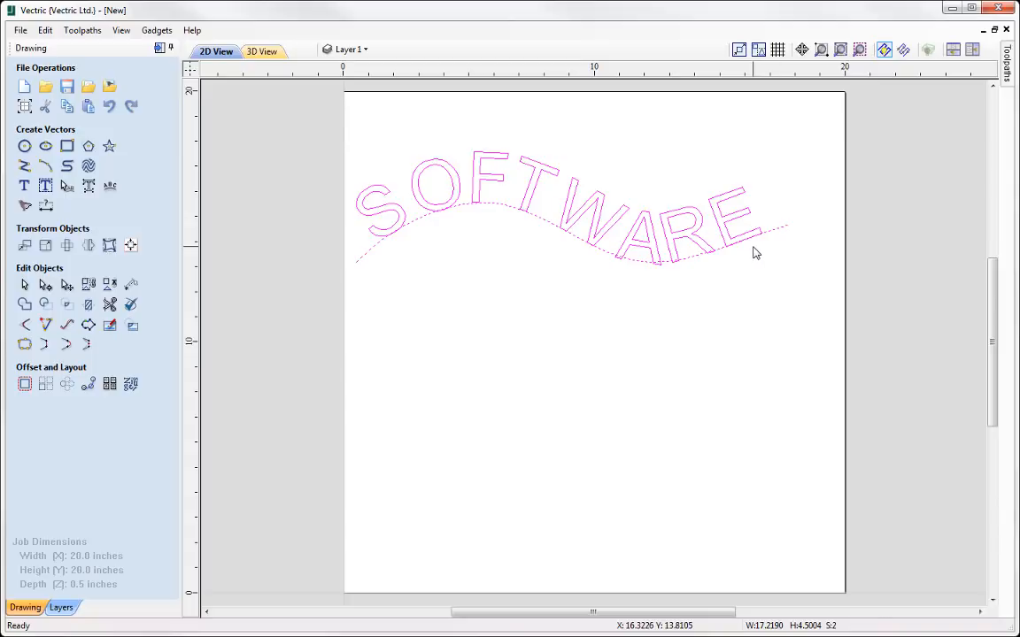
pyautogui.press('Delete')
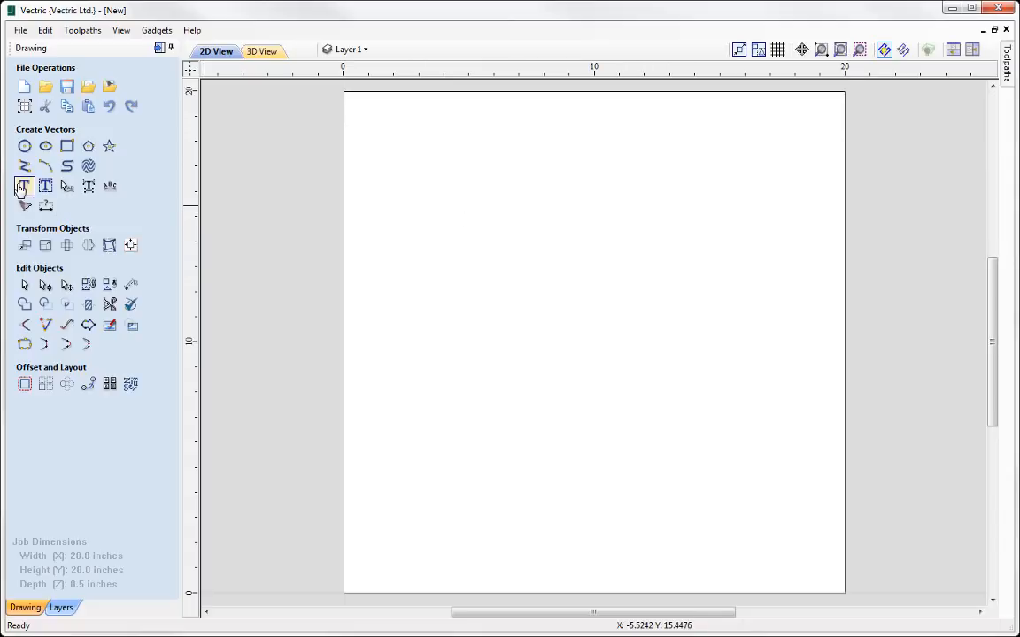
# Step: Draw a circle with a 5-inch radius centred at X 10, Y 10, and leave it deselected
pyautogui.click(25, 148)
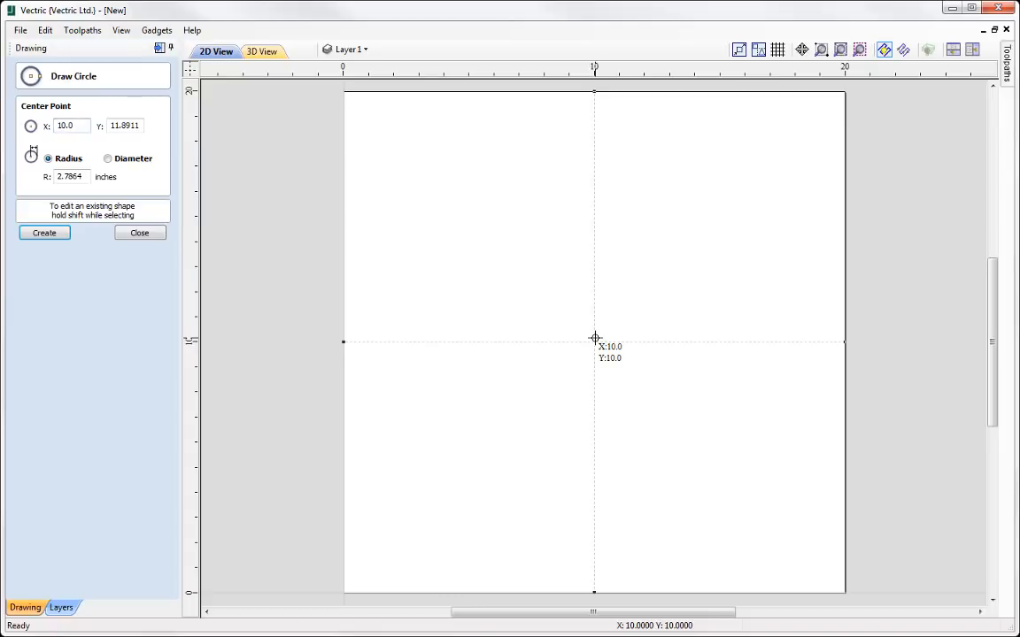
pyautogui.moveTo(595, 340); pyautogui.dragTo(676, 421)
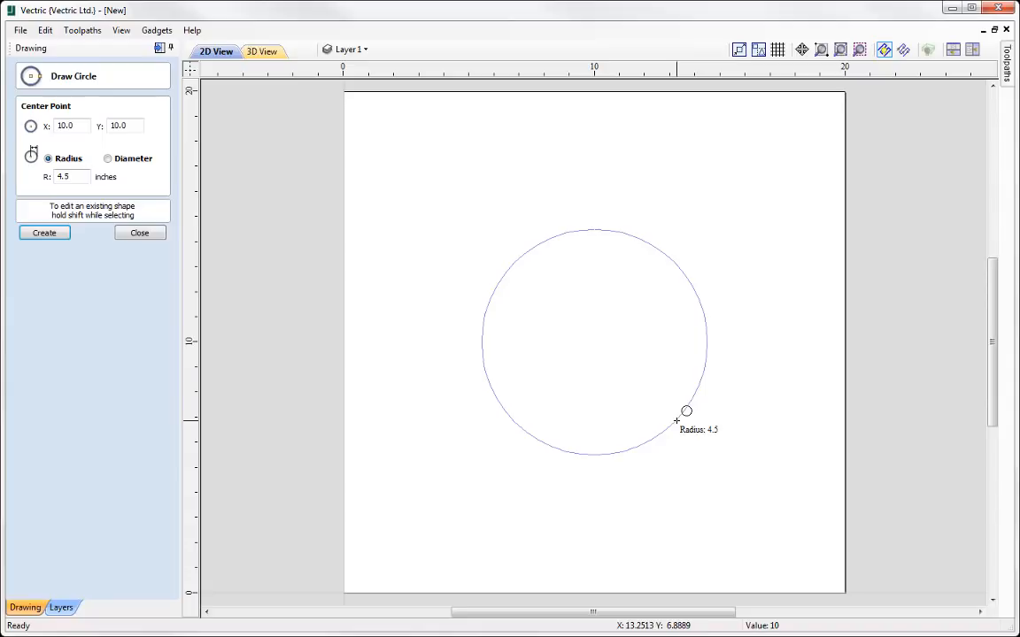
pyautogui.moveTo(676, 422); pyautogui.dragTo(678, 424)
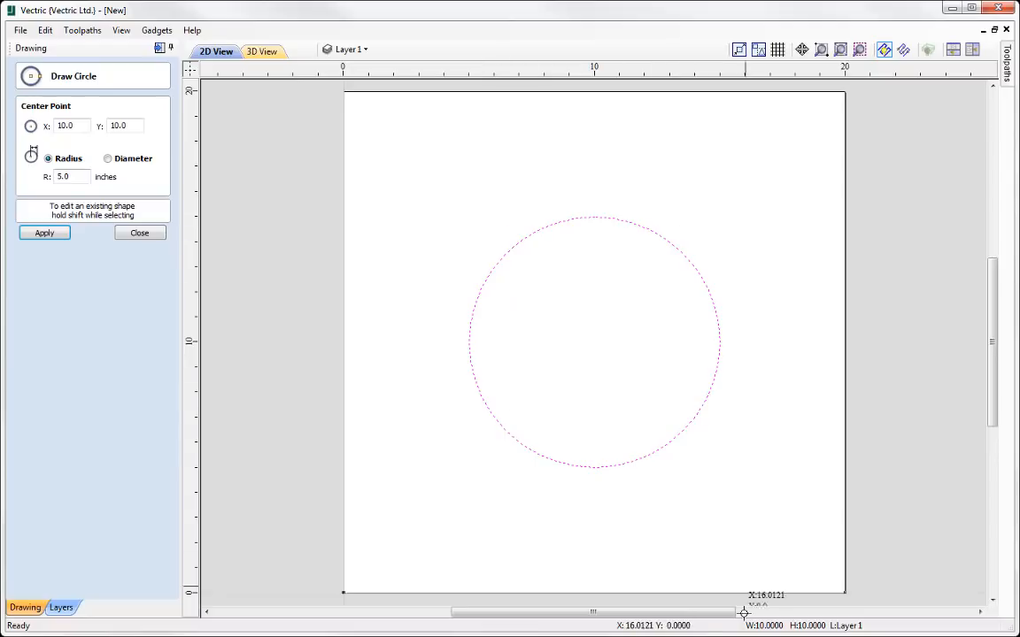
pyautogui.click(140, 233)
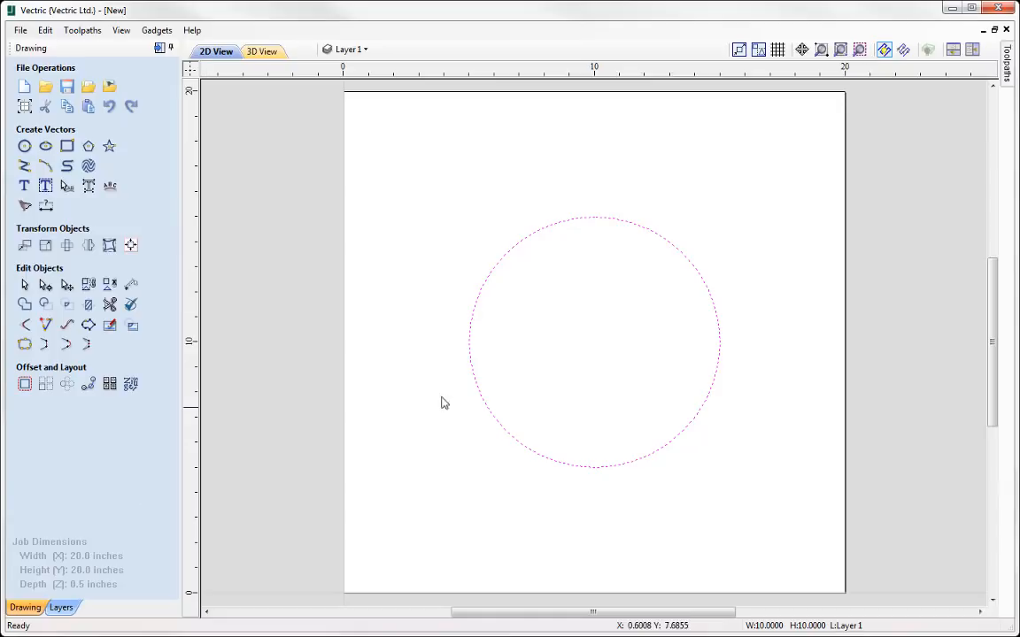
pyautogui.click(372, 400)
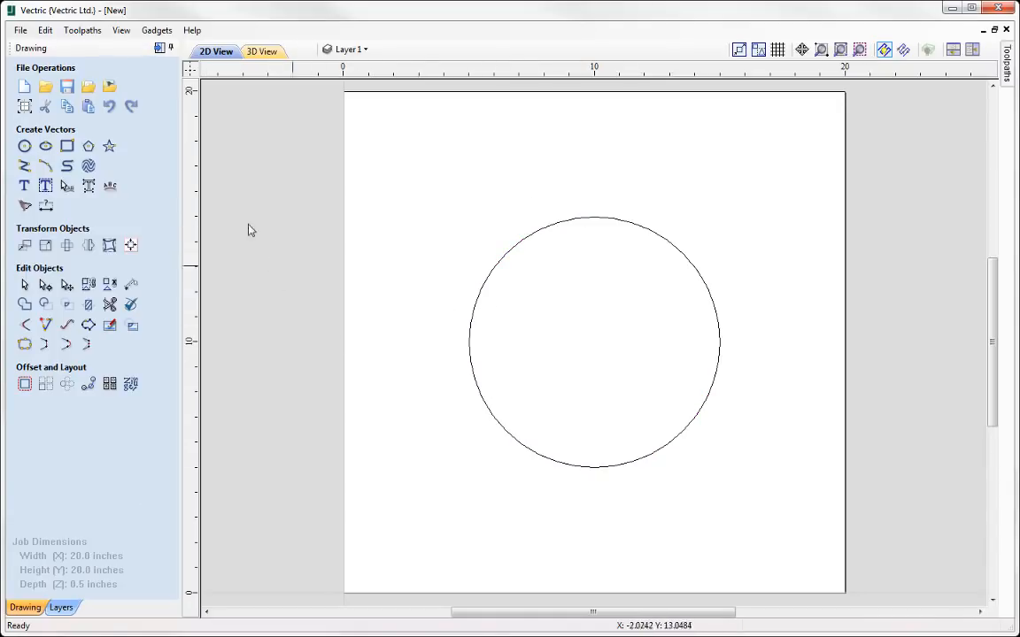
# Step: Create a two-line text block reading VECTRIC over SOFTWARE with a text height of 2 inches
pyautogui.click(25, 186)
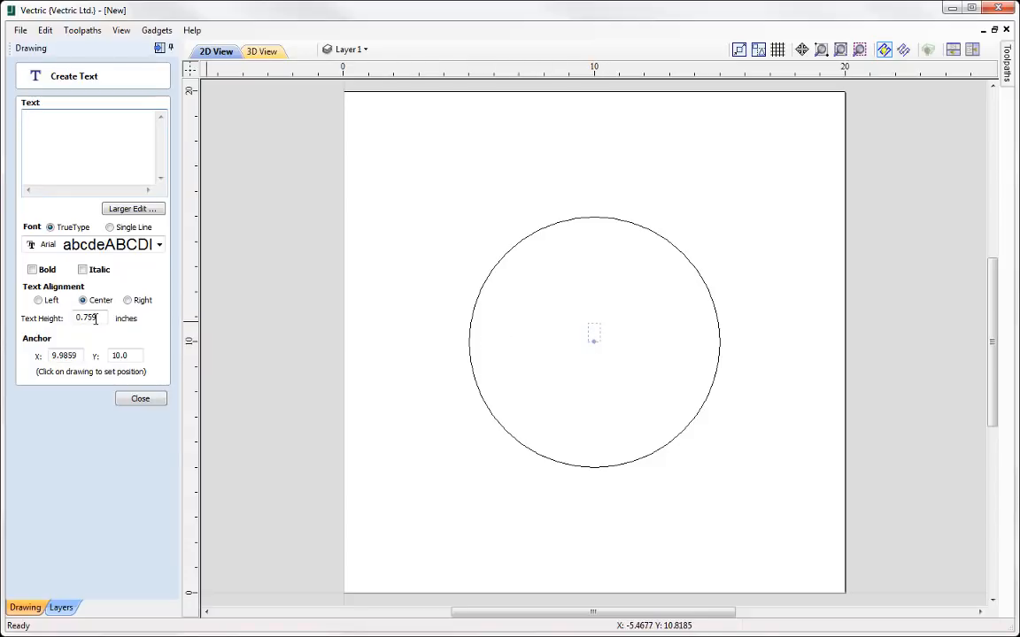
pyautogui.moveTo(100, 320); pyautogui.dragTo(25, 324)
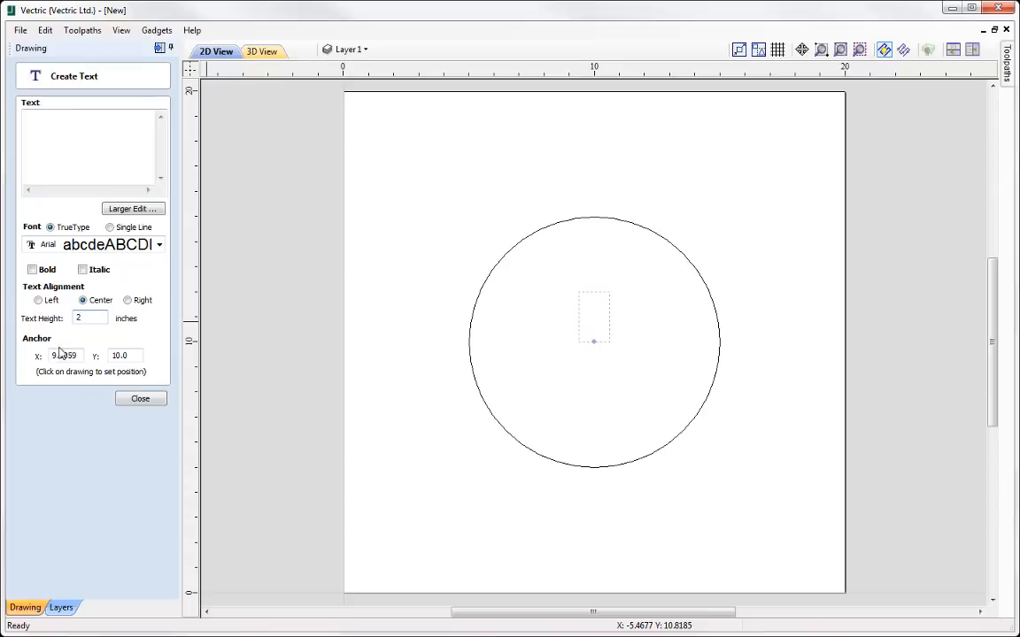
pyautogui.click(97, 156)
pyautogui.write('VECTRIC')
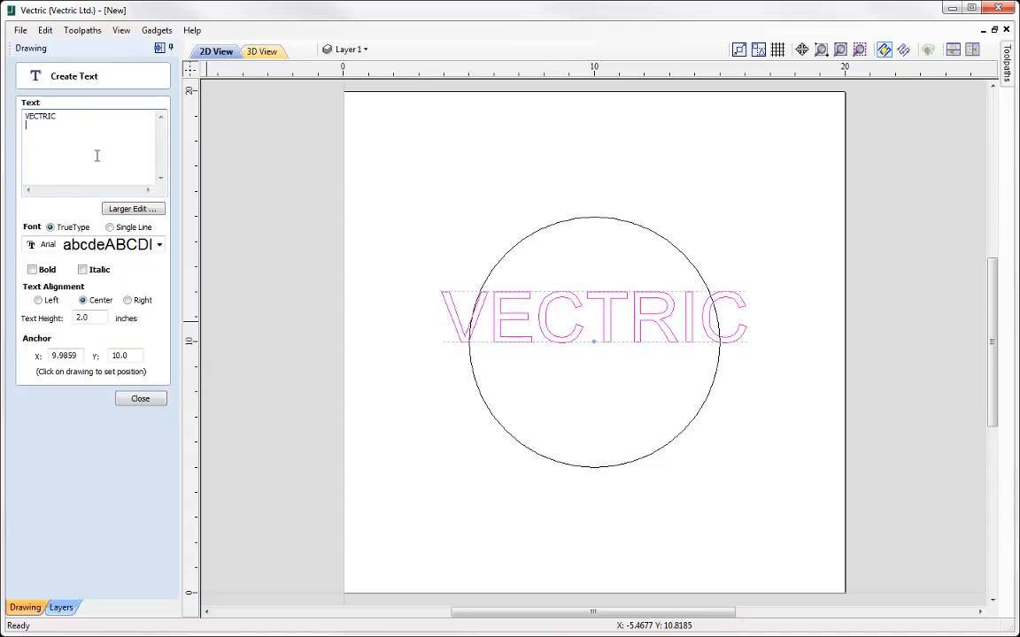
pyautogui.press('Return')
pyautogui.write('SOFTWARE')
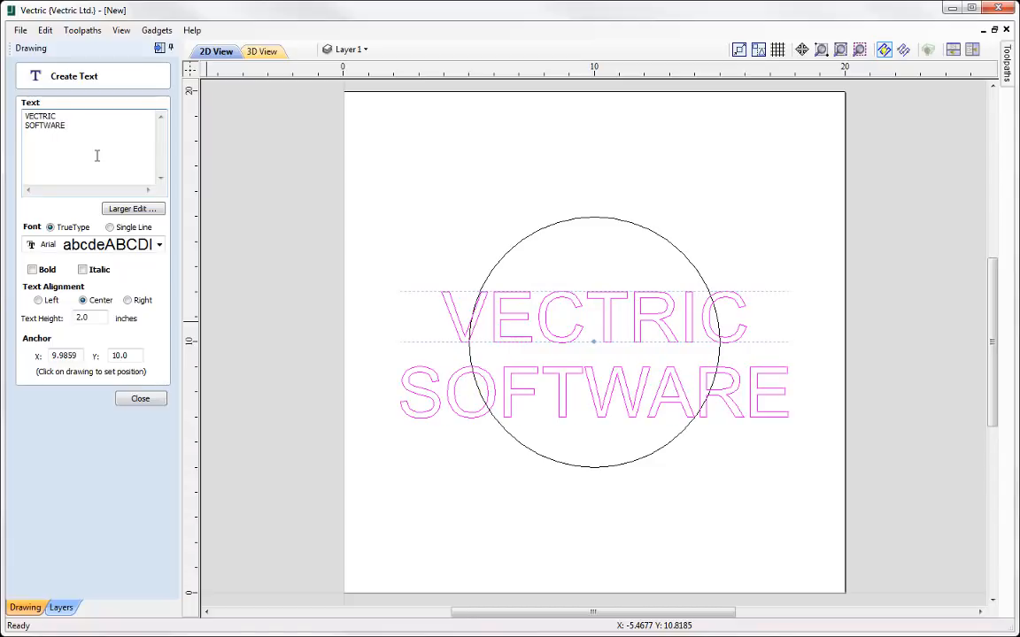
pyautogui.click(140, 399)
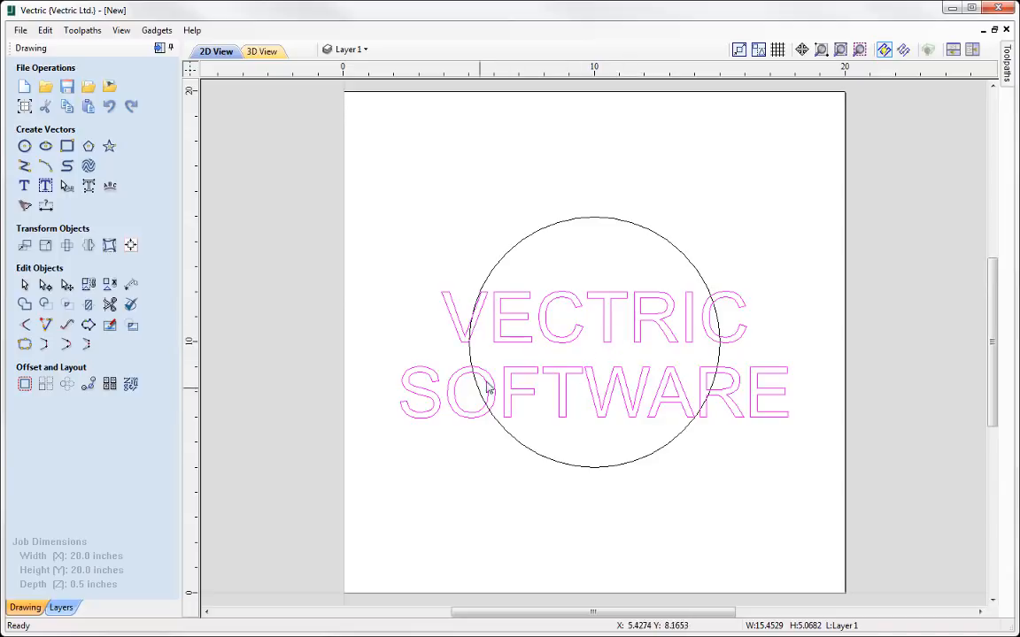
# Step: Break the text block into separate lines, then place VECTRIC above the circle and SOFTWARE below it
pyautogui.rightClick(609, 324)
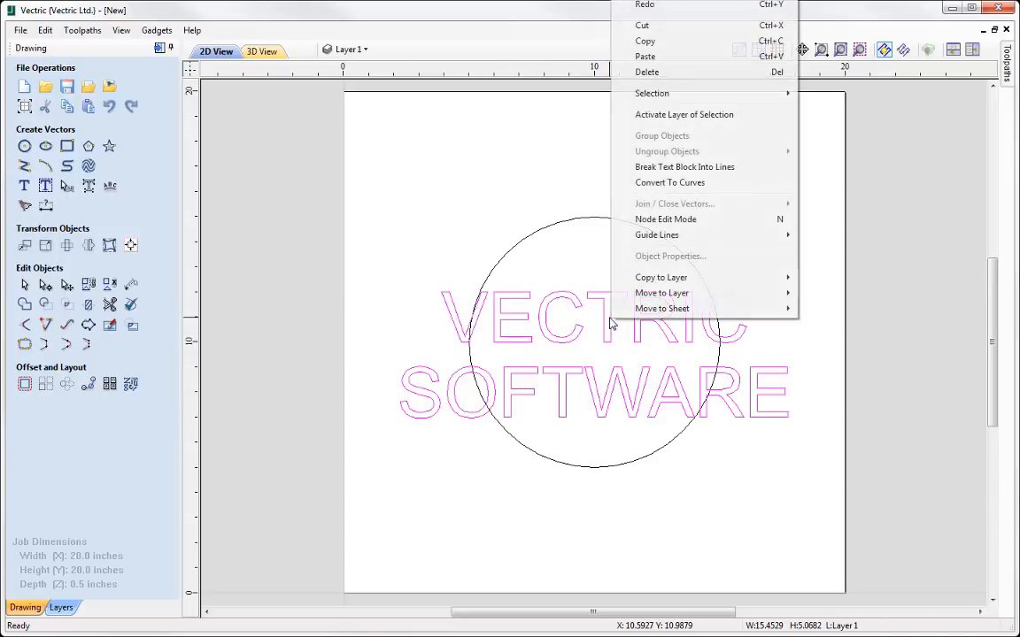
pyautogui.click(692, 174)
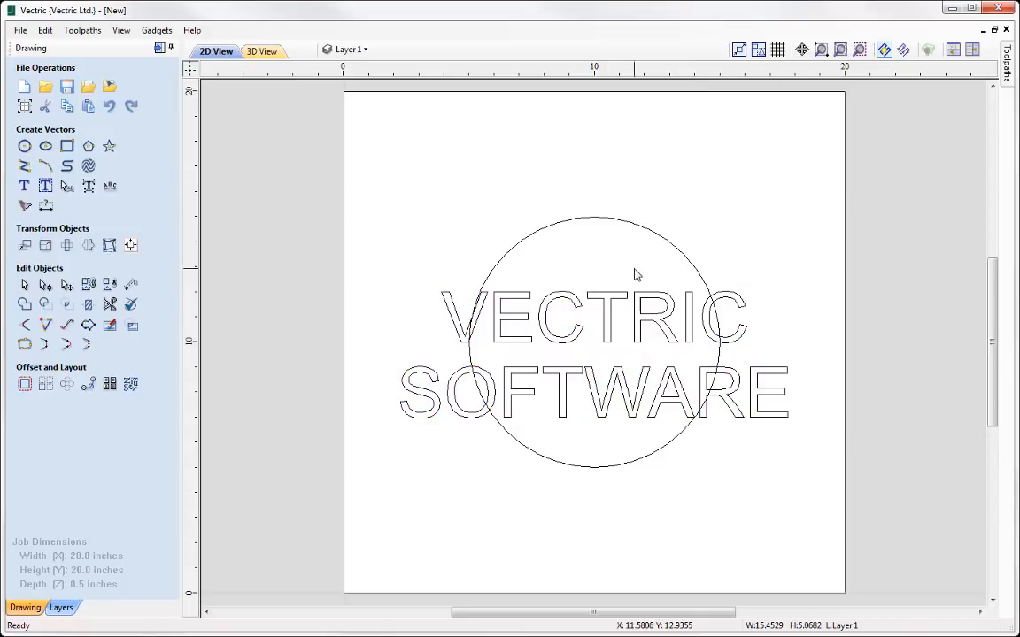
pyautogui.click(603, 326)
pyautogui.moveTo(603, 326); pyautogui.dragTo(600, 179)
pyautogui.click(595, 400)
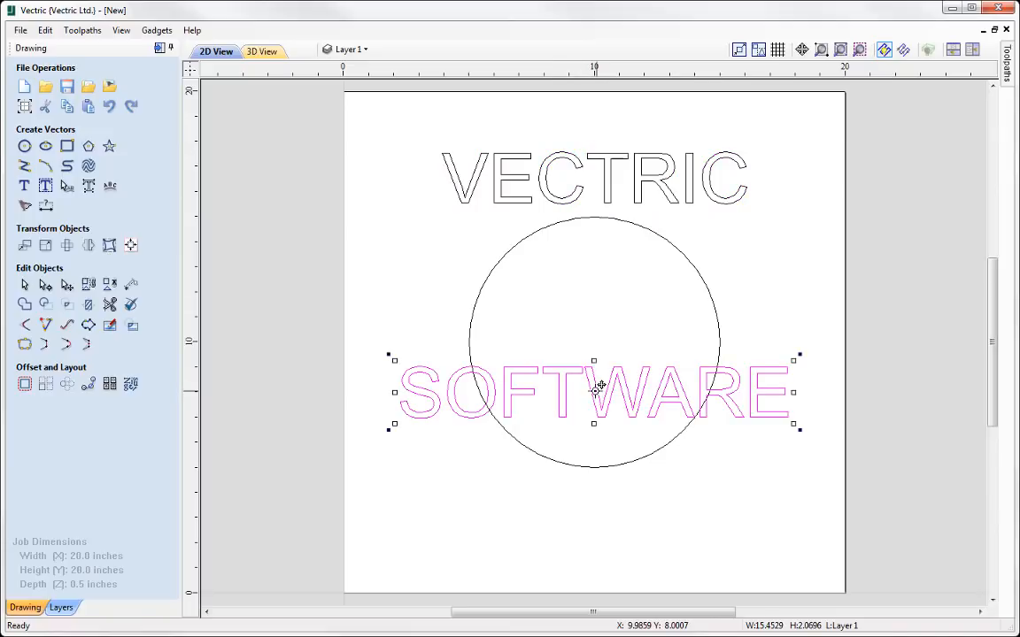
pyautogui.moveTo(596, 403); pyautogui.dragTo(594, 515)
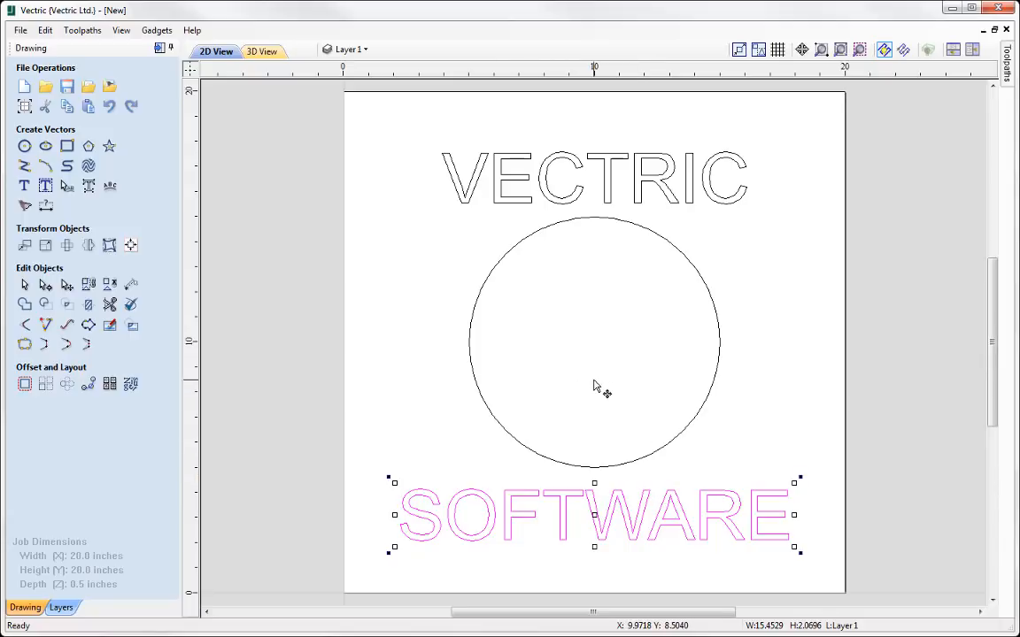
# Step: Cut the circle at its left and right nodes to split it into upper and lower arcs
pyautogui.click(520, 243)
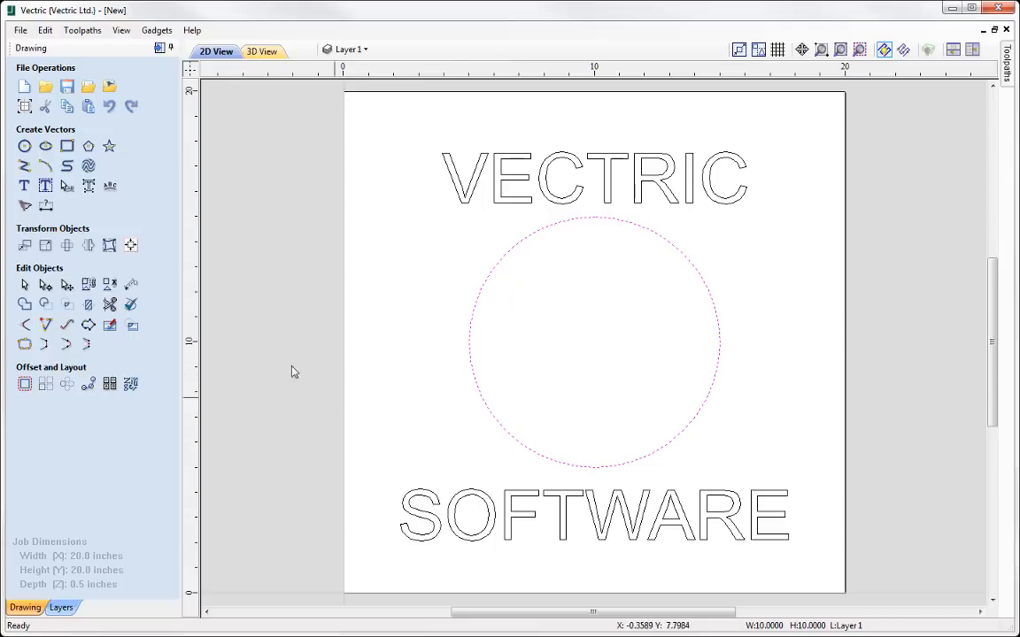
pyautogui.click(45, 284)
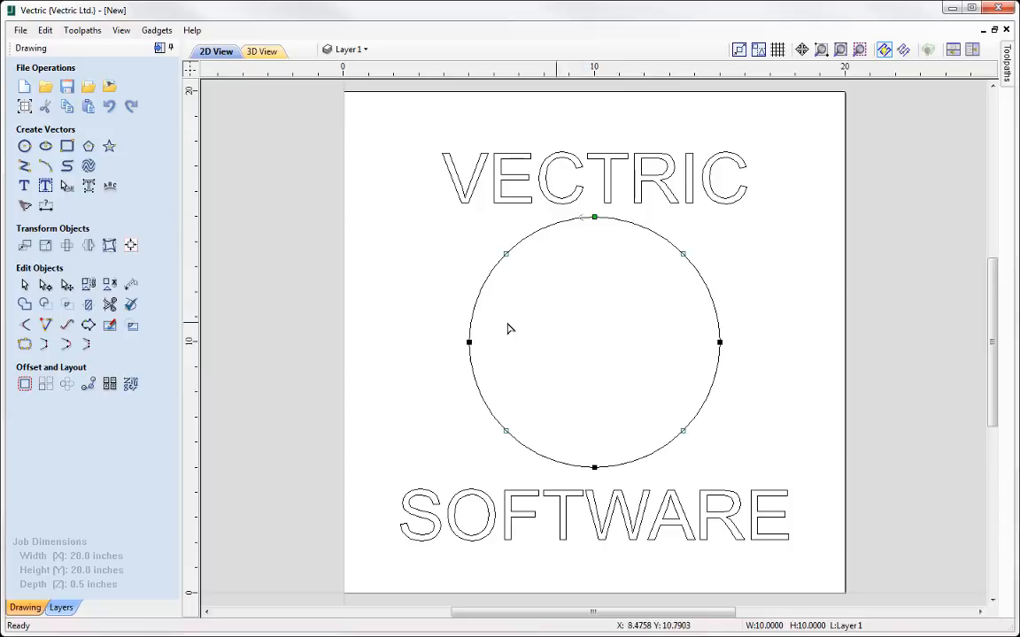
pyautogui.rightClick(468, 341)
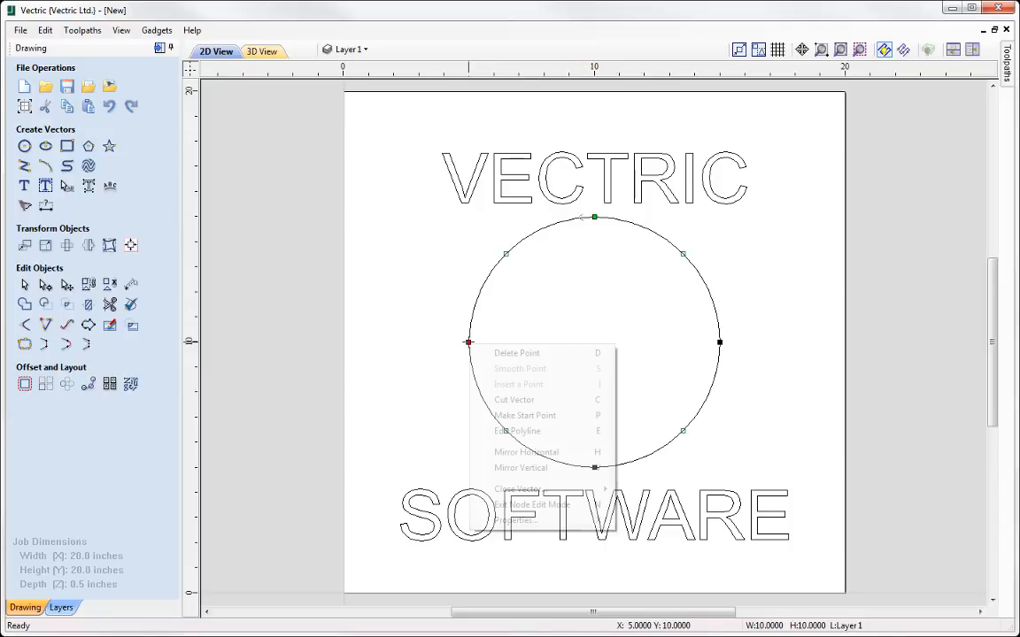
pyautogui.click(535, 404)
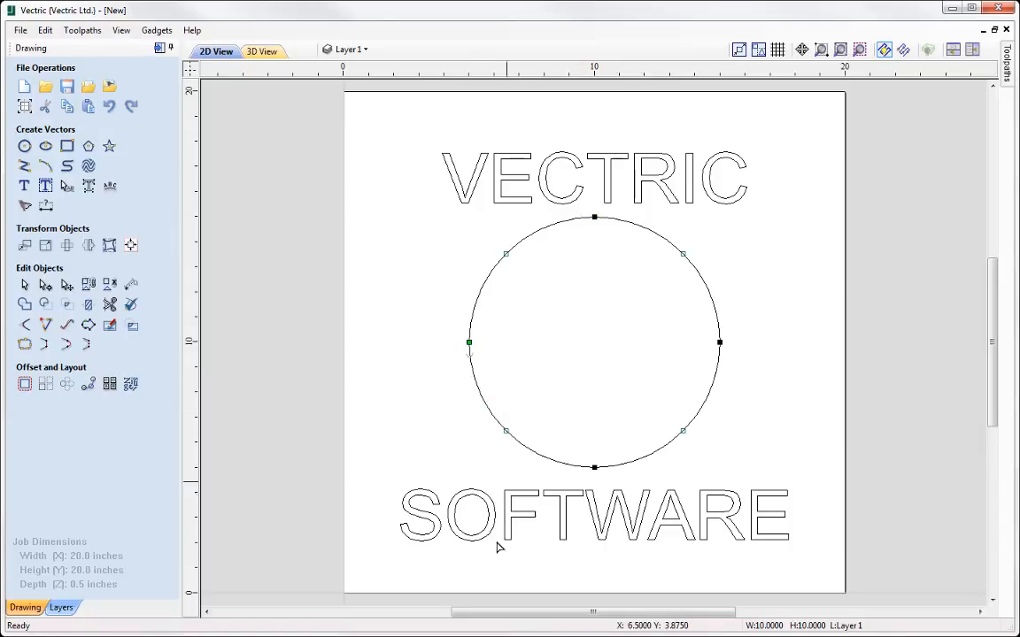
pyautogui.rightClick(719, 342)
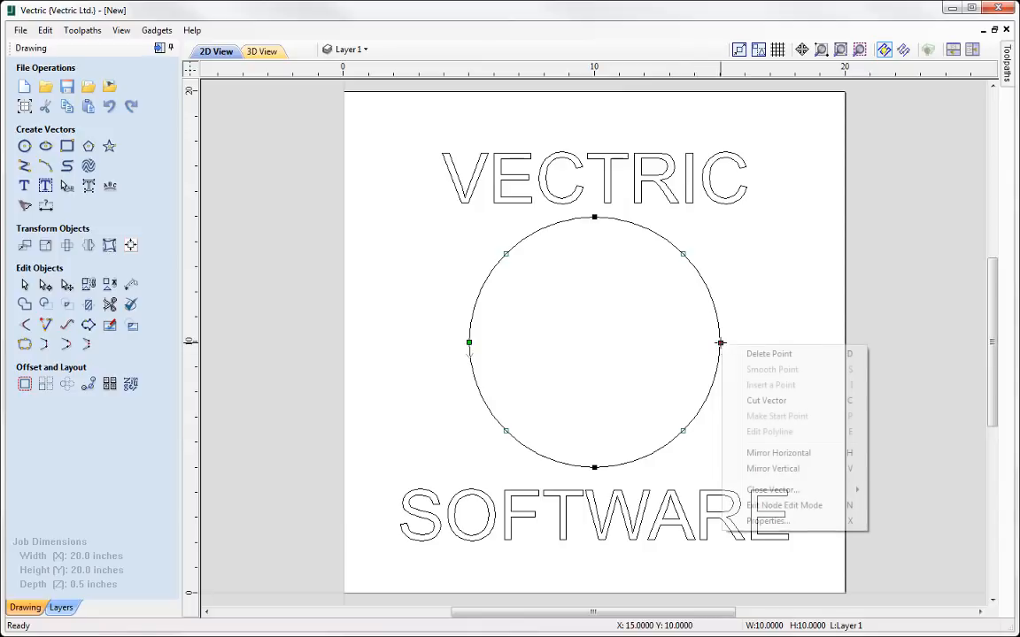
pyautogui.click(768, 400)
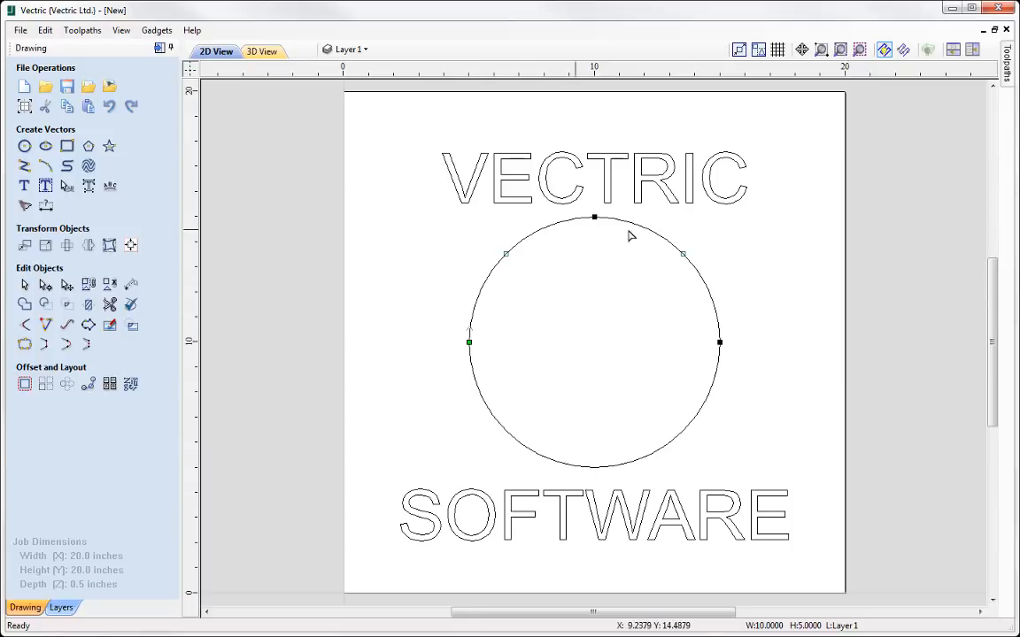
# Step: Make the upper arc's right end node its start point and leave node editing
pyautogui.rightClick(720, 342)
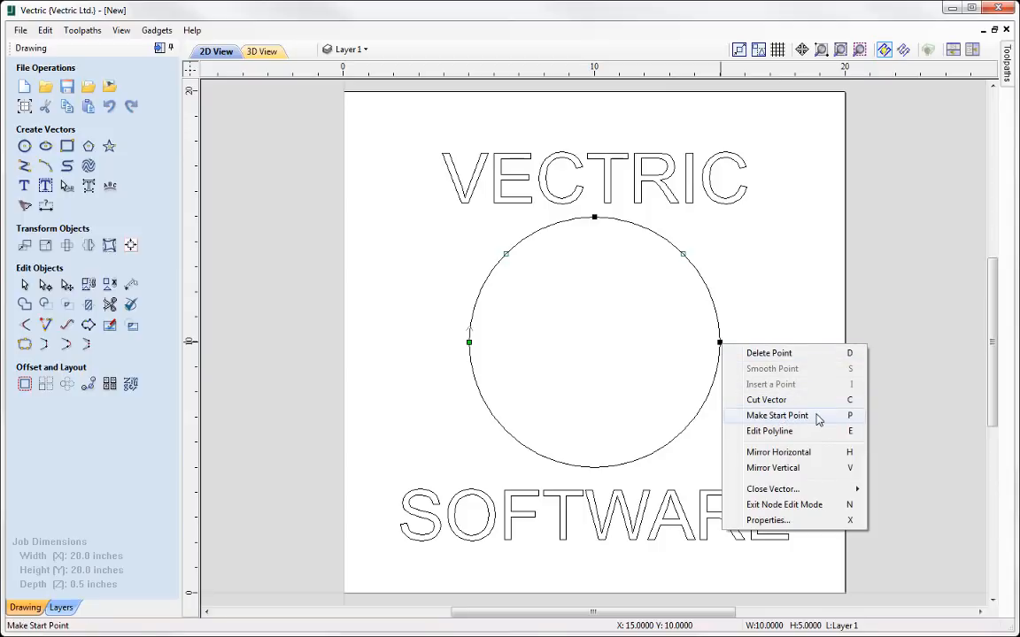
pyautogui.click(777, 415)
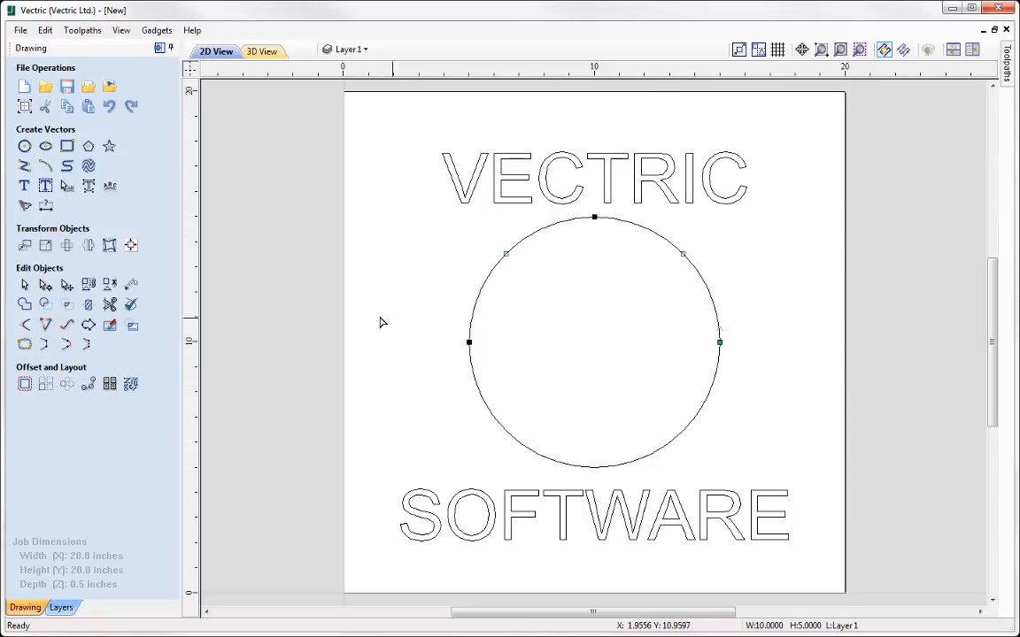
pyautogui.click(24, 284)
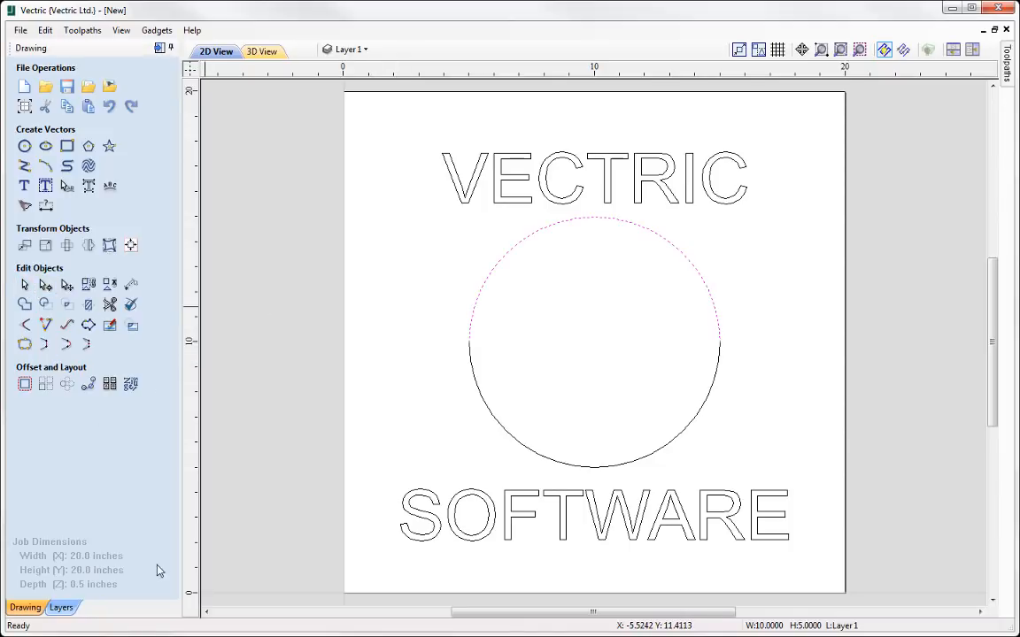
# Step: Wrap SOFTWARE onto the lower arc, aligned to the curve and positioned below it with a 0.25-inch offset
pyautogui.click(516, 513)
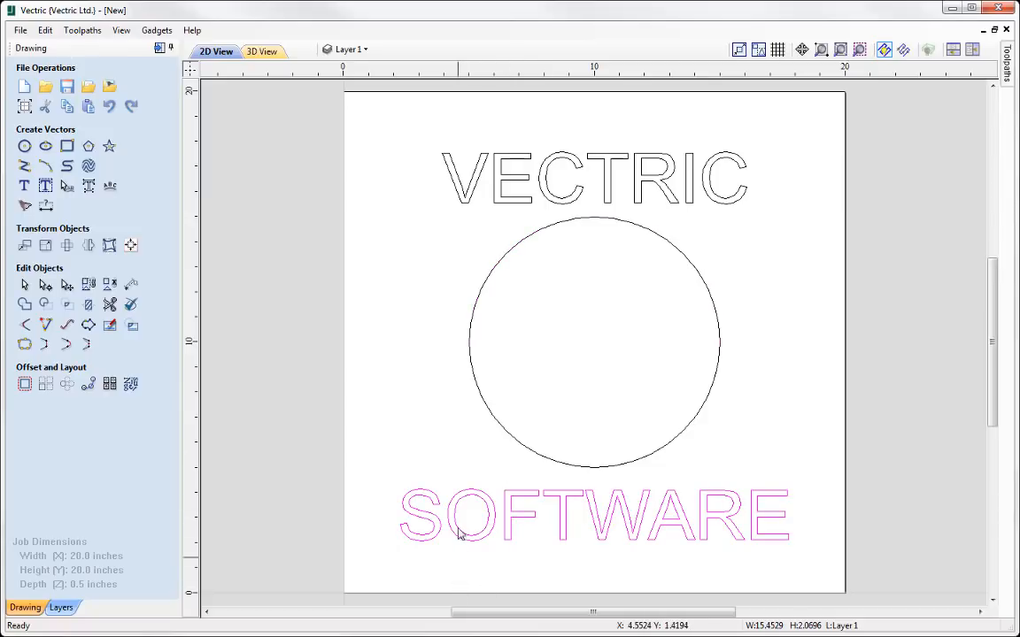
pyautogui.keyDown('shift'); pyautogui.click(497, 433); pyautogui.keyUp('shift')
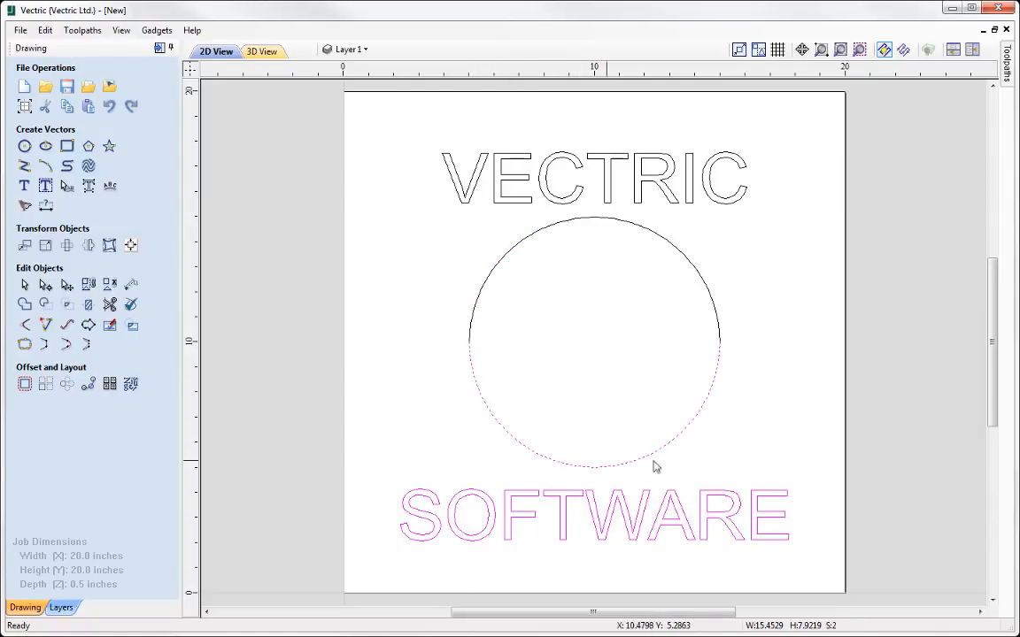
pyautogui.click(110, 187)
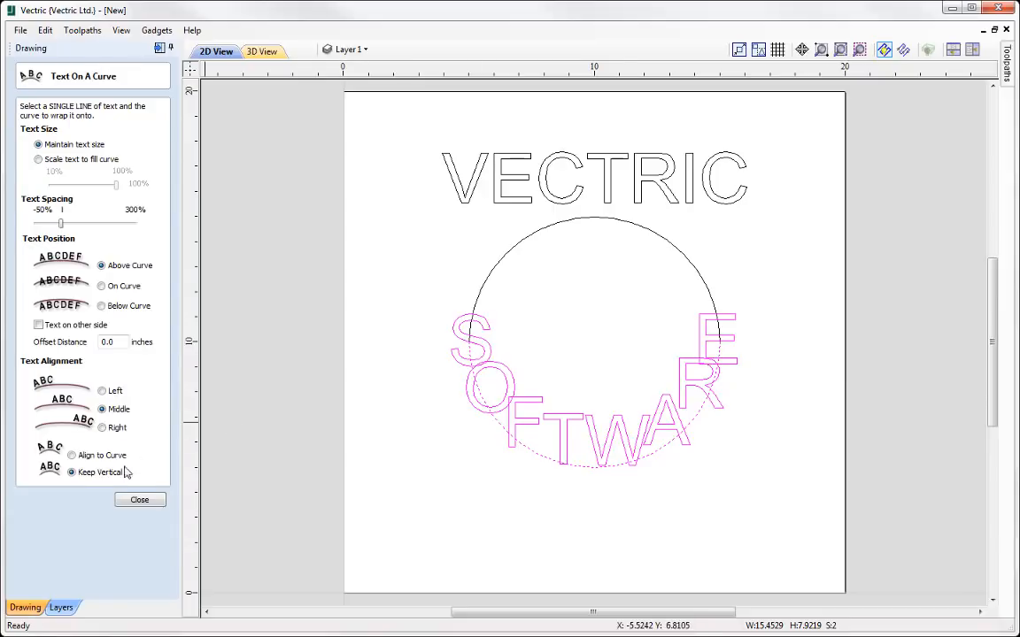
pyautogui.click(73, 456)
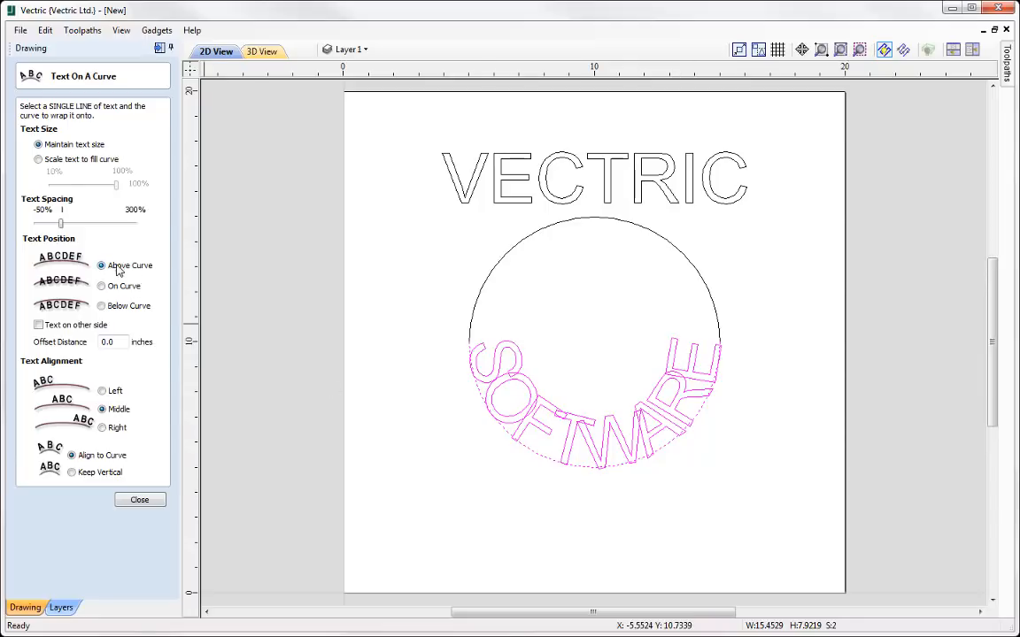
pyautogui.click(102, 307)
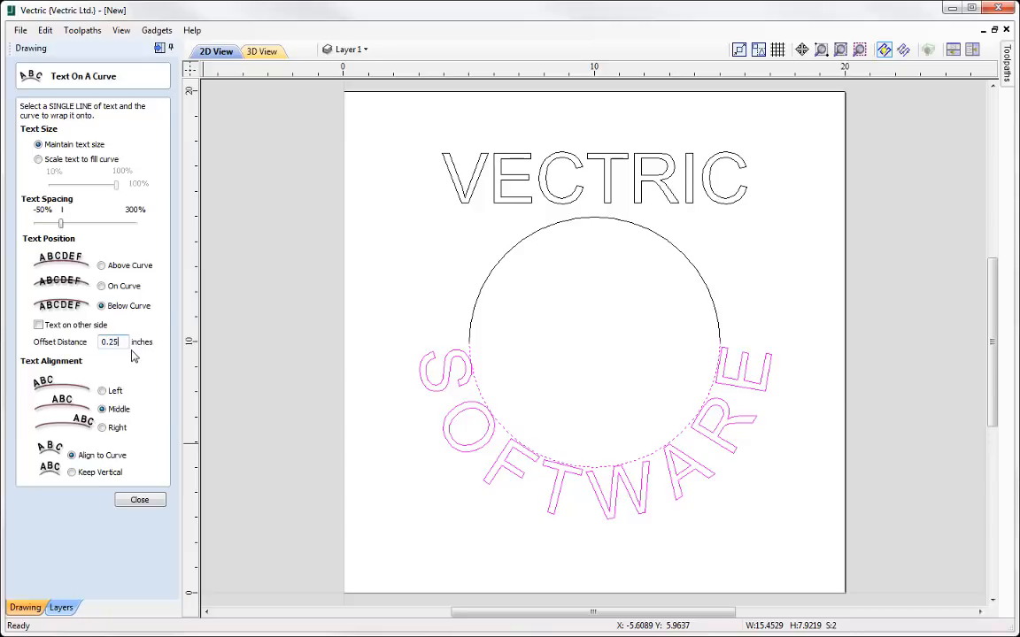
pyautogui.press('space')
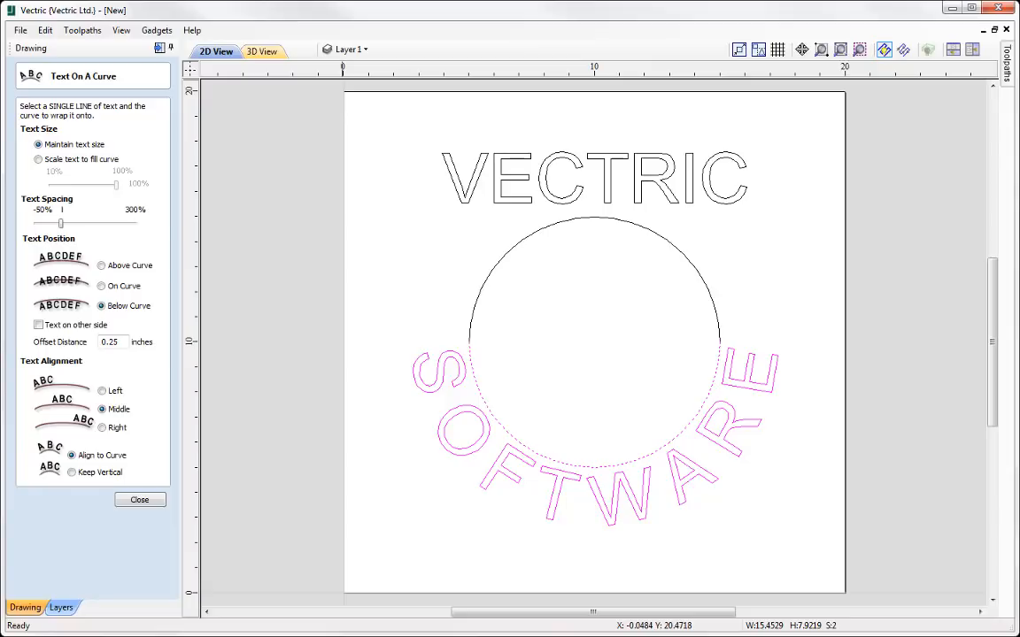
pyautogui.click(140, 500)
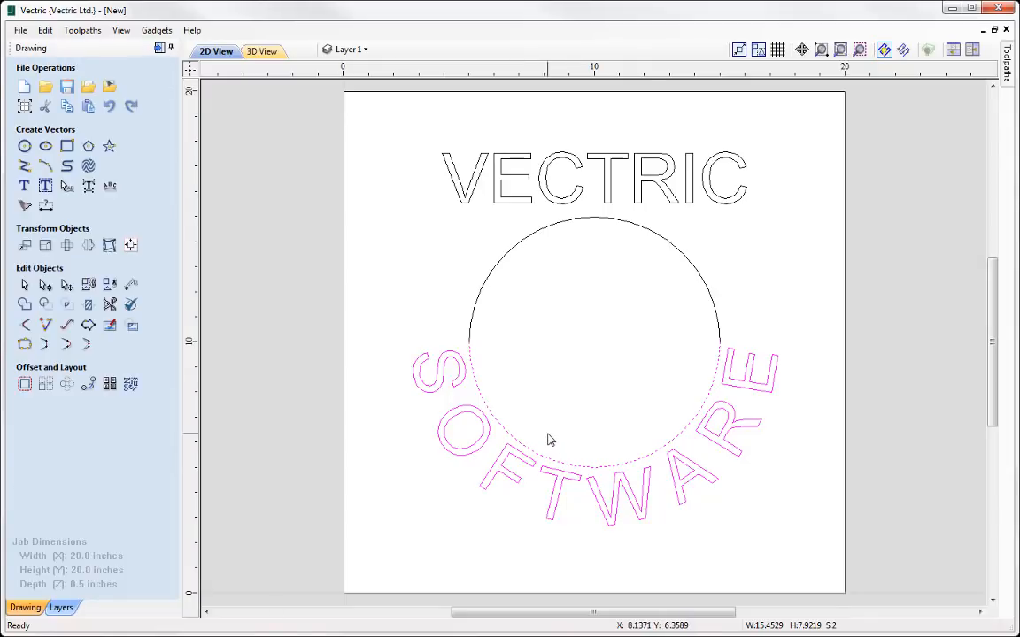
# Step: Examine the start points and directions of the lower and upper arcs in node editing
pyautogui.click(539, 456)
pyautogui.doubleClick(539, 456)
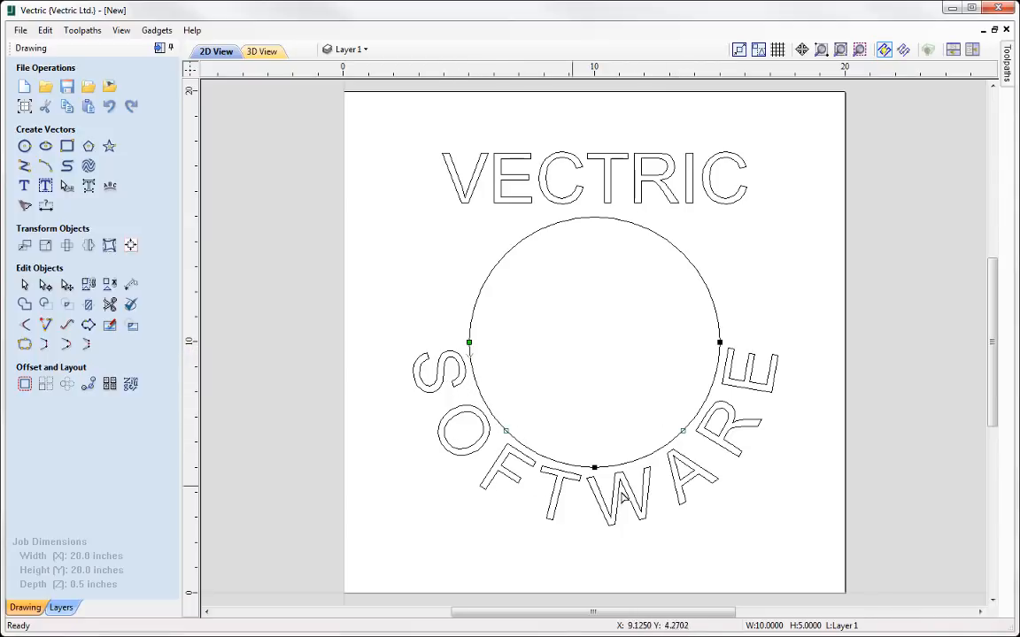
pyautogui.click(325, 544)
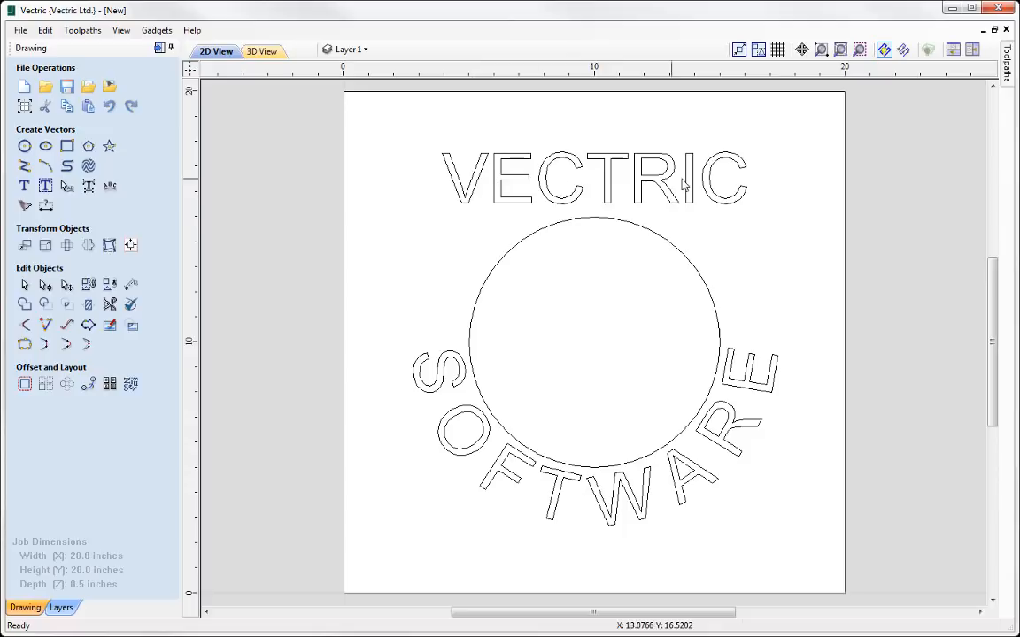
pyautogui.click(660, 238)
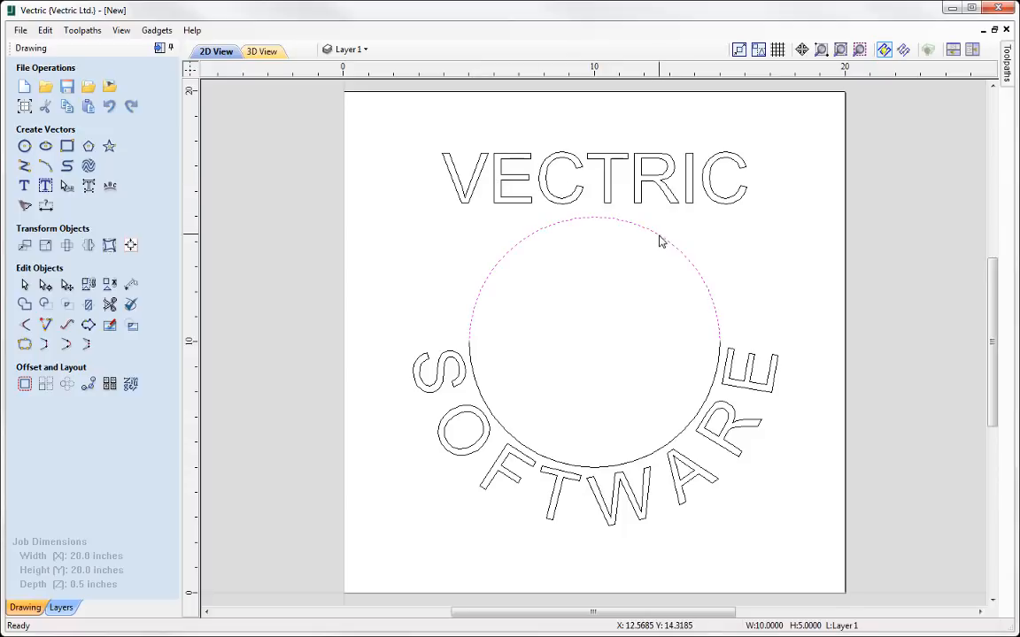
pyautogui.press('n')
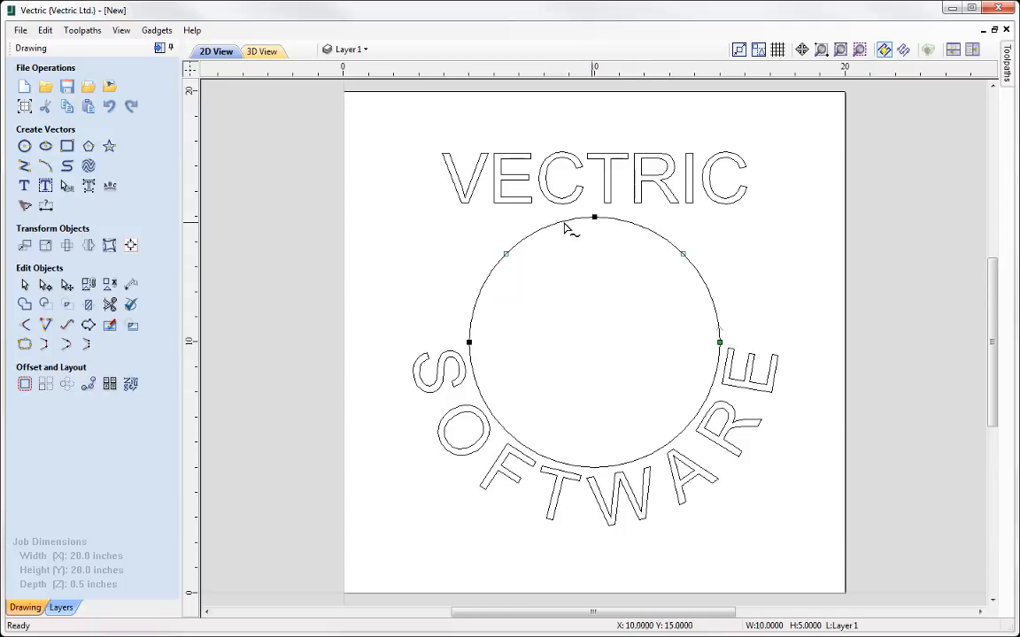
pyautogui.click(558, 308)
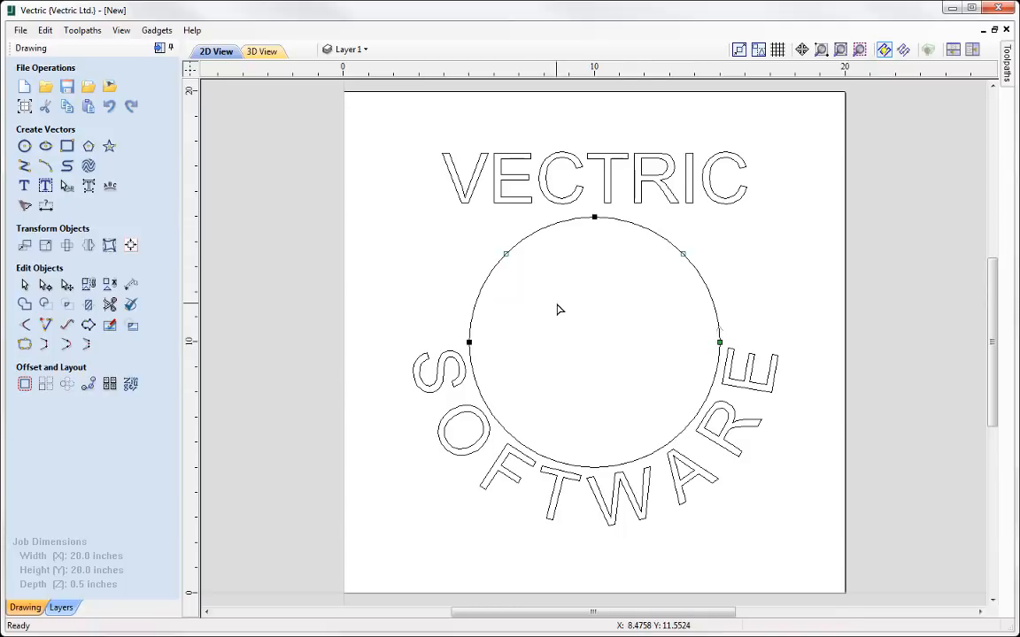
# Step: Wrap VECTRIC onto the upper arc, with the text on the other side and a 0.25-inch offset
pyautogui.click(549, 194)
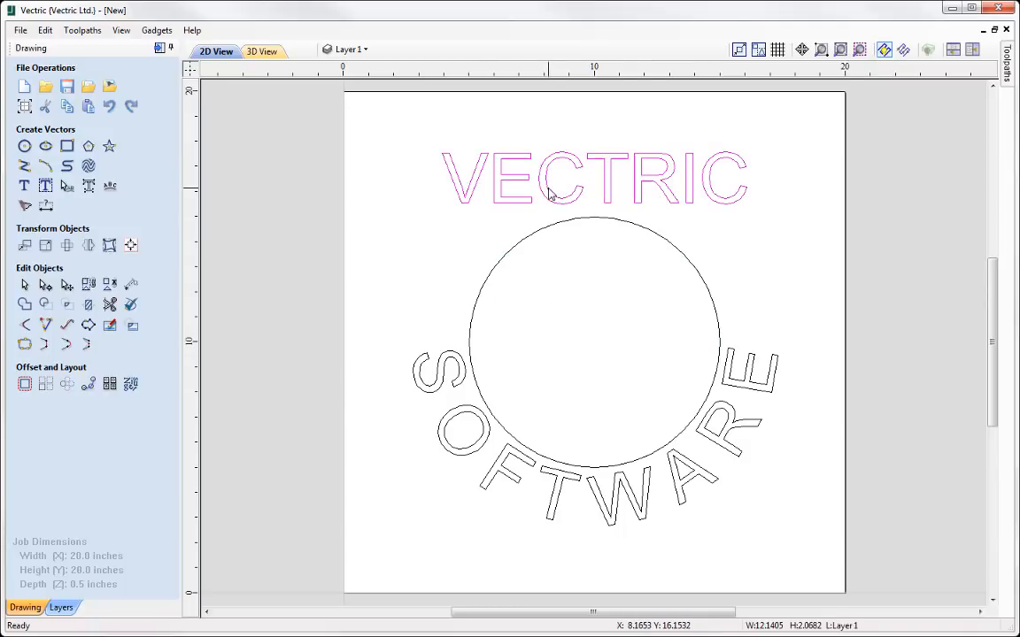
pyautogui.keyDown('shift'); pyautogui.click(542, 234); pyautogui.keyUp('shift')
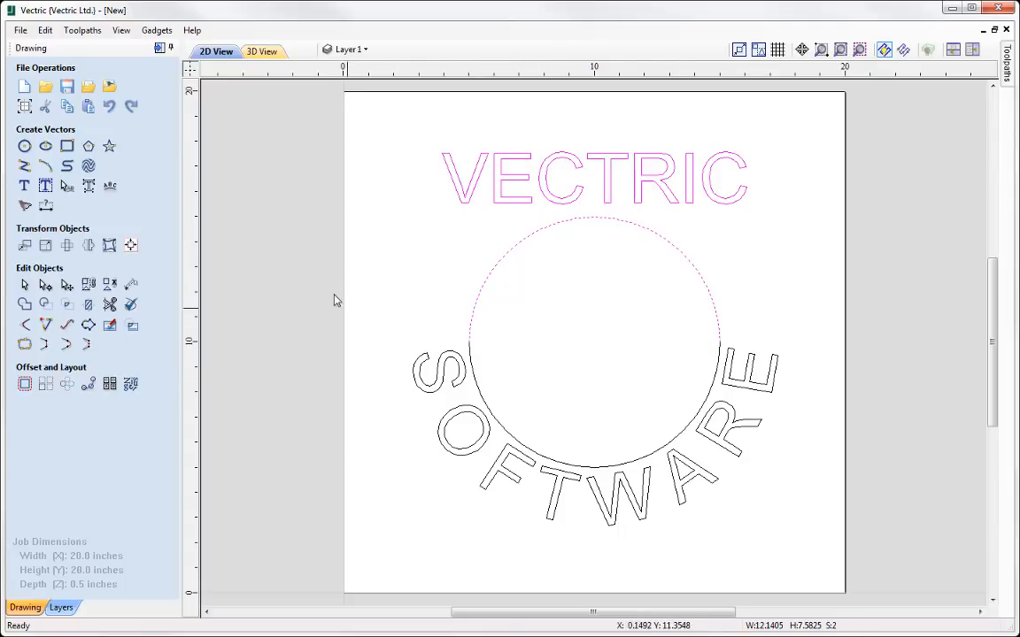
pyautogui.click(109, 185)
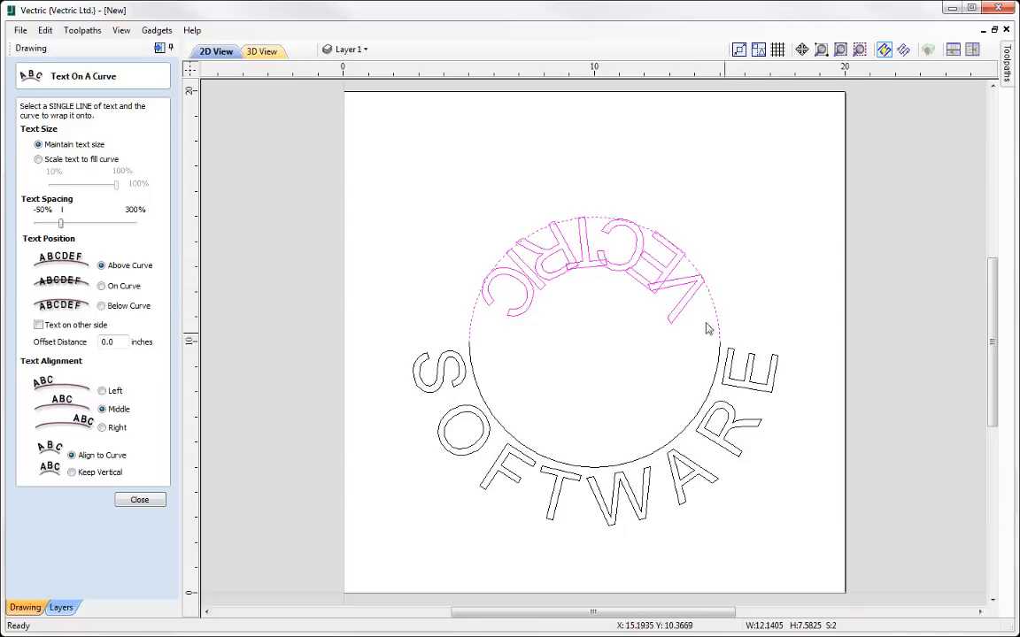
pyautogui.click(38, 325)
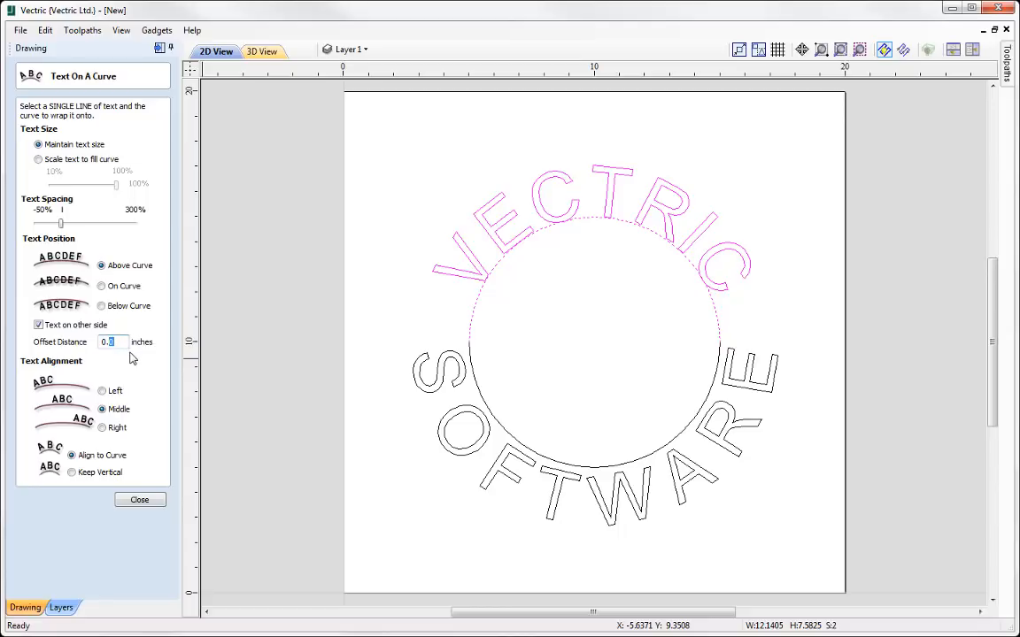
pyautogui.press('space')
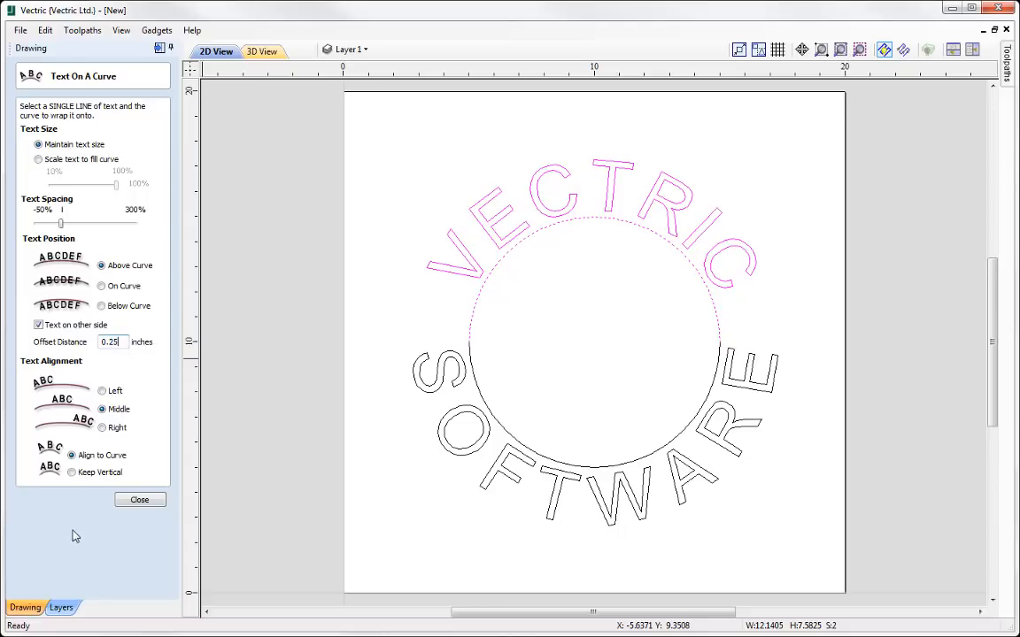
# Step: Change the curved VECTRIC text on the upper arc to Vectric in mixed case and finish text editing
pyautogui.click(140, 500)
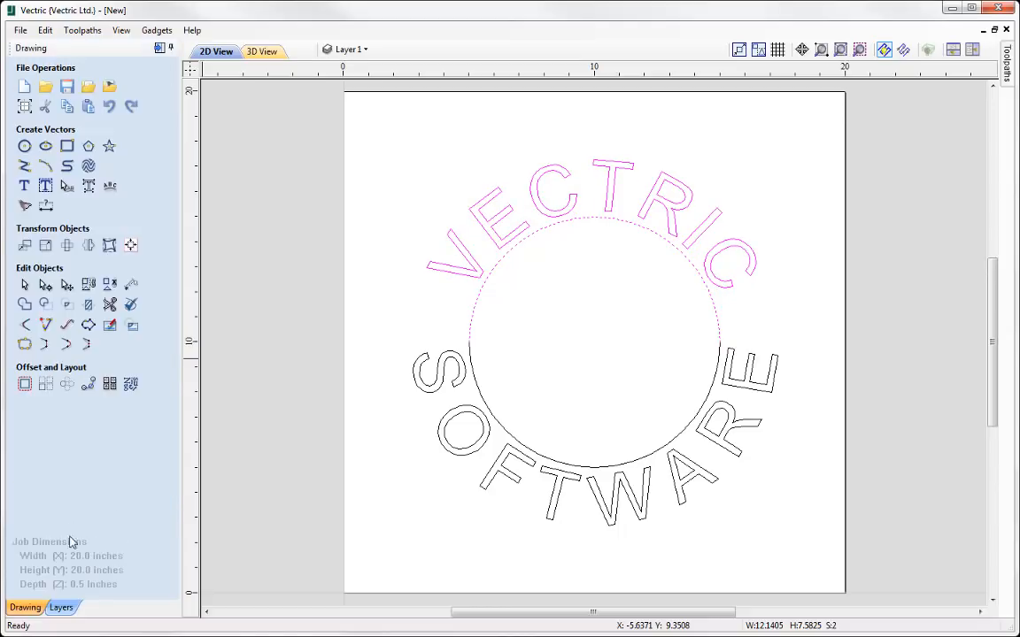
pyautogui.click(394, 536)
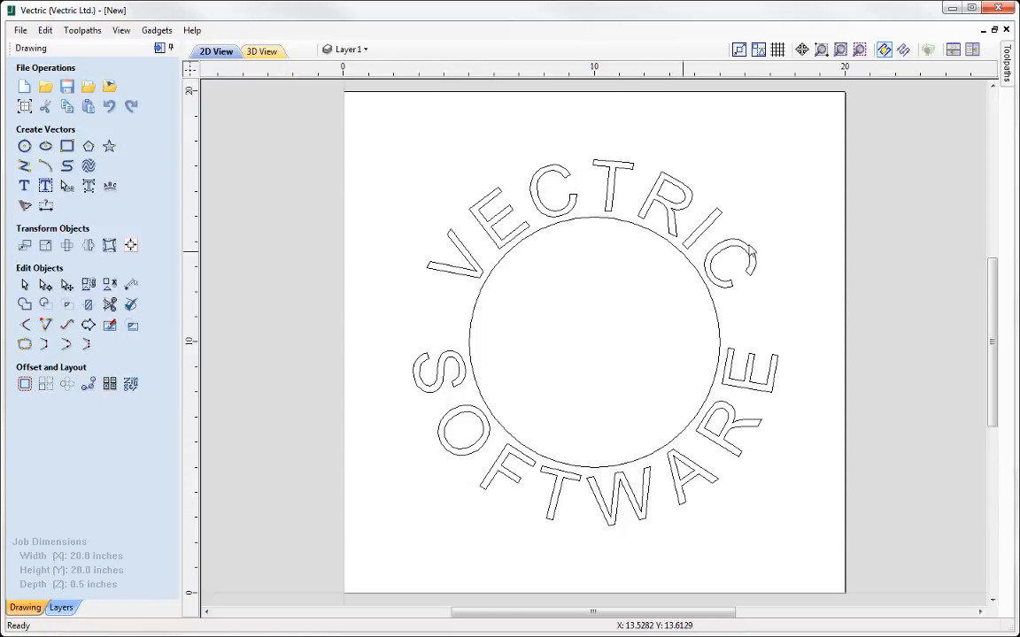
pyautogui.click(589, 212)
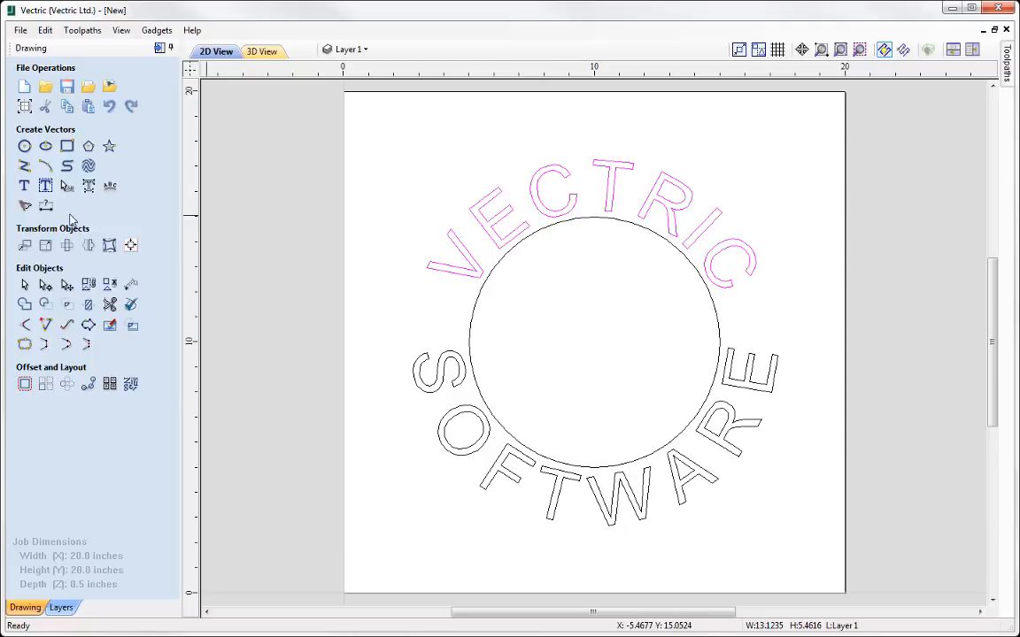
pyautogui.click(23, 185)
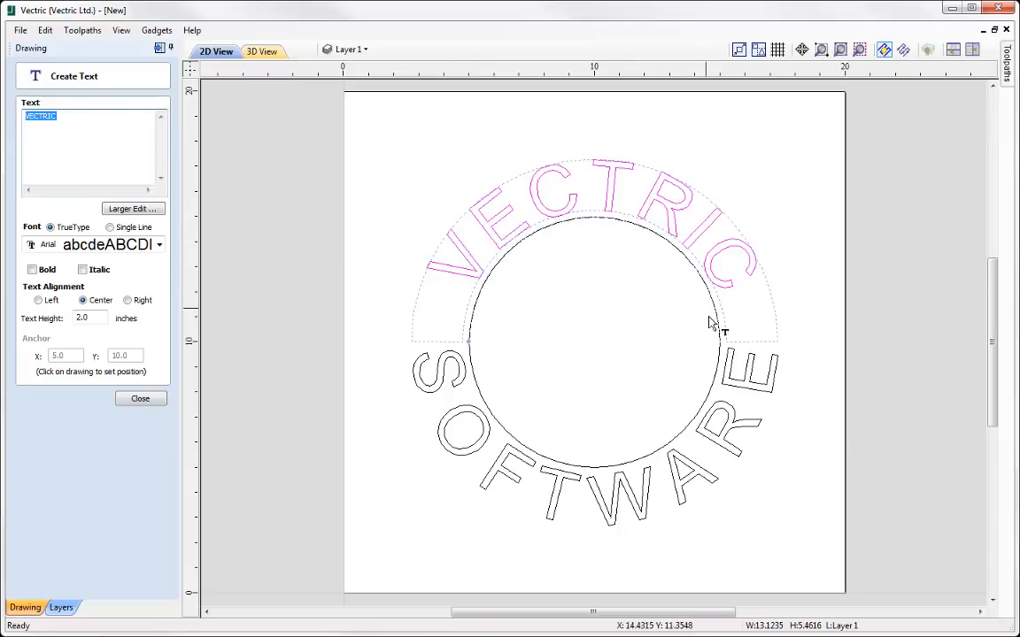
pyautogui.click(66, 133)
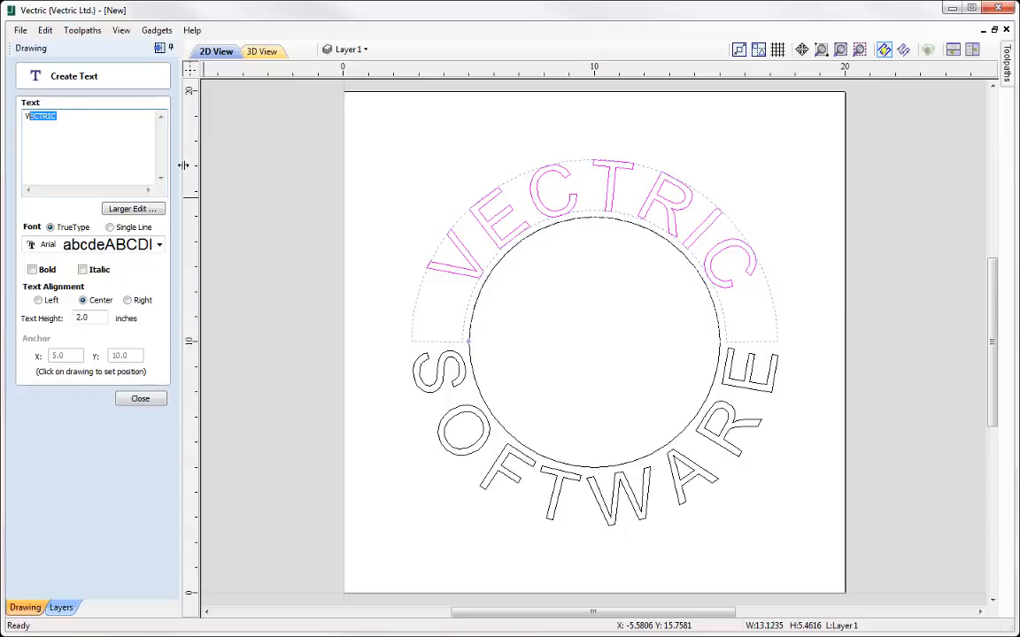
pyautogui.write('ectric')
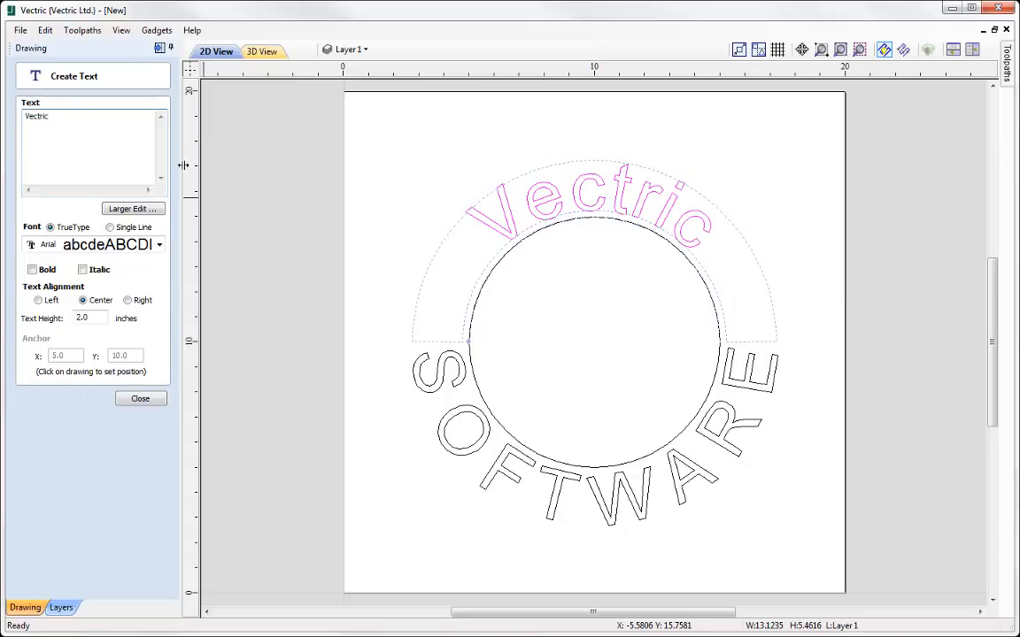
pyautogui.click(139, 401)
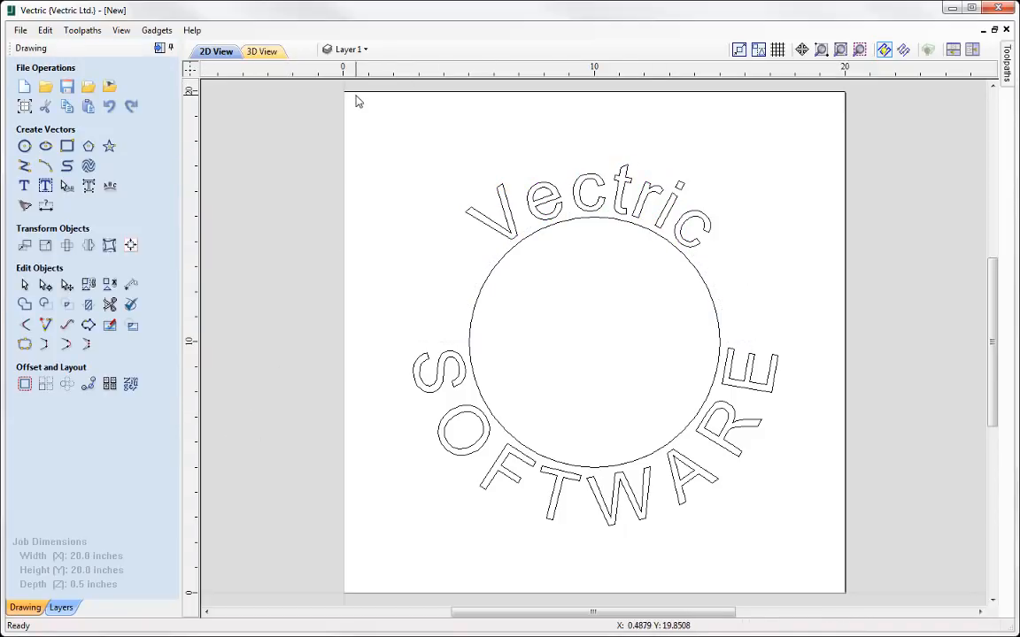
# Step: Delete all vectors from the sheet and create a straight VECTRIC text with a height of 3 inches
pyautogui.moveTo(355, 96); pyautogui.dragTo(804, 562)
pyautogui.press('Delete')
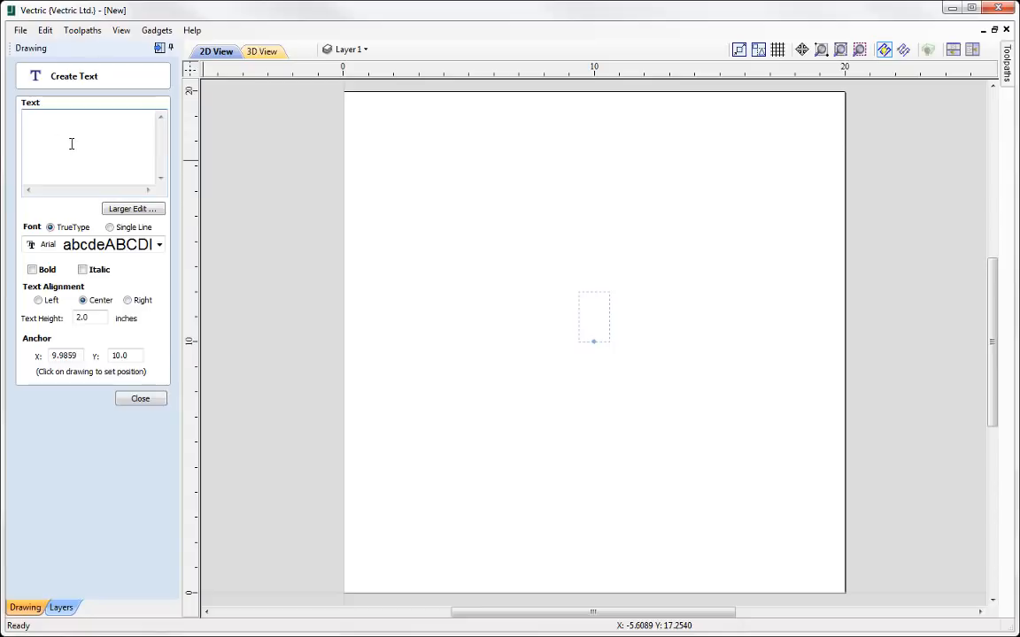
pyautogui.write('VECTRIC')
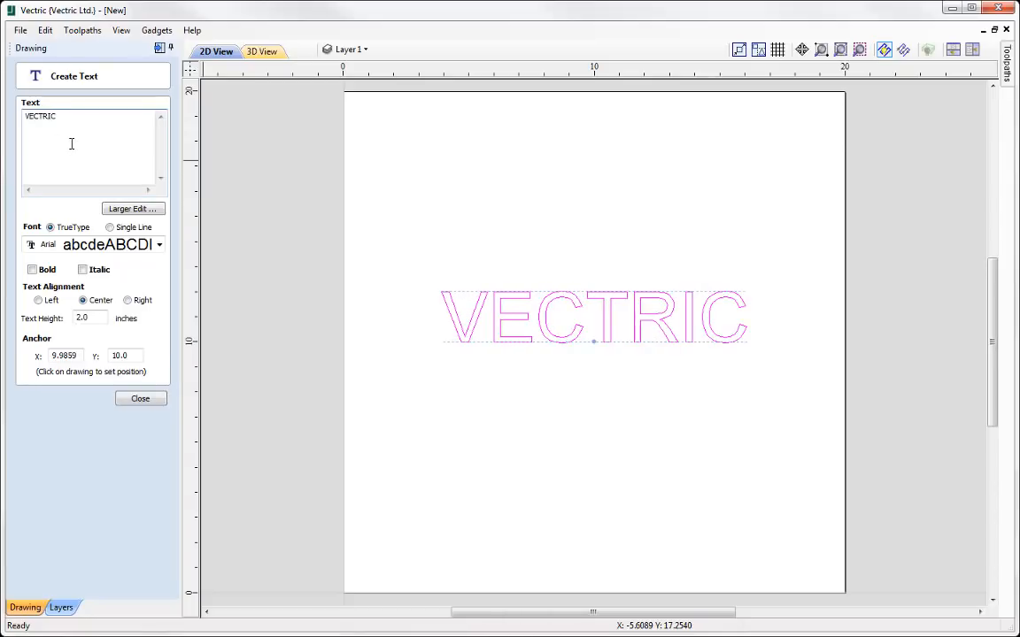
pyautogui.doubleClick(87, 318)
pyautogui.write('3')
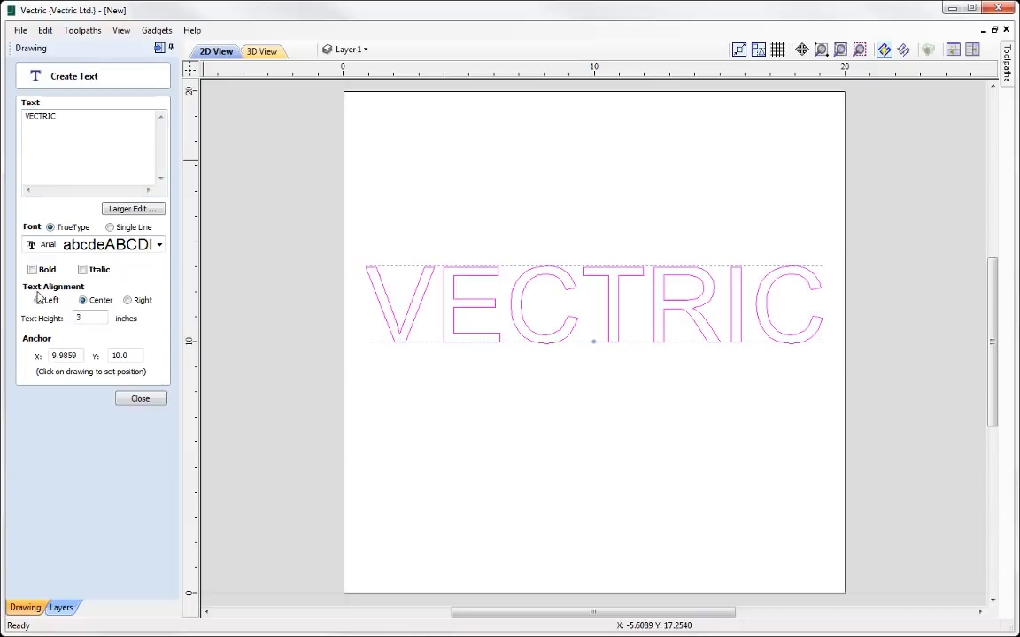
pyautogui.click(142, 399)
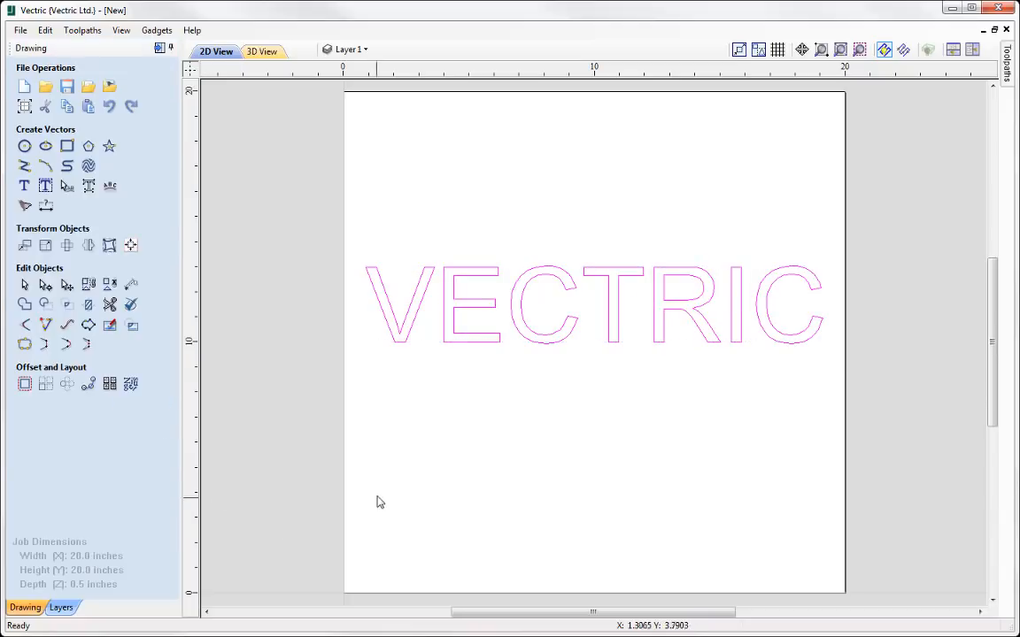
# Step: Move the VECTRIC text down to the sheet's mid-height and rescale it proportionally to about 18.6 by 3.2 inches
pyautogui.click(608, 329)
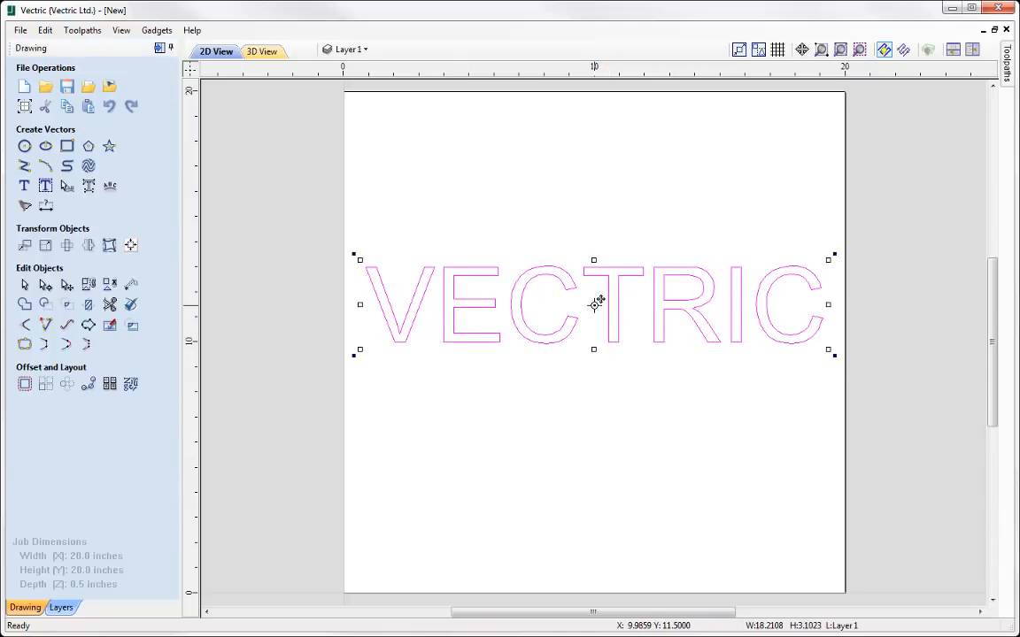
pyautogui.moveTo(594, 303); pyautogui.dragTo(594, 341)
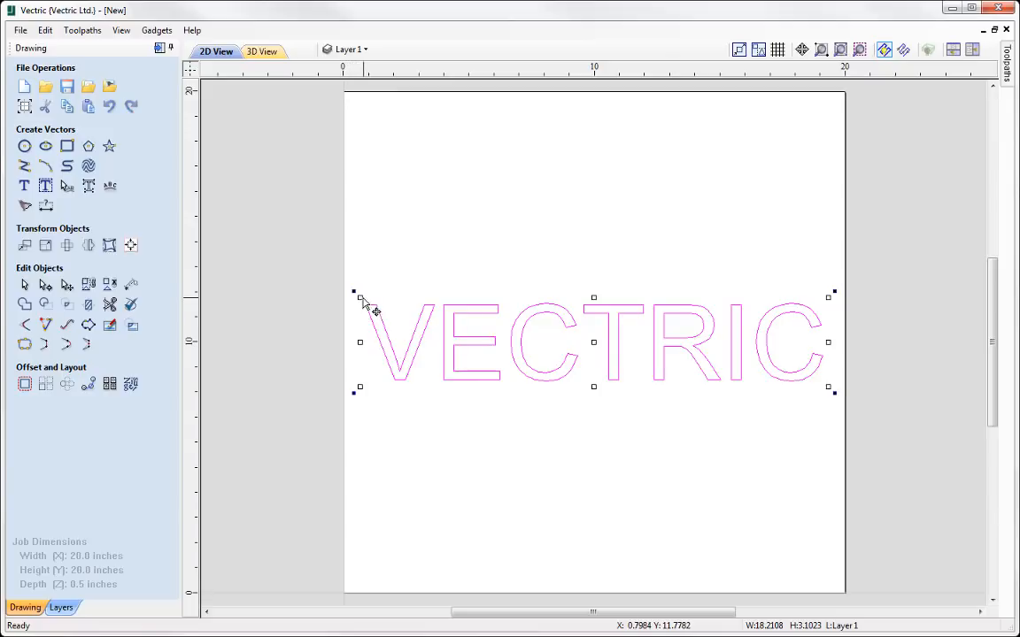
pyautogui.moveTo(355, 291); pyautogui.dragTo(575, 336)
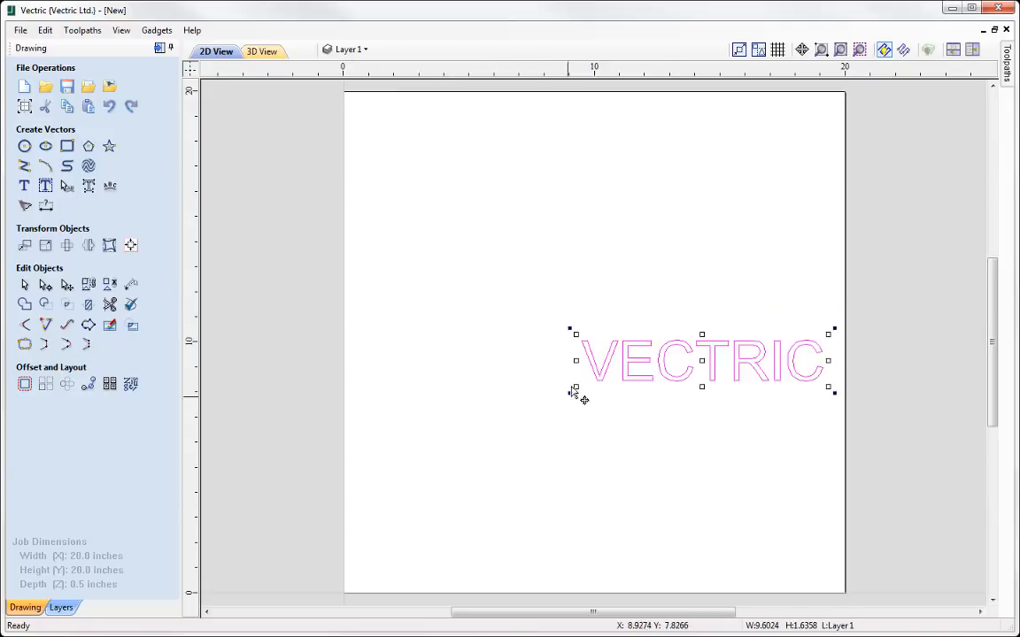
pyautogui.moveTo(570, 391); pyautogui.dragTo(347, 430)
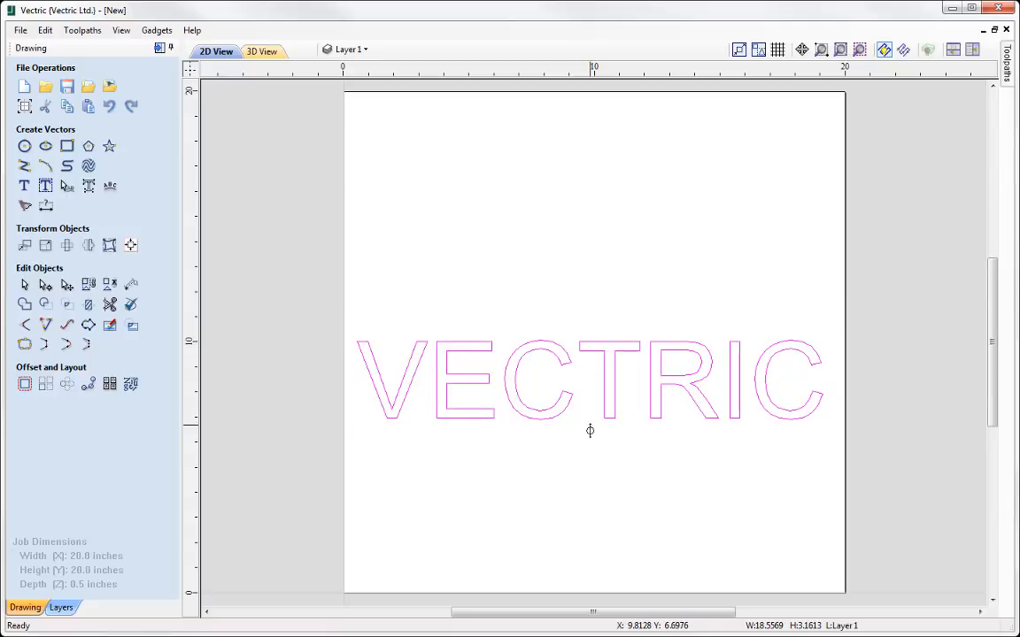
# Step: Stretch the VECTRIC text to about 10.8 inches wide and 6.9 inches high, and move it up to the sheet's mid-height
pyautogui.moveTo(589, 426); pyautogui.dragTo(590, 521)
pyautogui.moveTo(831, 428); pyautogui.dragTo(630, 431)
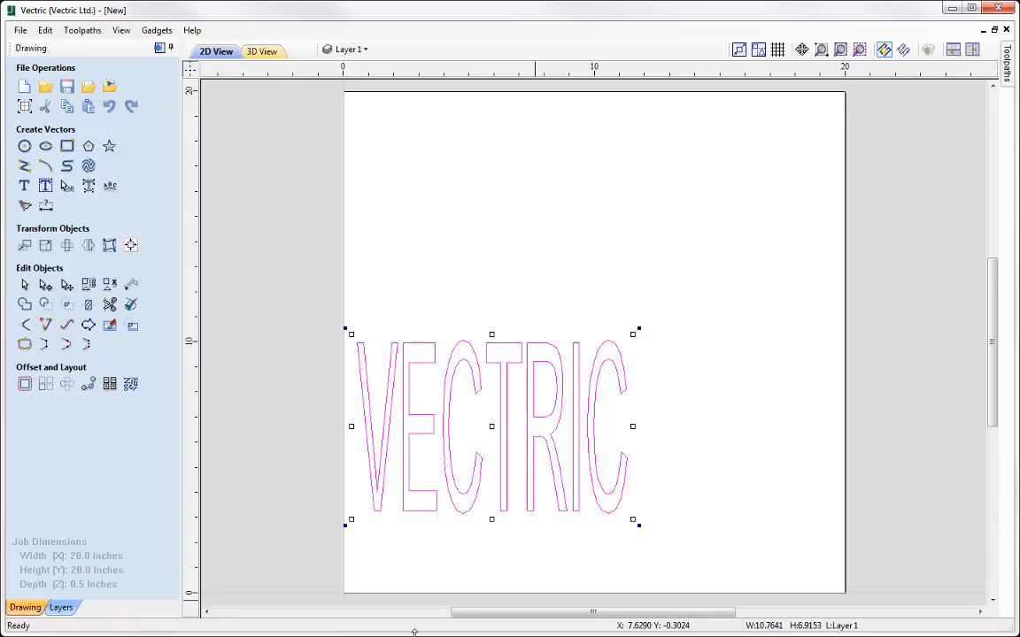
pyautogui.moveTo(492, 425); pyautogui.dragTo(492, 342)
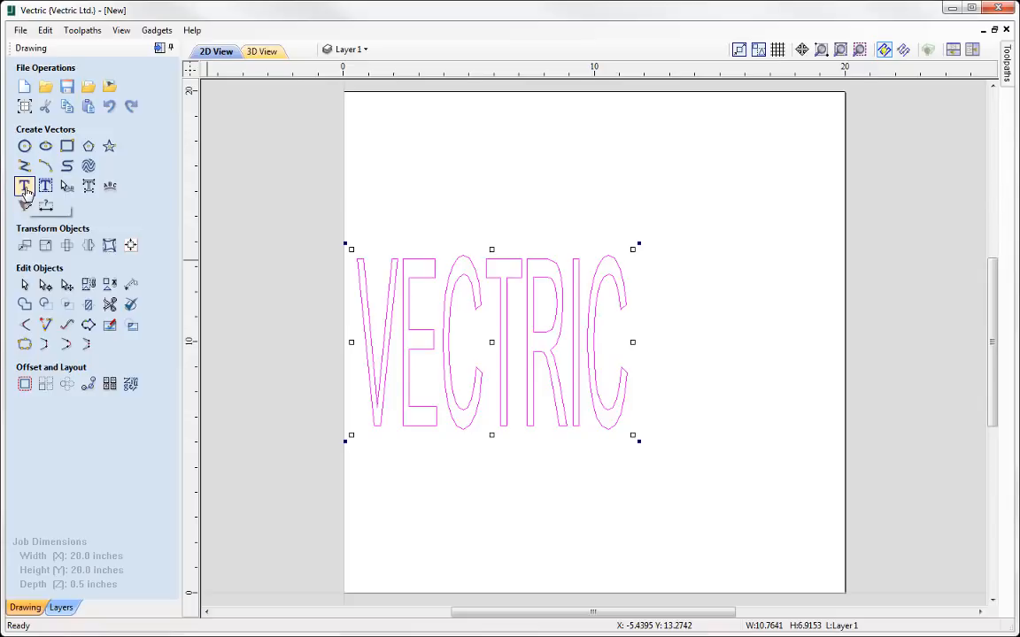
# Step: Edit the stretched text to read VECTRIC LTD. and finish text editing
pyautogui.click(25, 188)
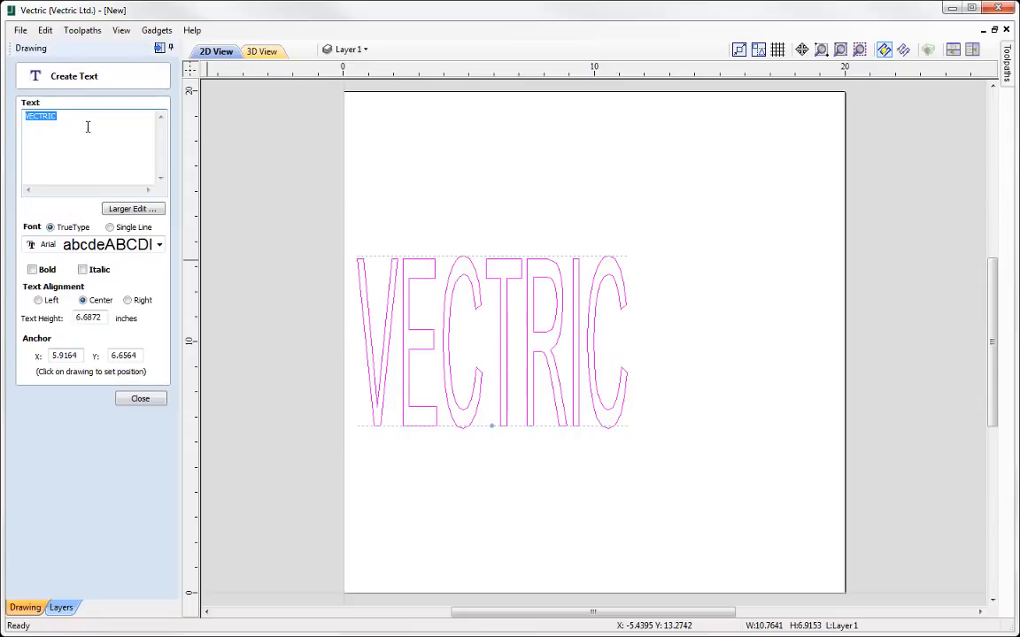
pyautogui.click(119, 124)
pyautogui.write('LTD')
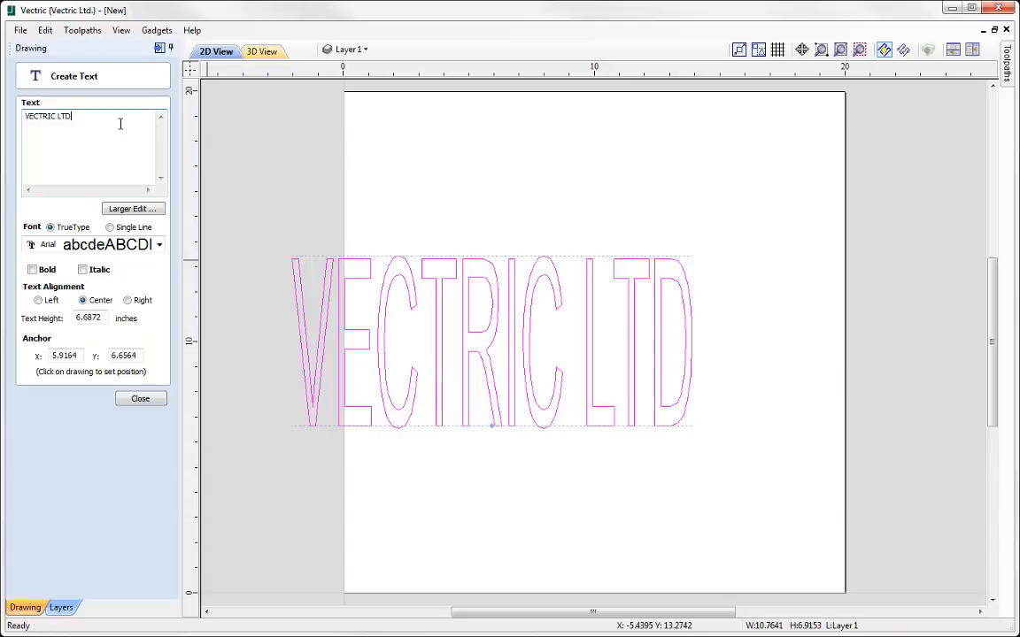
pyautogui.write('.')
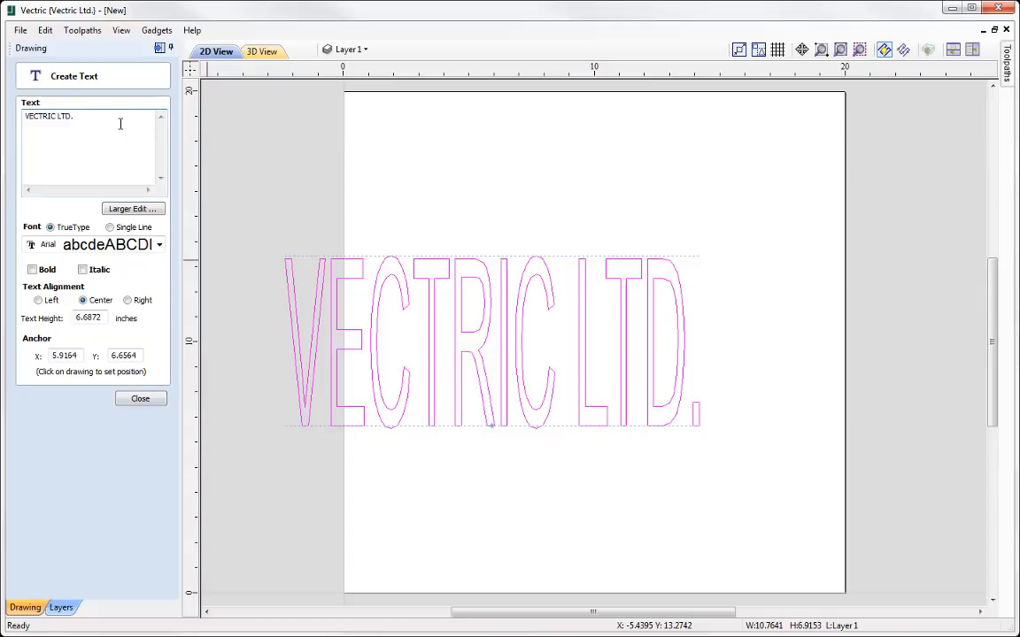
pyautogui.click(141, 399)
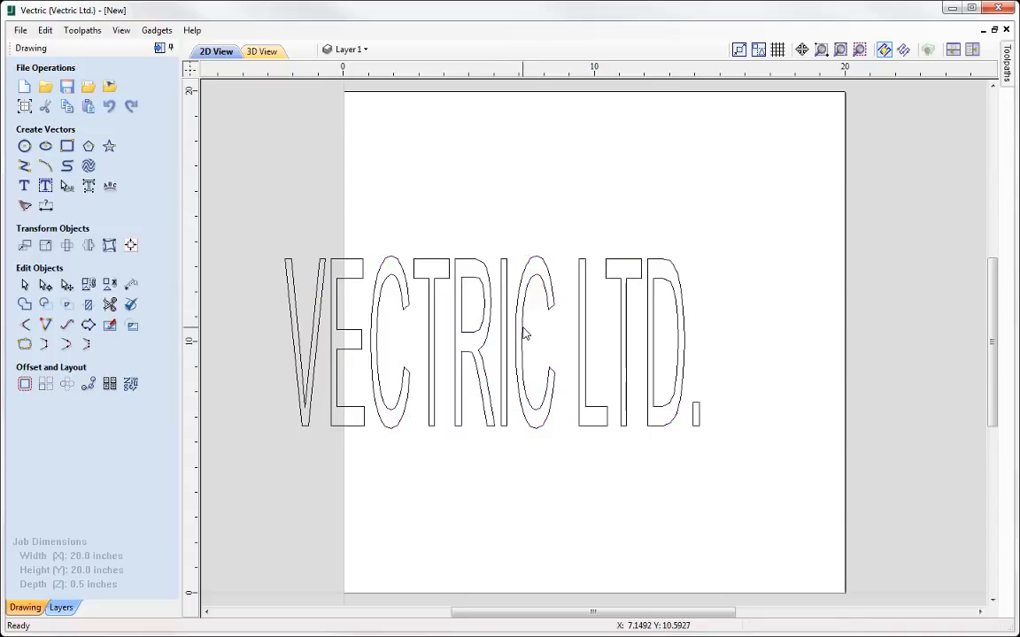
# Step: Center the VECTRIC LTD. text on the sheet and reduce its height to about 4.3 inches
pyautogui.click(523, 337)
pyautogui.press('F9')
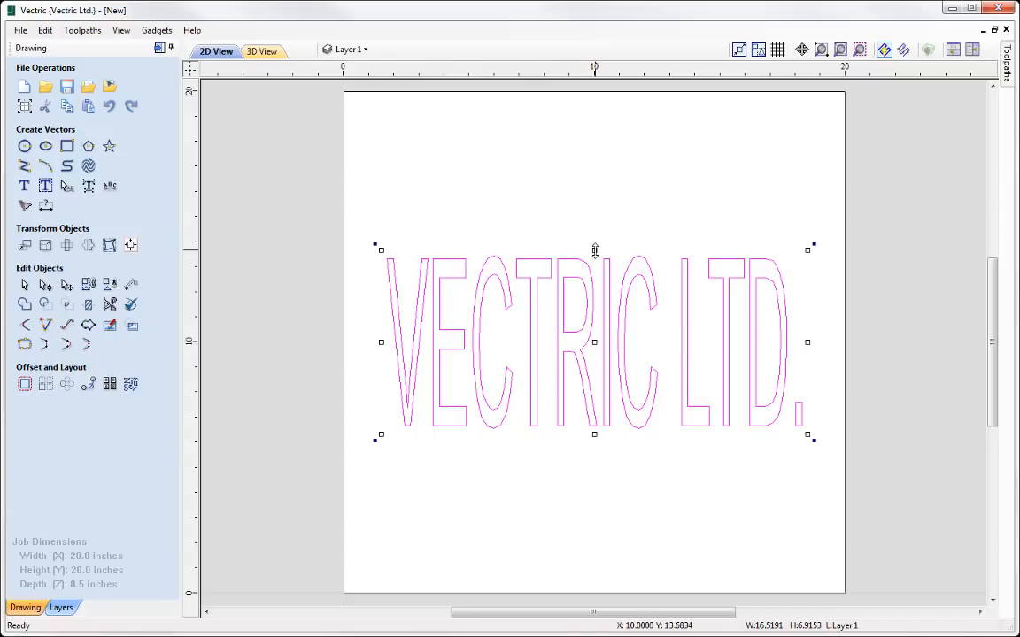
pyautogui.moveTo(594, 250); pyautogui.dragTo(594, 315)
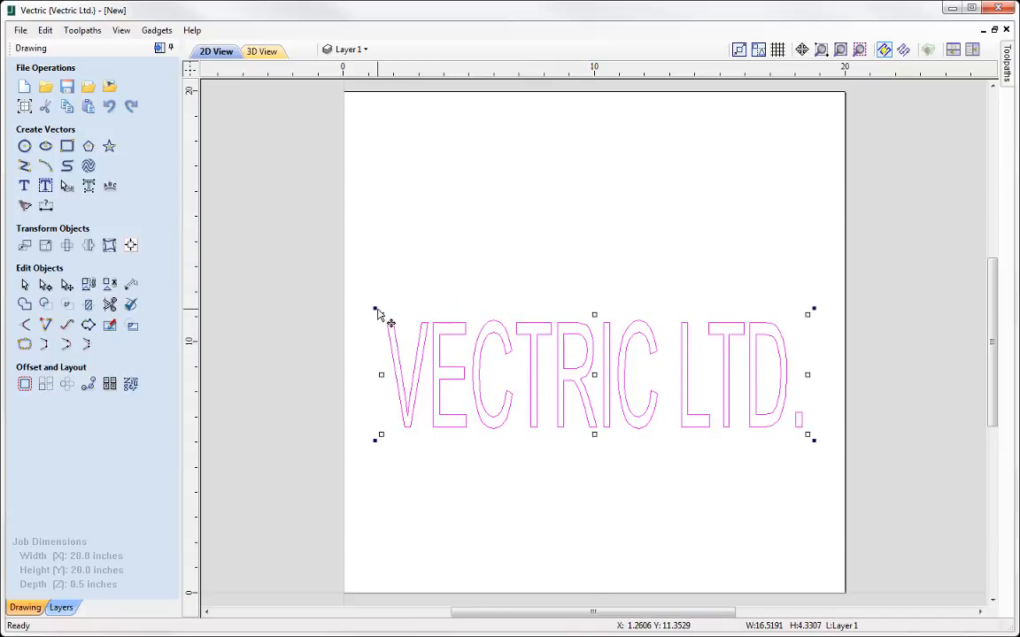
# Step: Rotate the VECTRIC LTD. text counterclockwise into a rising diagonal and move it slightly upward on the sheet
pyautogui.moveTo(375, 310); pyautogui.dragTo(358, 531)
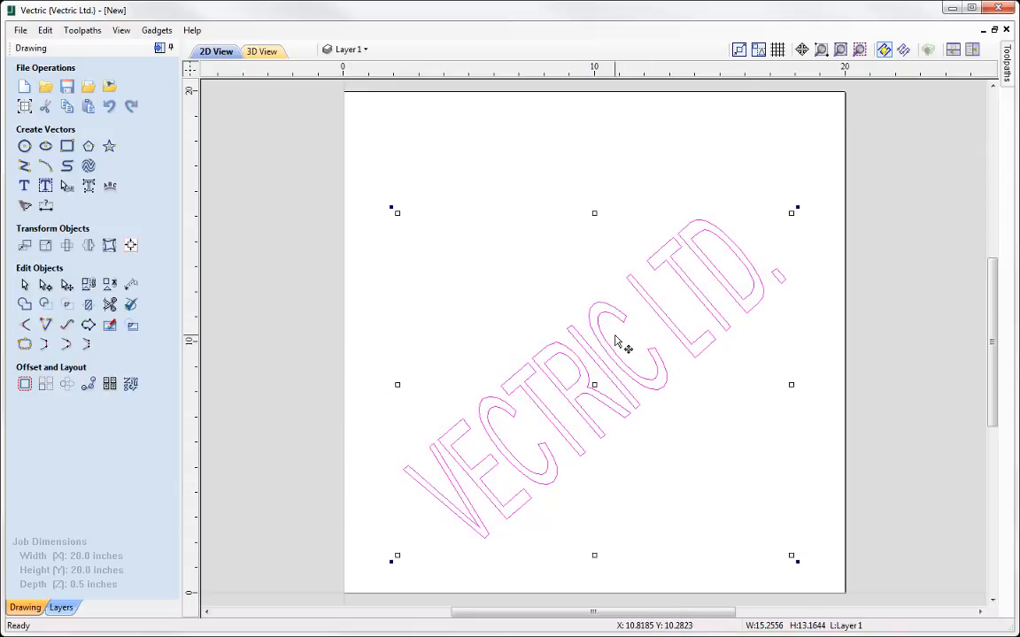
pyautogui.moveTo(610, 316); pyautogui.dragTo(603, 267)
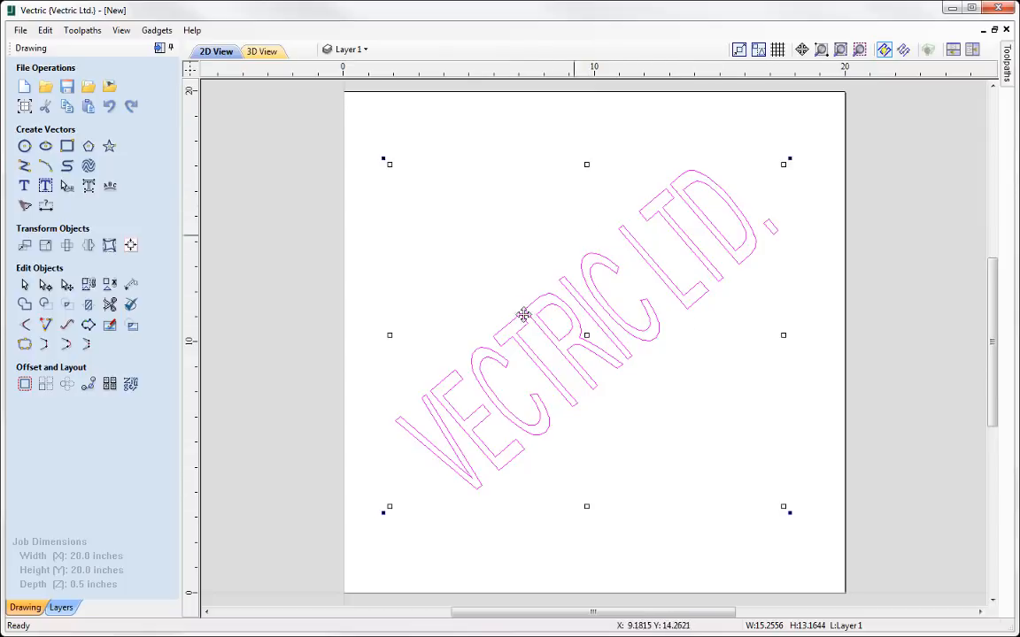
# Step: Reopen the rotated text for editing and remove LTD. so that it reads VECTRIC
pyautogui.click(27, 186)
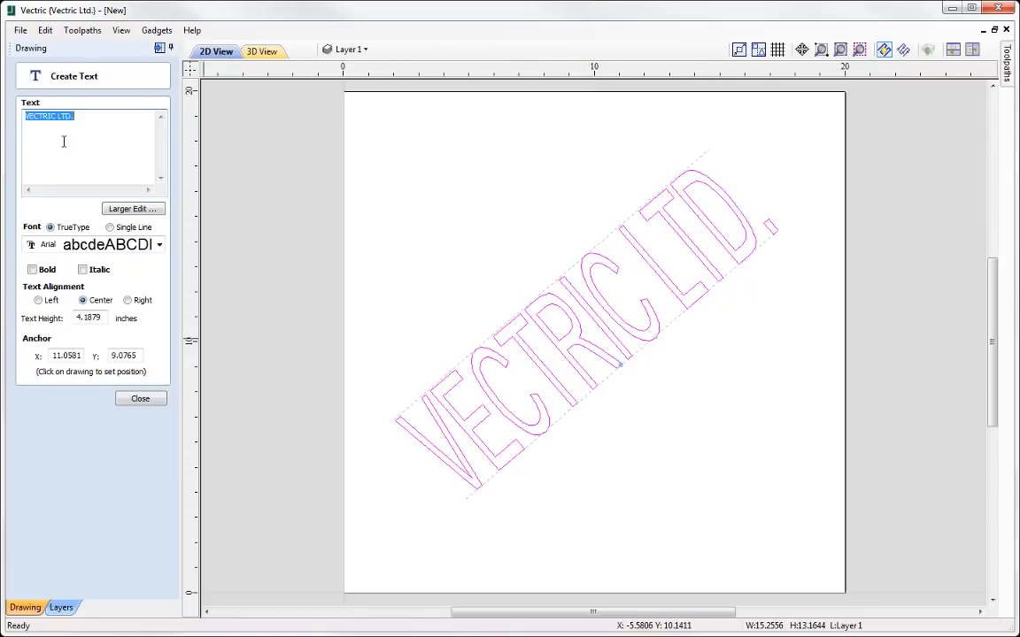
pyautogui.click(86, 122)
pyautogui.press('BackSpace')
pyautogui.press('BackSpace')
pyautogui.press('BackSpace')
pyautogui.press('BackSpace')
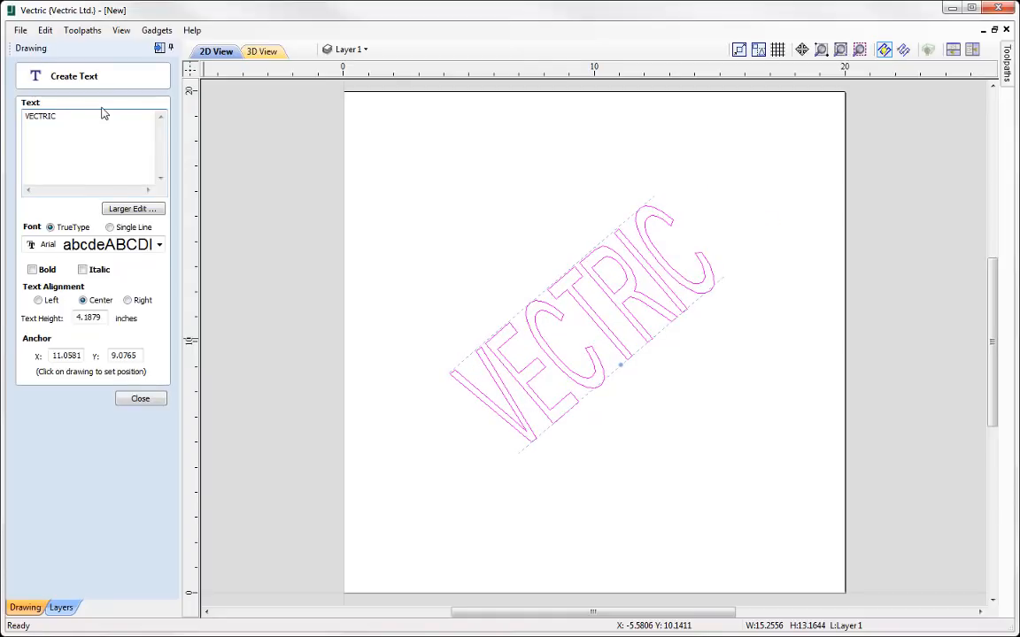
# Step: Extend the rotated text to read VECTRIC SOFTWARE FOR CNC
pyautogui.write('SOFTWARE')
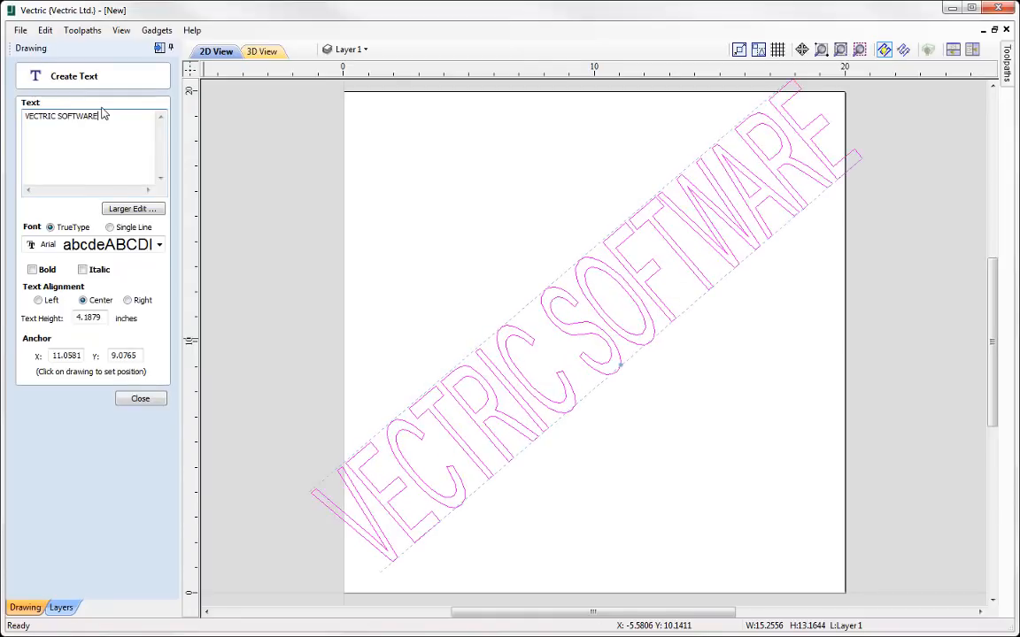
pyautogui.write(' FOR')
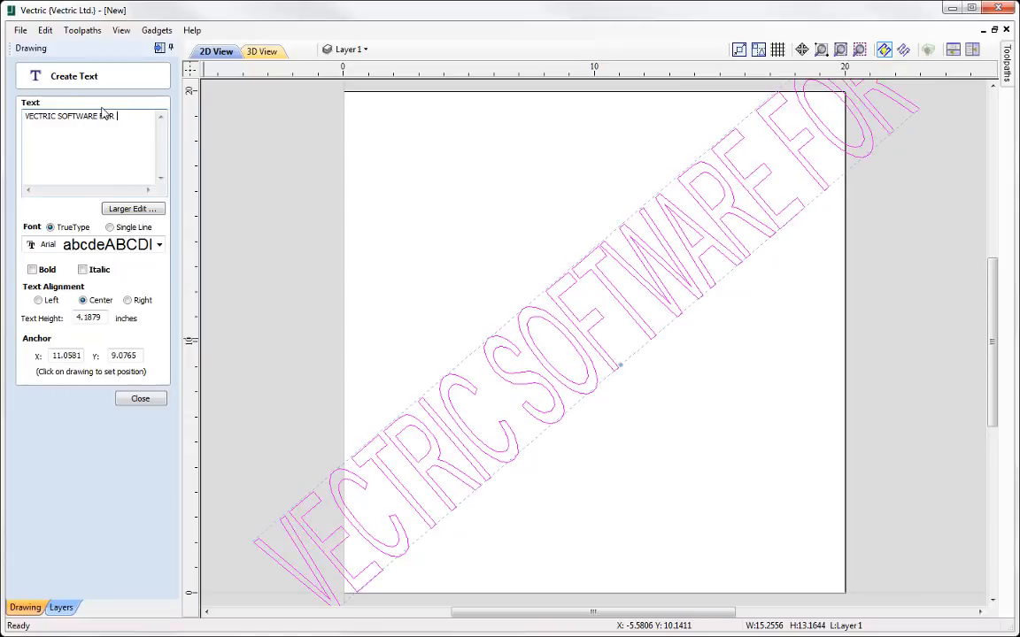
pyautogui.write(' CNC')
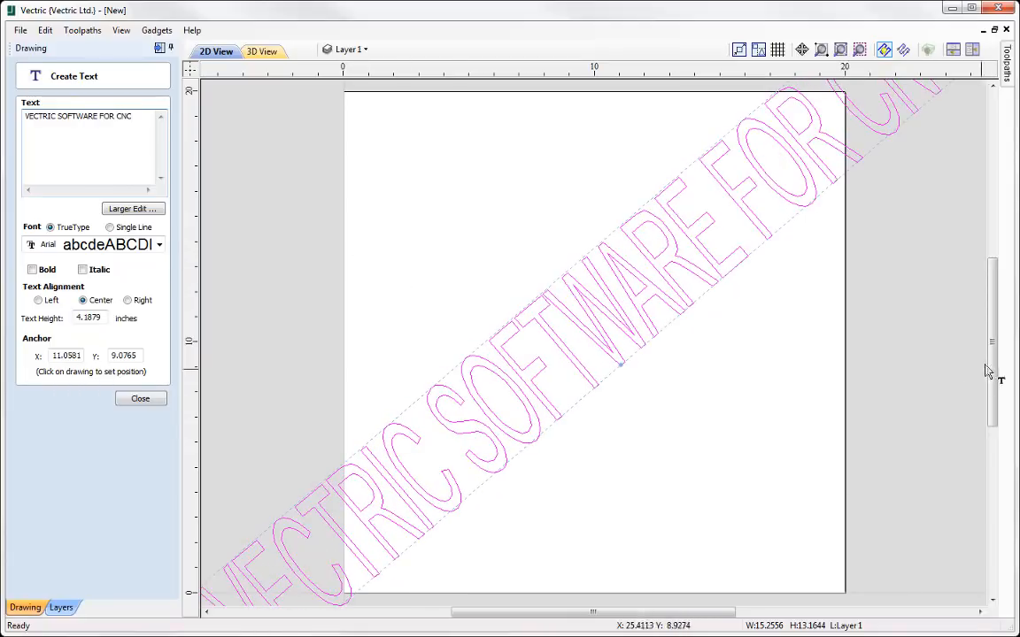
pyautogui.scroll(-3, 747, 358)
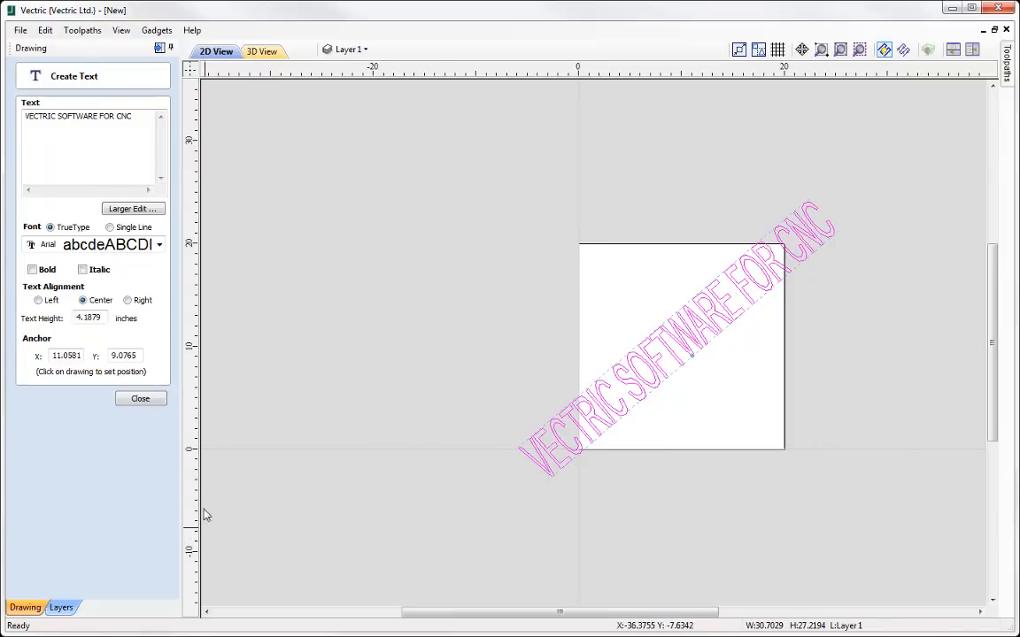
# Step: Remove SOFTWARE FOR CNC from the rotated text, leaving VECTRIC, and finish text editing
pyautogui.moveTo(142, 113); pyautogui.dragTo(84, 115)
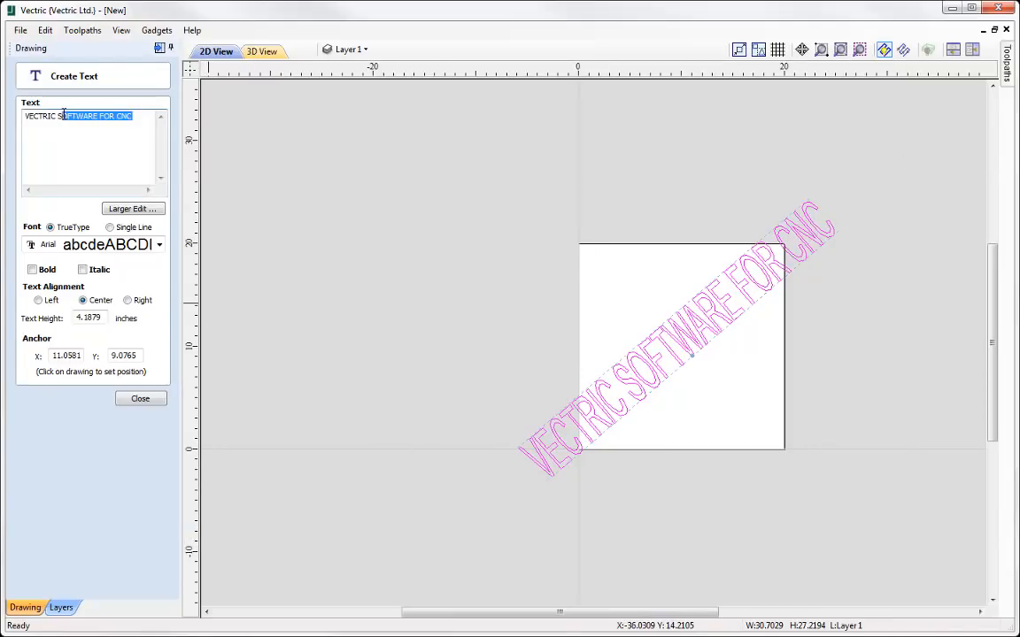
pyautogui.press('BackSpace')
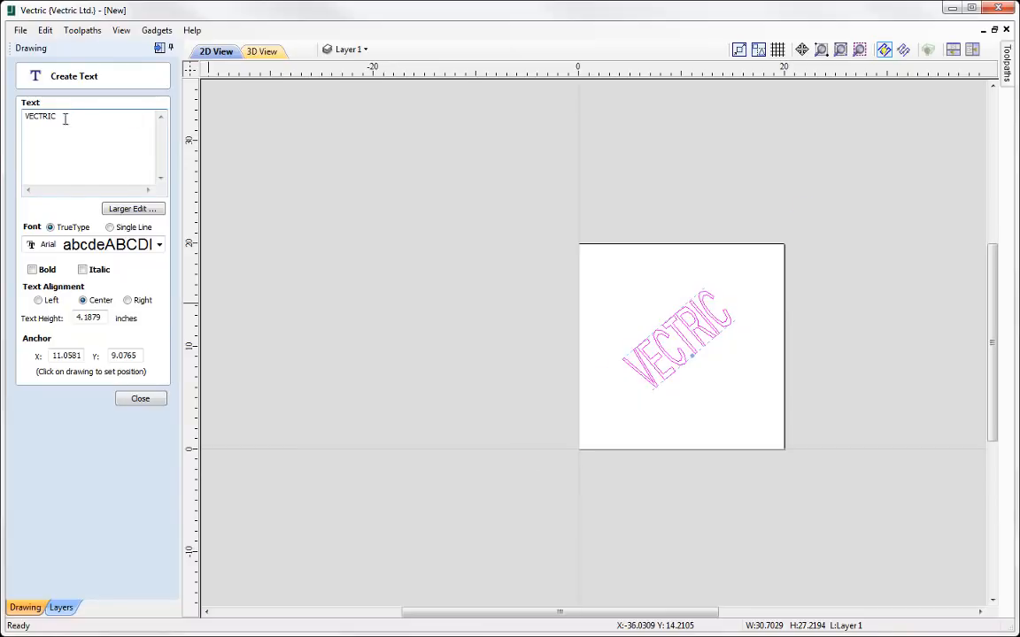
pyautogui.click(140, 399)
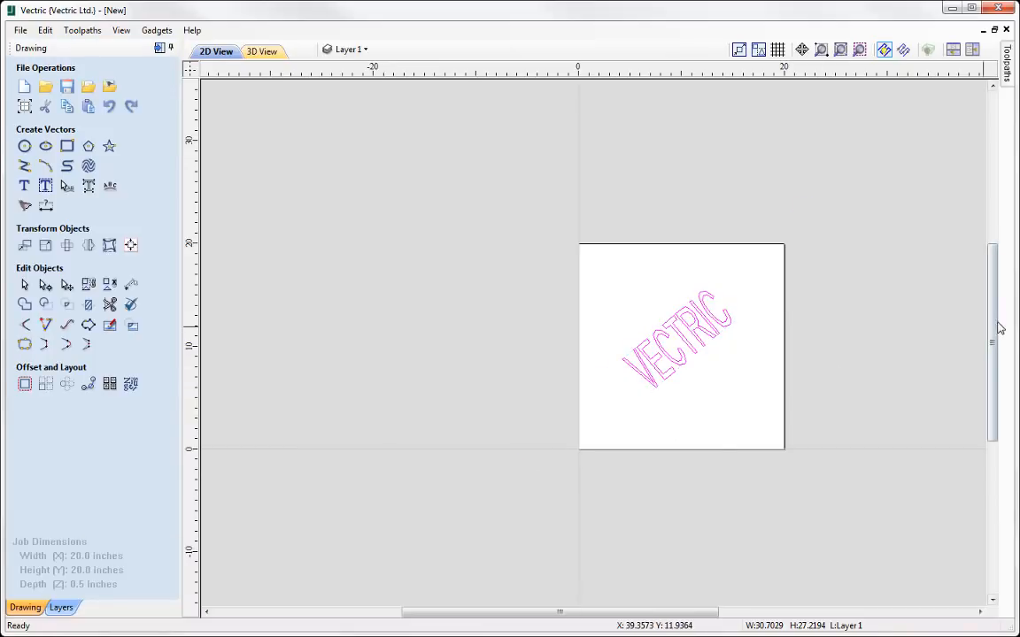
pyautogui.press('F3')
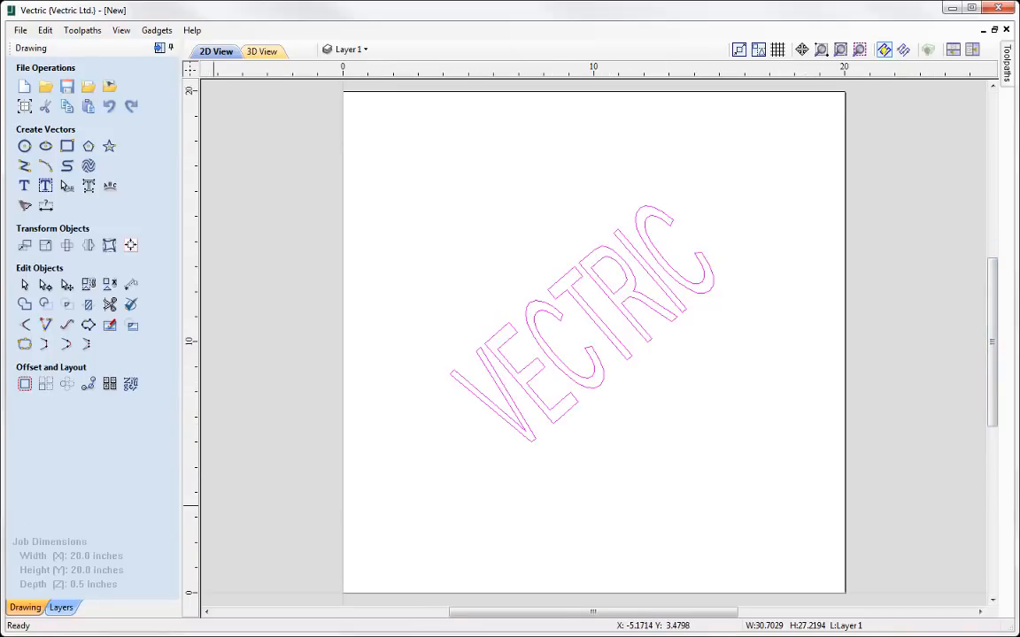
# Step: Undo the rotation, text edits and stretching step by step, back to the original unstretched horizontal VECTRIC text
pyautogui.click(110, 107)
pyautogui.click(110, 107)
pyautogui.click(109, 107)
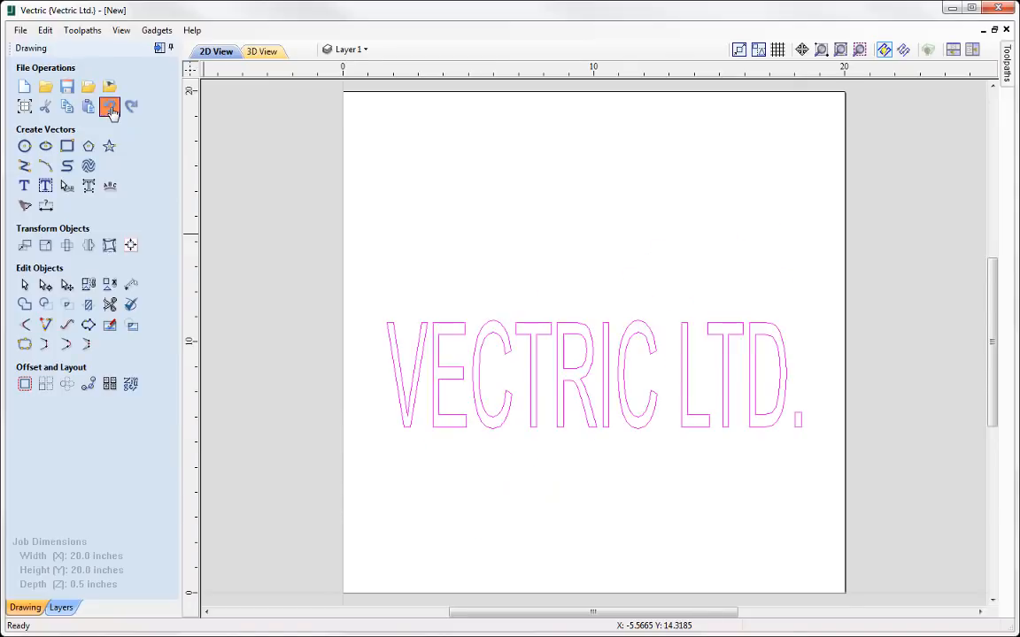
pyautogui.click(110, 107)
pyautogui.click(110, 108)
pyautogui.click(110, 107)
pyautogui.click(109, 108)
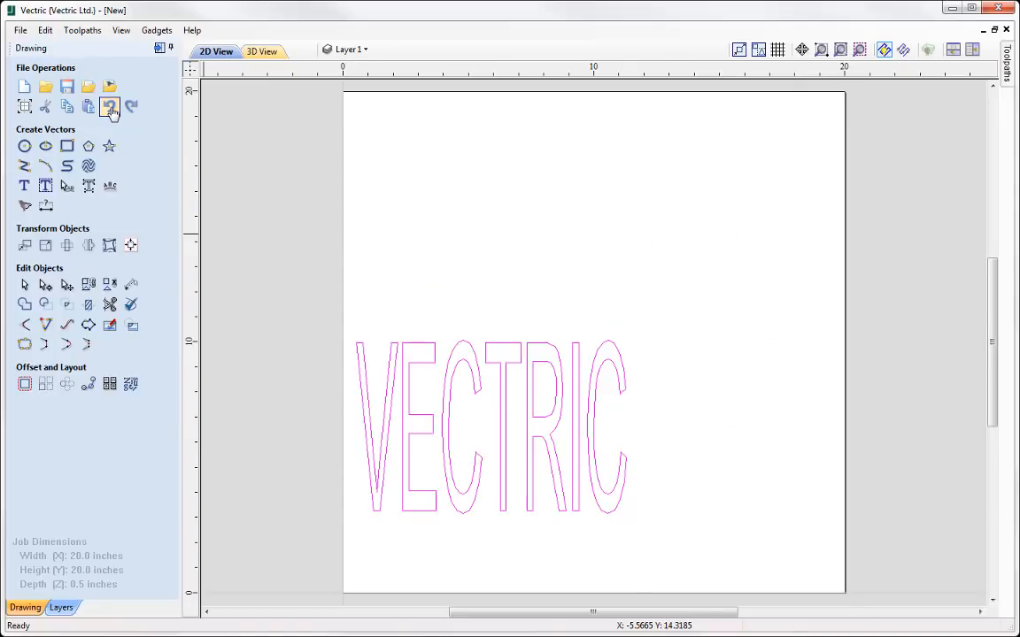
pyautogui.click(110, 107)
pyautogui.click(110, 107)
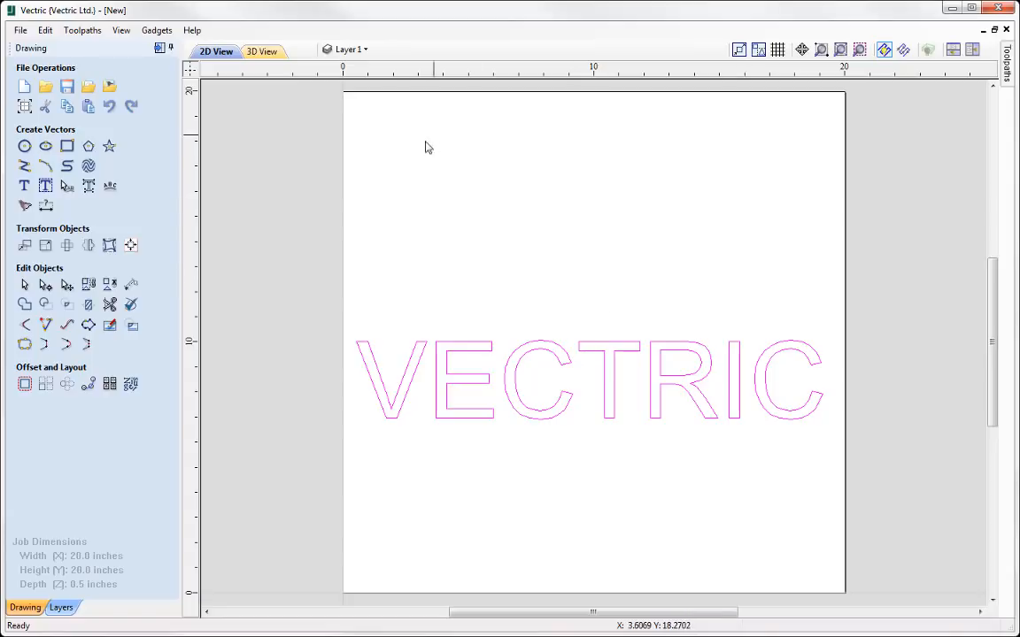
# Step: Apply a bounding-box distortion envelope to the VECTRIC text and raise the envelope's upper-left corner node about 4 inches
pyautogui.click(109, 246)
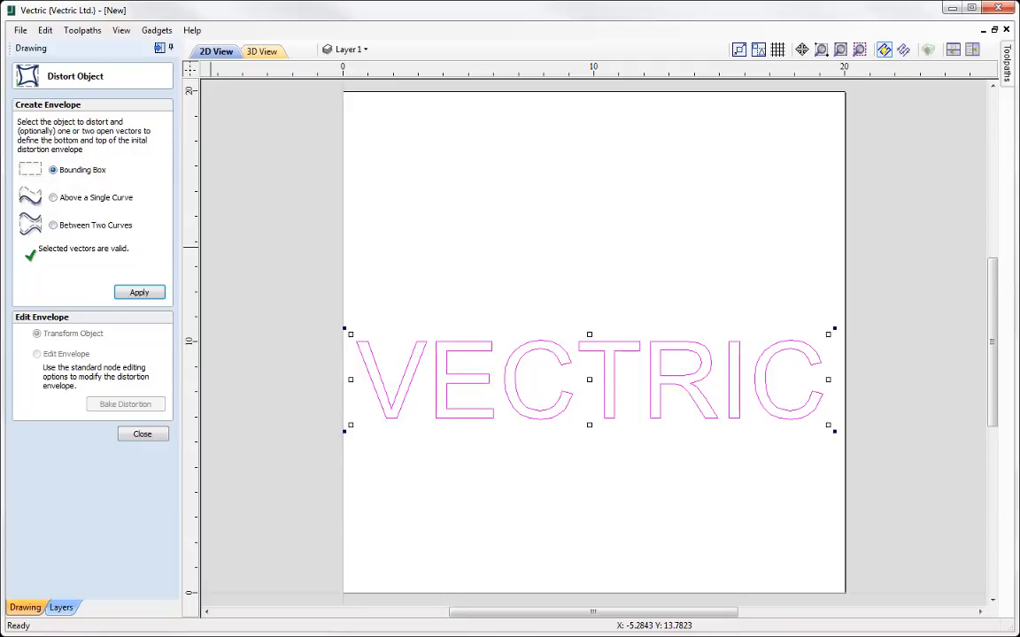
pyautogui.moveTo(348, 179); pyautogui.dragTo(344, 83, button='middle')
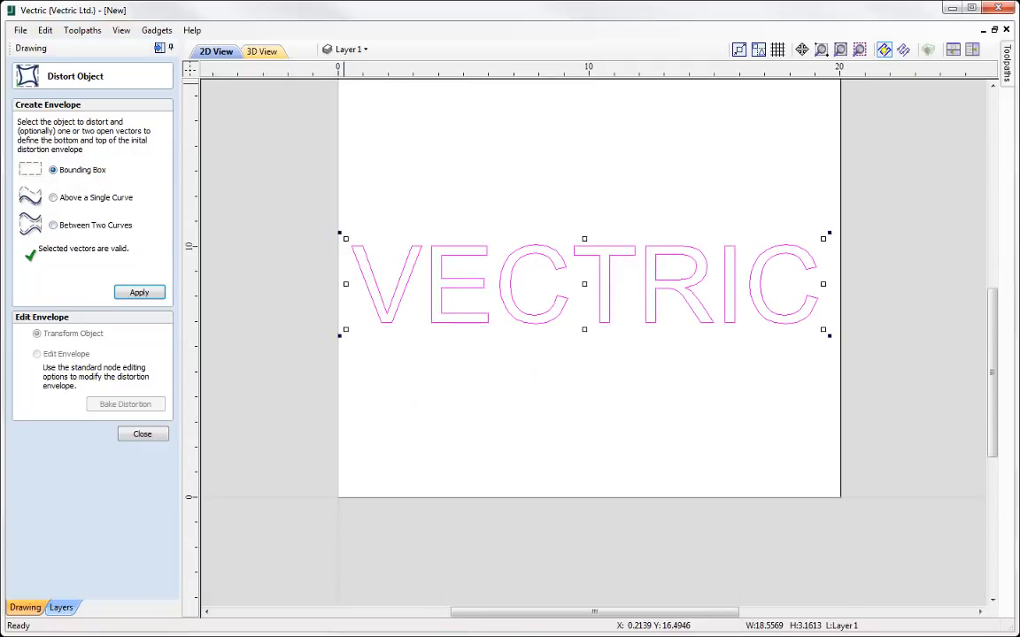
pyautogui.click(142, 293)
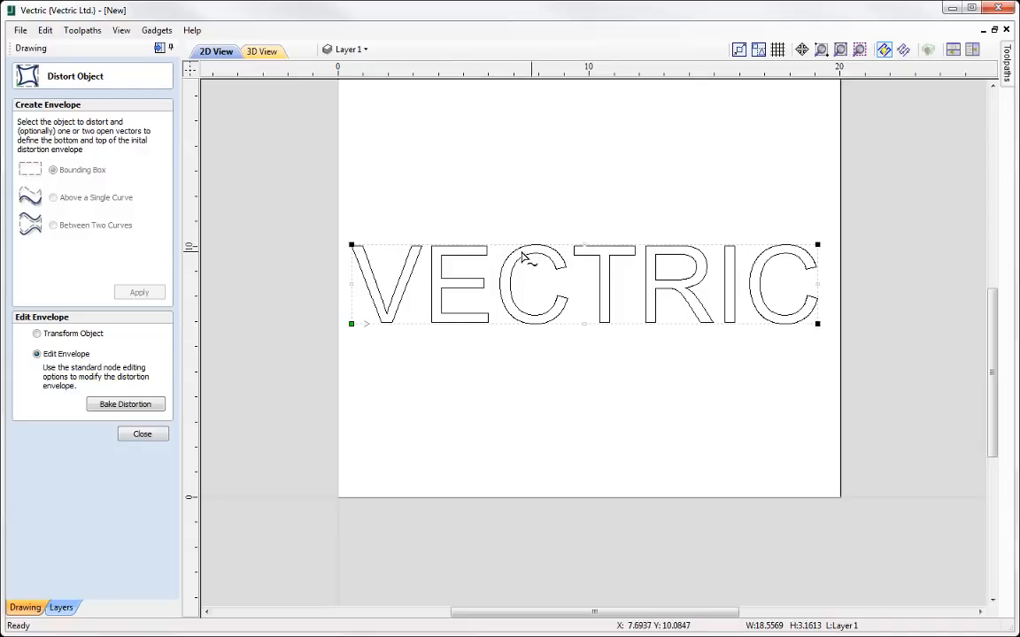
pyautogui.moveTo(350, 242); pyautogui.dragTo(352, 143)
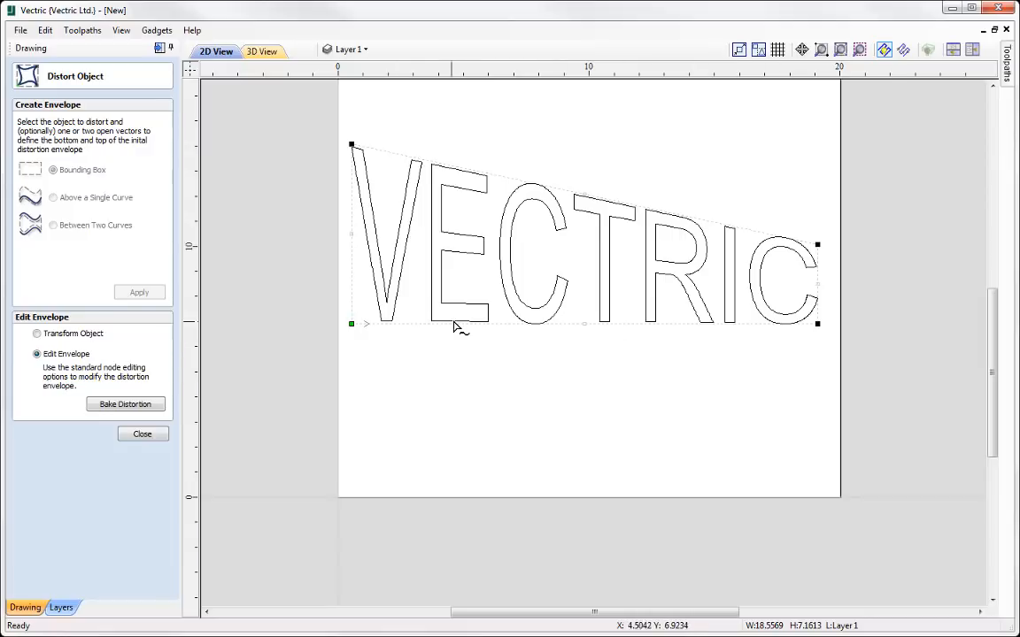
# Step: Convert the envelope's lower edge to a Bezier, bend it into an S-shape dipping below the E and C, and finish distorting
pyautogui.rightClick(565, 330)
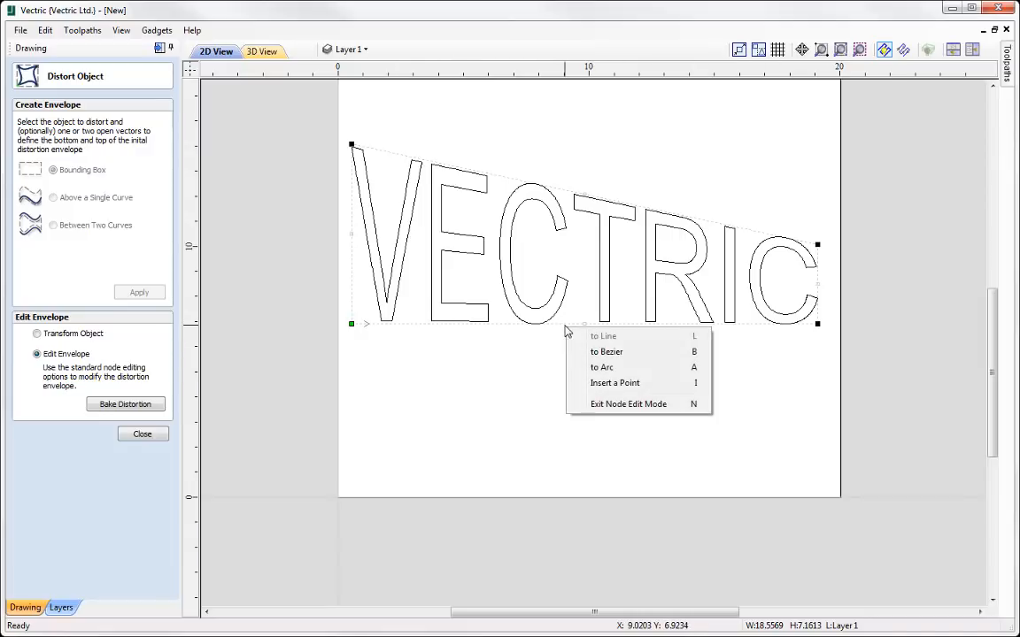
pyautogui.click(635, 354)
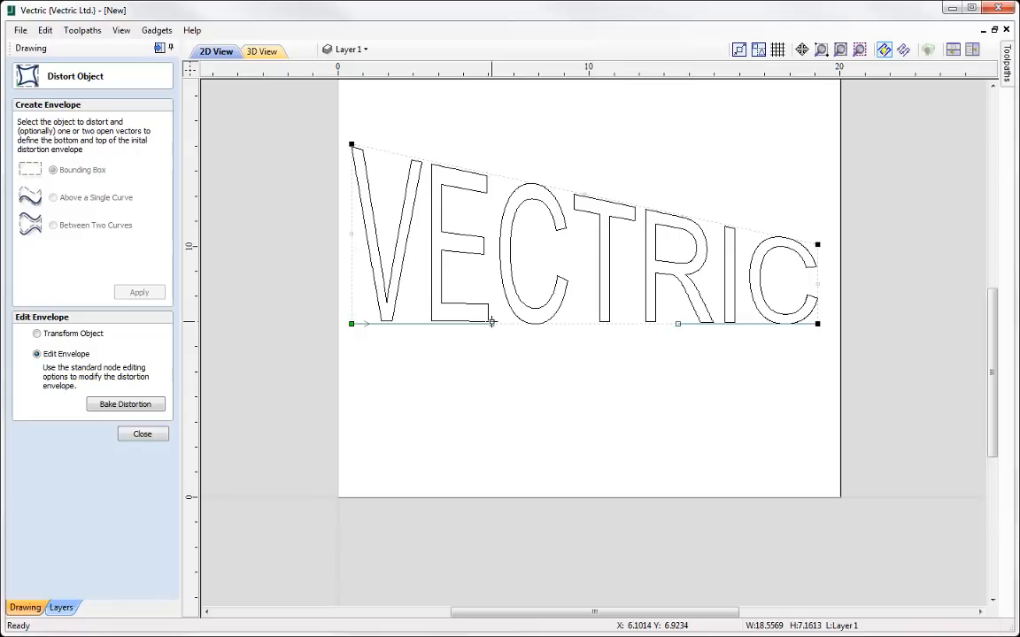
pyautogui.moveTo(492, 323); pyautogui.dragTo(551, 456)
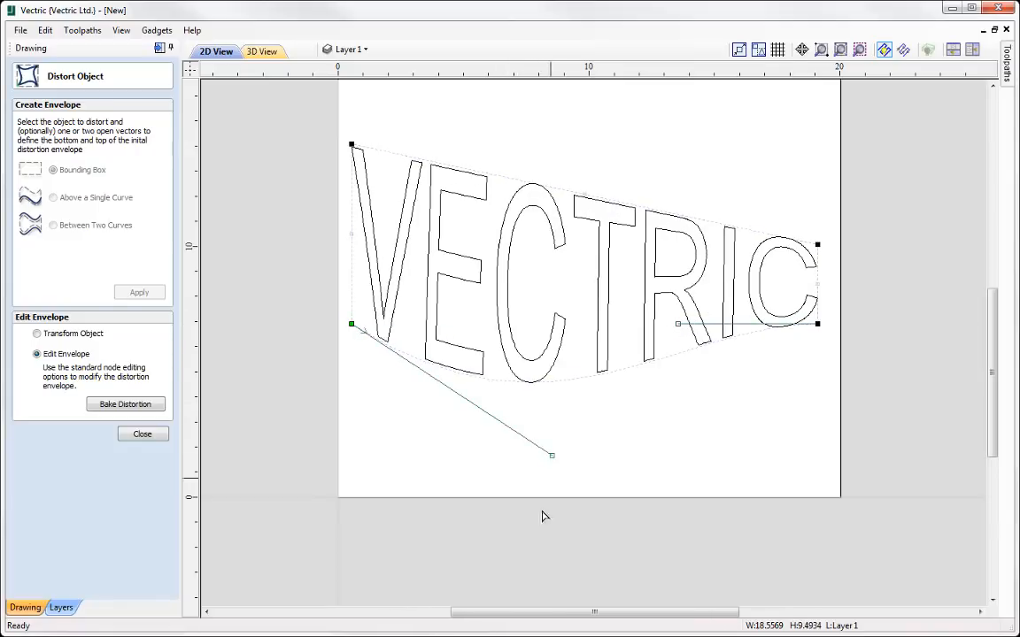
pyautogui.moveTo(678, 323); pyautogui.dragTo(668, 225)
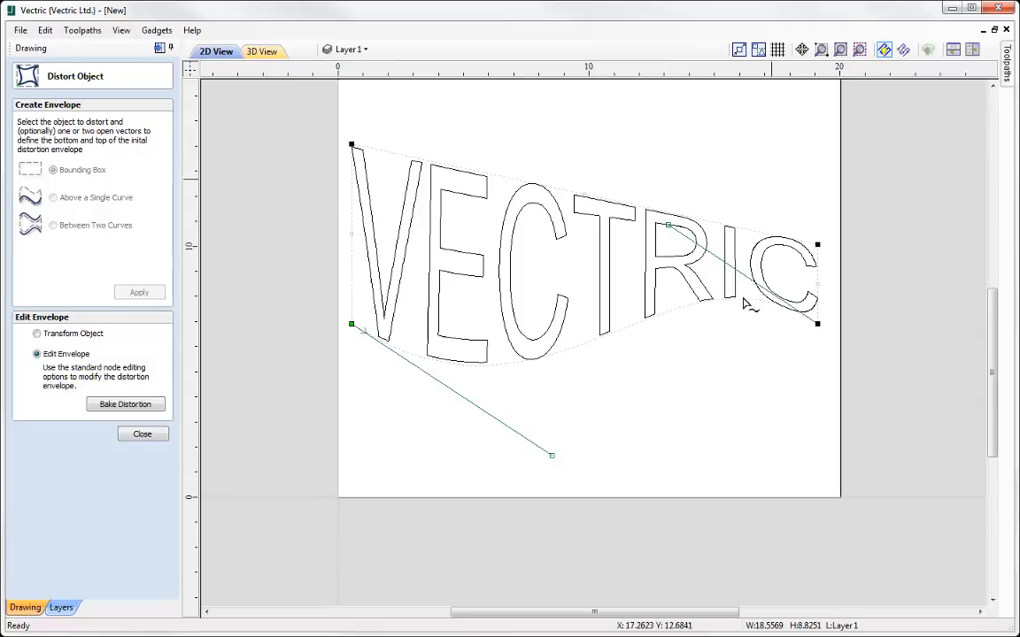
pyautogui.click(143, 435)
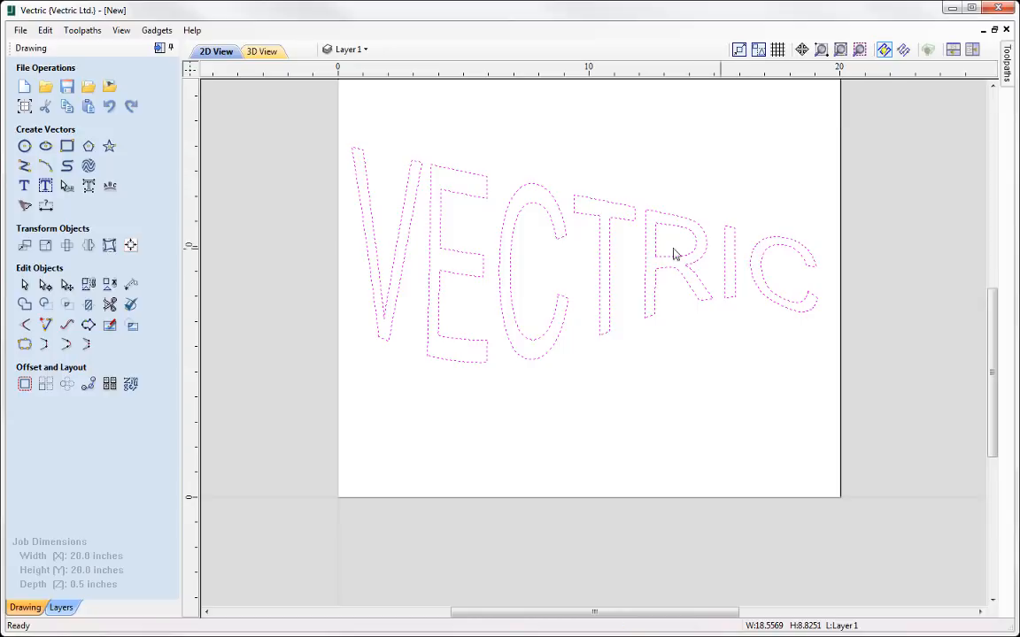
# Step: Try to reopen the distorted VECTRIC text for editing with the text tool
pyautogui.click(24, 185)
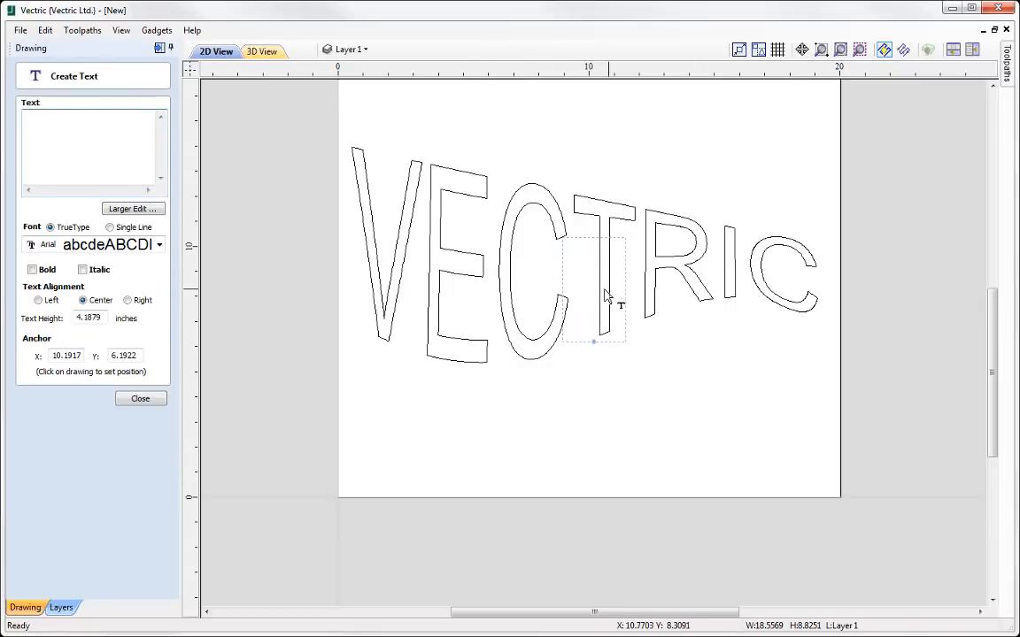
pyautogui.click(139, 402)
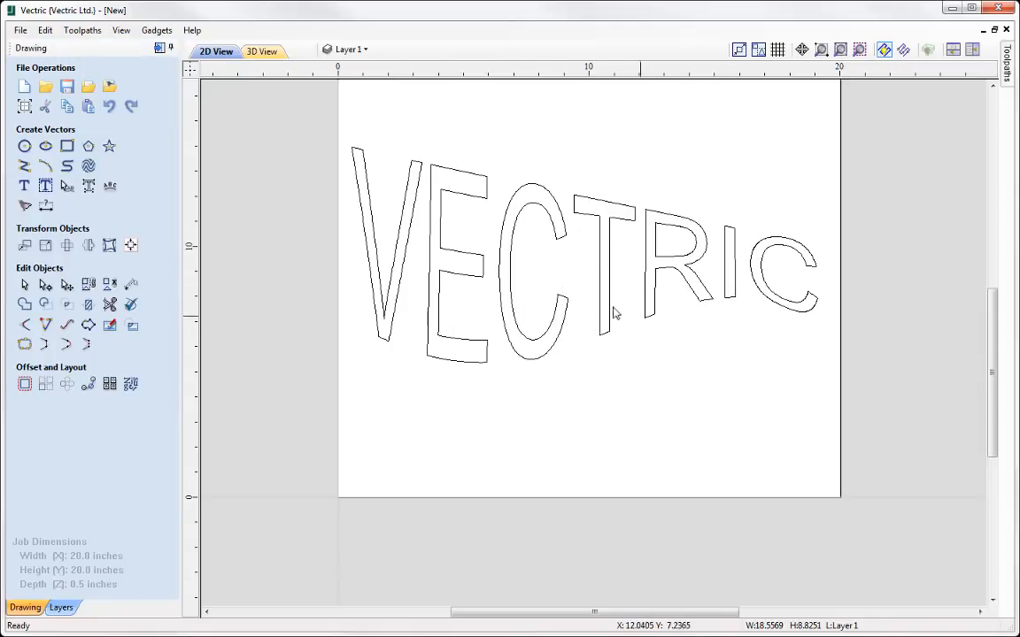
# Step: Reopen the VECTRIC text's distortion envelope, convert its upper edge to a Bezier and bulge its left half upward
pyautogui.click(611, 259)
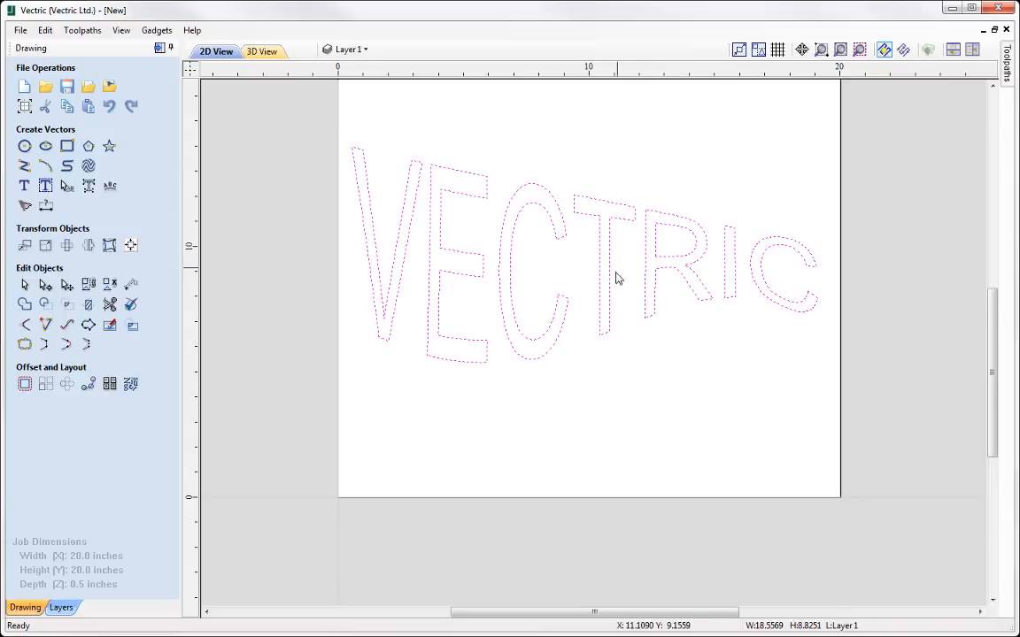
pyautogui.click(108, 245)
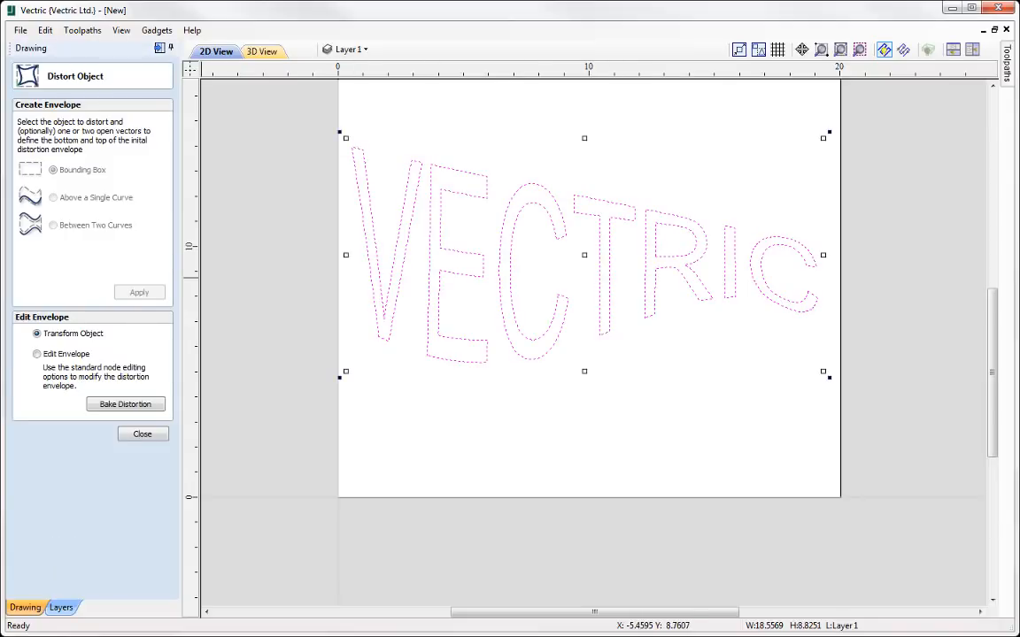
pyautogui.click(38, 354)
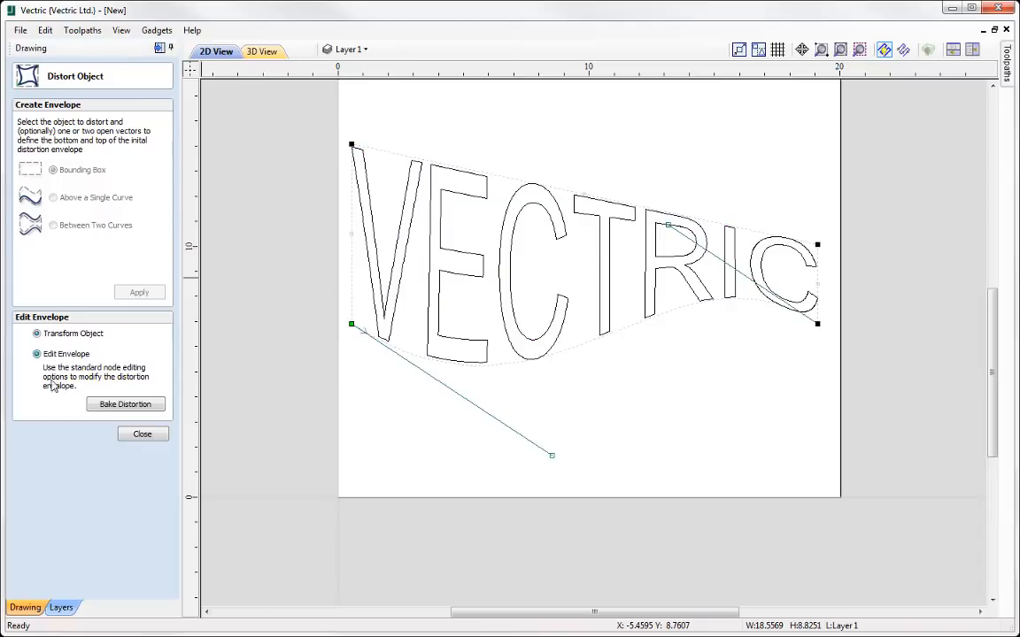
pyautogui.rightClick(532, 186)
pyautogui.click(580, 212)
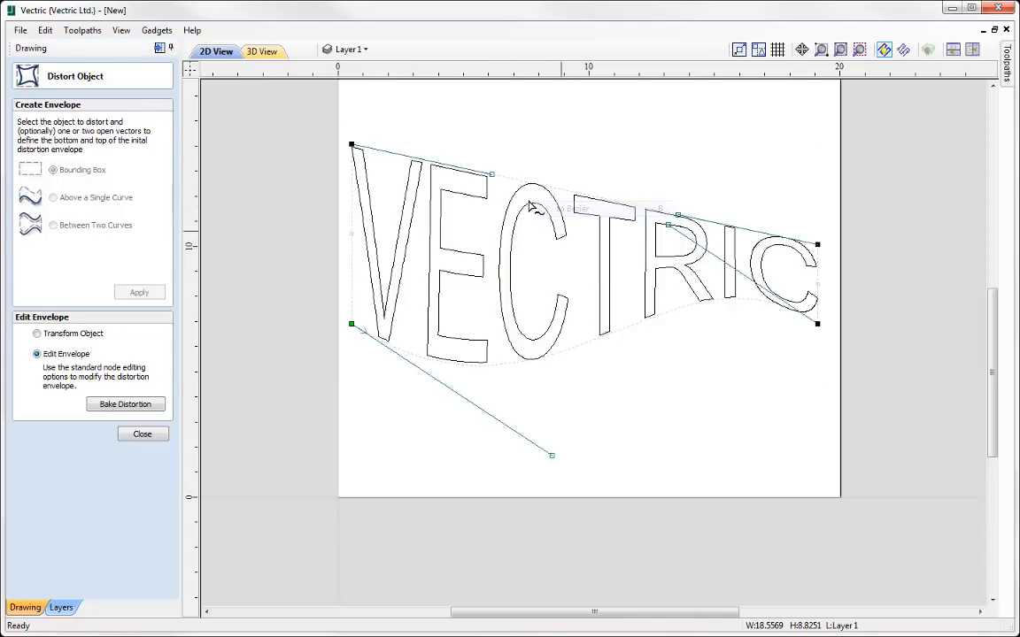
pyautogui.moveTo(489, 171); pyautogui.dragTo(490, 93)
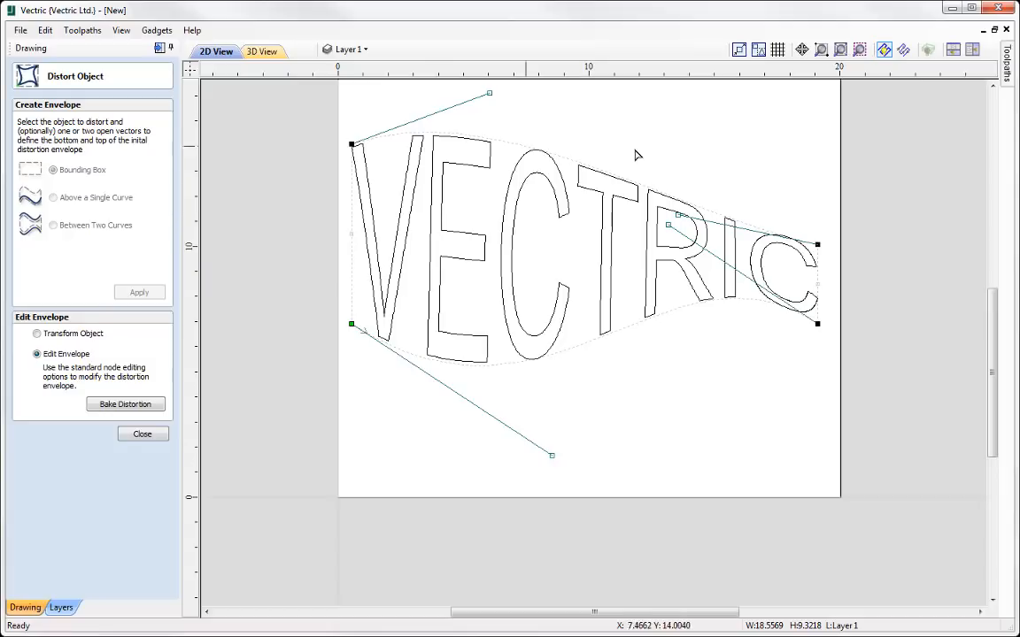
# Step: Bake the distortion into the VECTRIC vectors and select individual letters to check whether they are separate objects
pyautogui.click(126, 405)
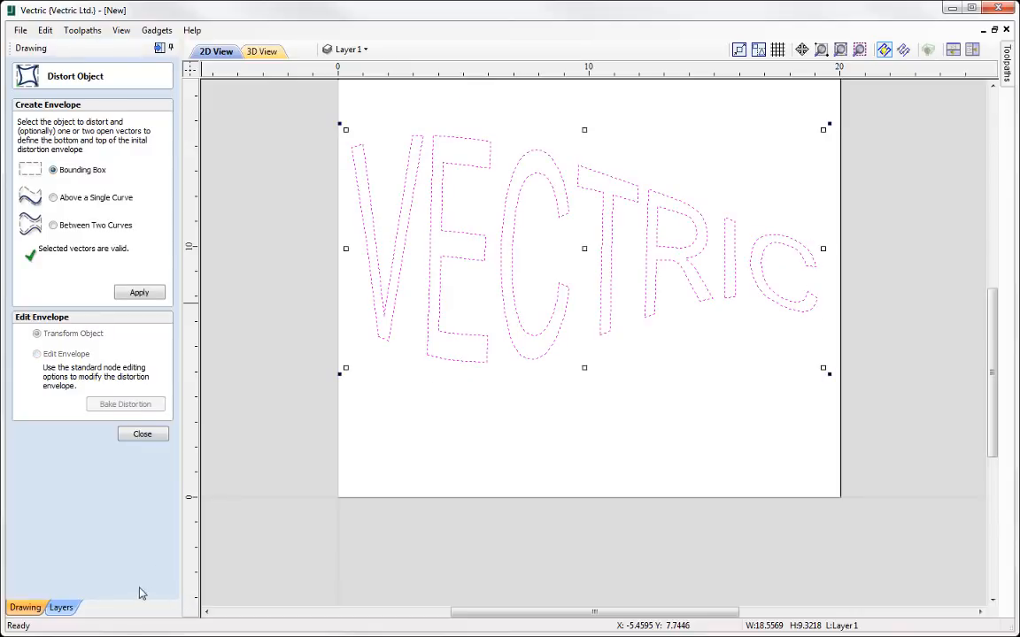
pyautogui.click(142, 434)
pyautogui.click(394, 288)
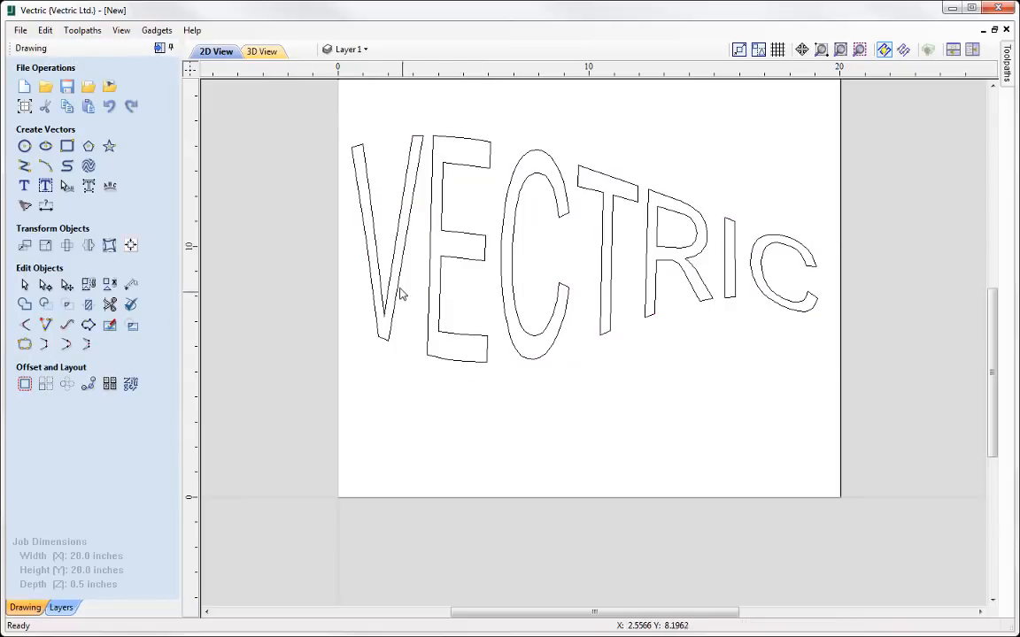
pyautogui.click(450, 333)
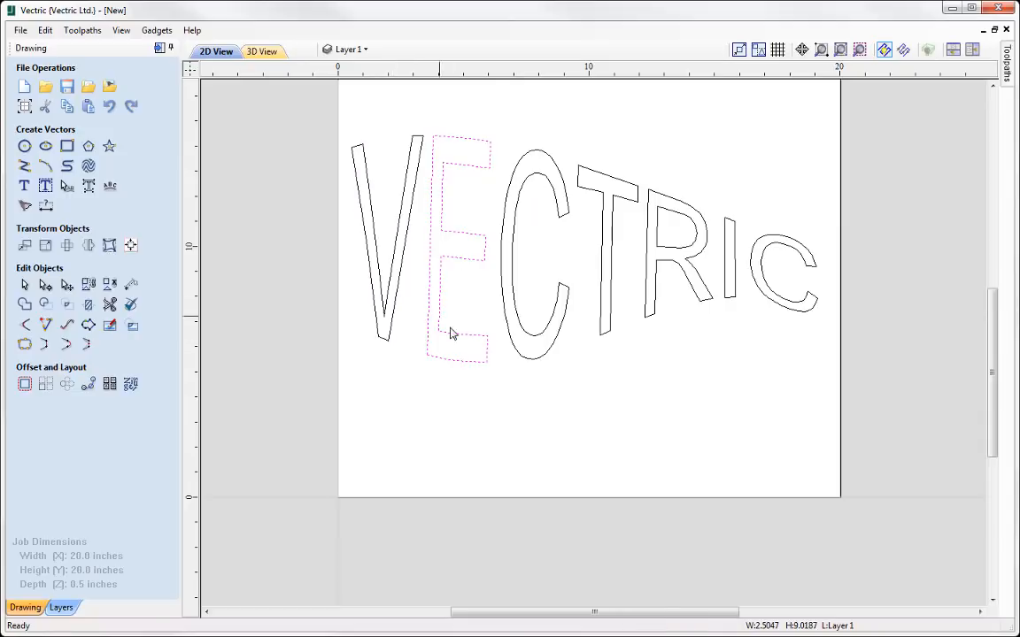
pyautogui.click(519, 311)
pyautogui.click(613, 213)
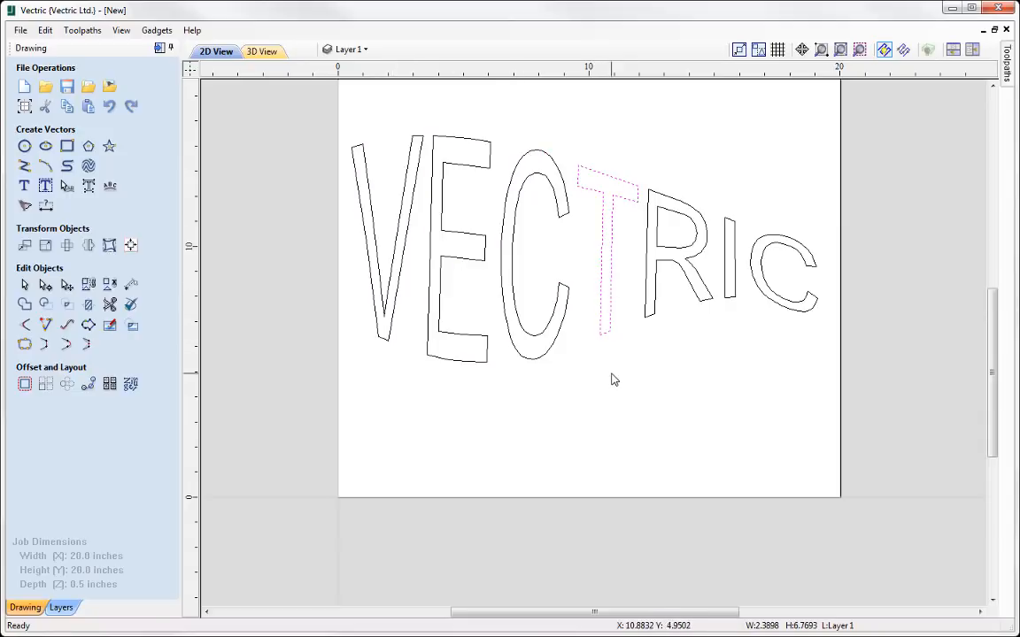
pyautogui.click(611, 376)
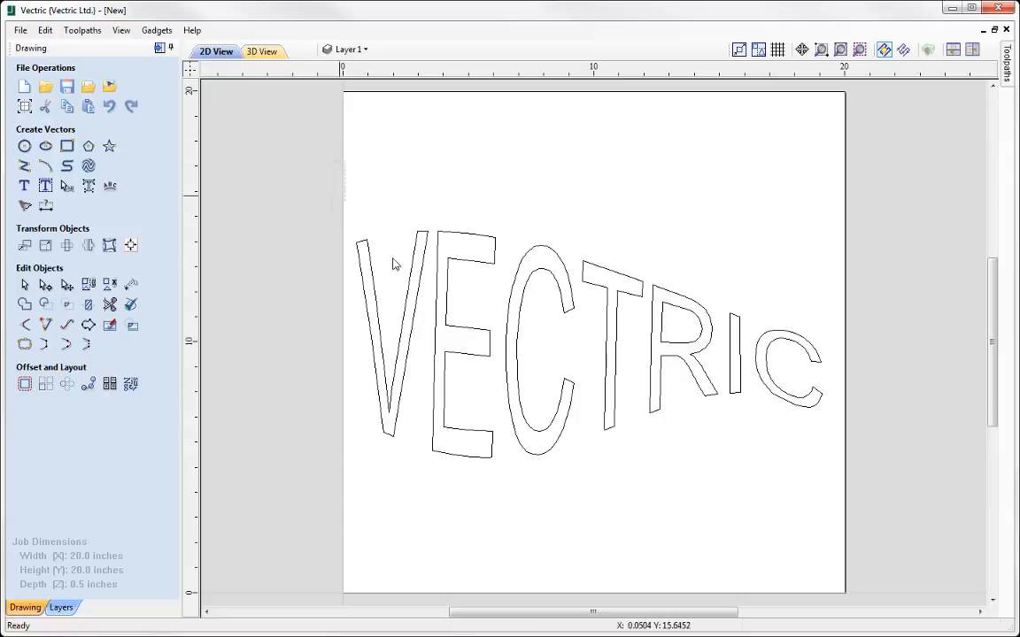
# Step: Delete all the distorted letters and create new text reading VECTRIC on the sheet
pyautogui.moveTo(341, 164); pyautogui.dragTo(889, 519)
pyautogui.press('Delete')
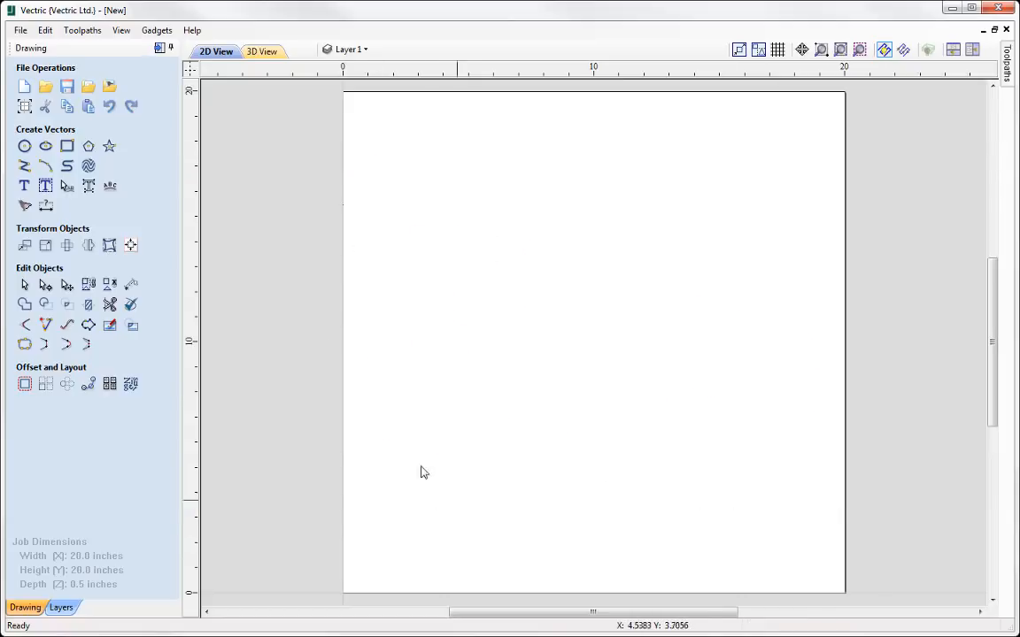
pyautogui.click(24, 185)
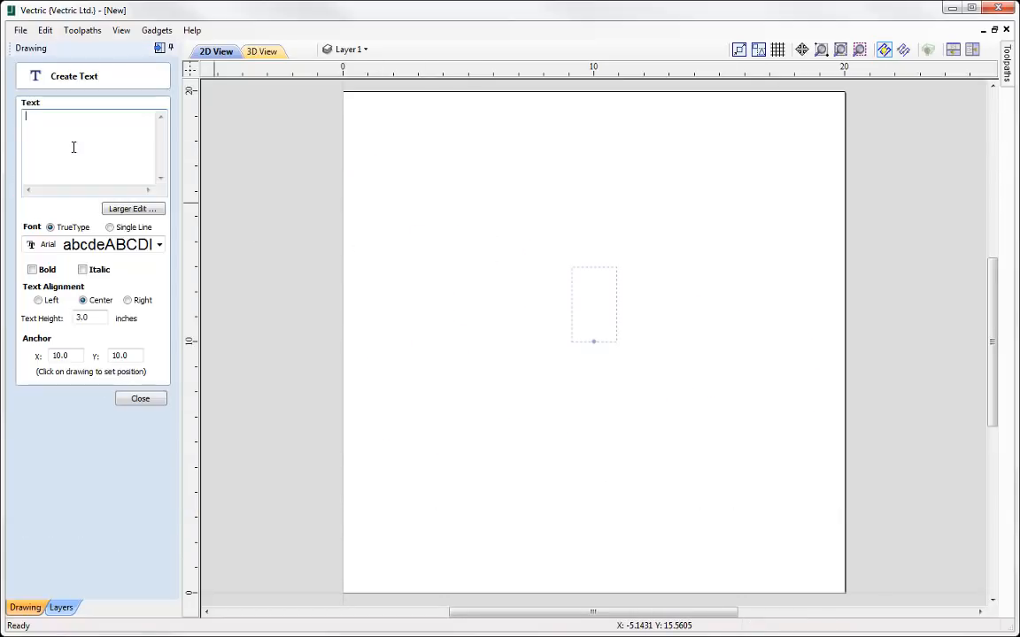
pyautogui.write('VECTRIC')
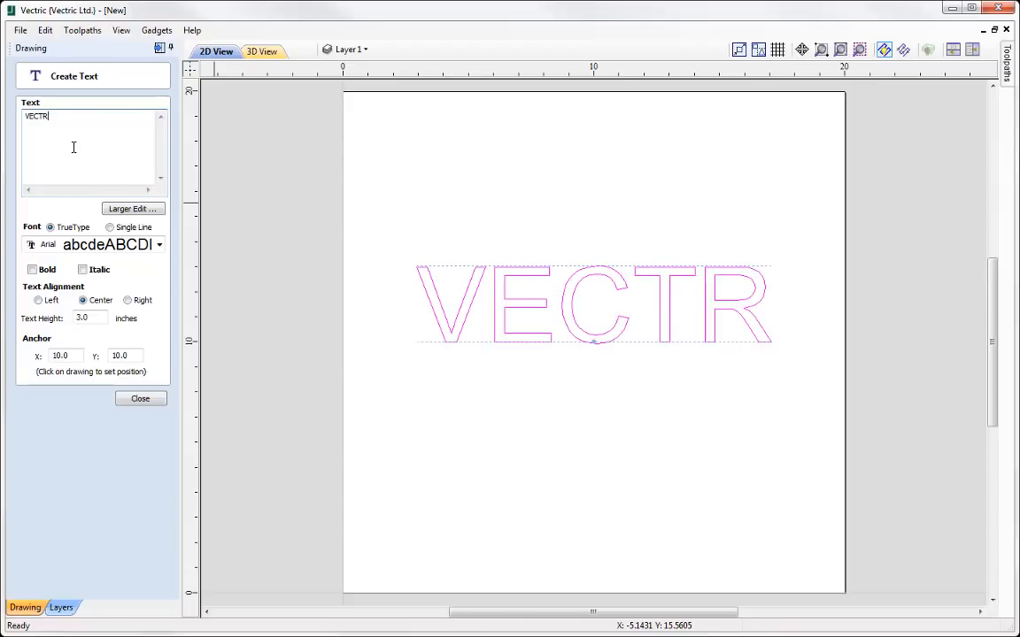
pyautogui.click(141, 399)
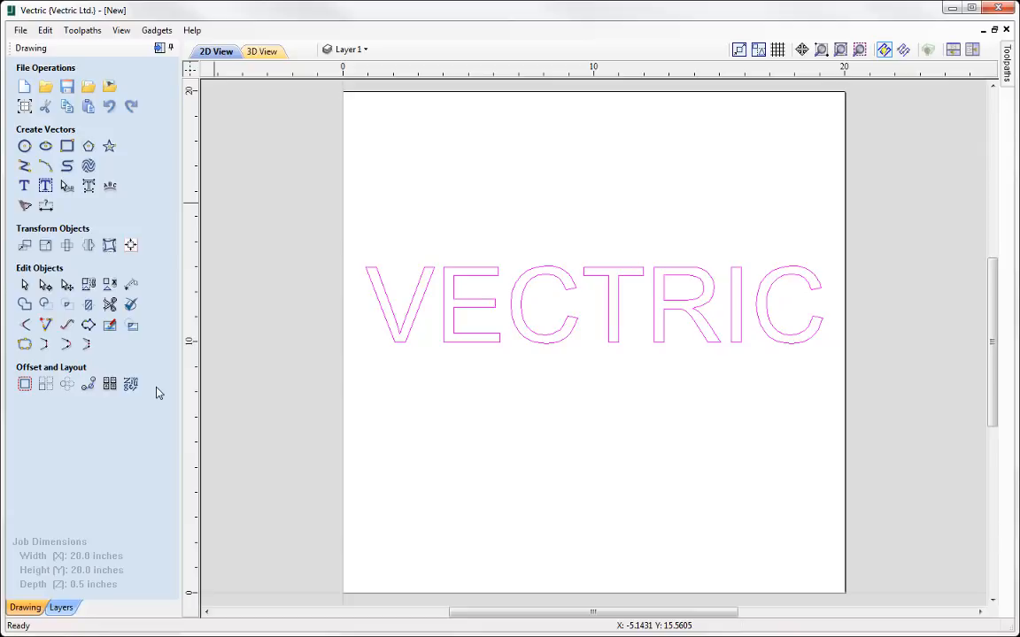
# Step: Draw a three-point arc above the VECTRIC text, about 16.3 inches wide and 1.3 inches high, bulging upward
pyautogui.click(46, 167)
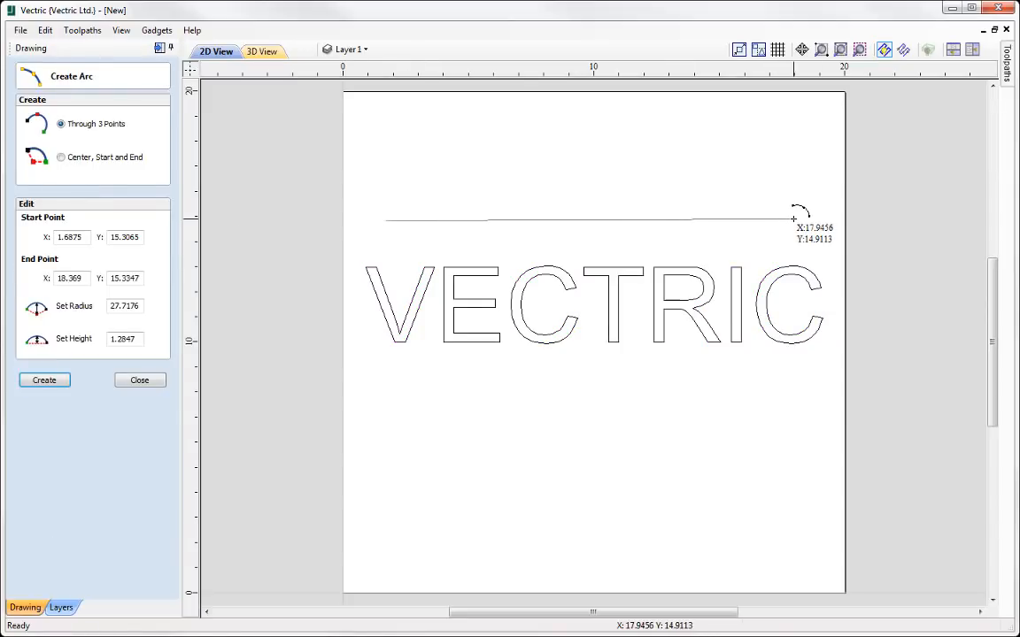
pyautogui.click(795, 218)
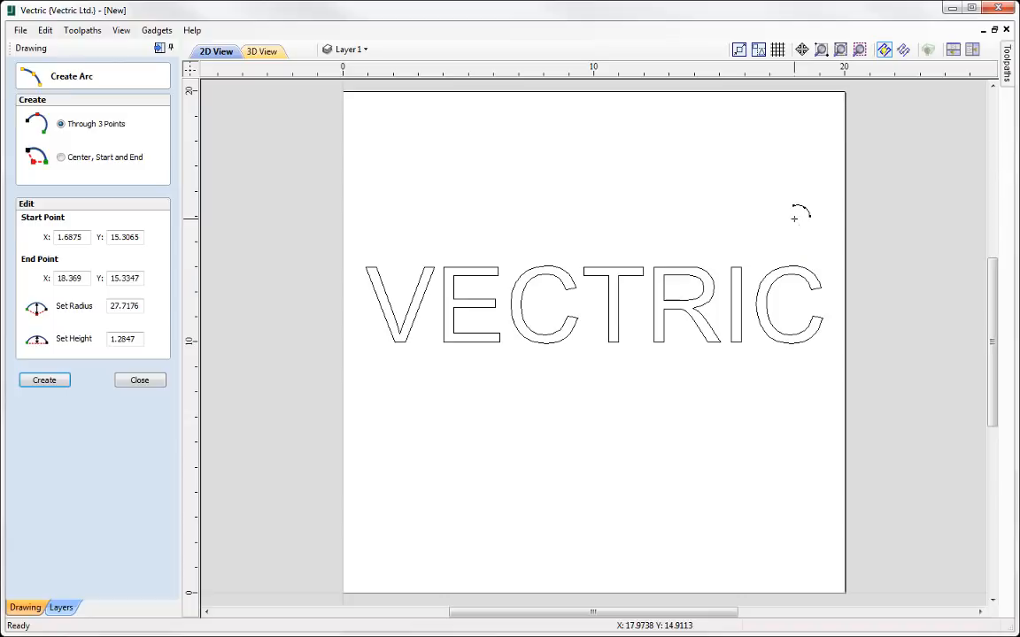
pyautogui.click(751, 206)
pyautogui.press('Escape')
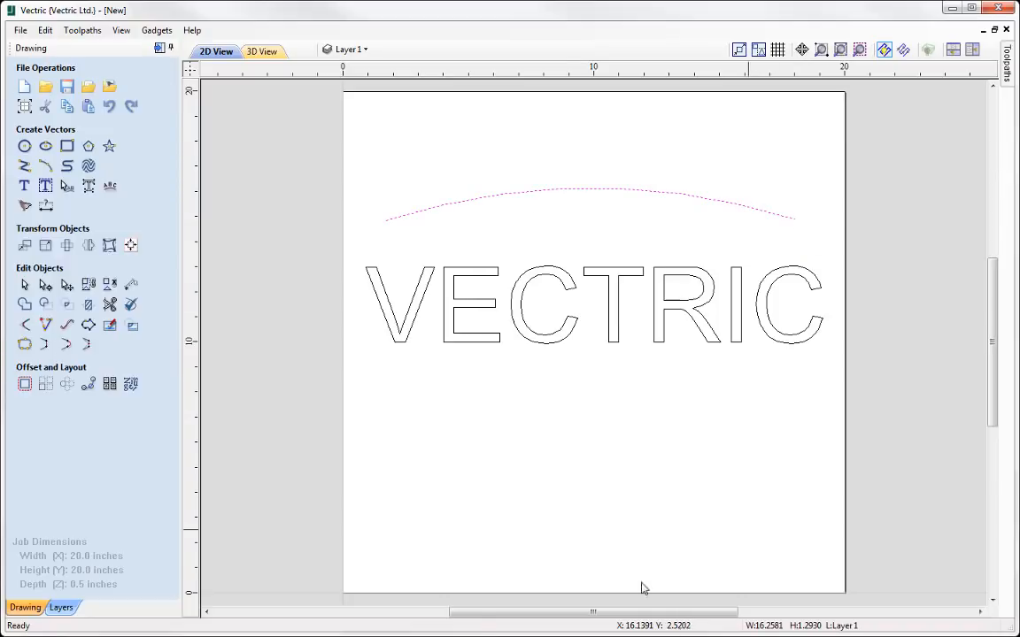
# Step: Create a mirrored copy of the arc below the text by flipping it vertically about the job center
pyautogui.click(87, 246)
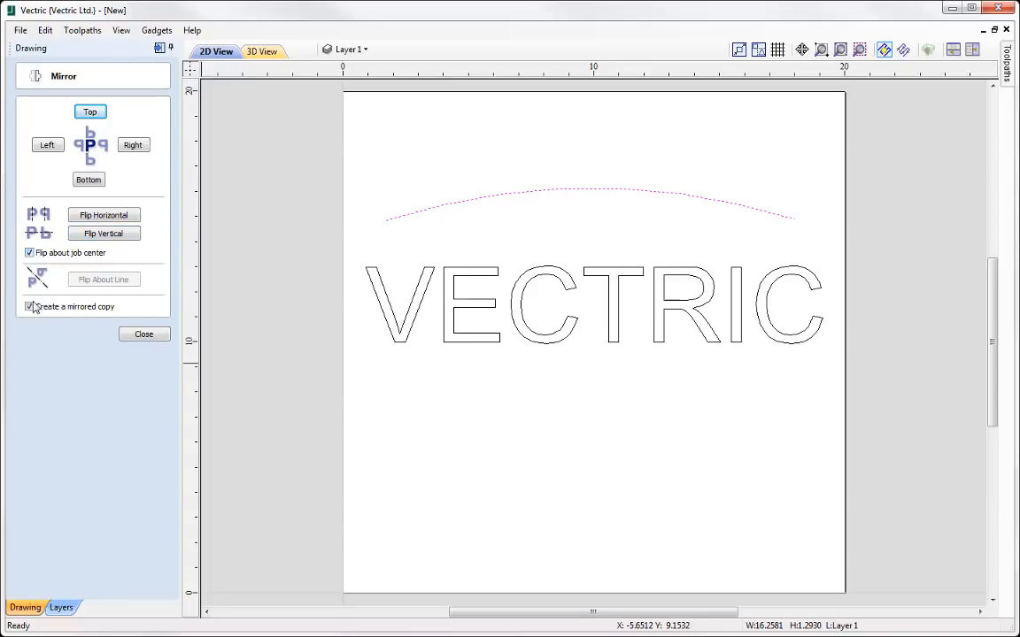
pyautogui.click(118, 238)
pyautogui.click(142, 334)
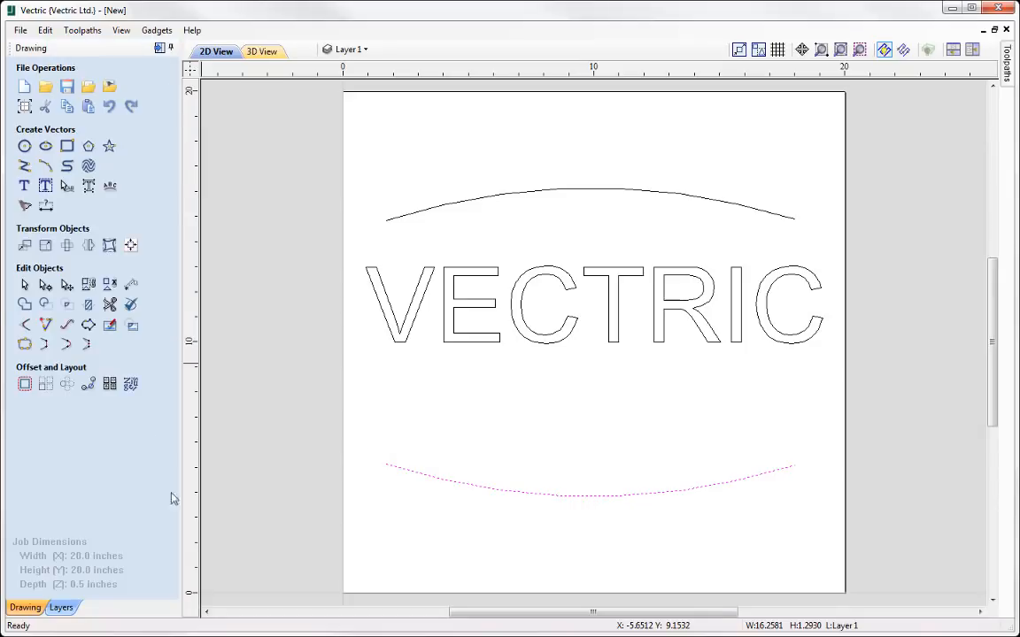
# Step: Distort the VECTRIC text with an envelope between two curves, using the upper and lower arcs as its edges
pyautogui.click(666, 328)
pyautogui.click(109, 245)
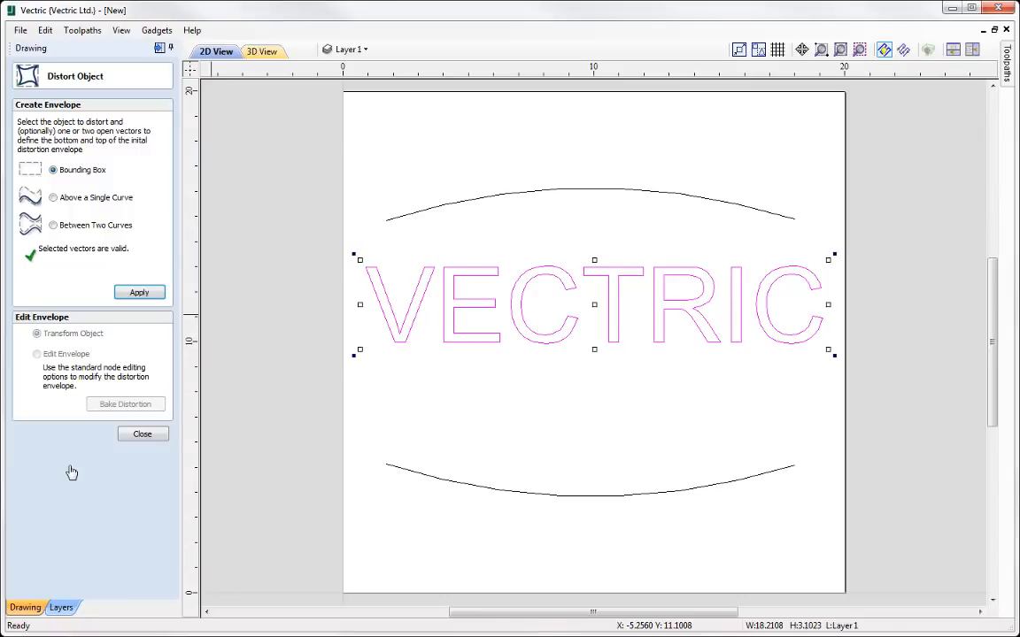
pyautogui.click(53, 226)
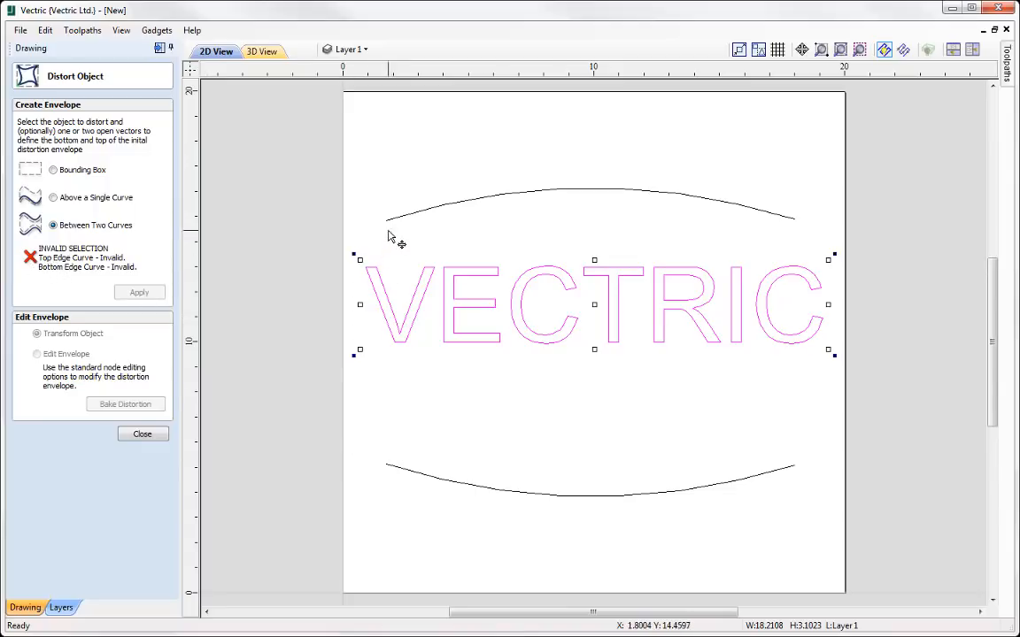
pyautogui.keyDown('shift'); pyautogui.click(464, 487); pyautogui.keyUp('shift')
pyautogui.keyDown('shift'); pyautogui.click(420, 214); pyautogui.keyUp('shift')
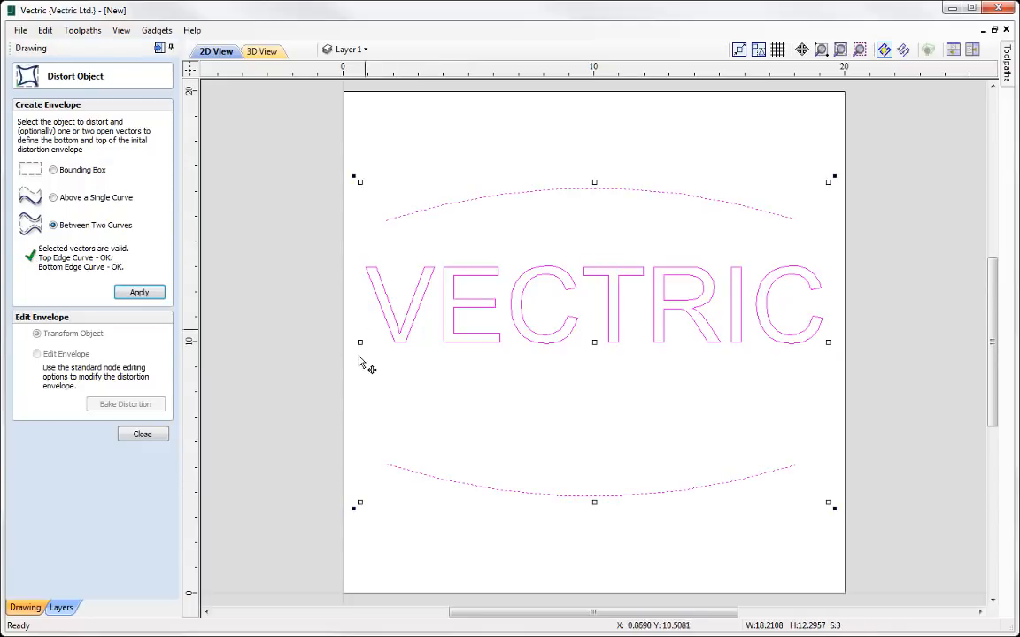
pyautogui.click(134, 292)
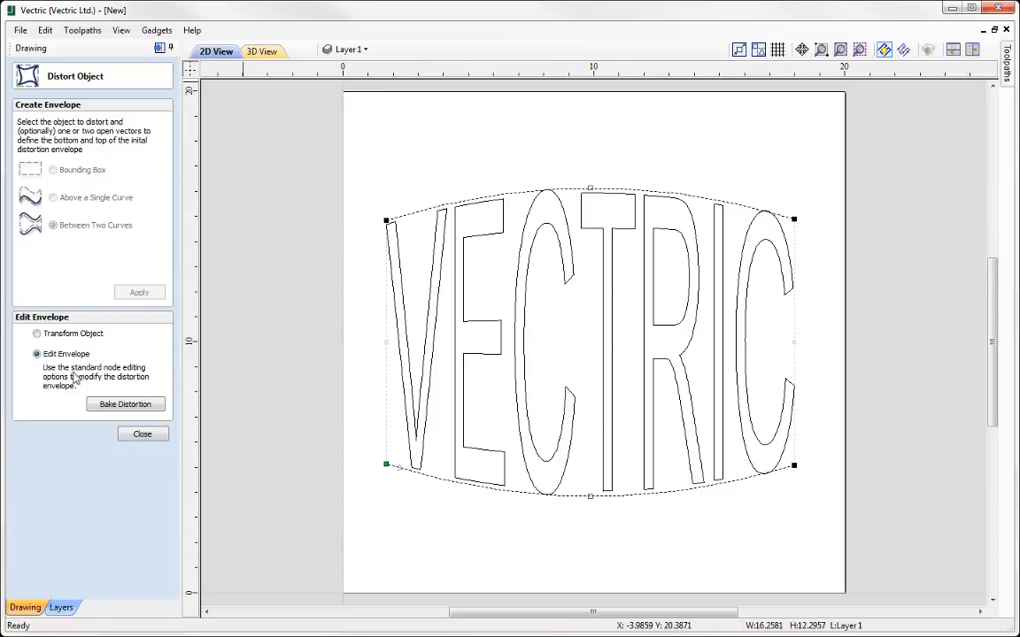
# Step: Raise the envelope's top midpoint by about 1.5 inches and lower its bottom midpoint by about 2.4 inches
pyautogui.moveTo(590, 190); pyautogui.dragTo(590, 150)
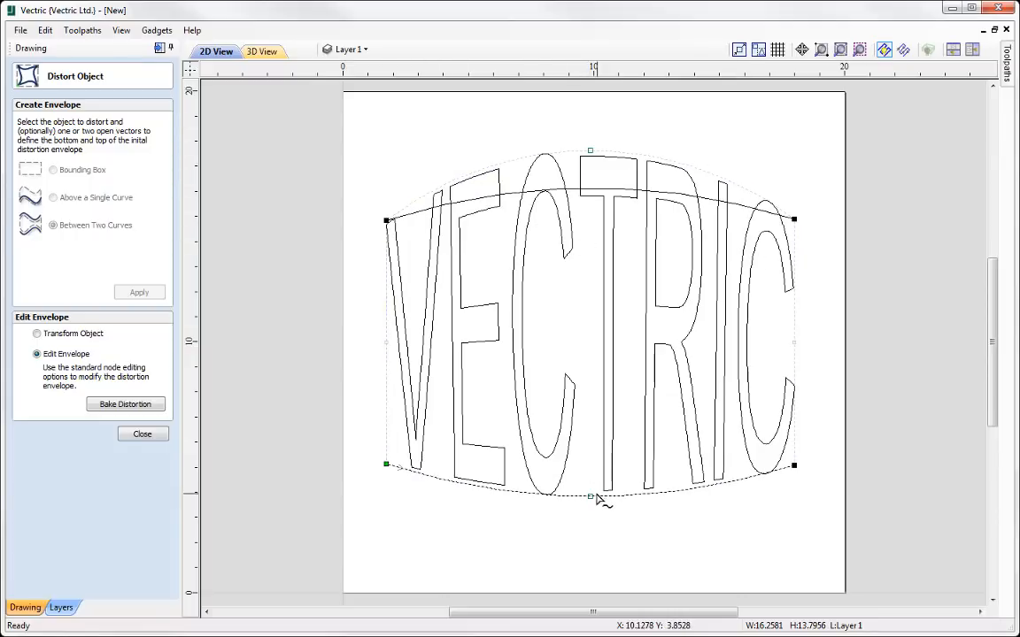
pyautogui.moveTo(592, 497); pyautogui.dragTo(589, 556)
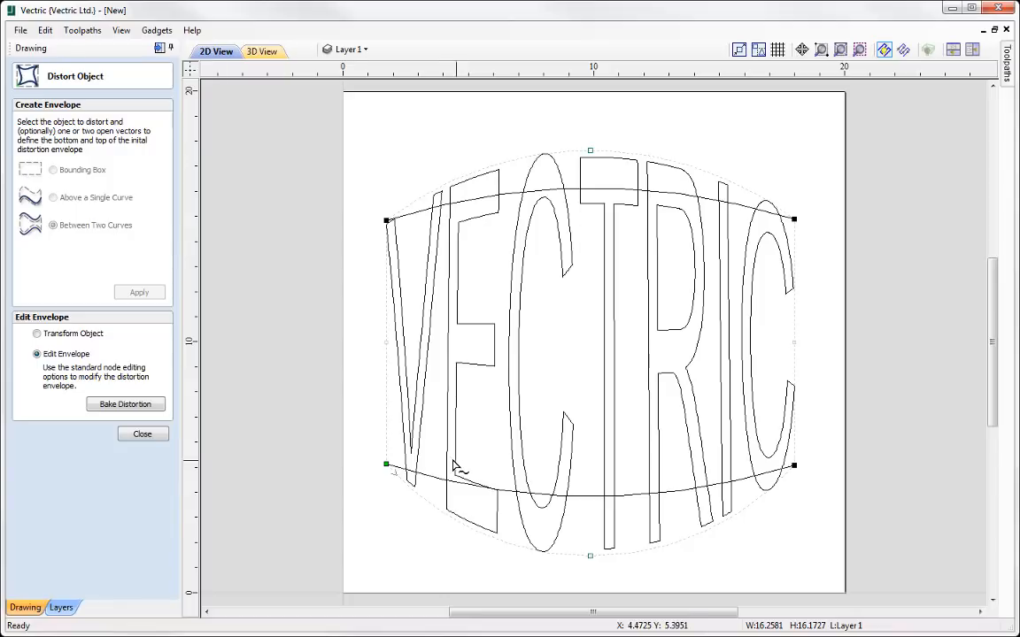
pyautogui.click(373, 144)
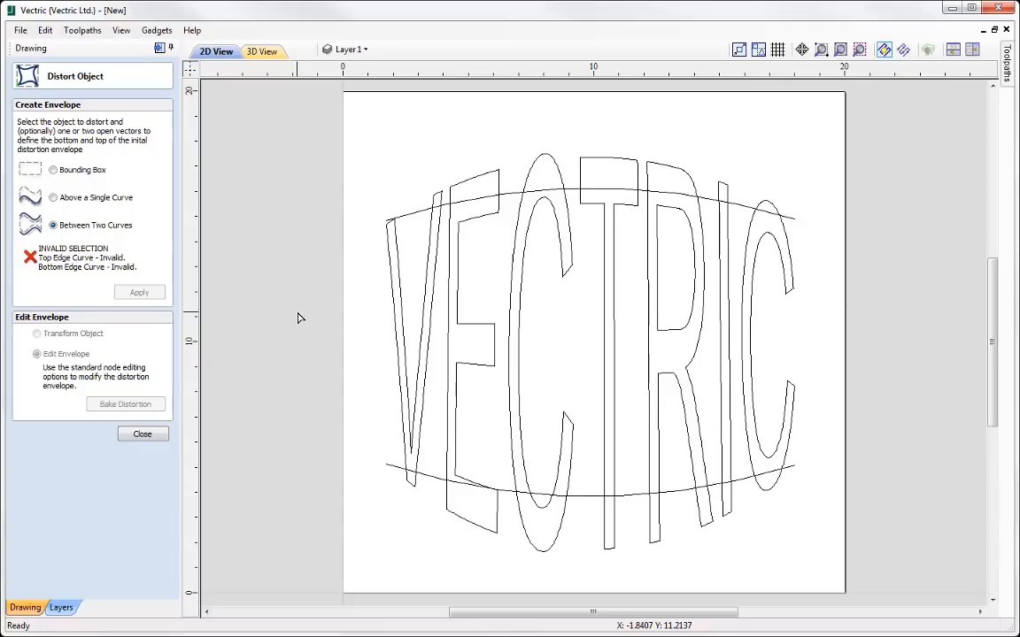
# Step: Undo the envelope edits and the two-curve distortion of the VECTRIC text, and close the distortion form
pyautogui.hotkey('ctrl', 'z')
pyautogui.hotkey('ctrl', 'z')
pyautogui.hotkey('ctrl', 'z')
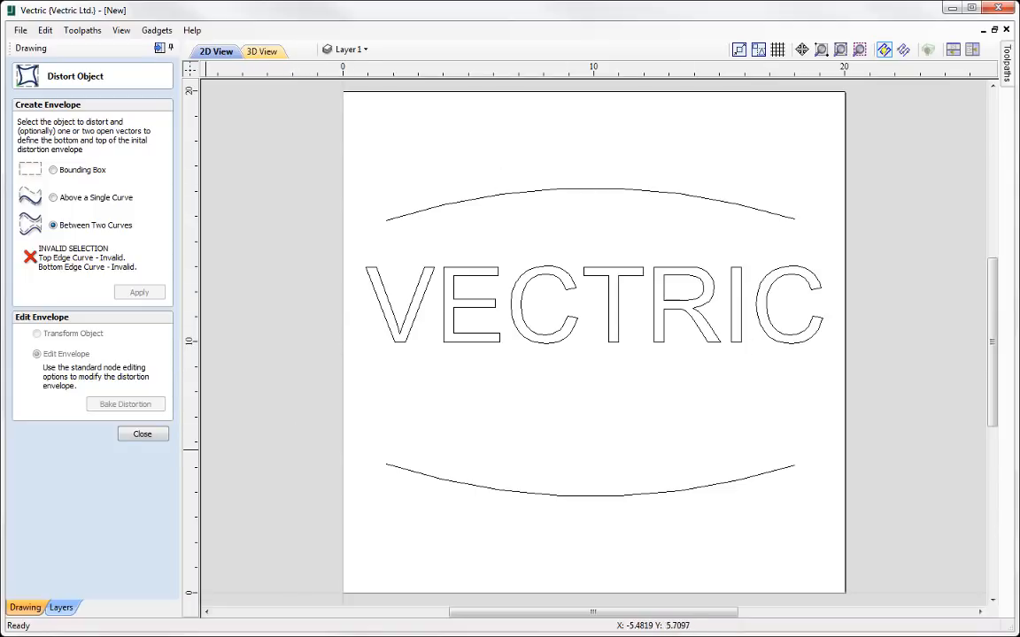
pyautogui.click(142, 436)
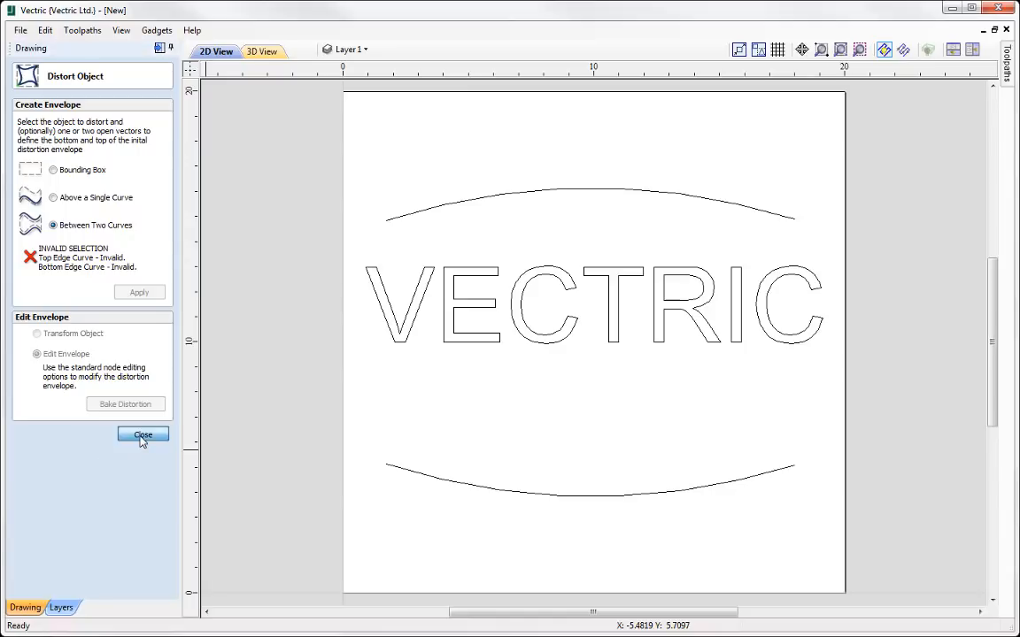
# Step: Convert the upper arc to a Bezier curve and insert two points, one above the E and one above the T-R area
pyautogui.click(633, 191)
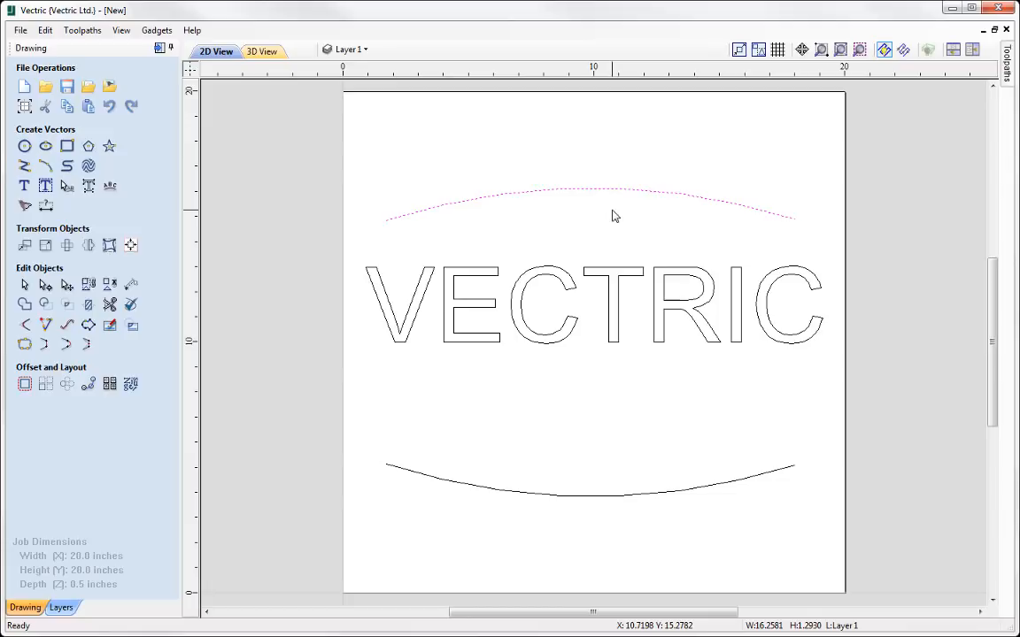
pyautogui.press('n')
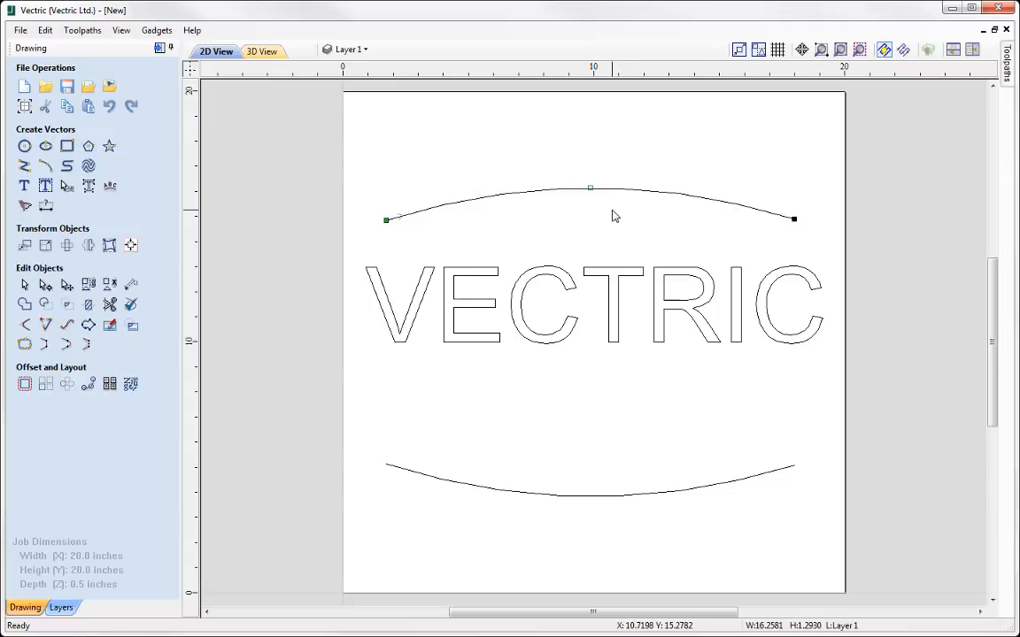
pyautogui.rightClick(500, 200)
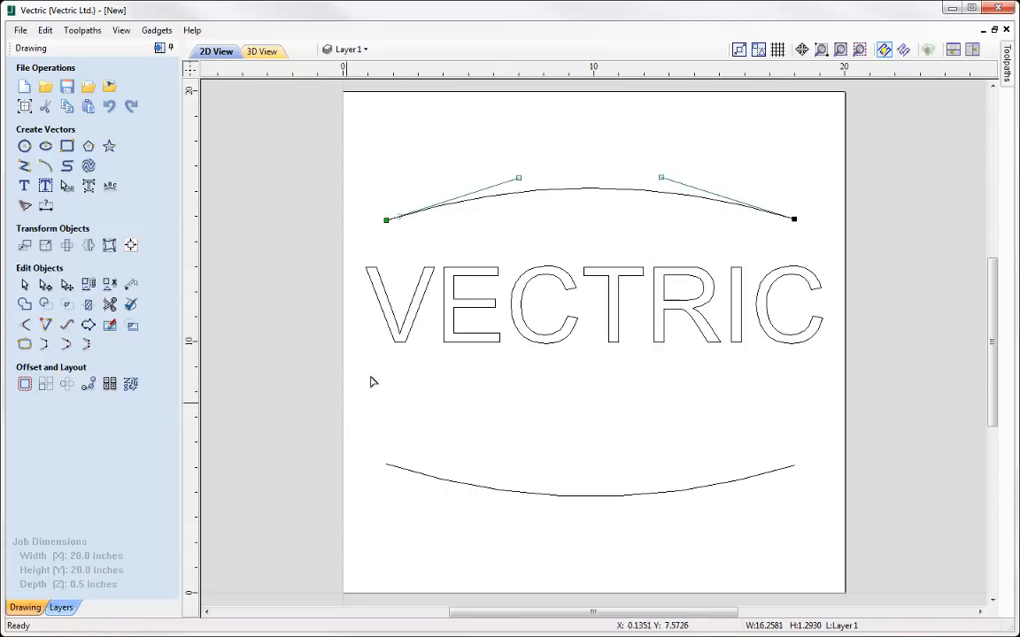
pyautogui.rightClick(490, 197)
pyautogui.click(531, 249)
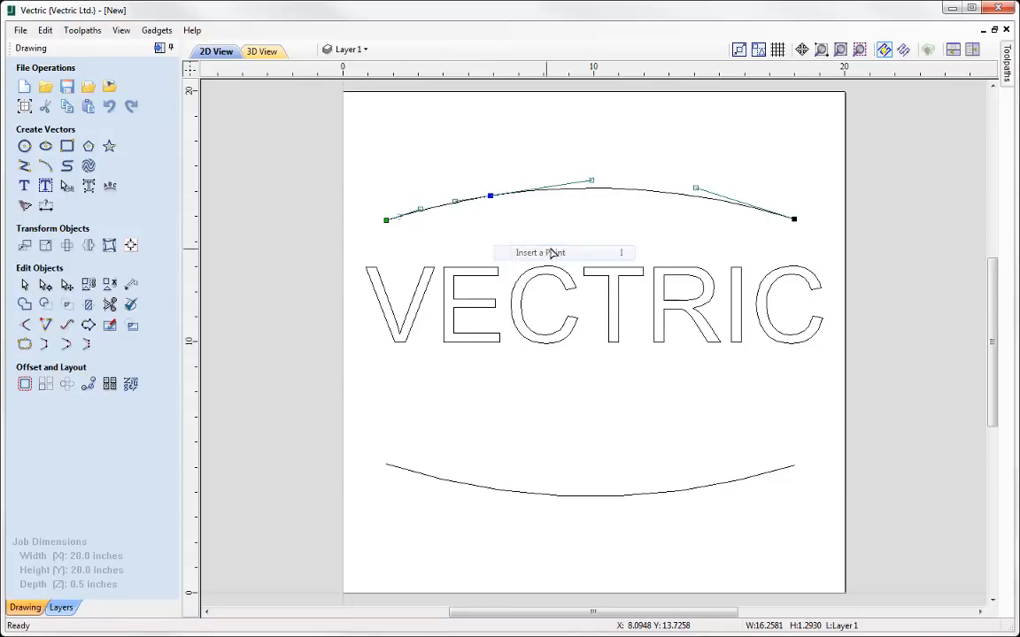
pyautogui.rightClick(640, 190)
pyautogui.click(682, 248)
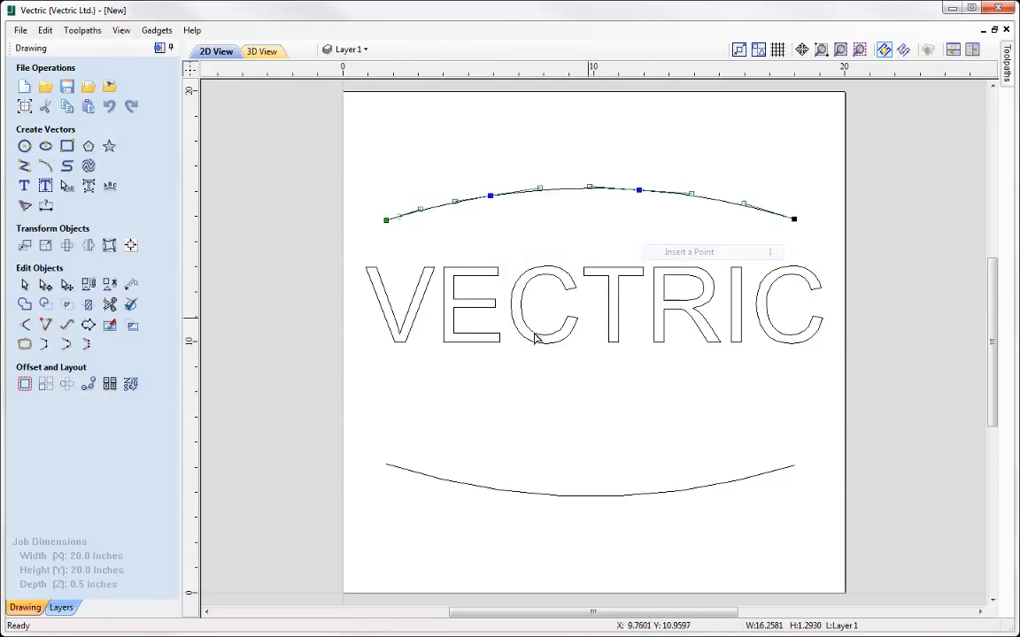
# Step: Reshape the upper curve into an uneven wave about 1.5 inches high, with a dip above the E and a crest above the R
pyautogui.moveTo(491, 196); pyautogui.dragTo(493, 216)
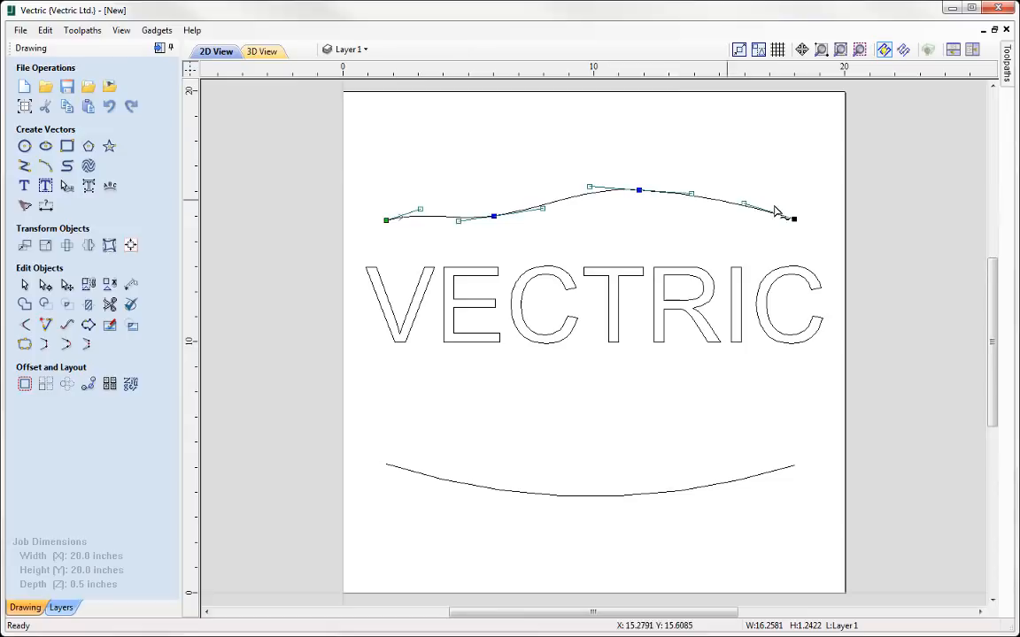
pyautogui.moveTo(743, 203); pyautogui.dragTo(726, 219)
pyautogui.moveTo(639, 189); pyautogui.dragTo(640, 183)
pyautogui.moveTo(423, 209); pyautogui.dragTo(420, 195)
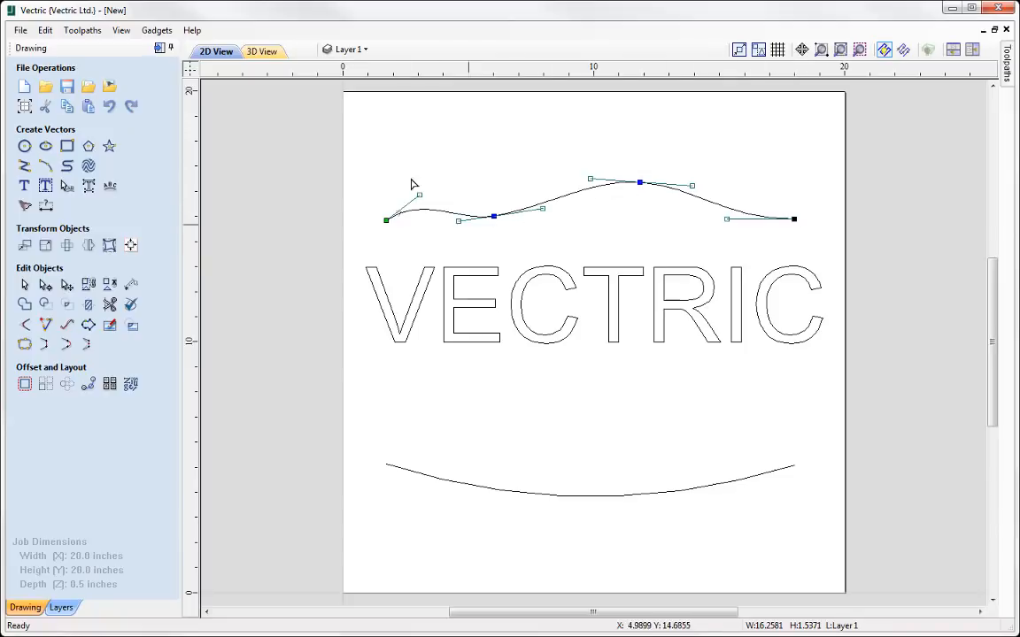
pyautogui.click(540, 236)
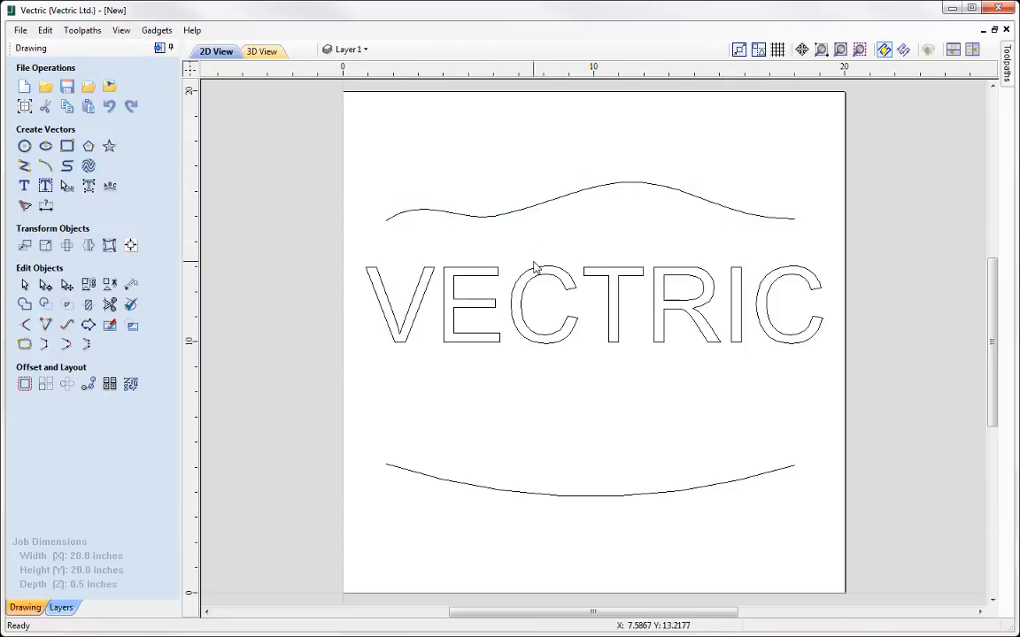
# Step: Delete the lower arc and create a mirrored copy of the wavy curve by flipping it vertically about the job center
pyautogui.click(541, 496)
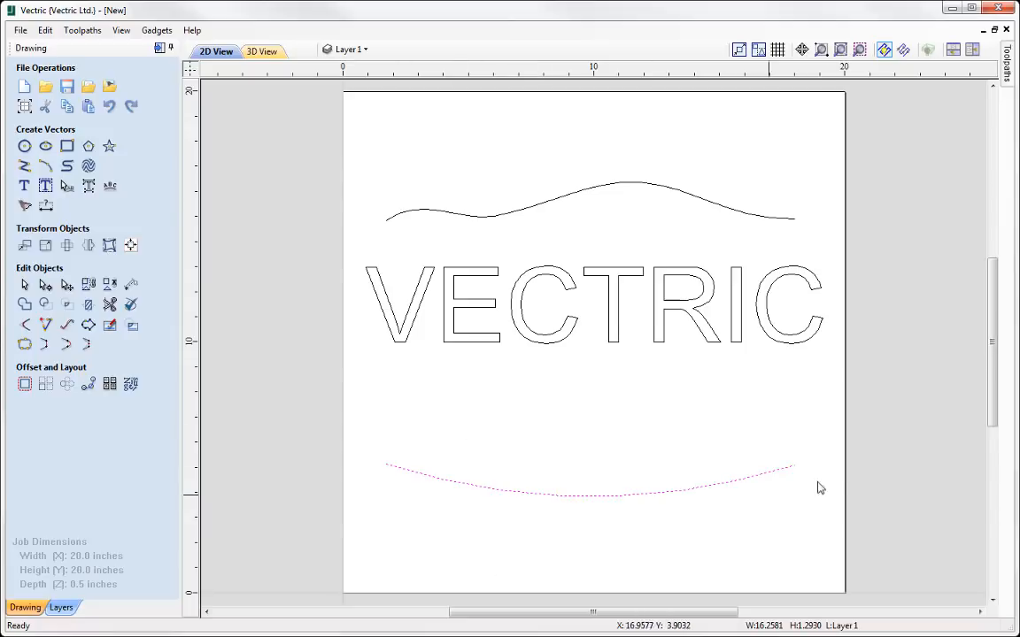
pyautogui.press('Delete')
pyautogui.click(632, 185)
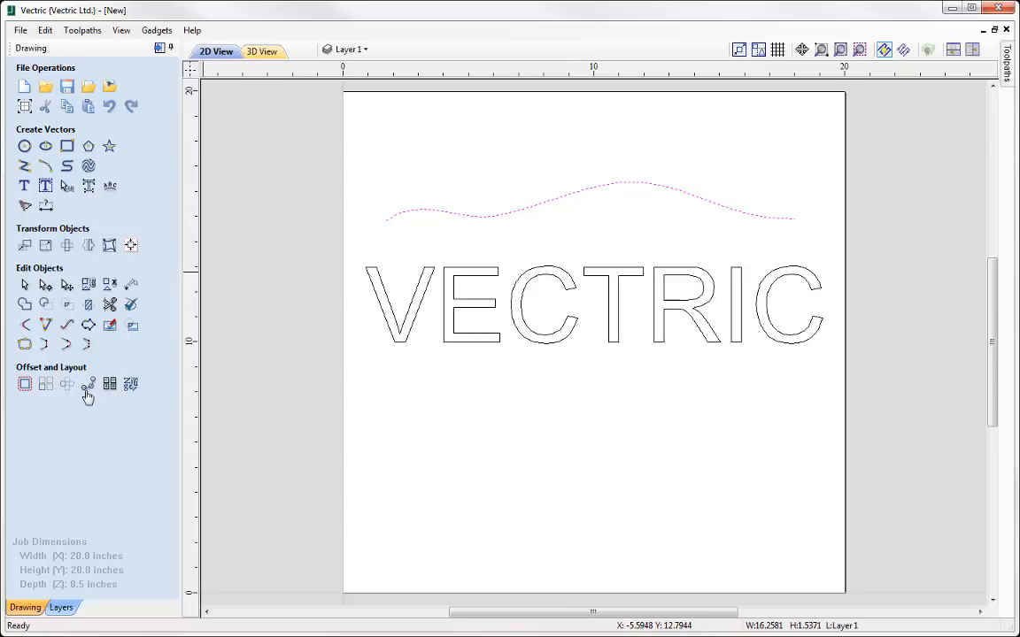
pyautogui.click(88, 245)
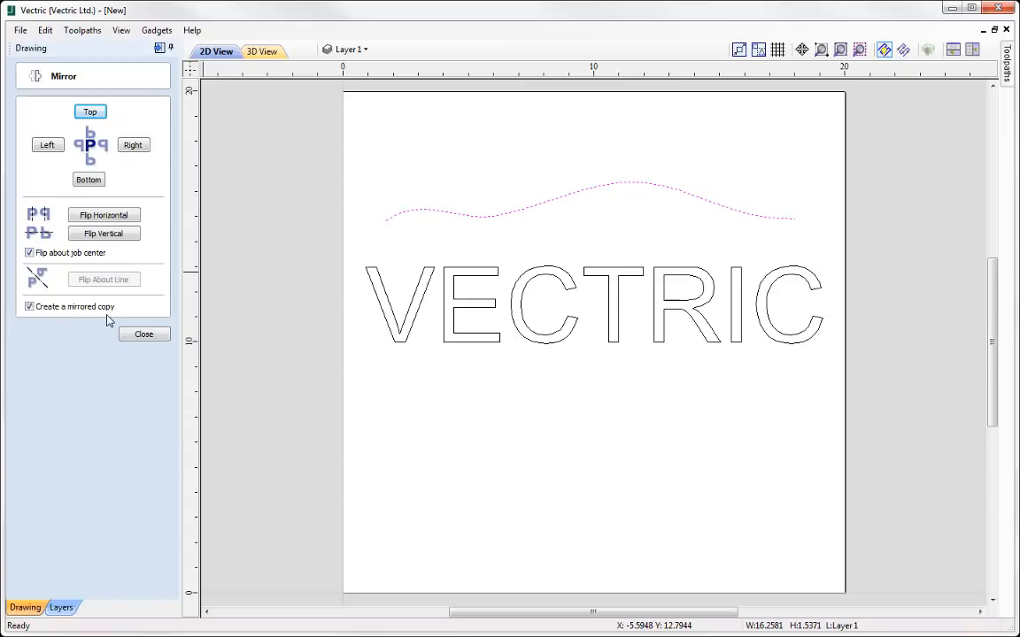
pyautogui.click(95, 234)
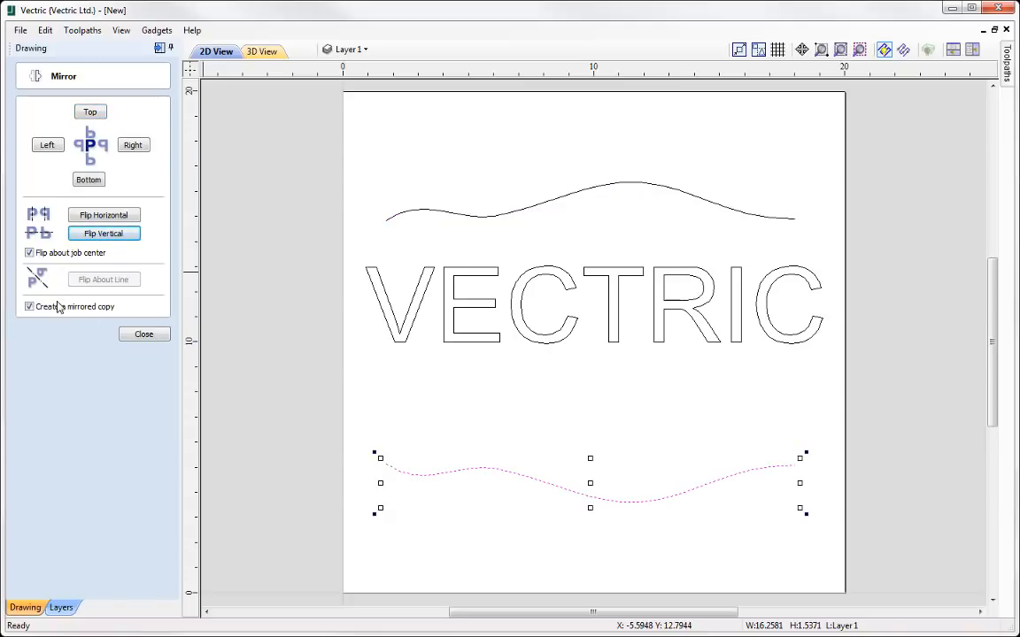
# Step: Flip the lower wavy curve horizontally about the job center without creating a mirrored copy
pyautogui.click(29, 307)
pyautogui.click(109, 218)
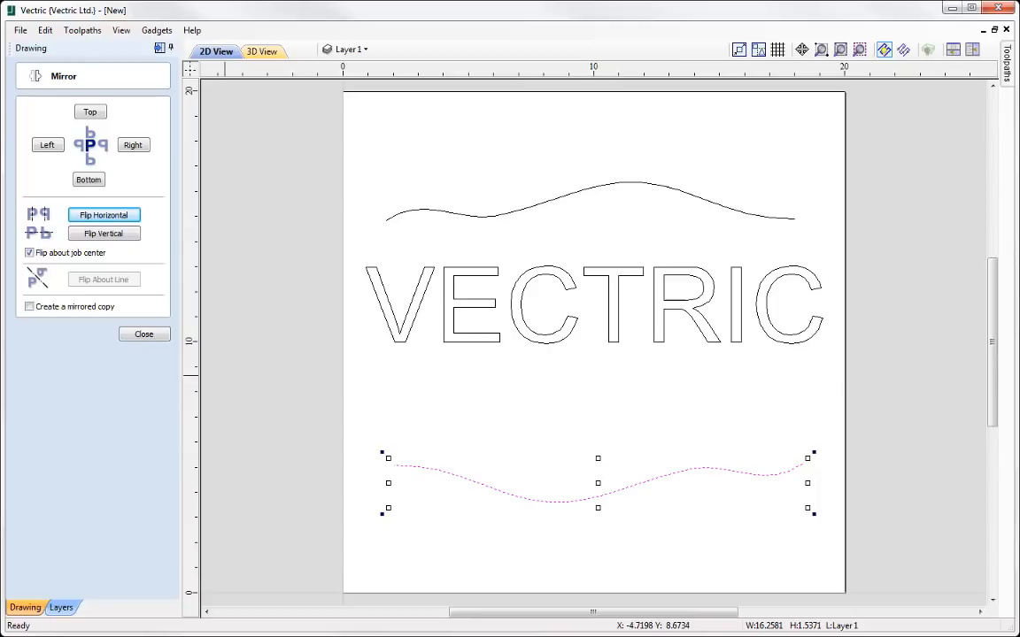
pyautogui.click(145, 335)
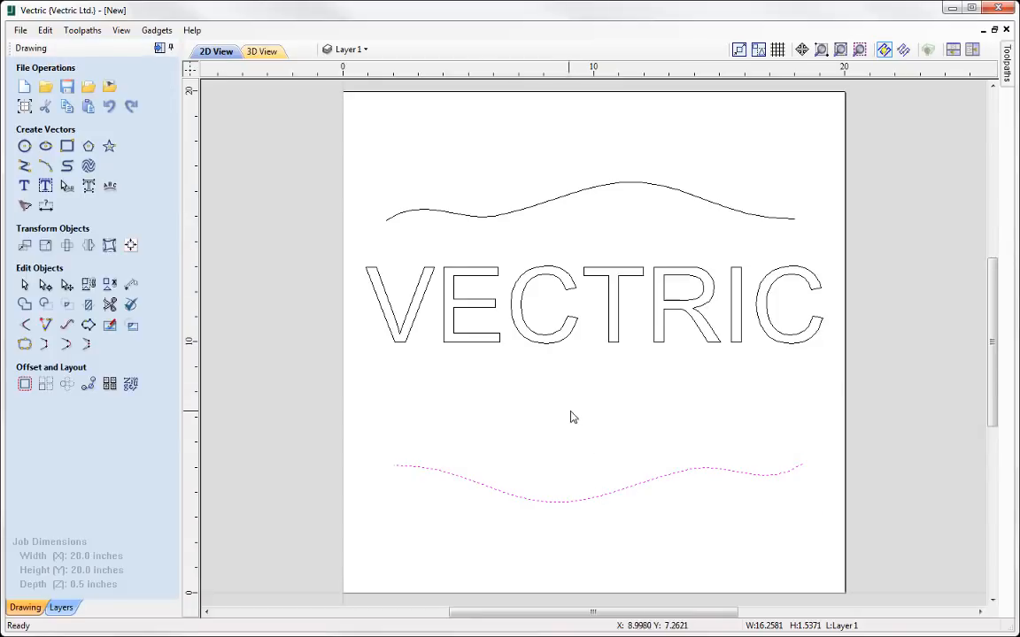
pyautogui.click(570, 416)
pyautogui.click(637, 490)
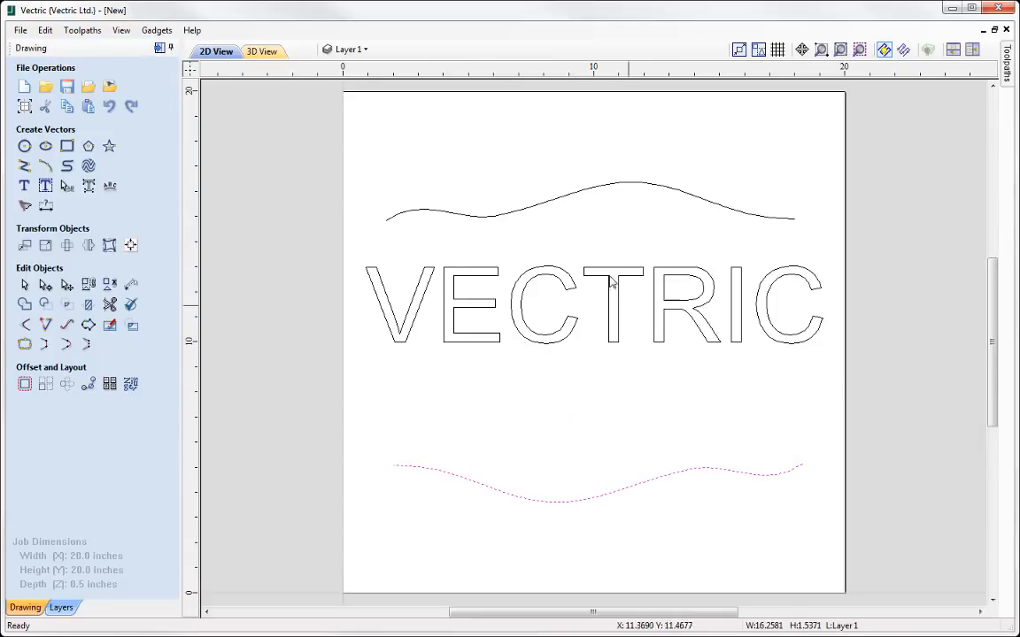
pyautogui.click(561, 206)
pyautogui.click(550, 412)
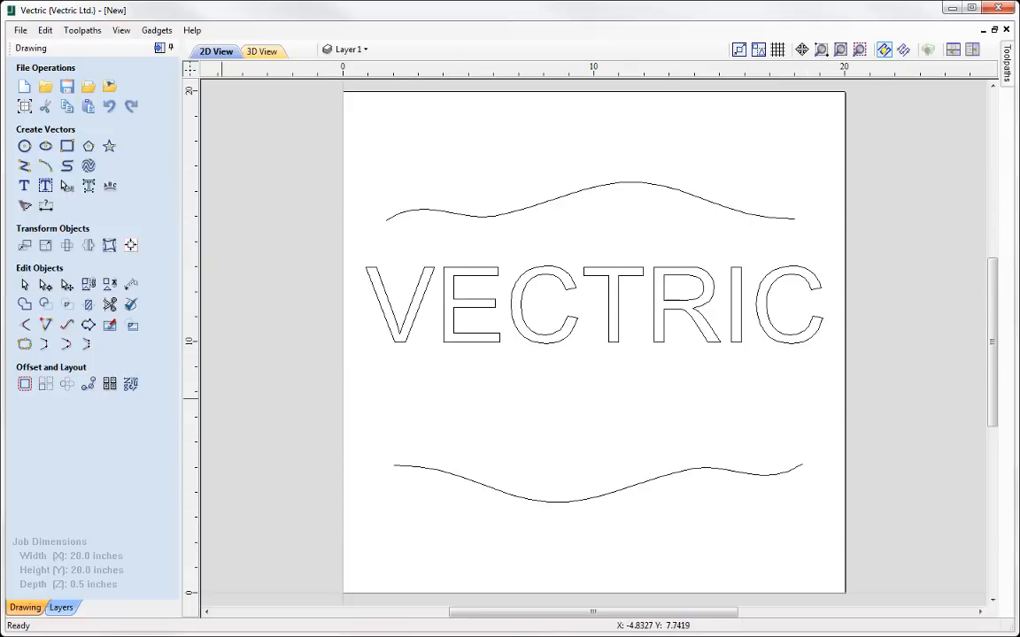
# Step: Distort the VECTRIC text with a Between Two Curves envelope, using the upper and lower wavy curves
pyautogui.click(109, 245)
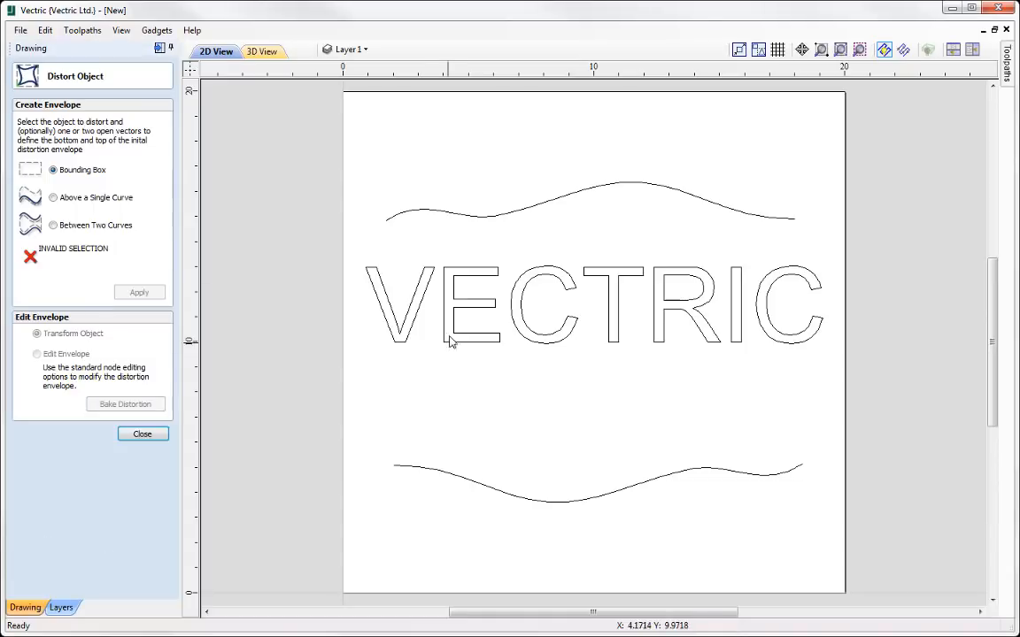
pyautogui.click(470, 267)
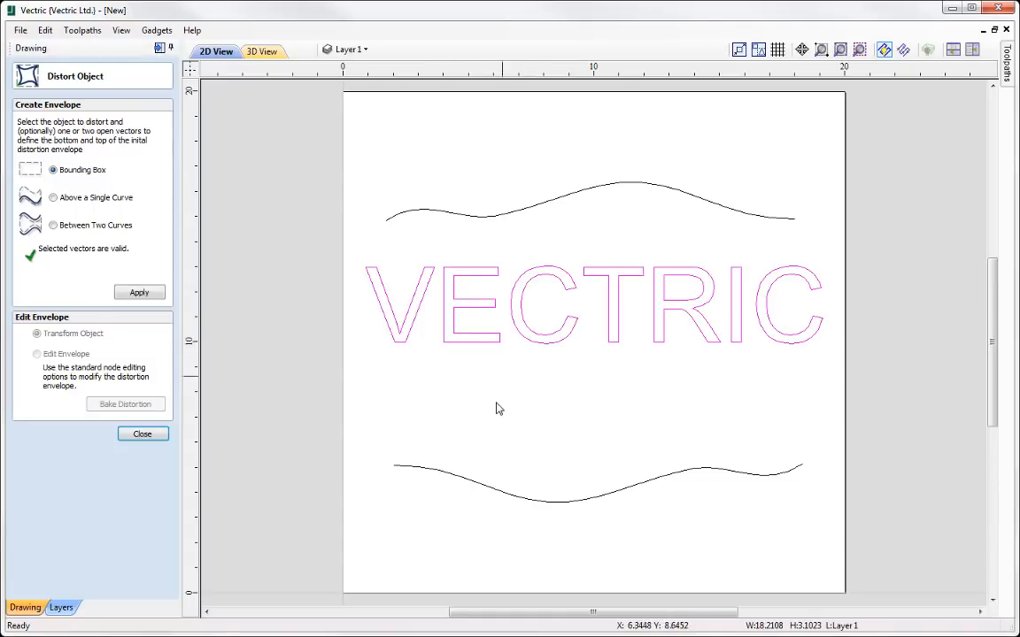
pyautogui.keyDown('shift'); pyautogui.click(487, 485); pyautogui.keyUp('shift')
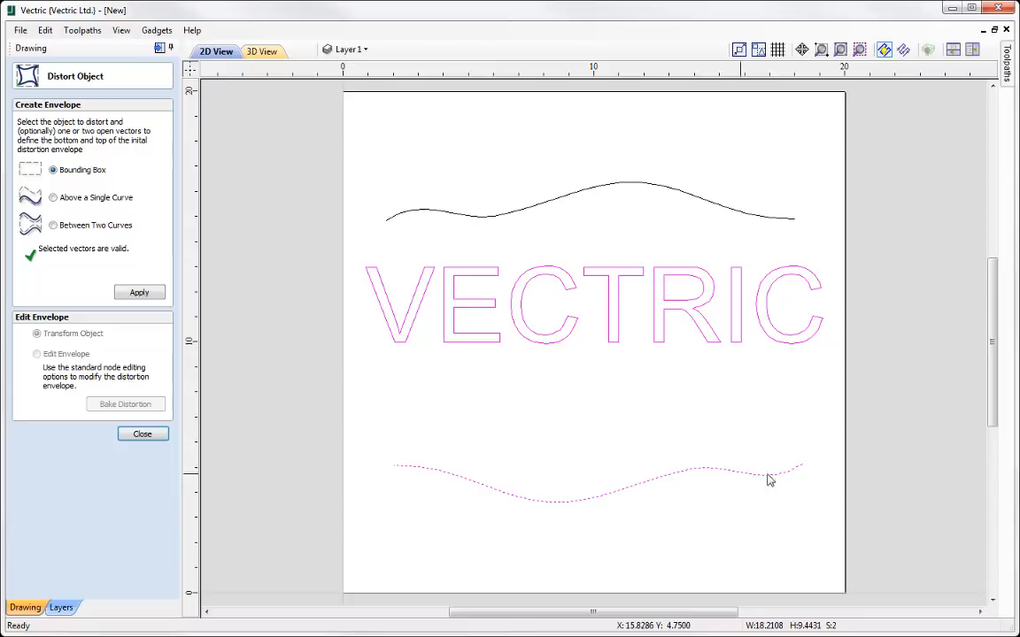
pyautogui.keyDown('shift'); pyautogui.click(442, 218); pyautogui.keyUp('shift')
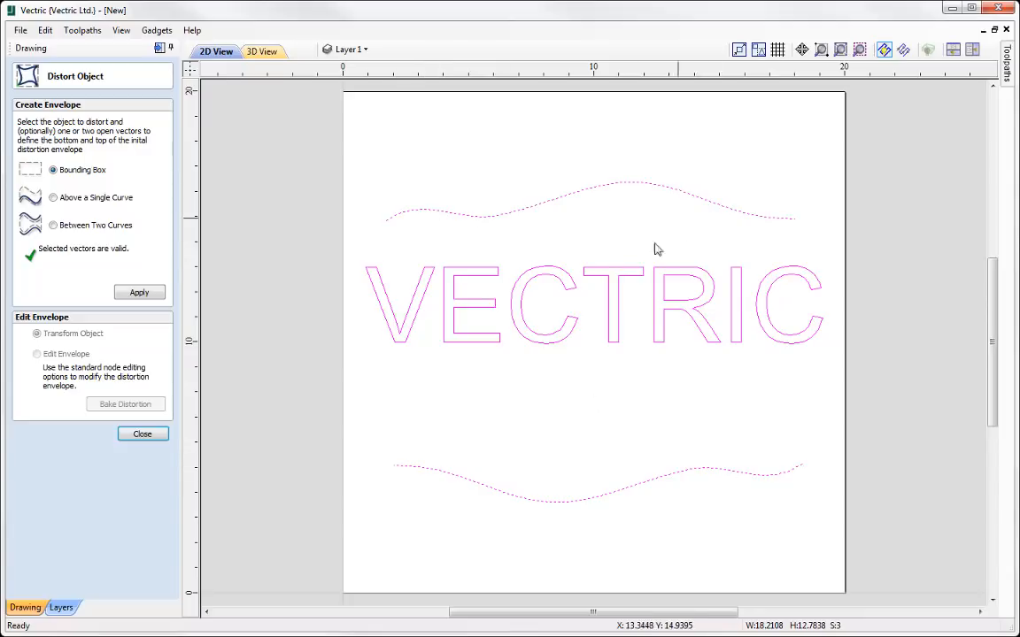
pyautogui.click(54, 225)
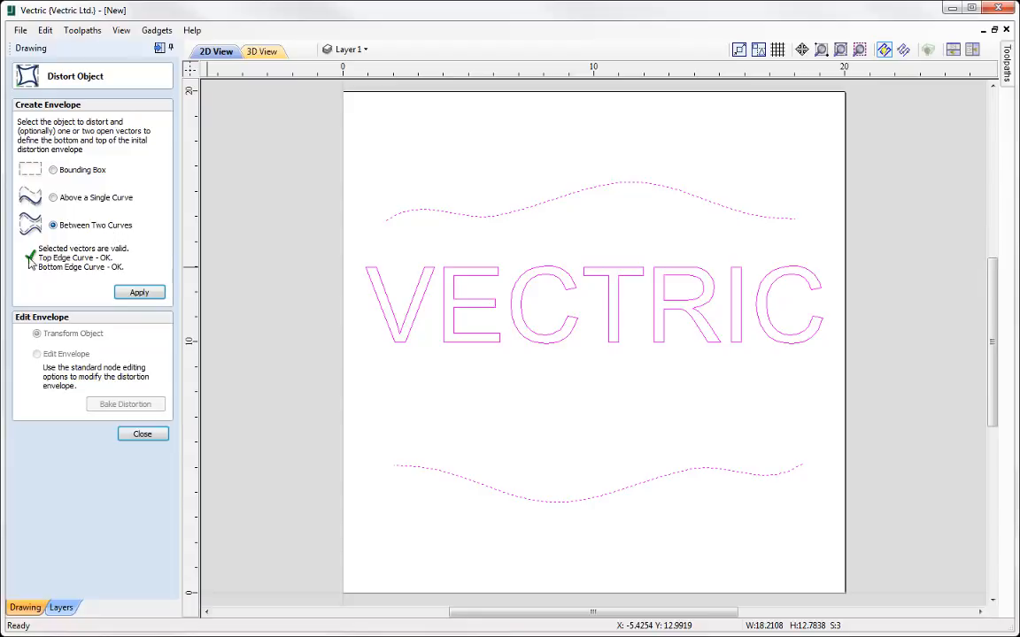
pyautogui.click(139, 293)
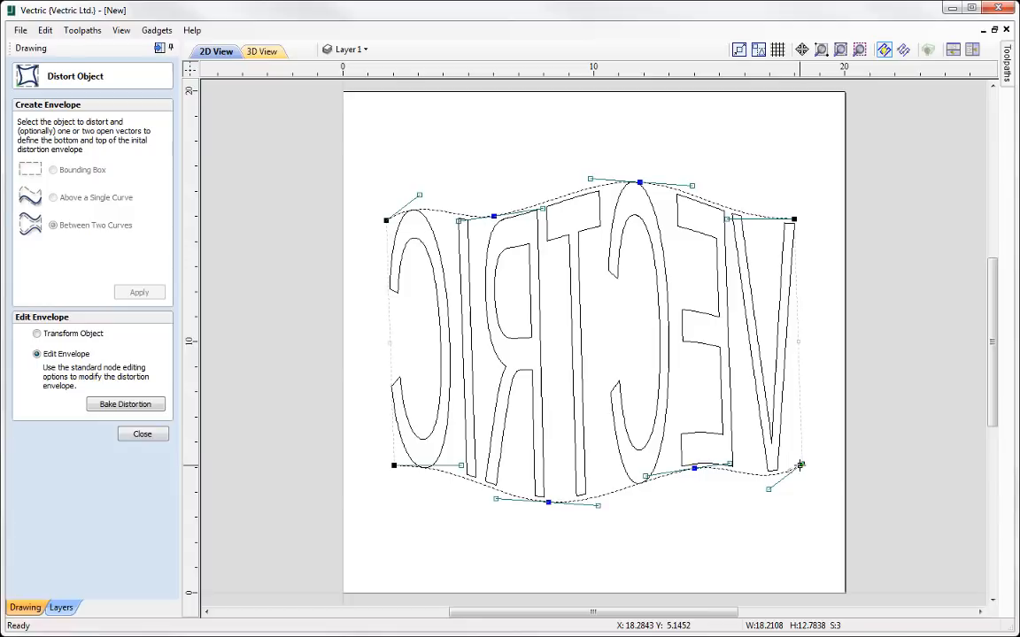
# Step: Check the start node of the envelope's lower curve, close the distortion form and undo the distortion of the text
pyautogui.click(800, 465)
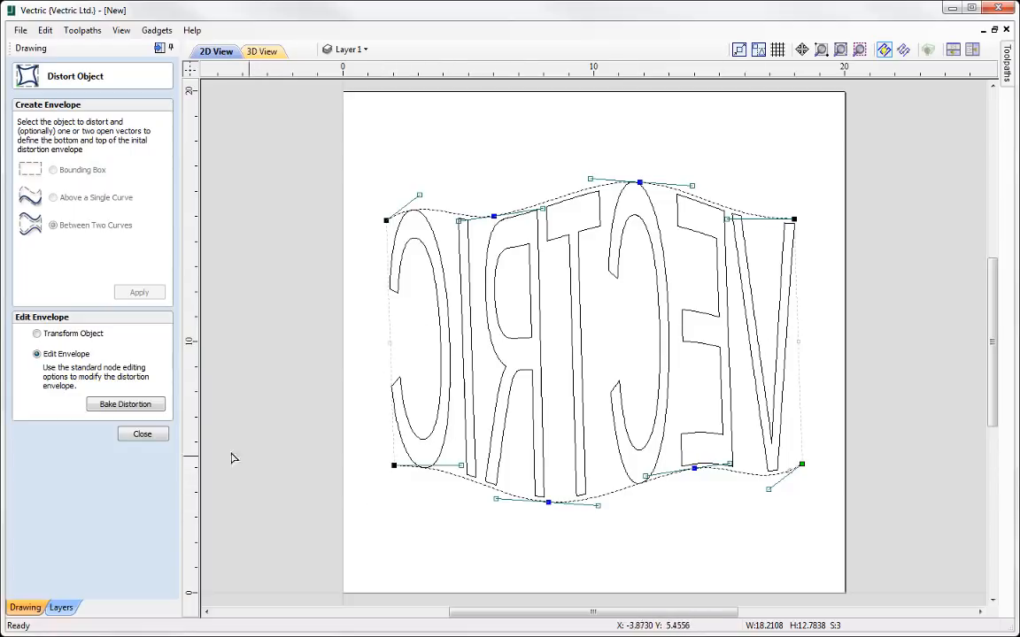
pyautogui.click(142, 437)
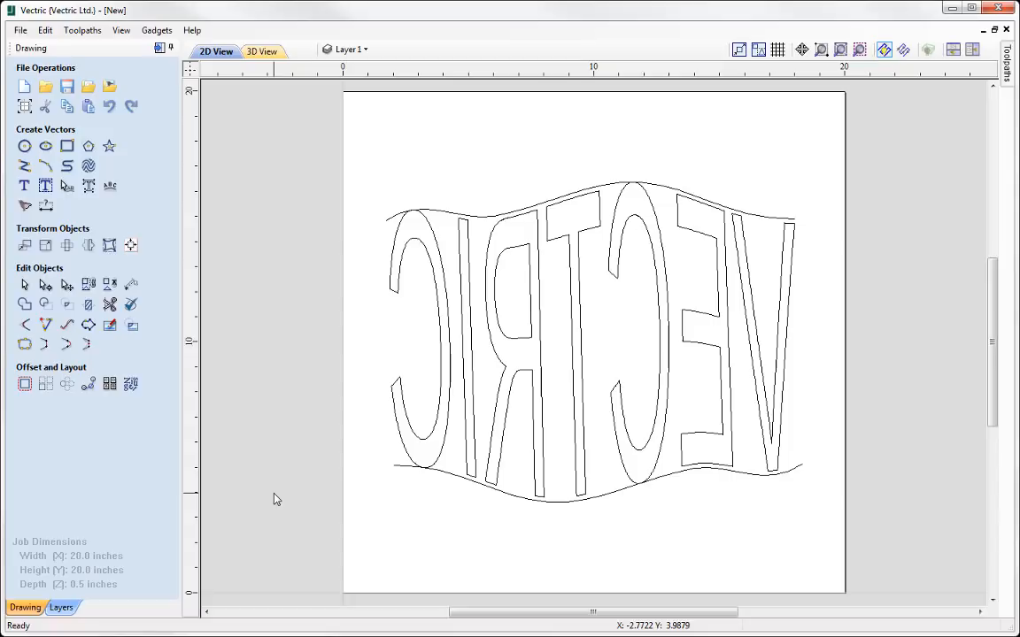
pyautogui.hotkey('ctrl', 'z')
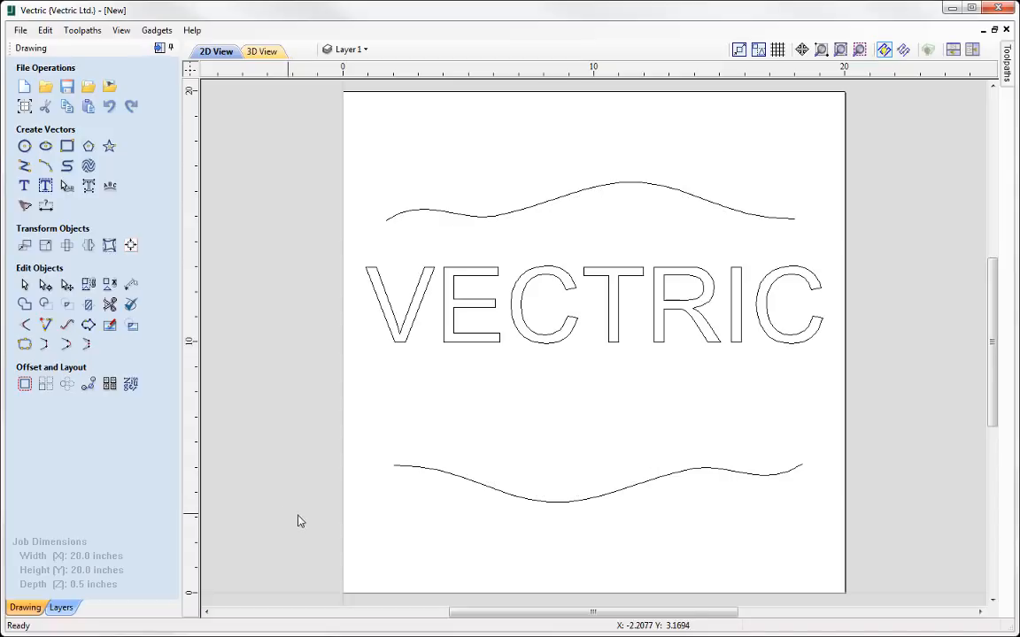
# Step: Make the left end node of the lower wavy curve its start point and leave node editing
pyautogui.click(468, 487)
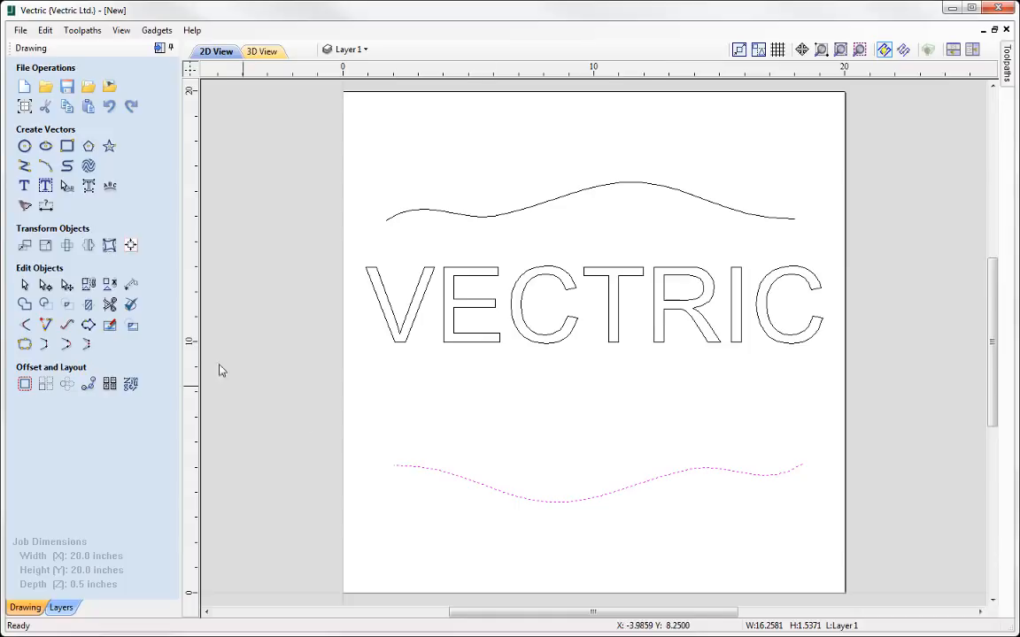
pyautogui.click(45, 284)
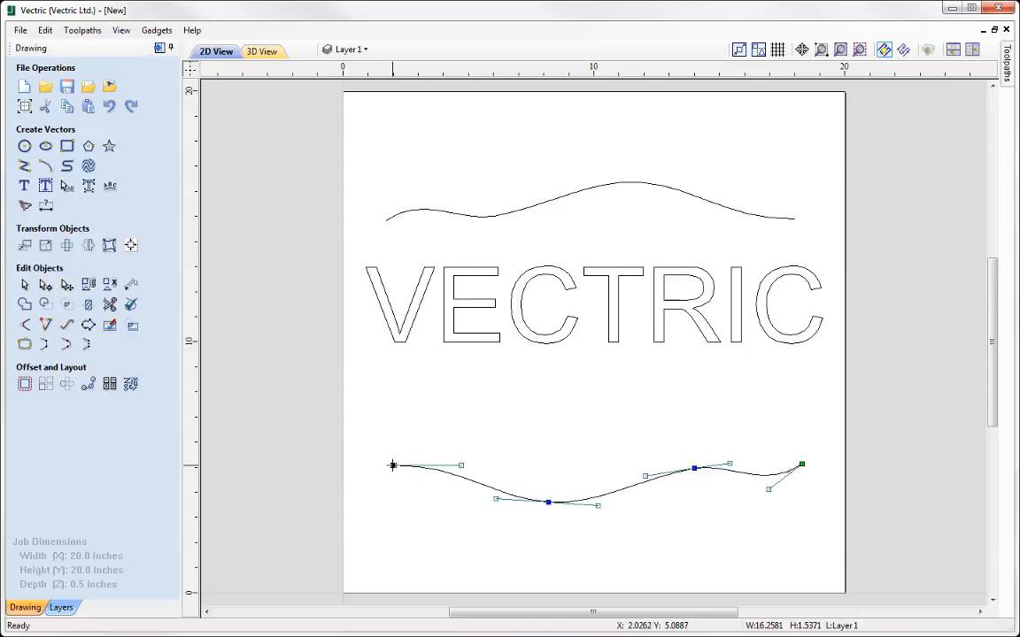
pyautogui.rightClick(394, 466)
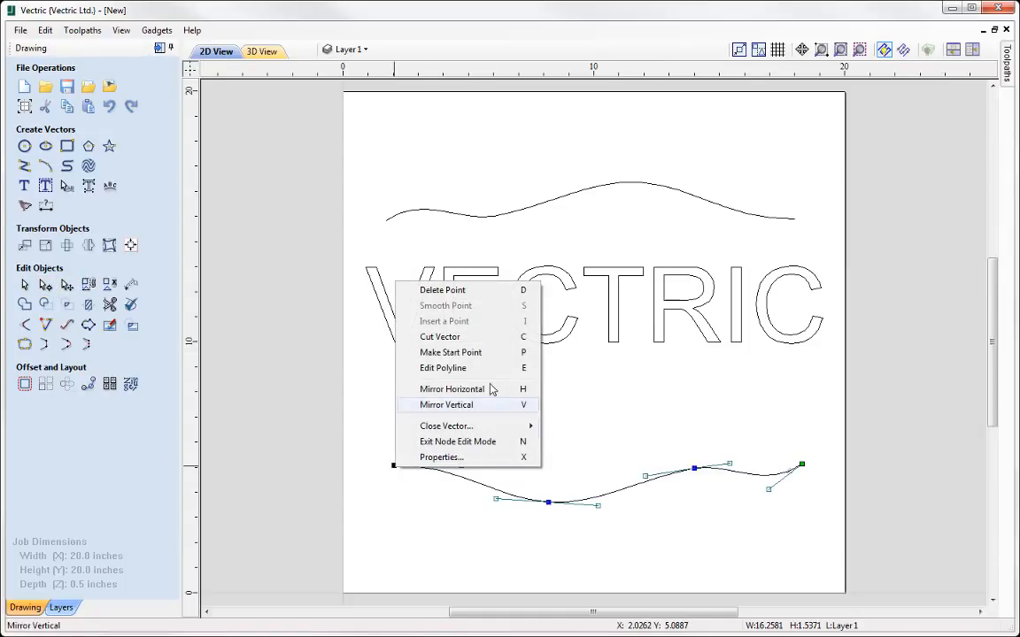
pyautogui.click(456, 352)
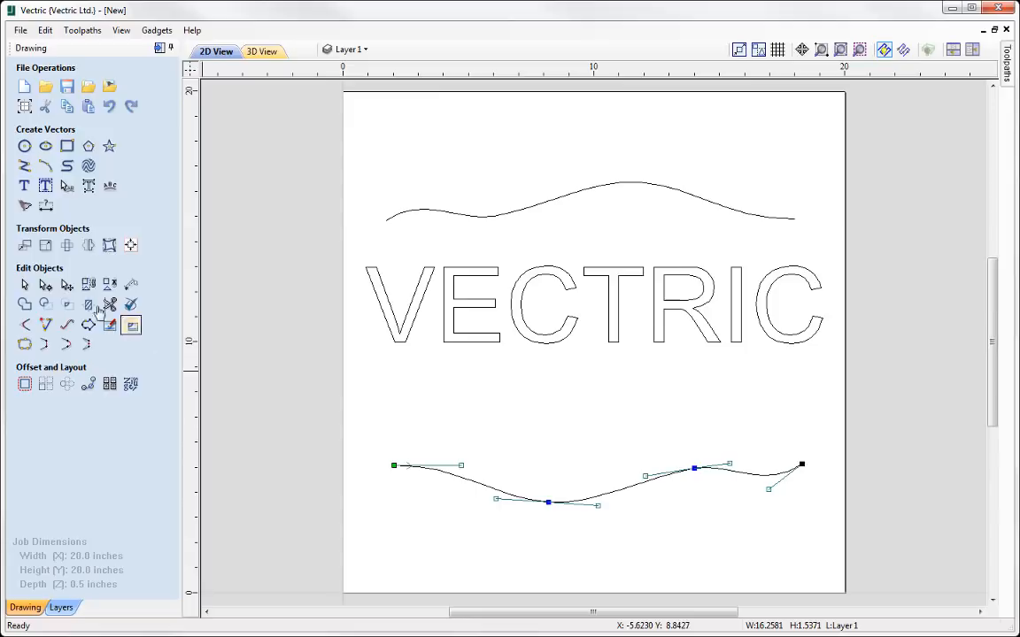
pyautogui.click(25, 285)
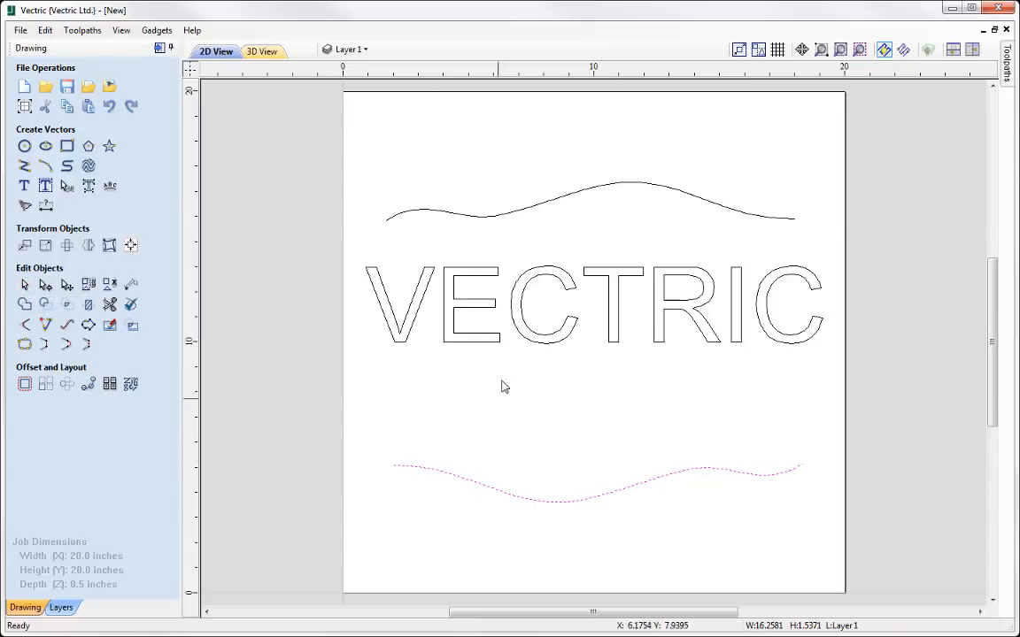
# Step: Distort the VECTRIC text with a Between Two Curves envelope, using the wavy curves above and below it
pyautogui.click(108, 247)
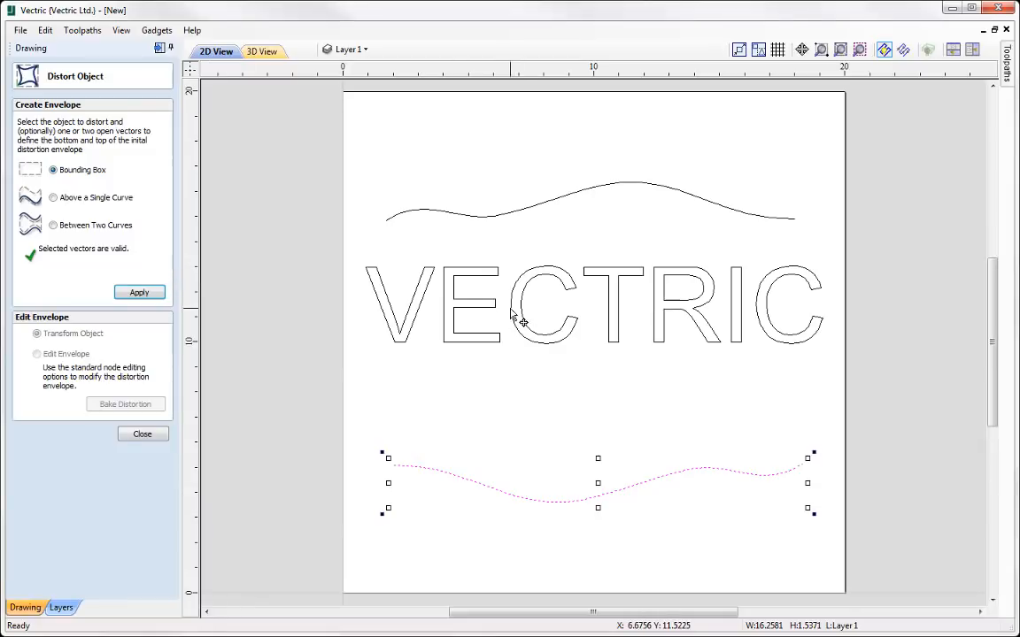
pyautogui.click(521, 318)
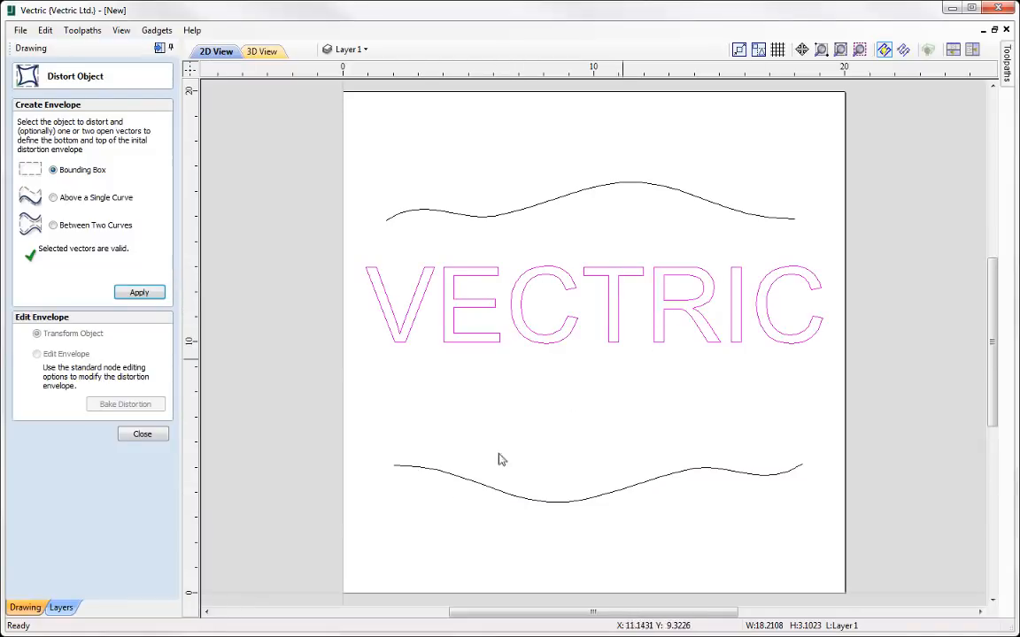
pyautogui.keyDown('shift'); pyautogui.click(472, 493); pyautogui.keyUp('shift')
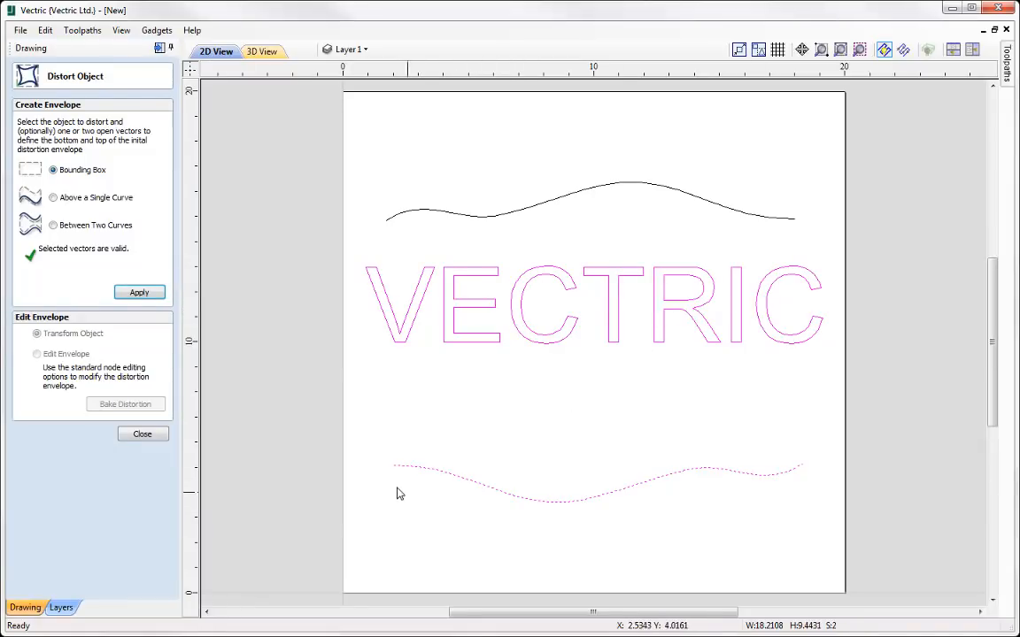
pyautogui.keyDown('shift'); pyautogui.click(436, 215); pyautogui.keyUp('shift')
pyautogui.click(53, 226)
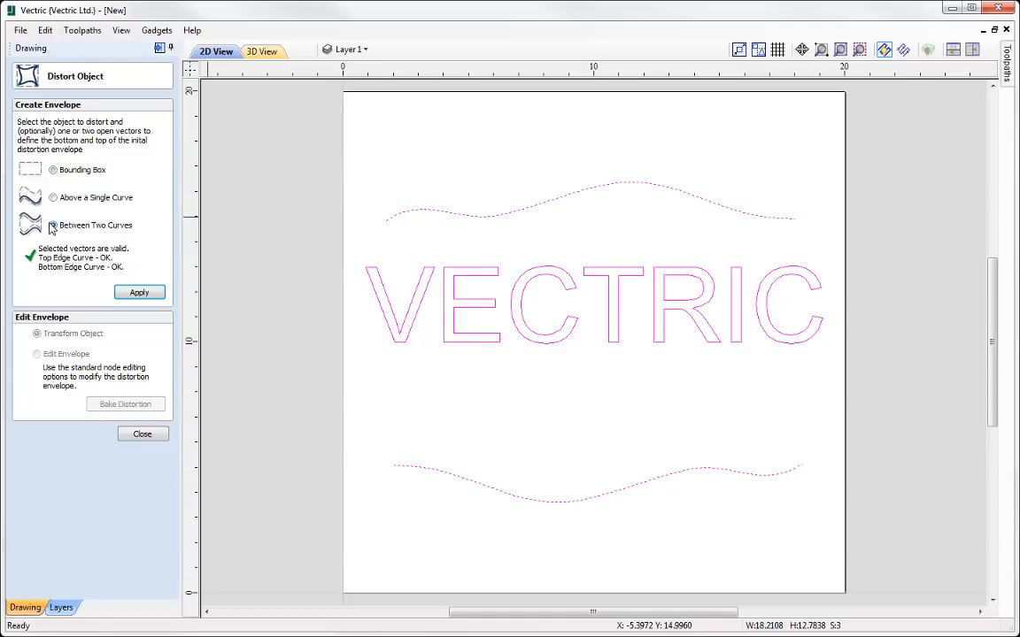
pyautogui.click(139, 292)
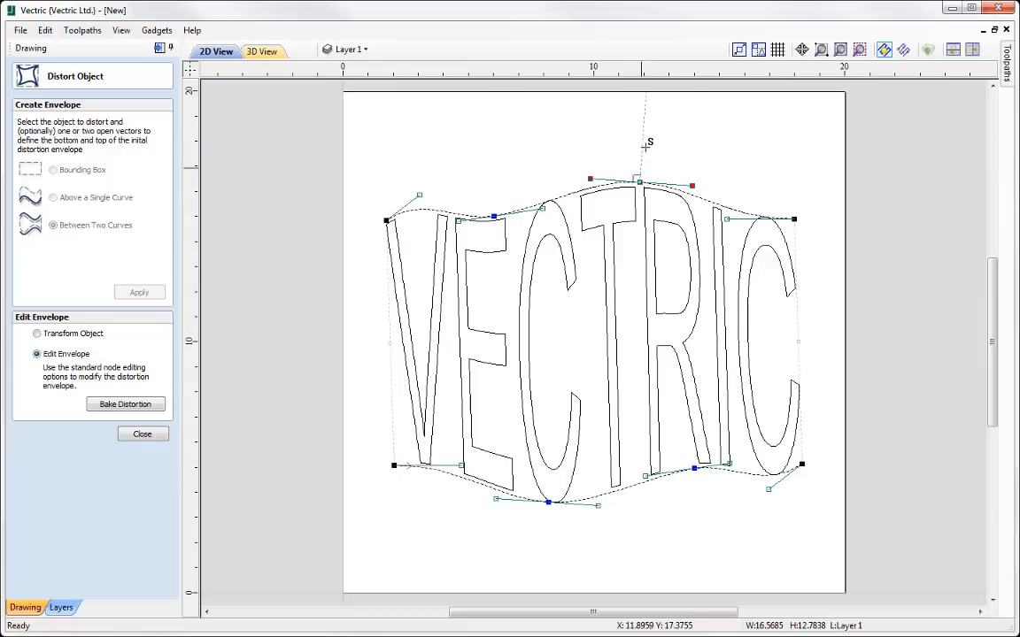
# Step: Raise the envelope's top peak about 1.5 inches, lower its bottom trough about 0.9 inches, lift the lower-left curve handle, bake the distortion and close the form
pyautogui.moveTo(639, 182); pyautogui.dragTo(643, 143)
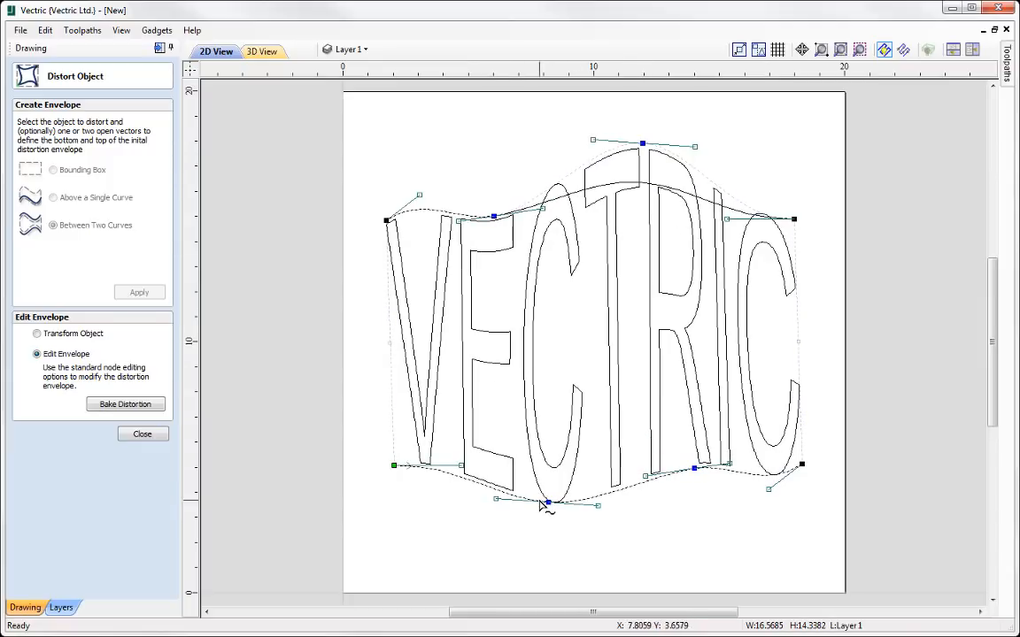
pyautogui.moveTo(548, 501); pyautogui.dragTo(547, 525)
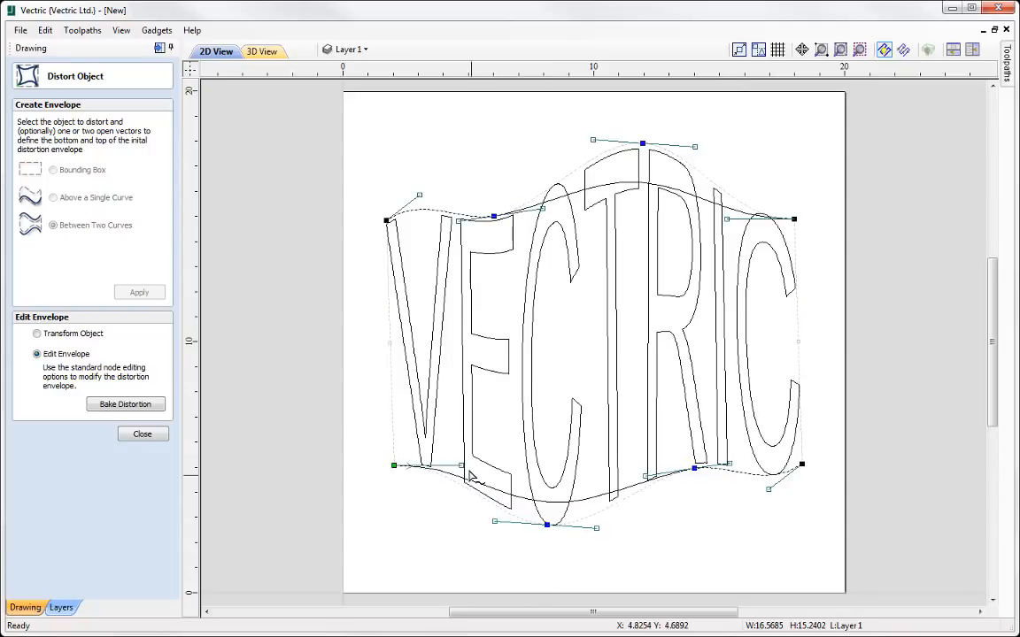
pyautogui.moveTo(462, 467); pyautogui.dragTo(461, 438)
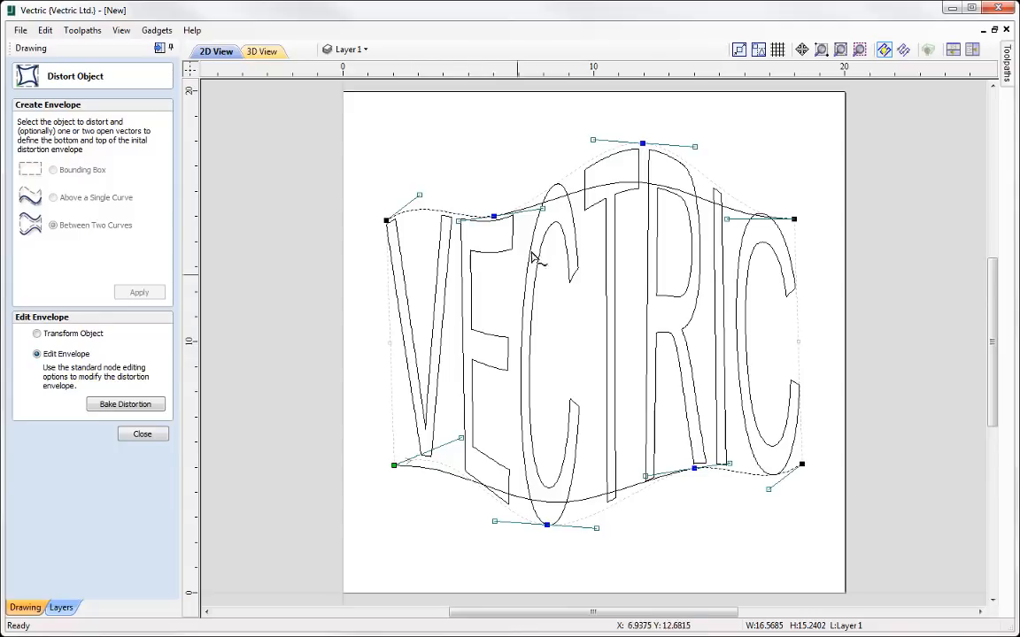
pyautogui.click(129, 408)
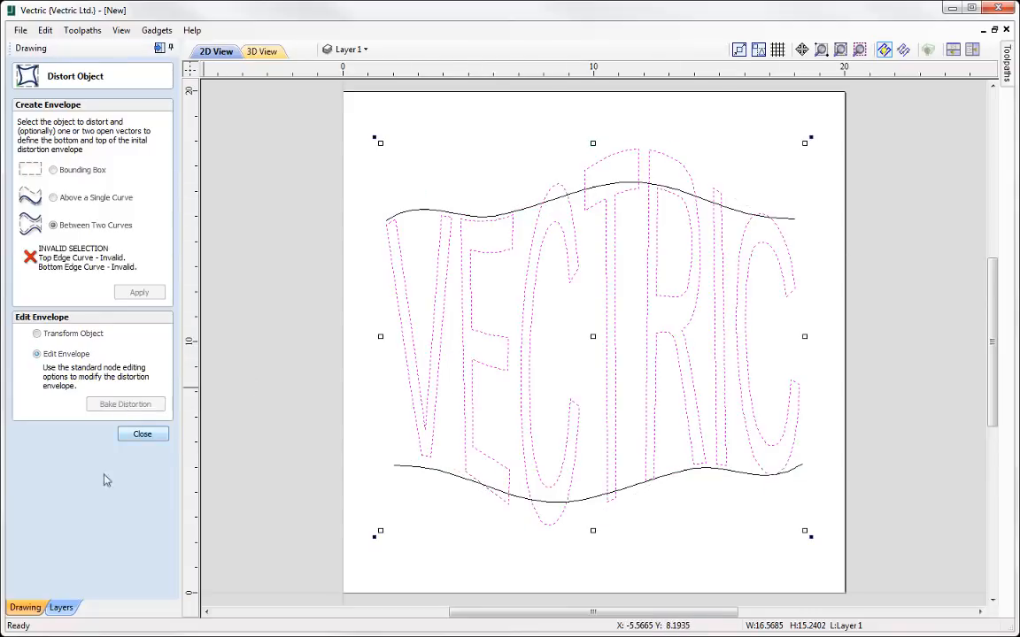
pyautogui.click(142, 436)
# Step: Delete the upper and lower wavy guide curves, keeping only the distorted VECTRIC text
pyautogui.click(431, 215)
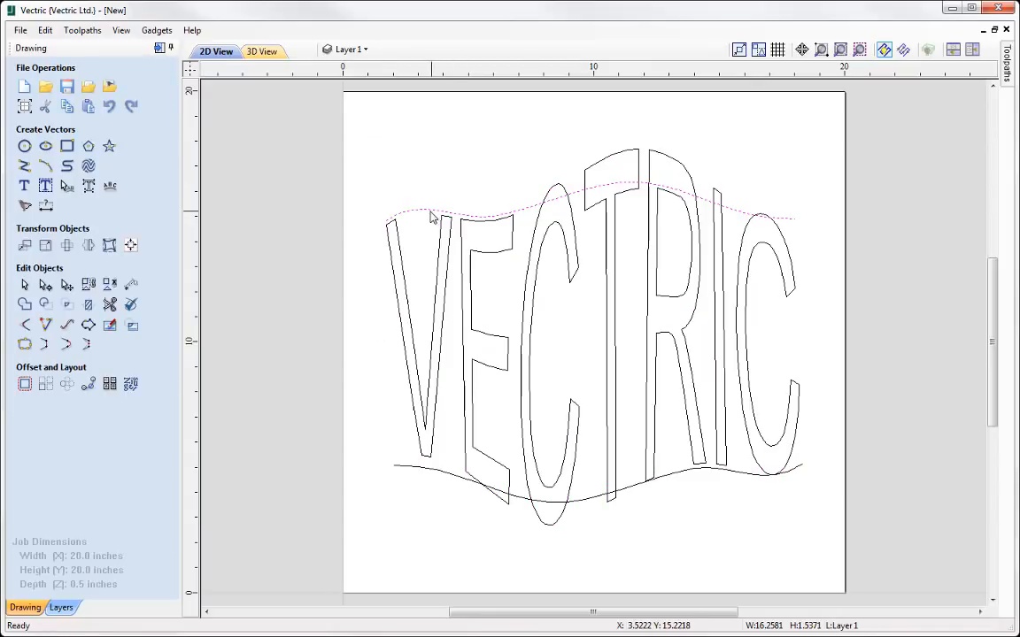
pyautogui.press('Delete')
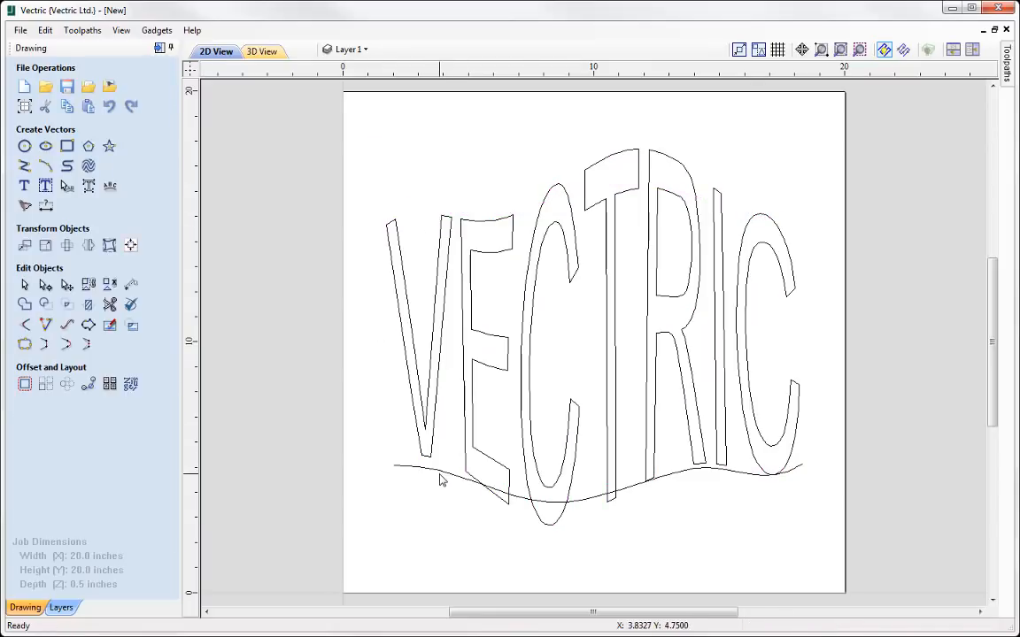
pyautogui.click(442, 479)
pyautogui.press('Delete')
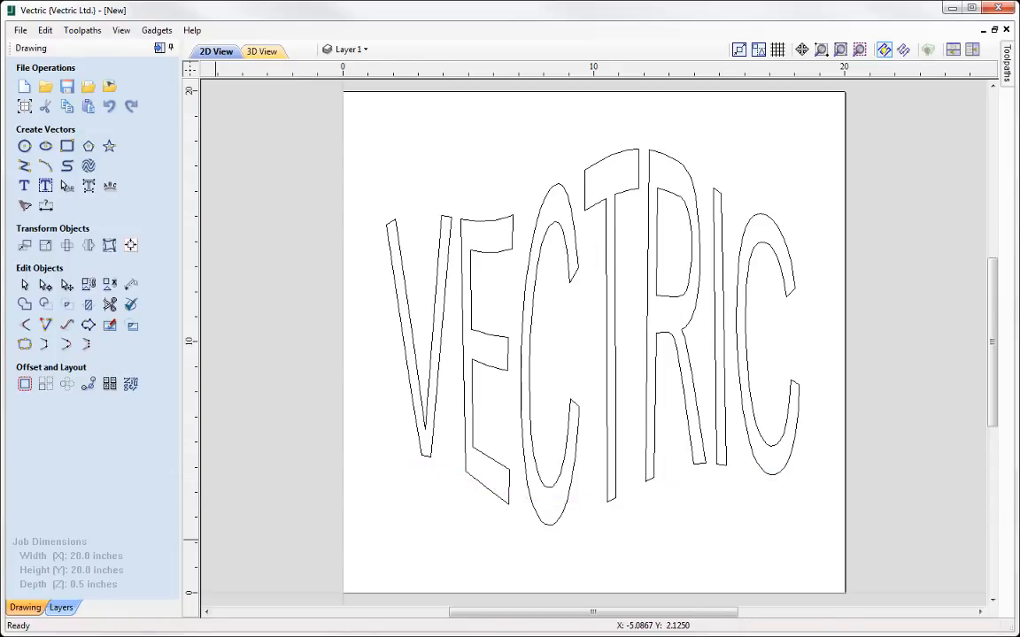